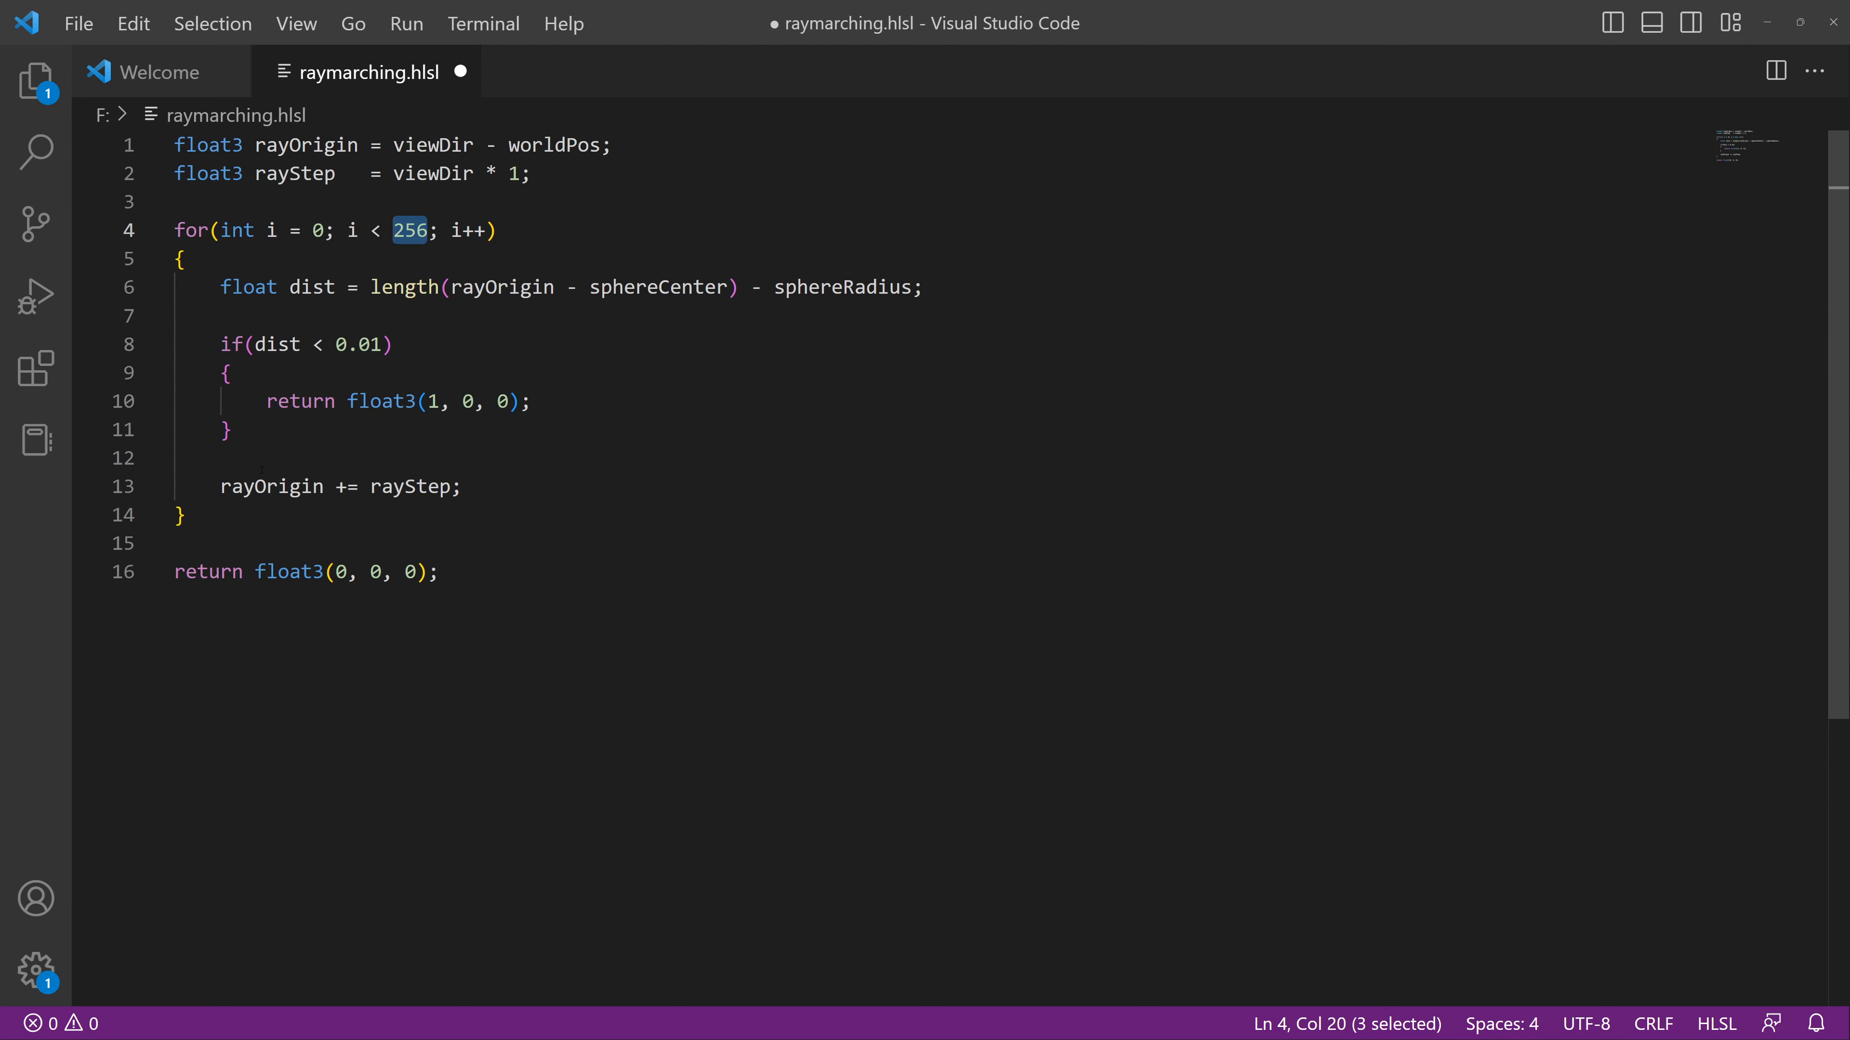
Examine the rayOrigin increment in the loop, the rayStep declaration and the loop's iteration limit
drag(223, 490, 449, 490)
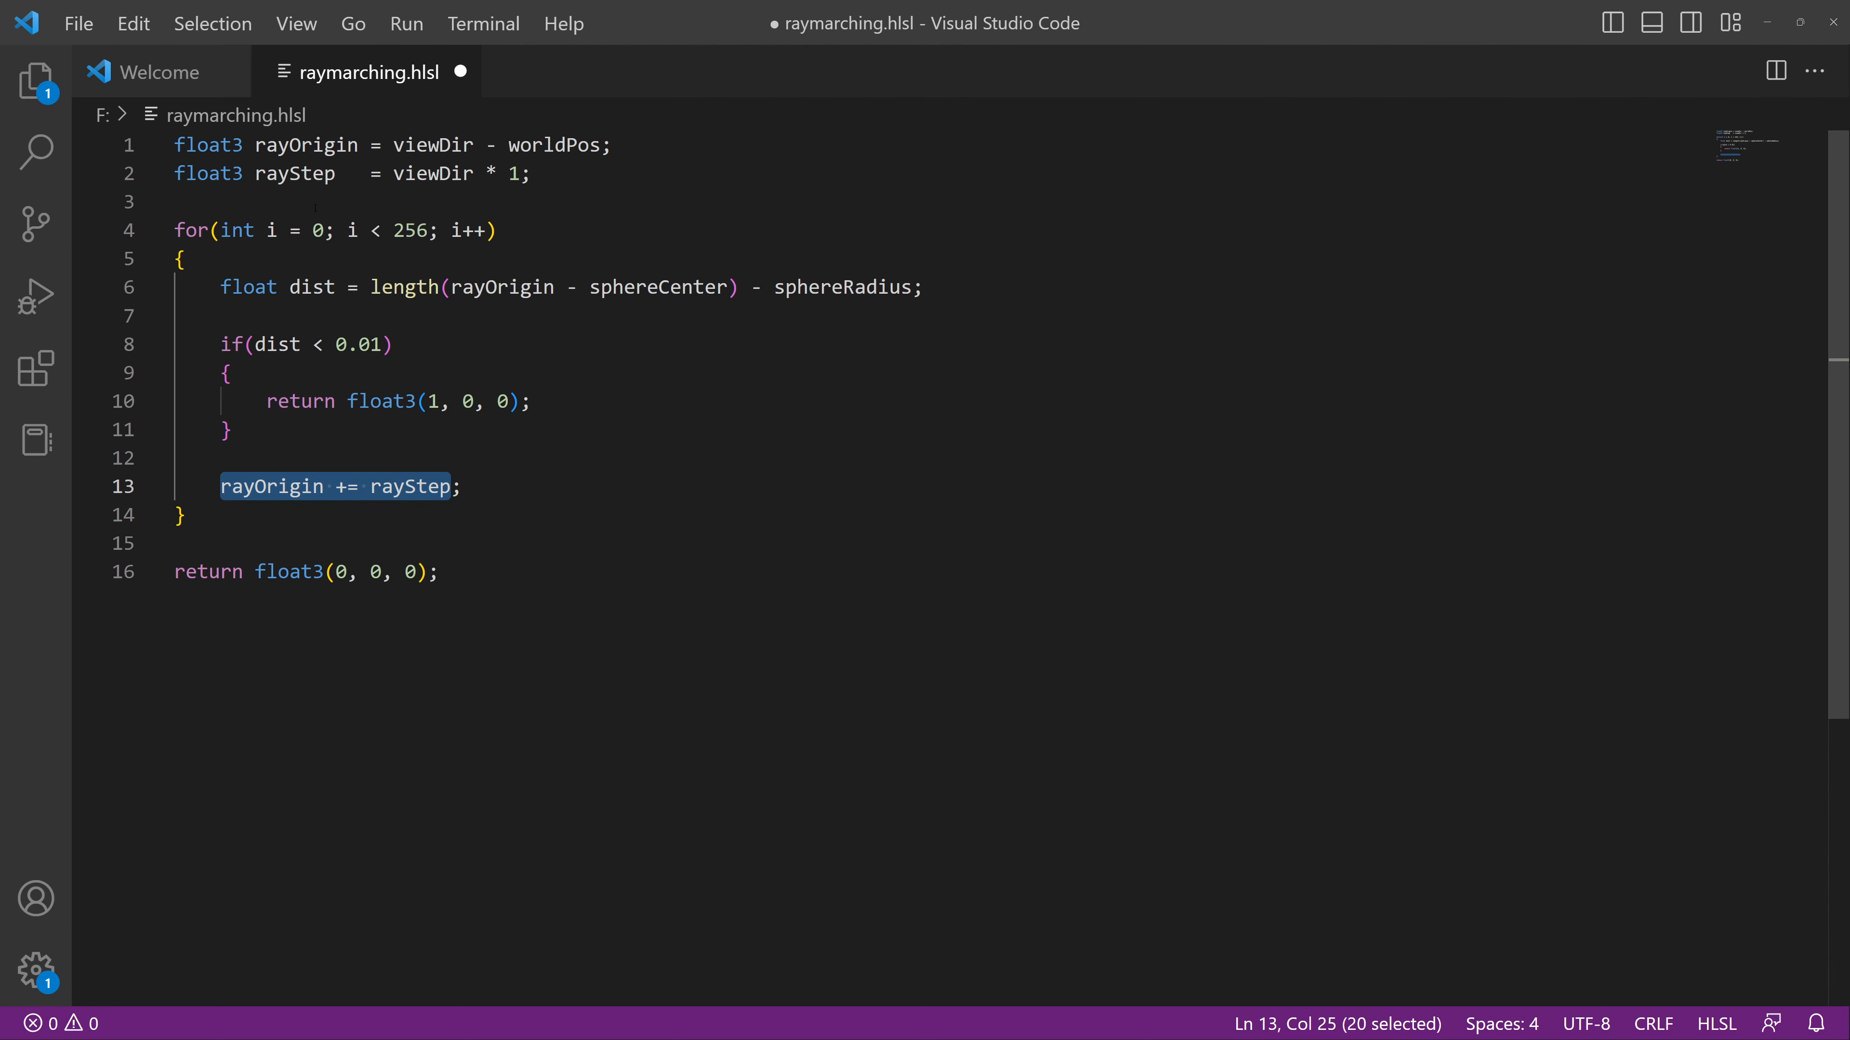
click(315, 174)
drag(256, 175, 332, 175)
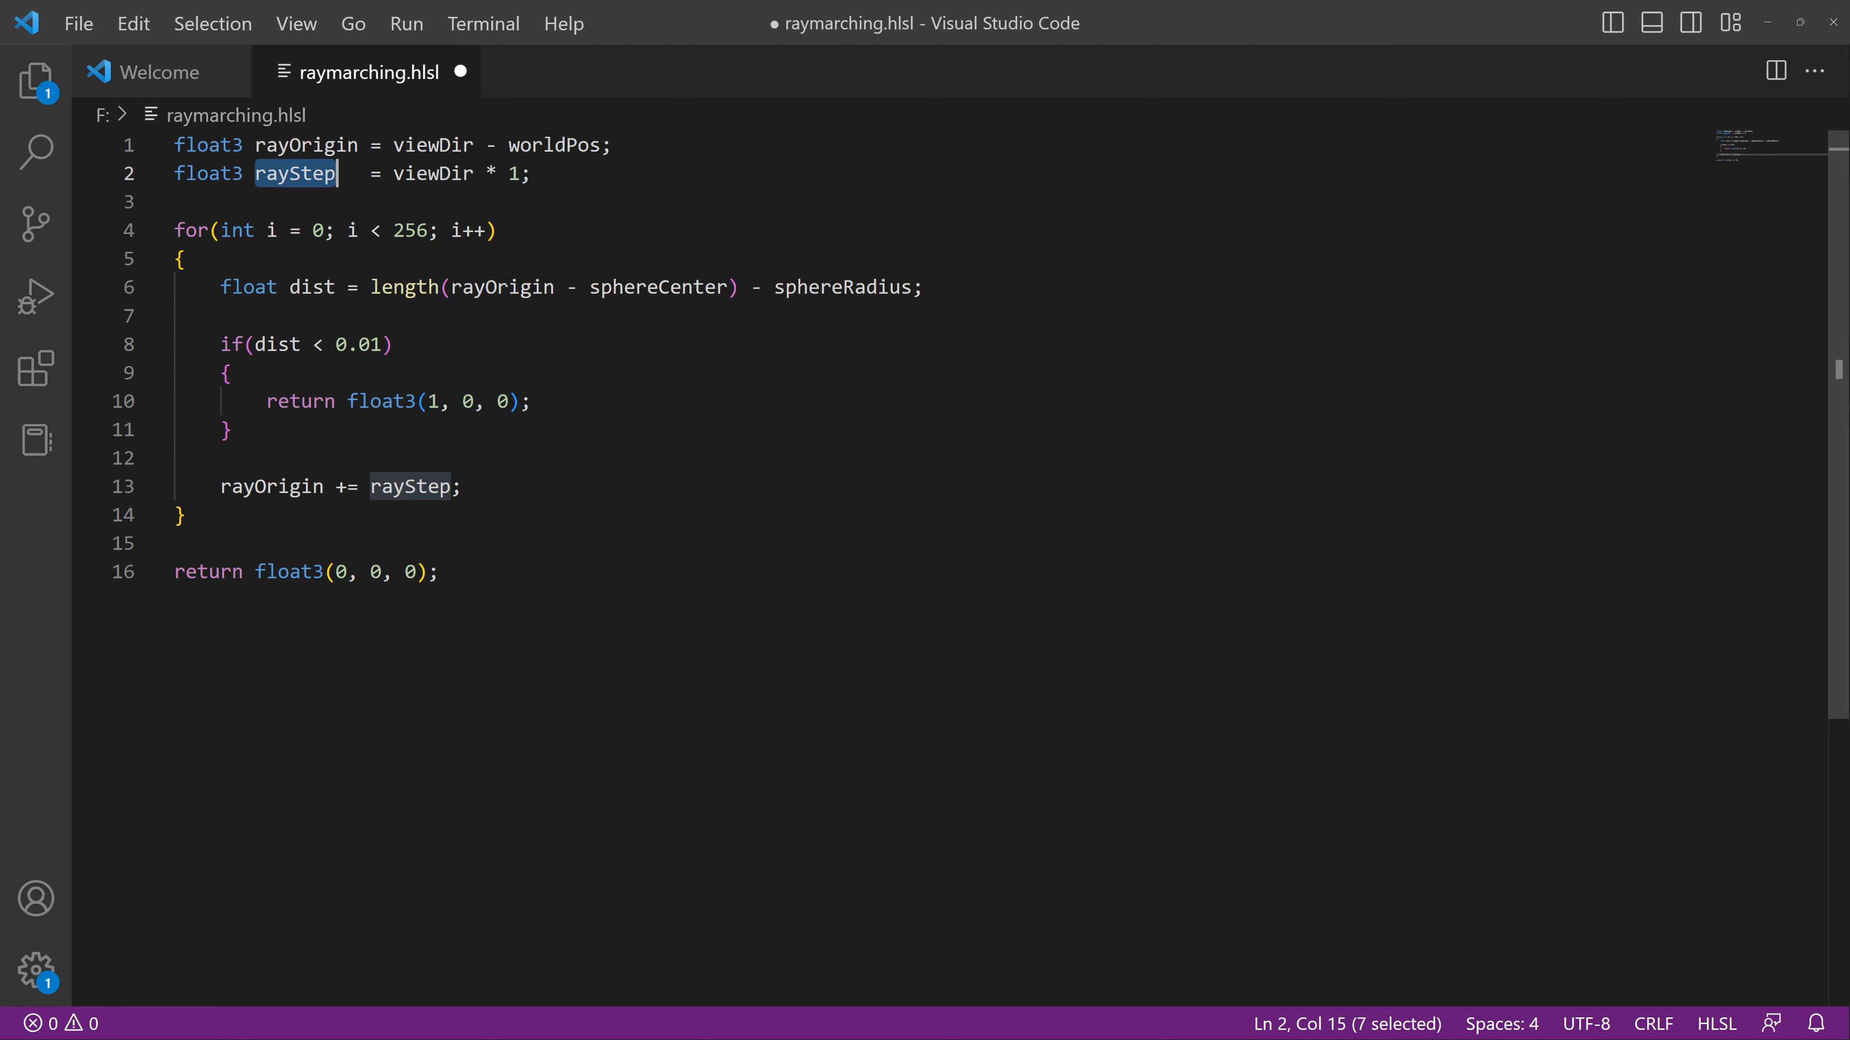
click(481, 493)
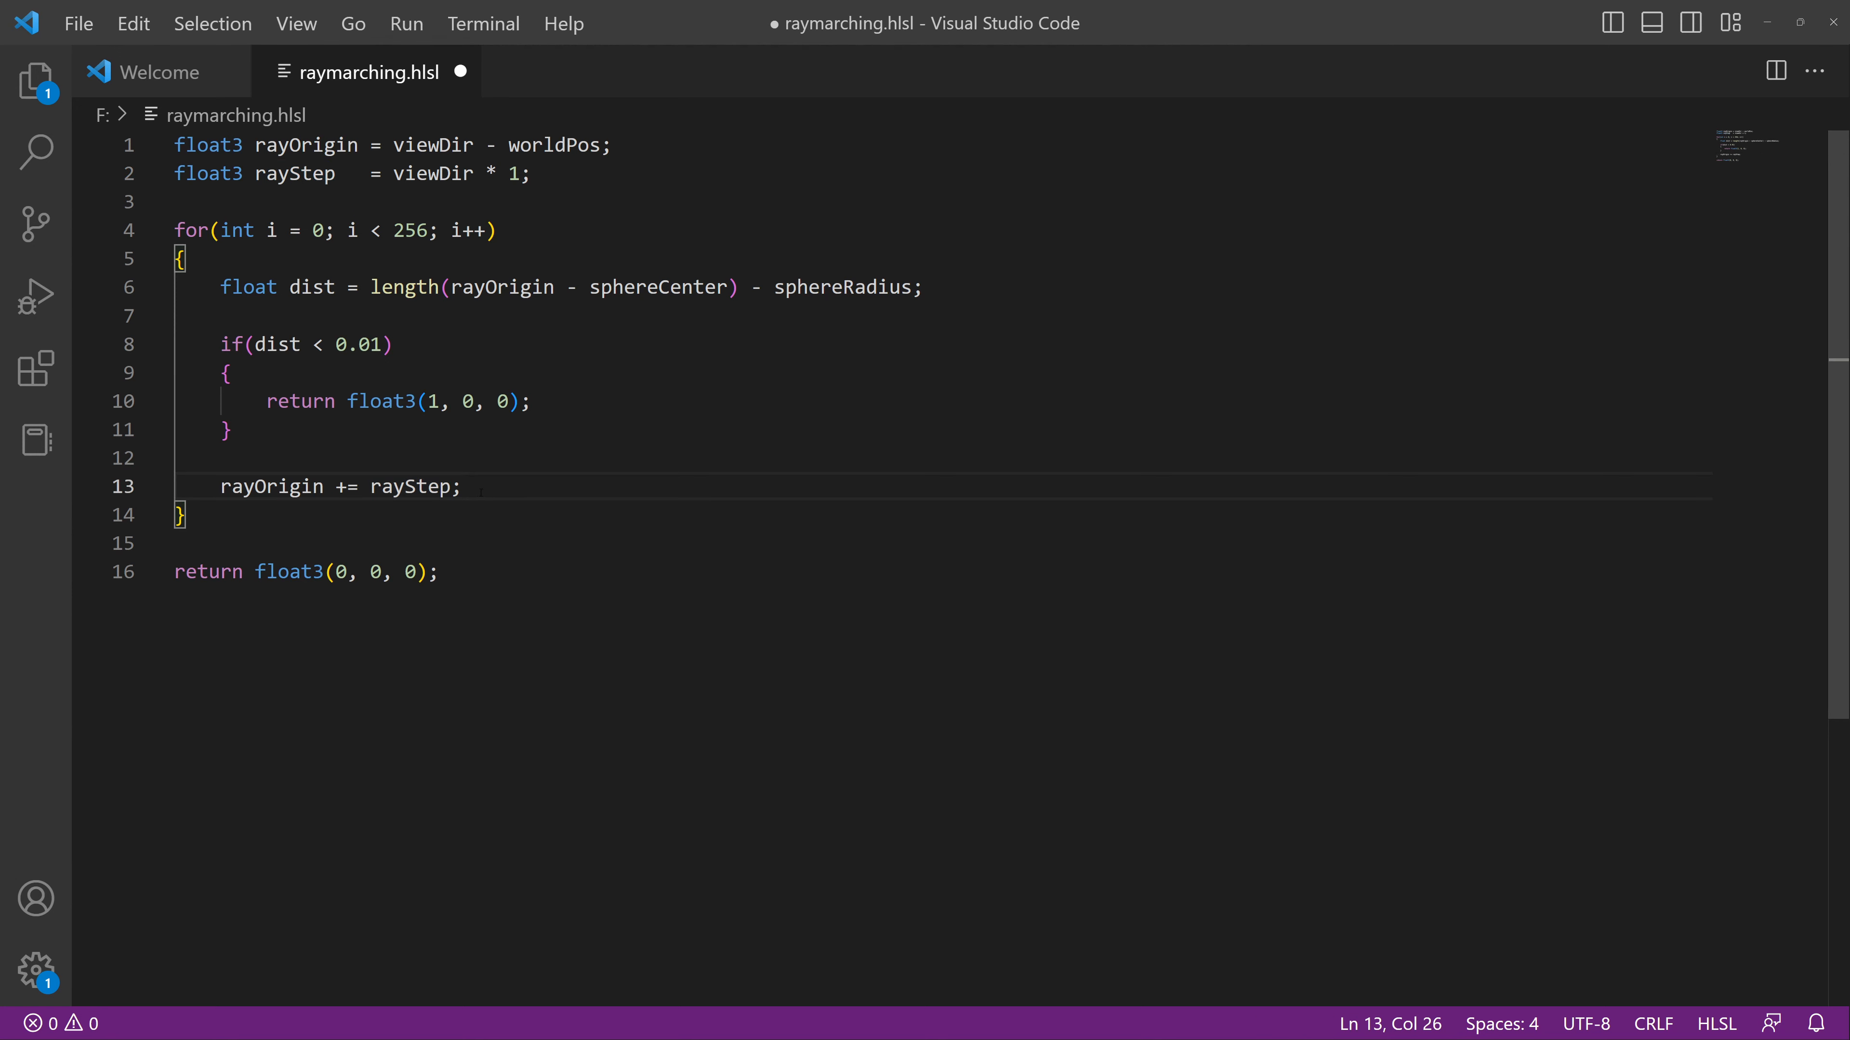
drag(428, 232, 394, 232)
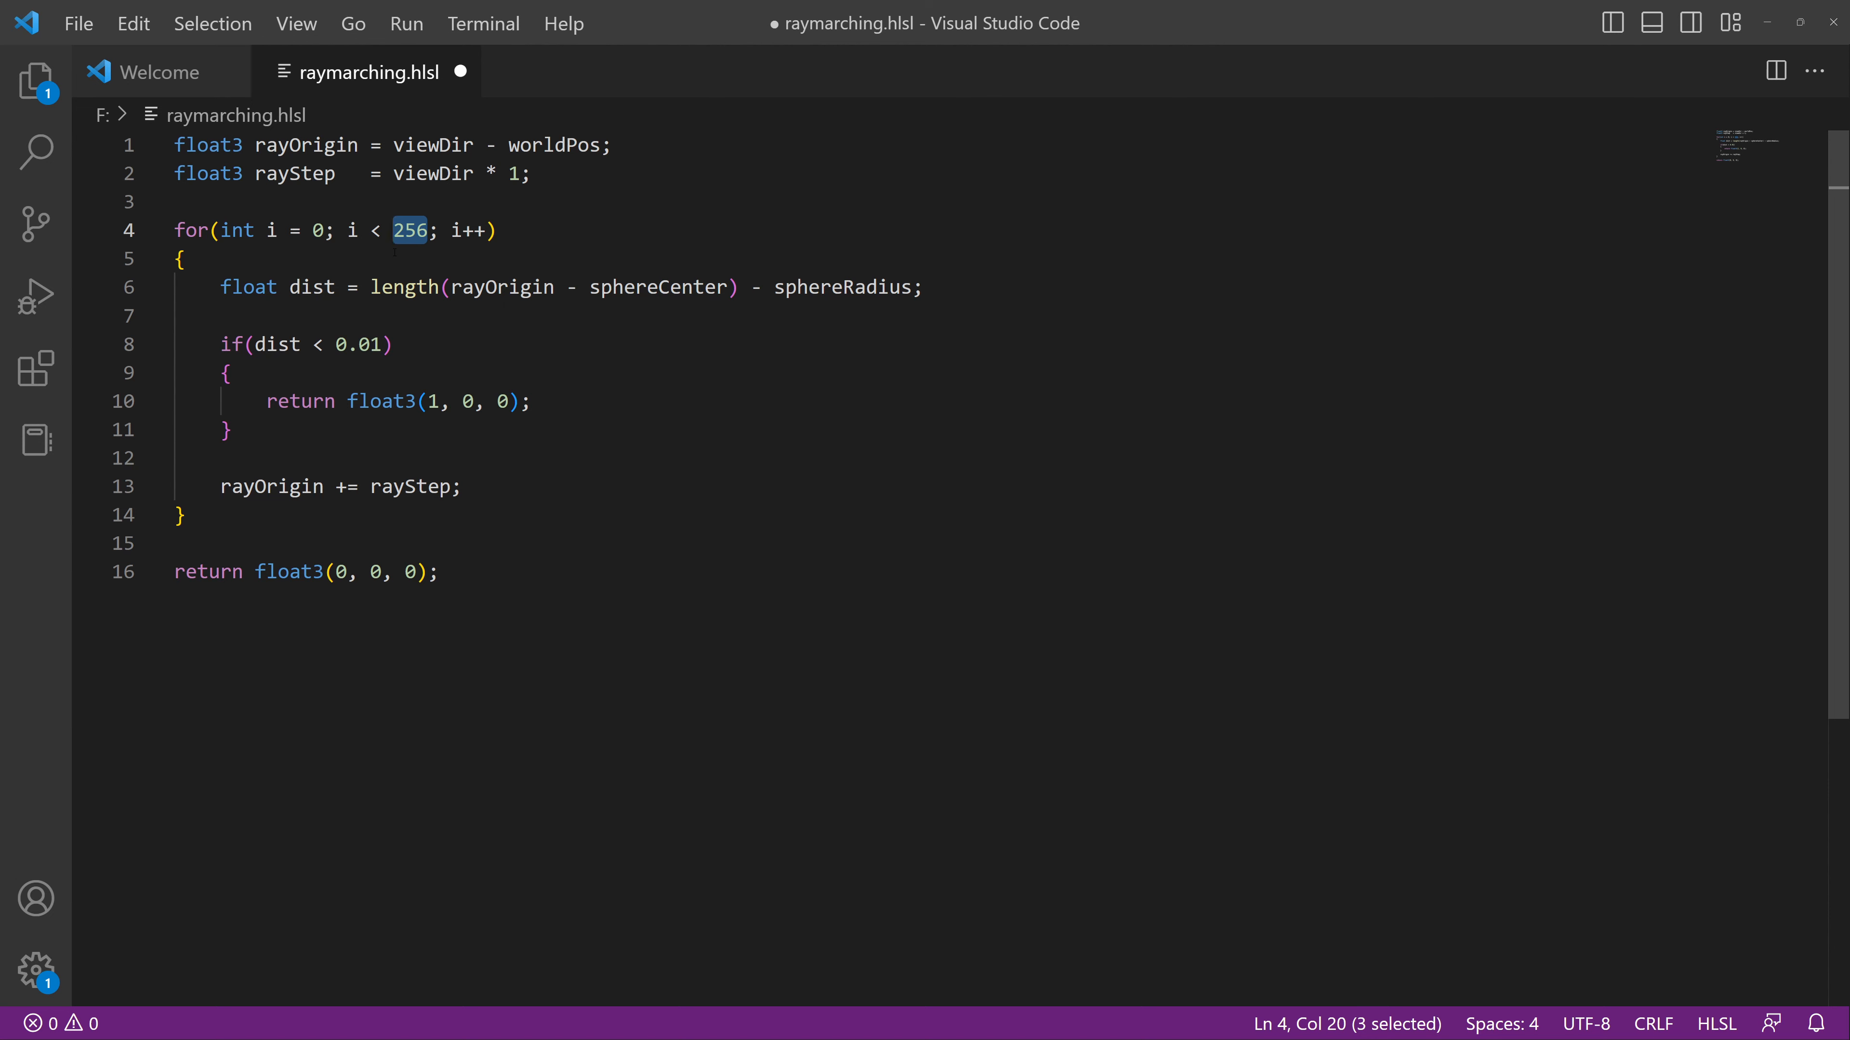
Copy the complete raymarching code from raymarching.hlsl
click(479, 554)
click(468, 608)
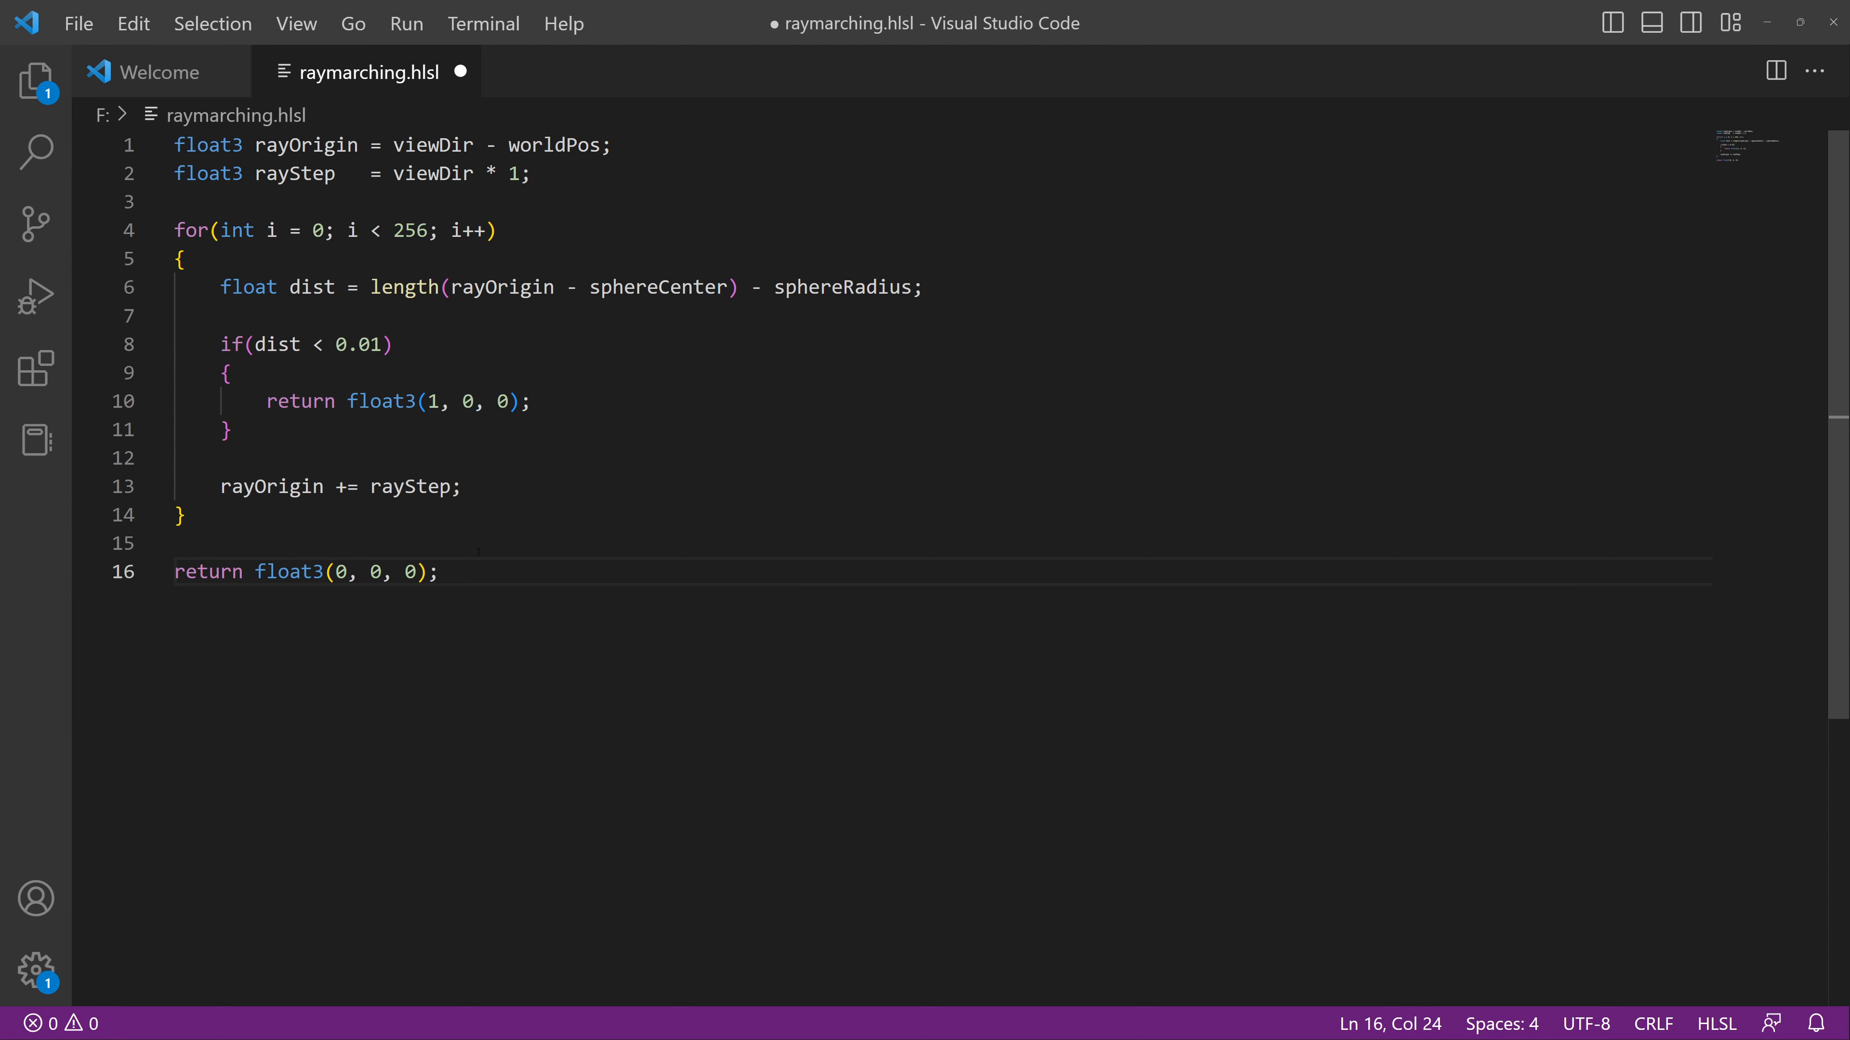
drag(454, 573, 119, 152)
key(ctrl+c)
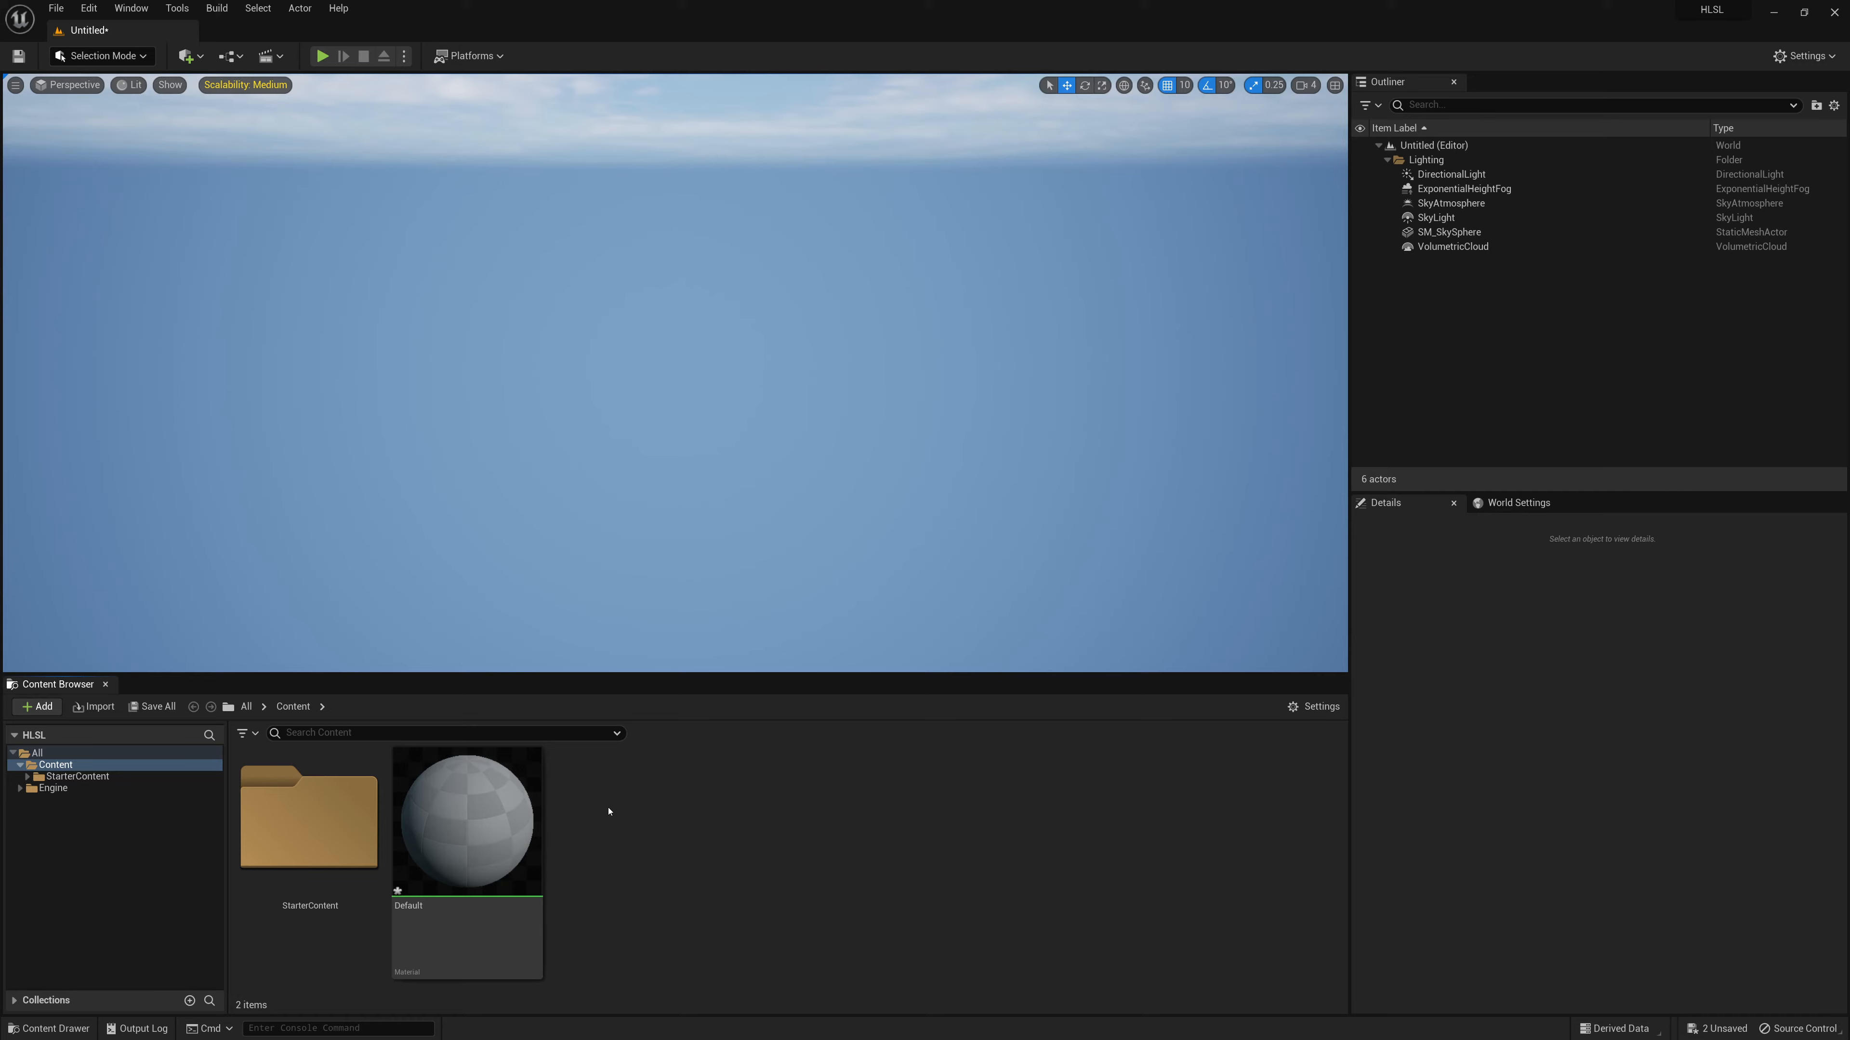
Switch to Unreal Editor, create a material named Raymarcher in the Content folder and open it
right_click(606, 809)
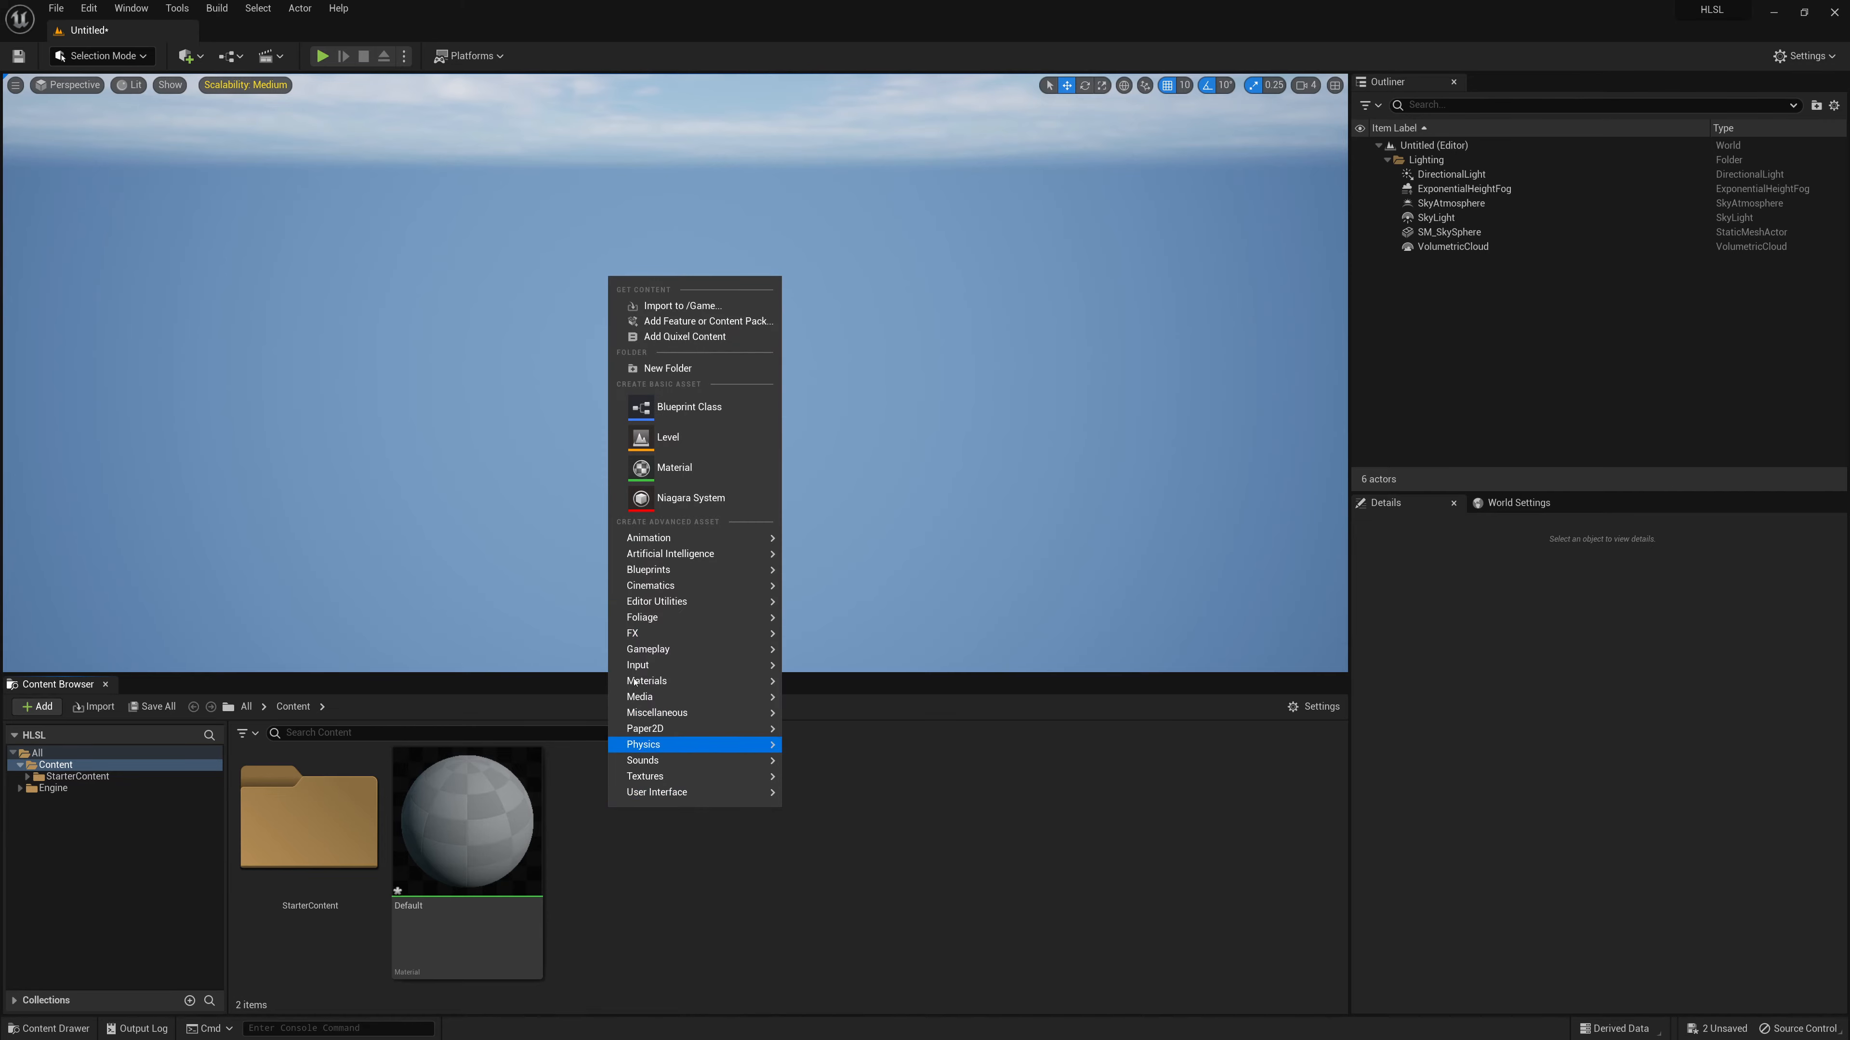
click(670, 467)
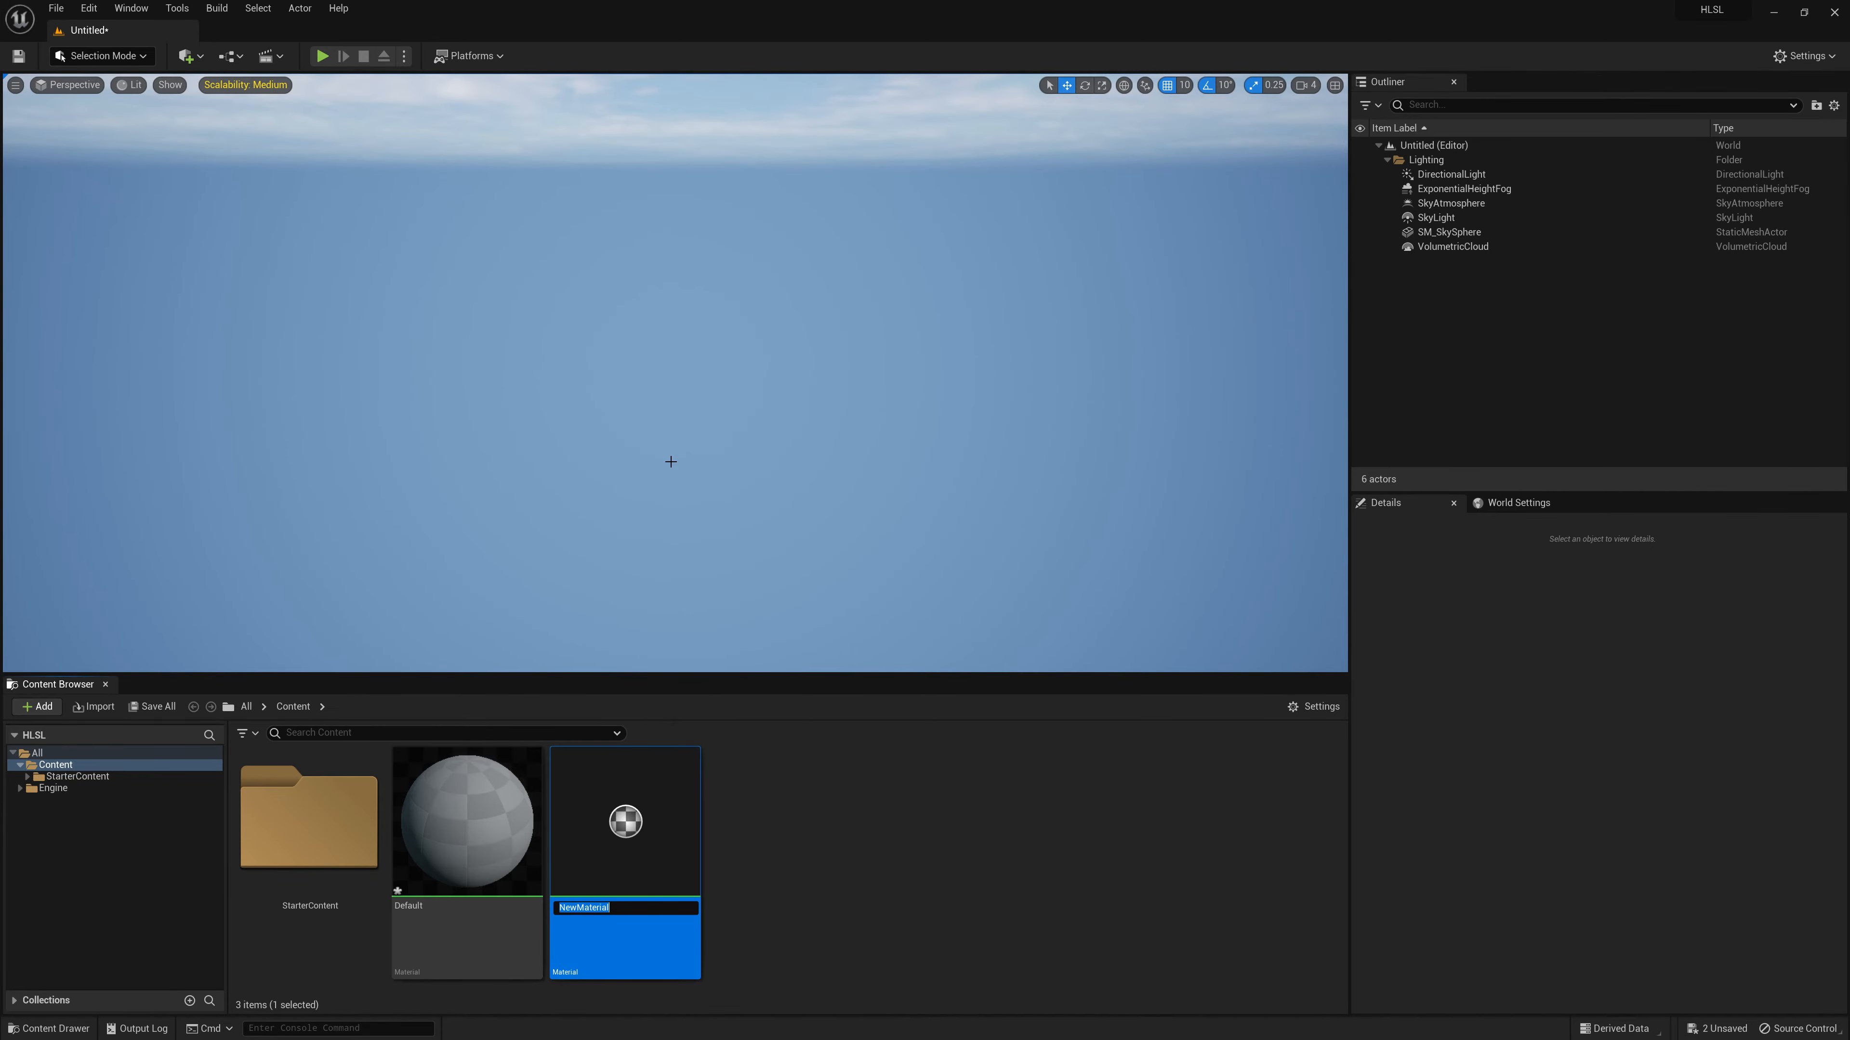
text(Raymarcher)
key(Return)
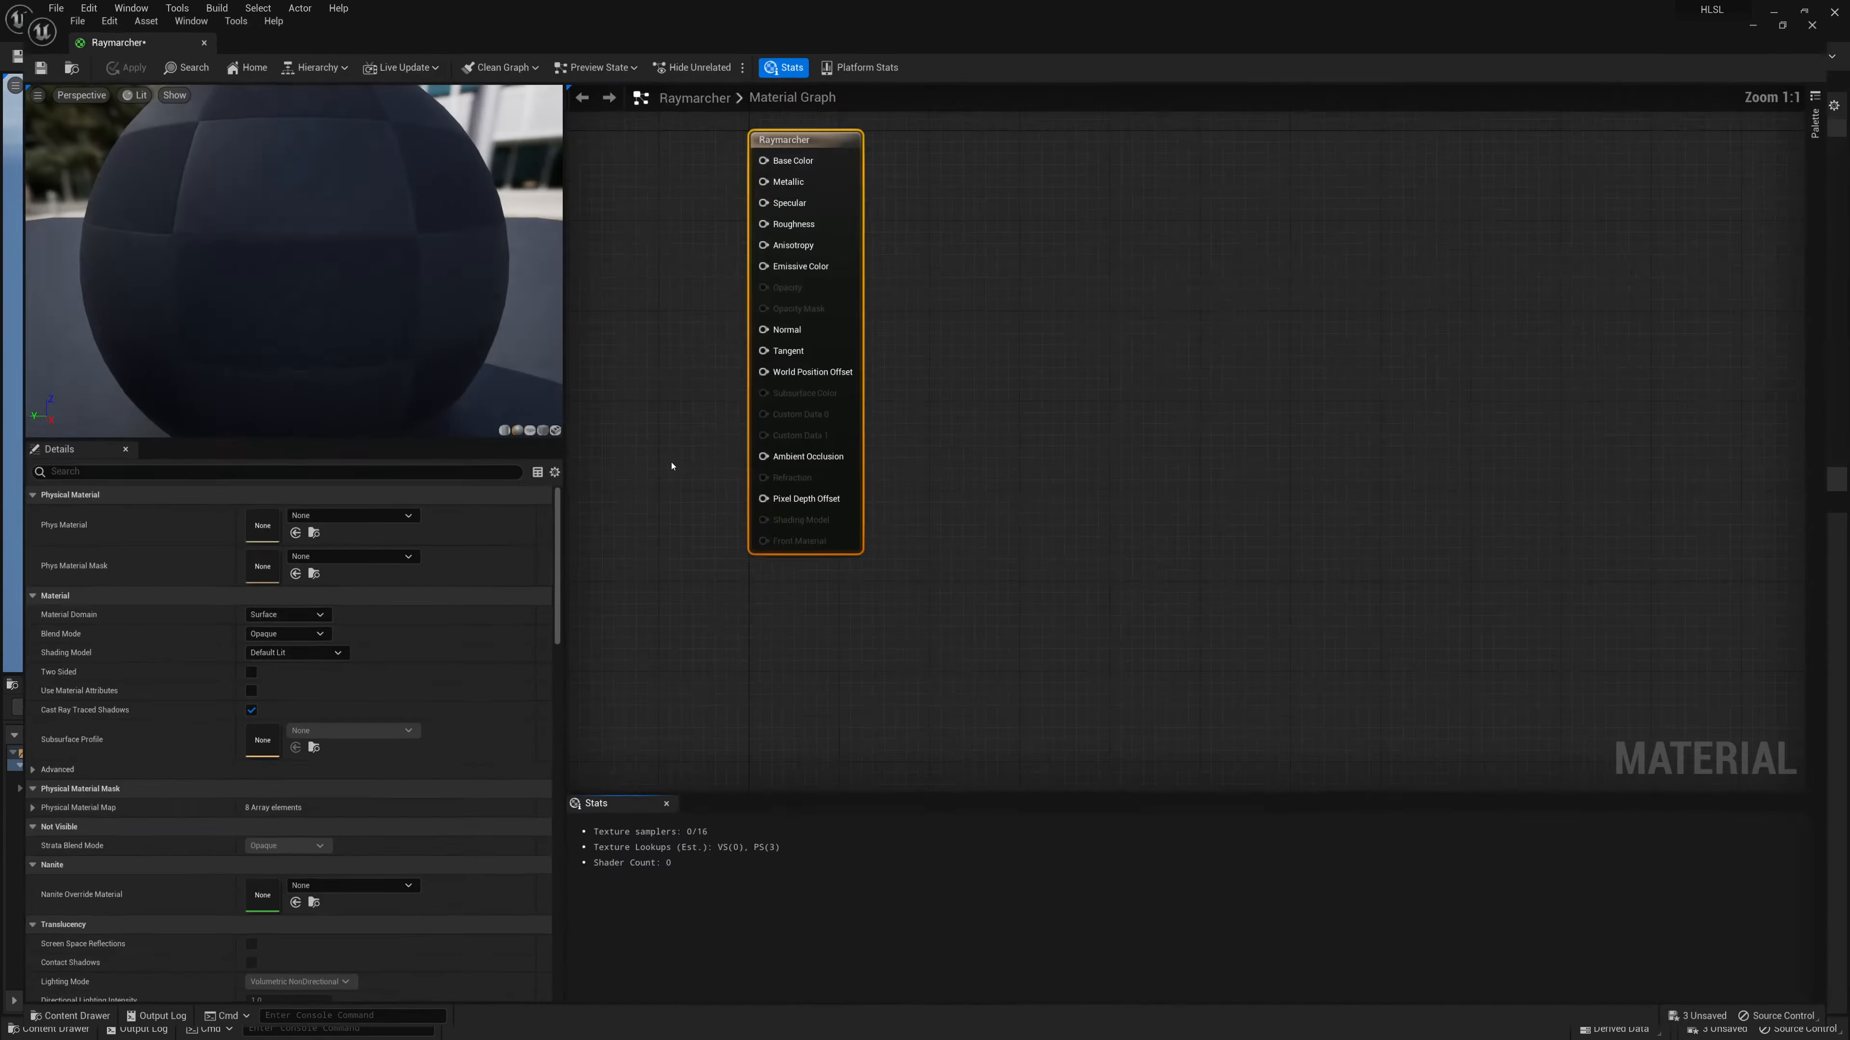
Add a Custom node to the material graph and set its description to Raymarcher
right_click(838, 399)
text(custom)
key(Return)
drag(888, 445, 896, 394)
click(274, 552)
text(Raymarcher)
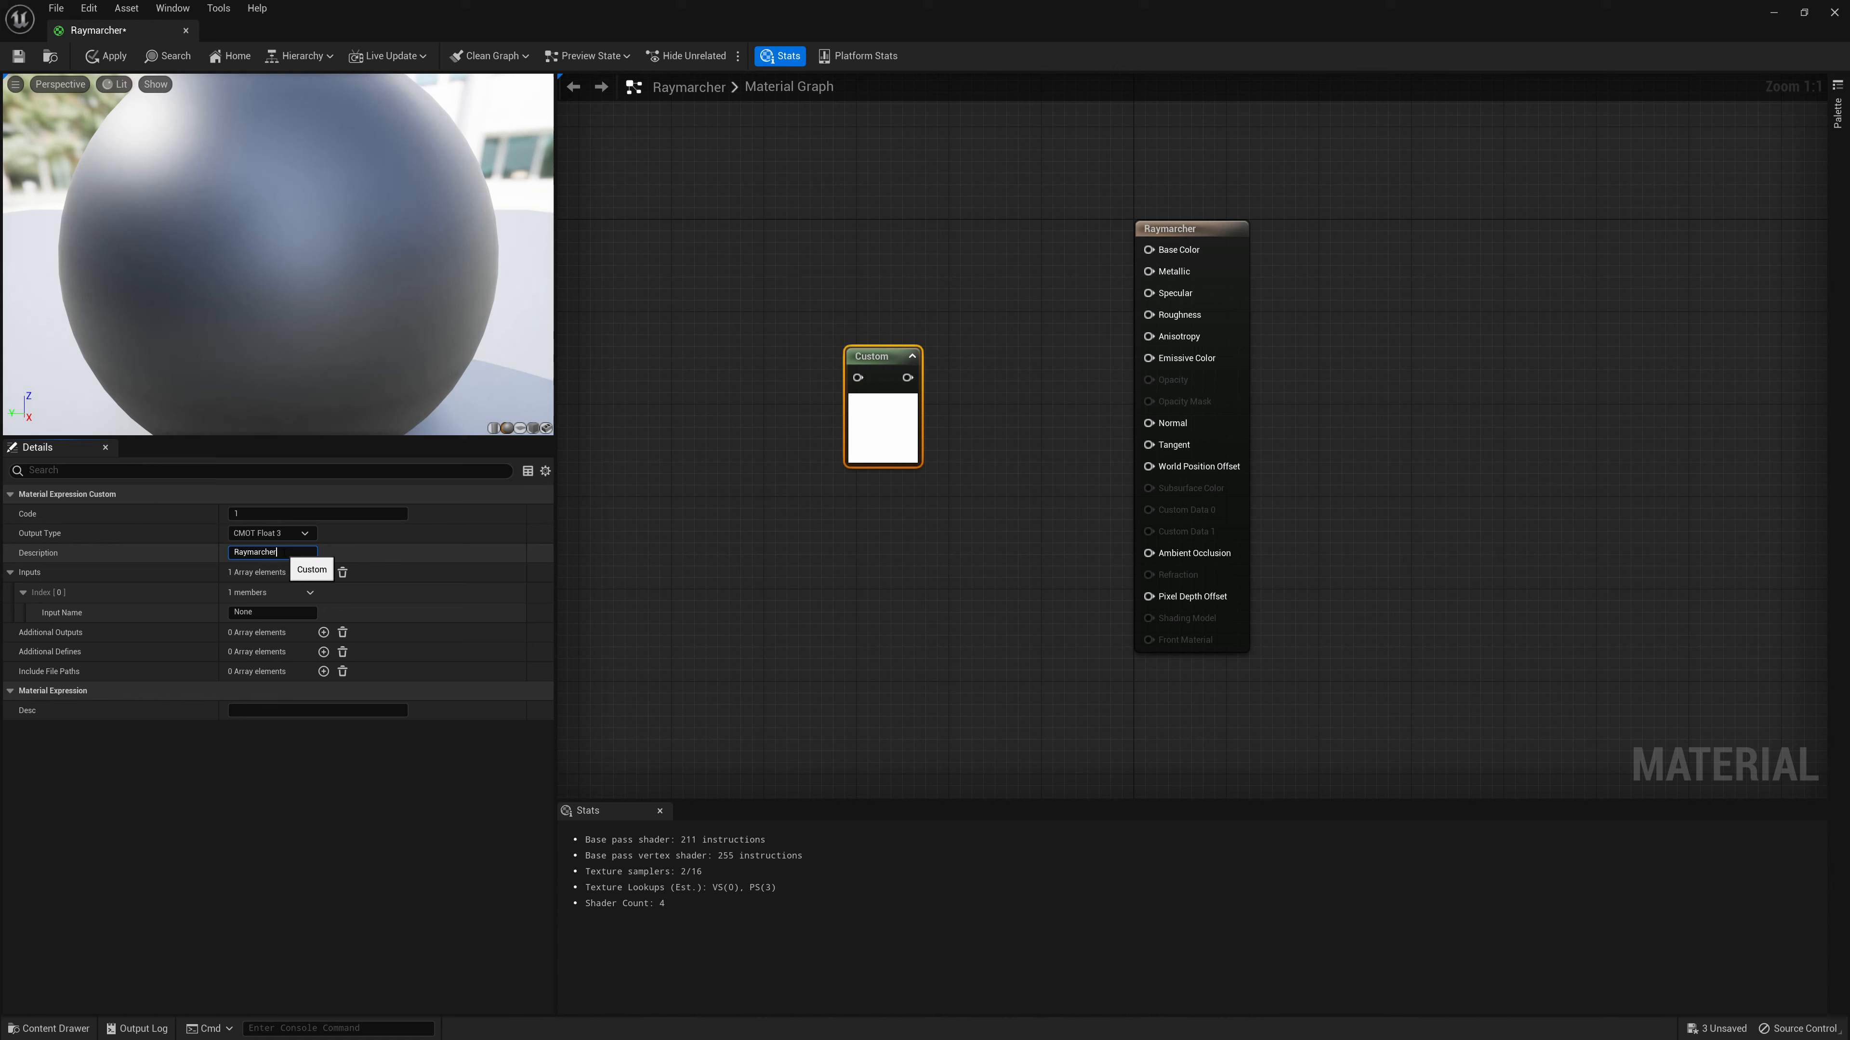
key(Return)
Connect the custom node's output to Emissive Color and replace the node's code with the copied raymarching code
drag(900, 403, 1149, 358)
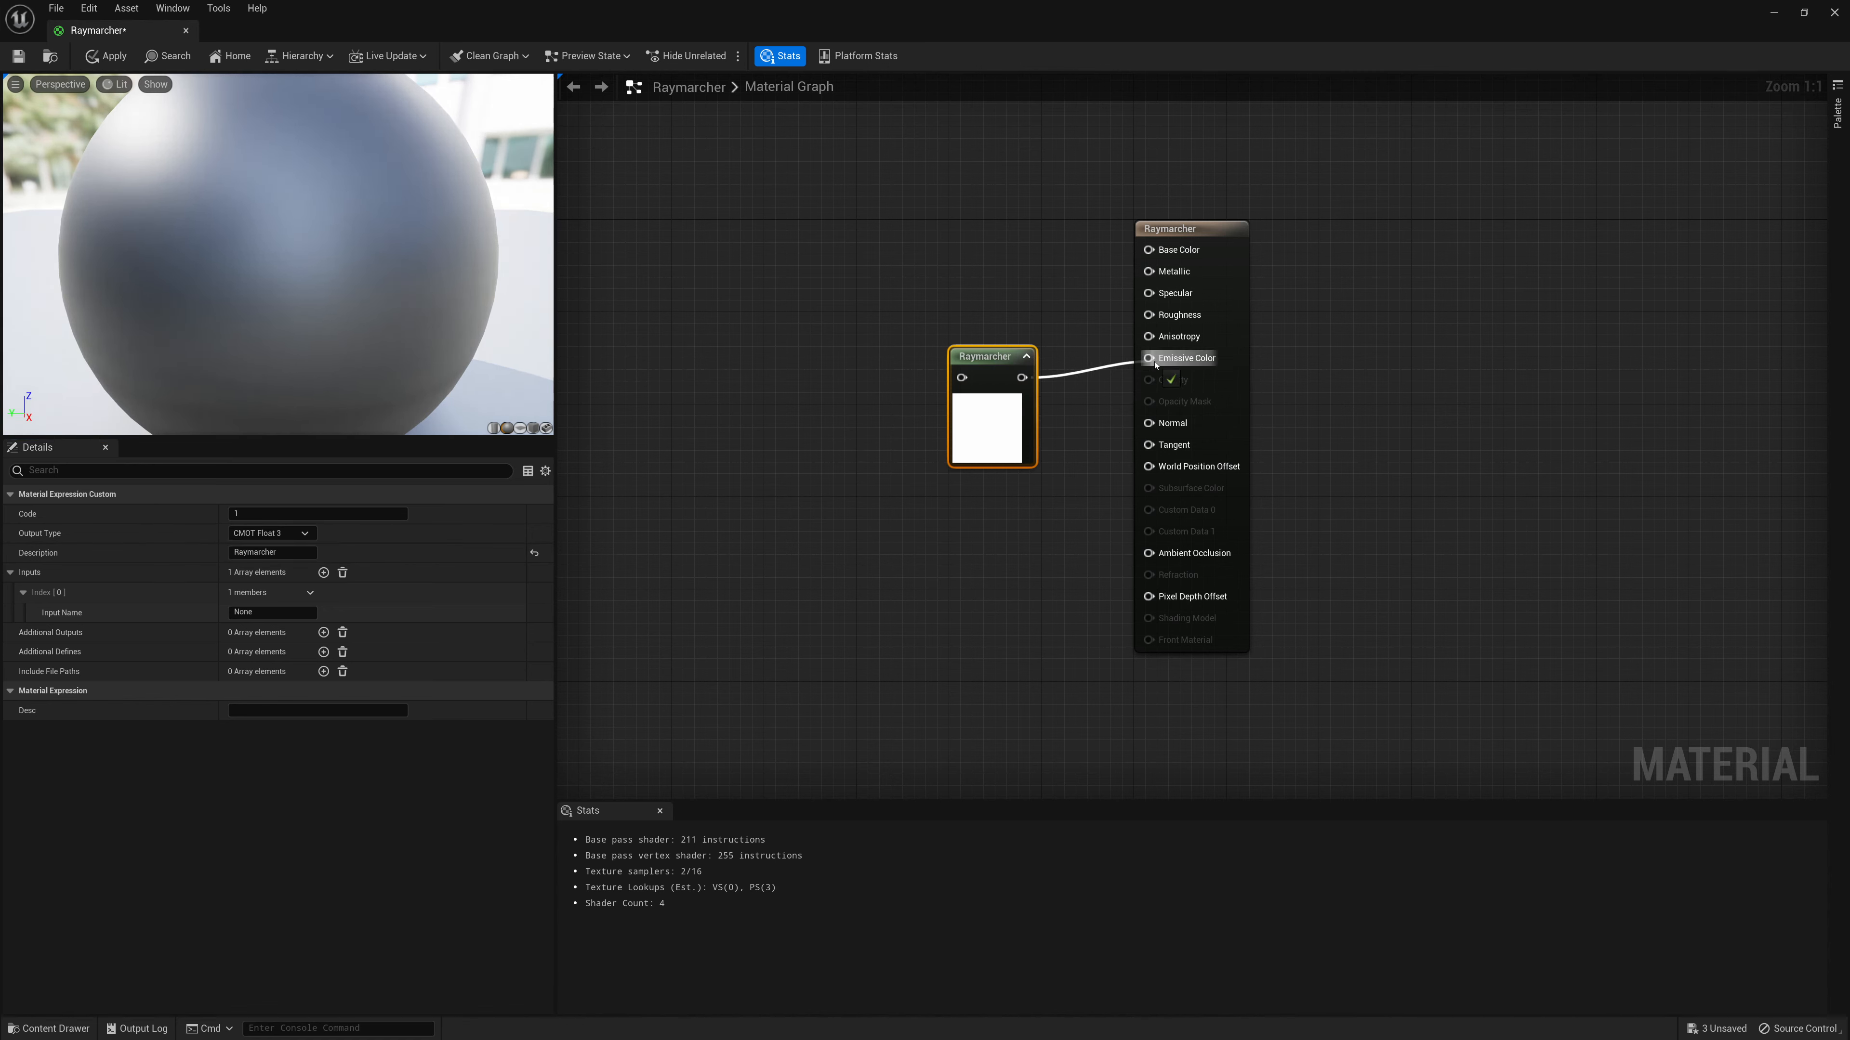
drag(1003, 373, 1003, 350)
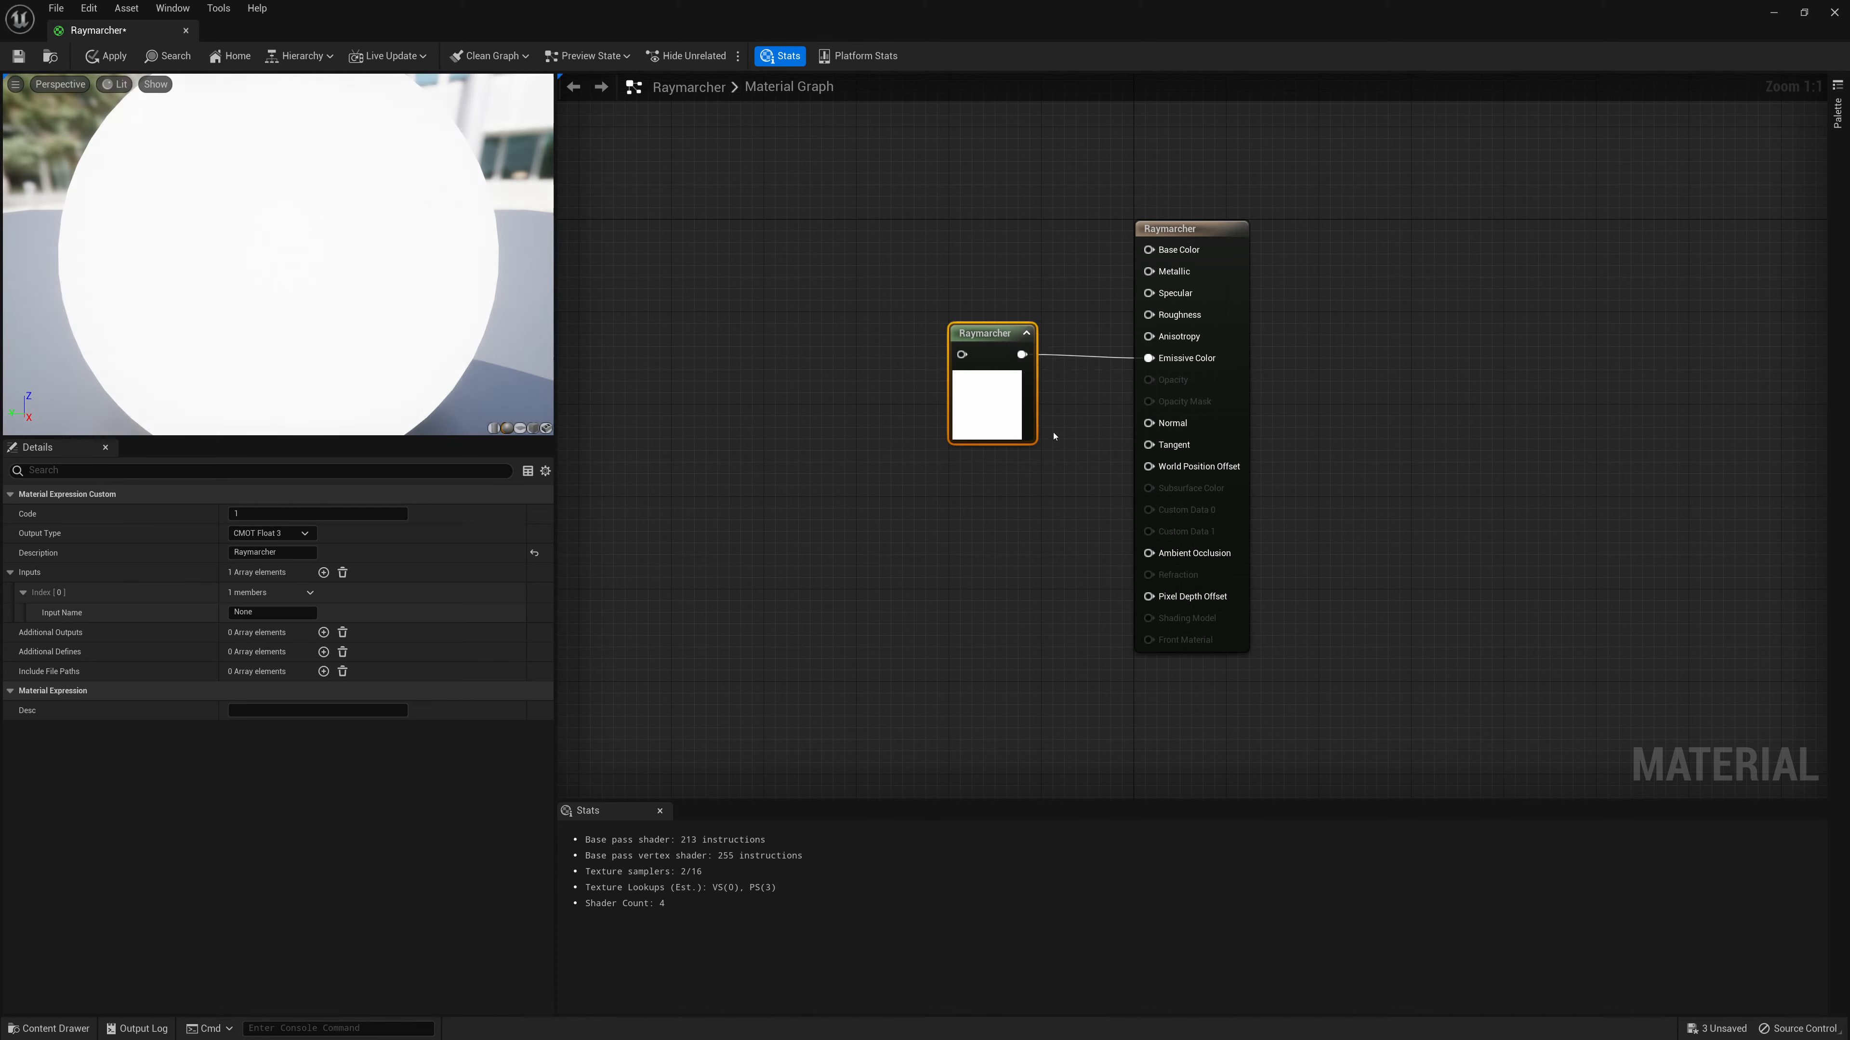
click(348, 513)
key(ctrl+v)
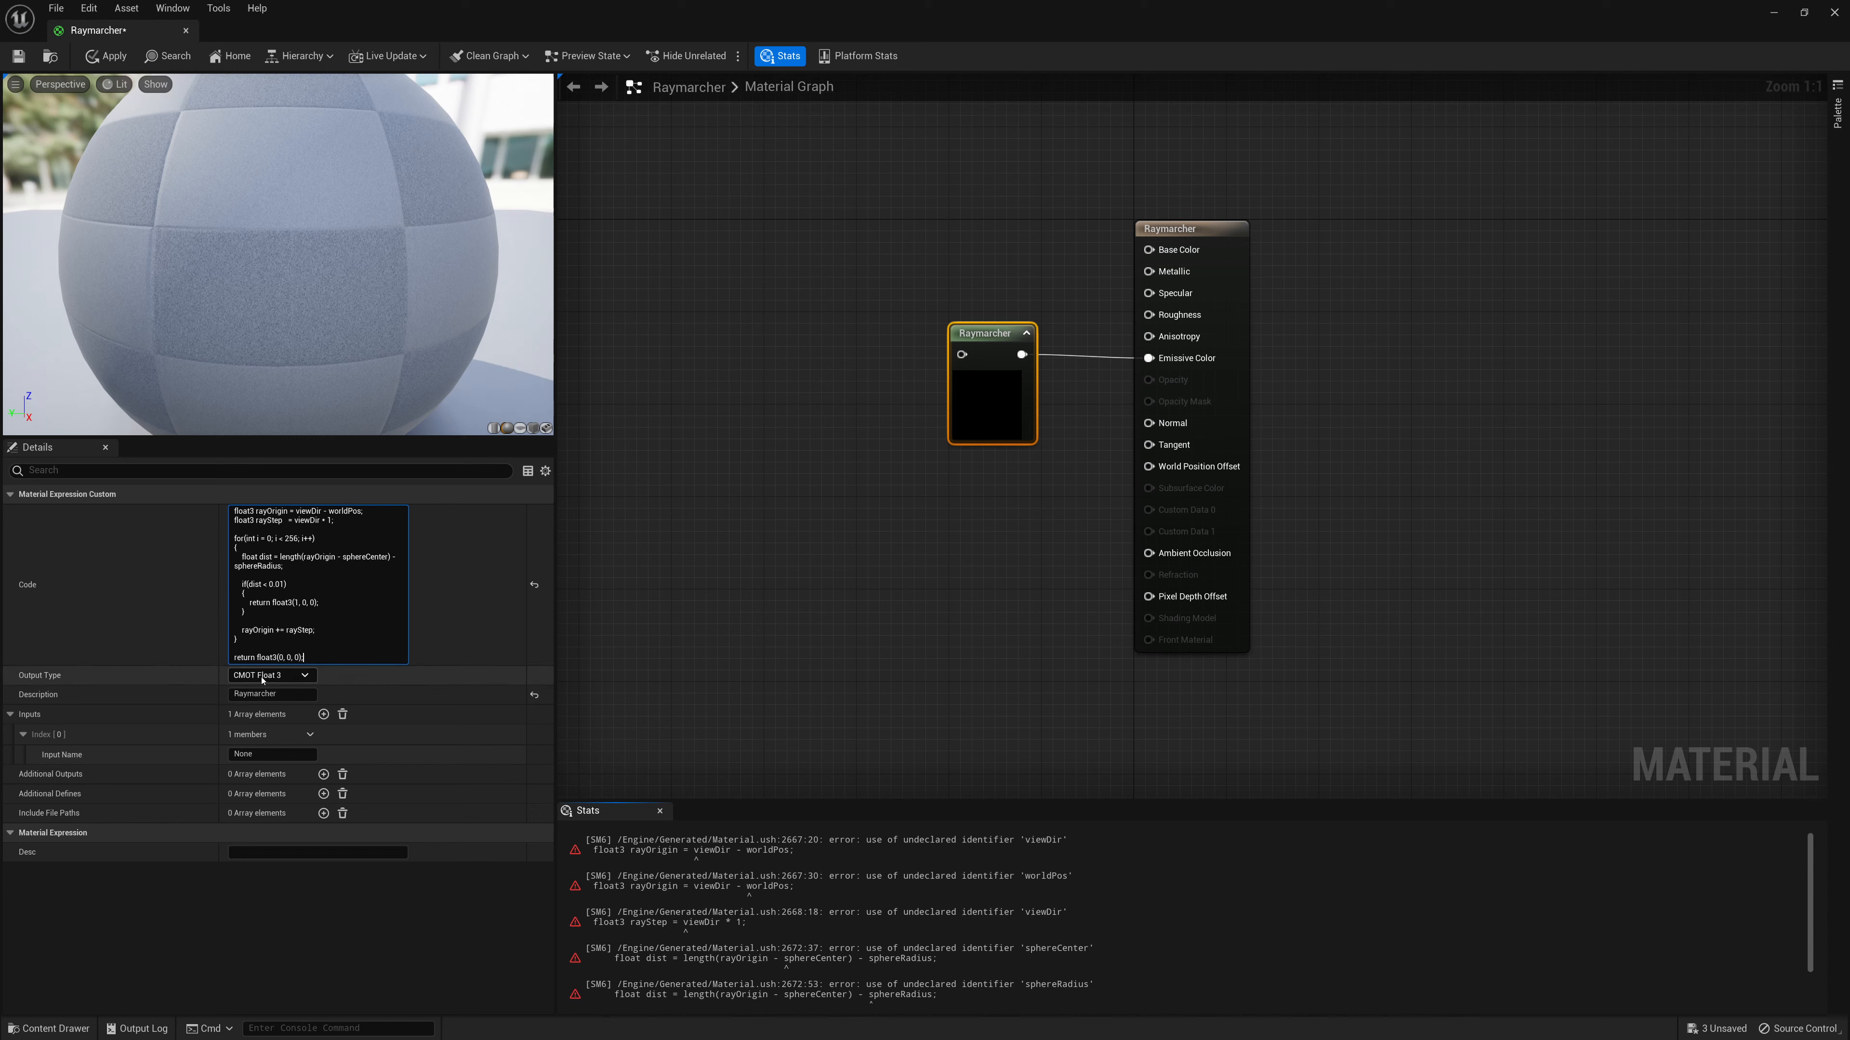
Name the custom node's first input worldPos and add a second input named viewDir
click(259, 756)
text(wo)
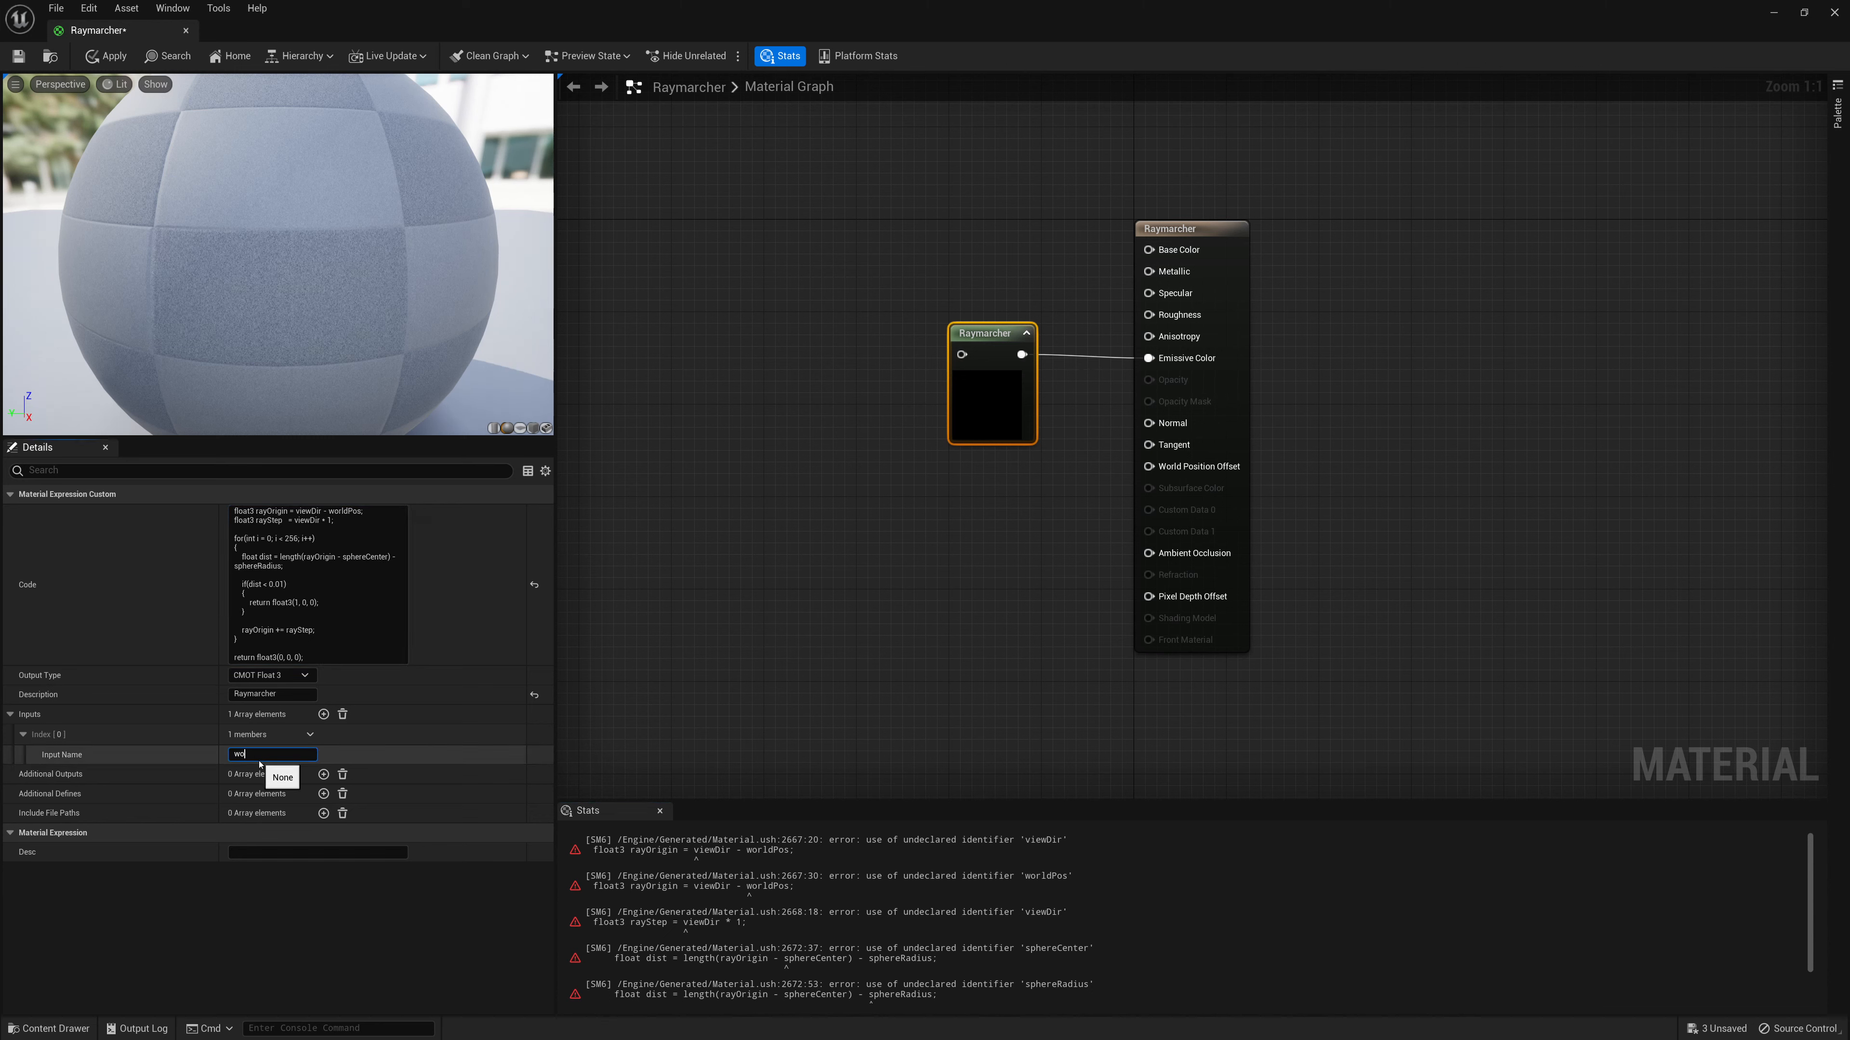
text(rldPos)
key(Return)
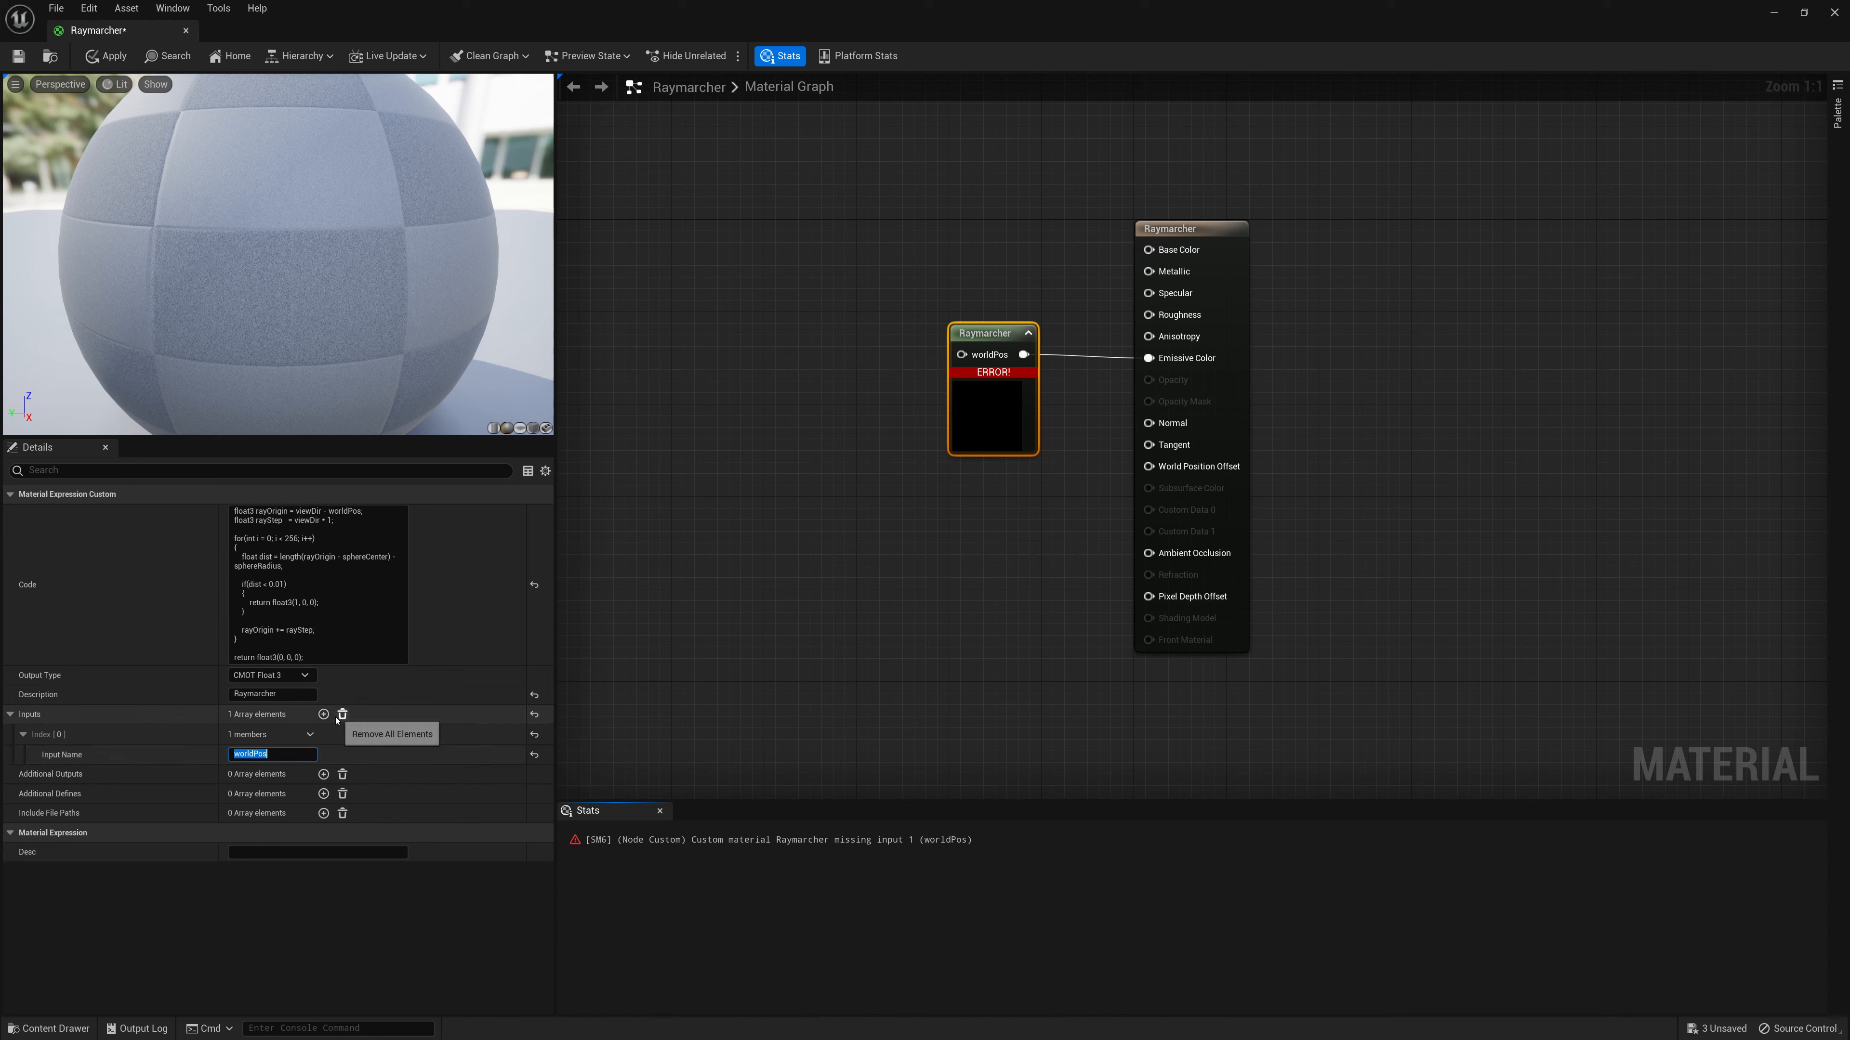
click(323, 714)
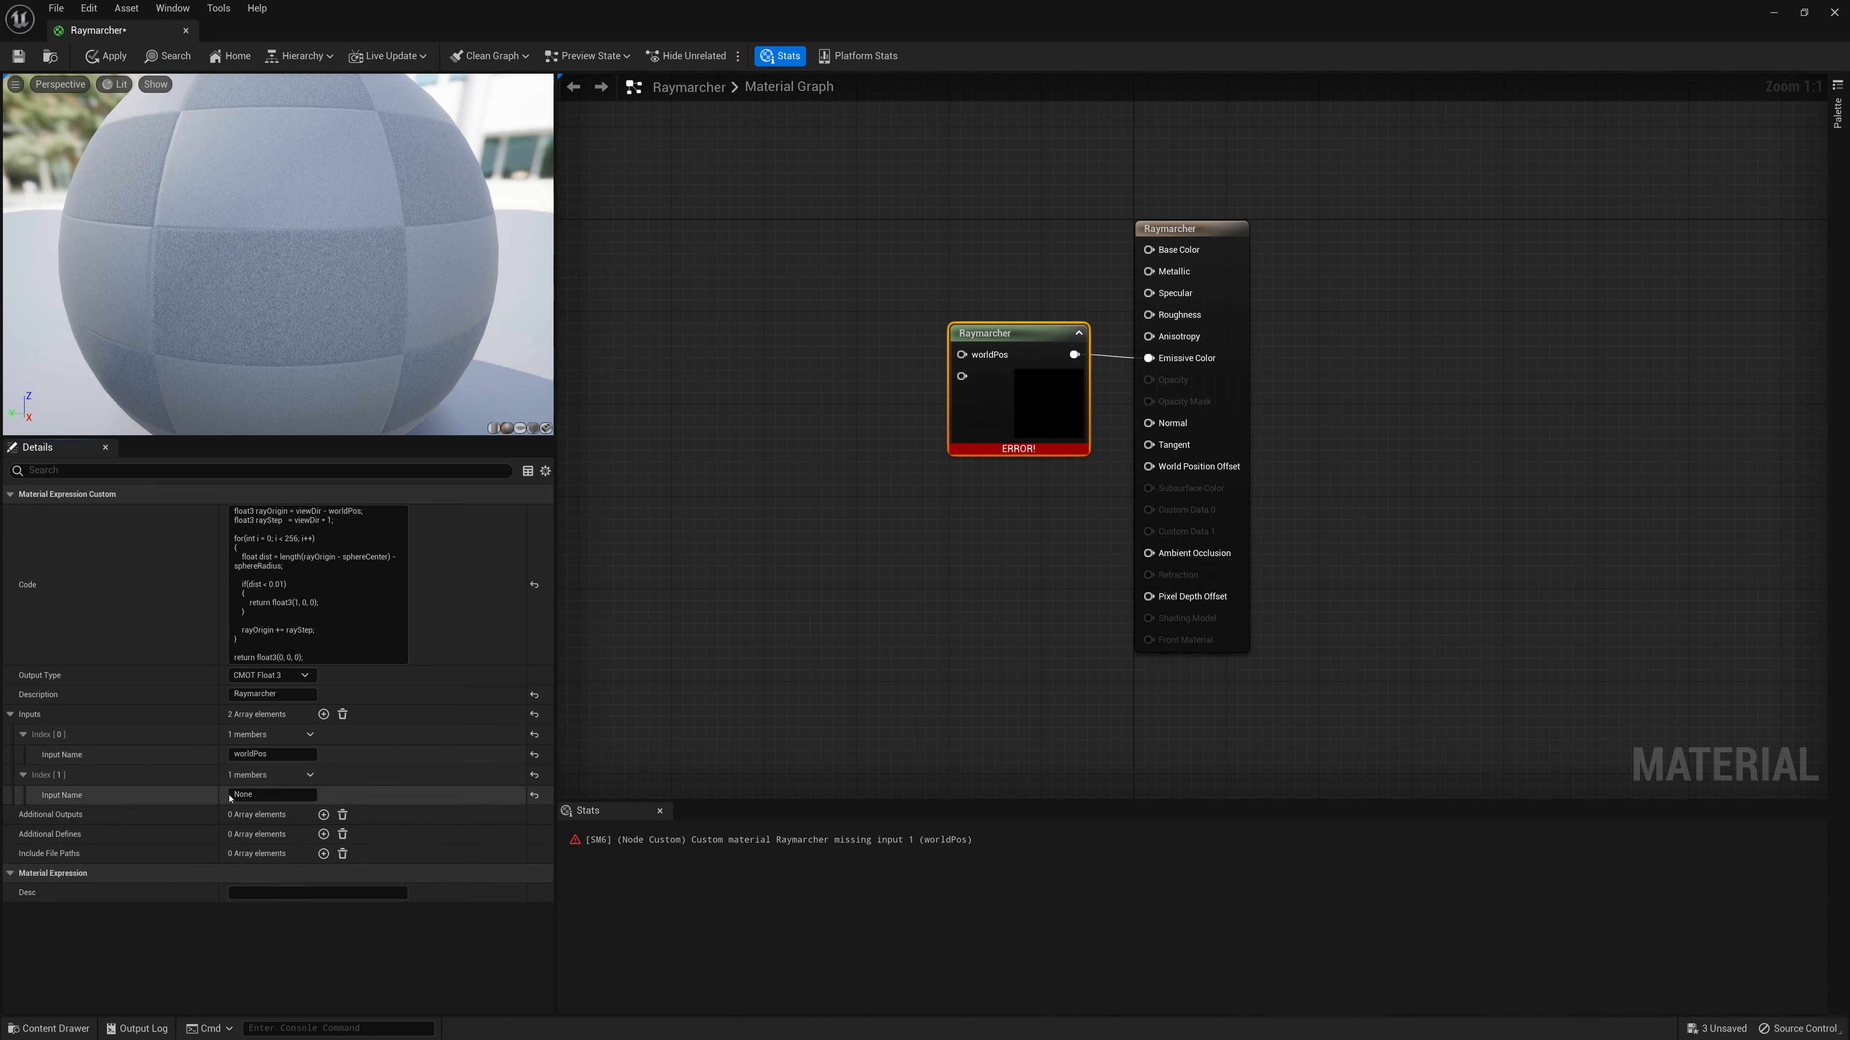
click(231, 796)
text(viewDir)
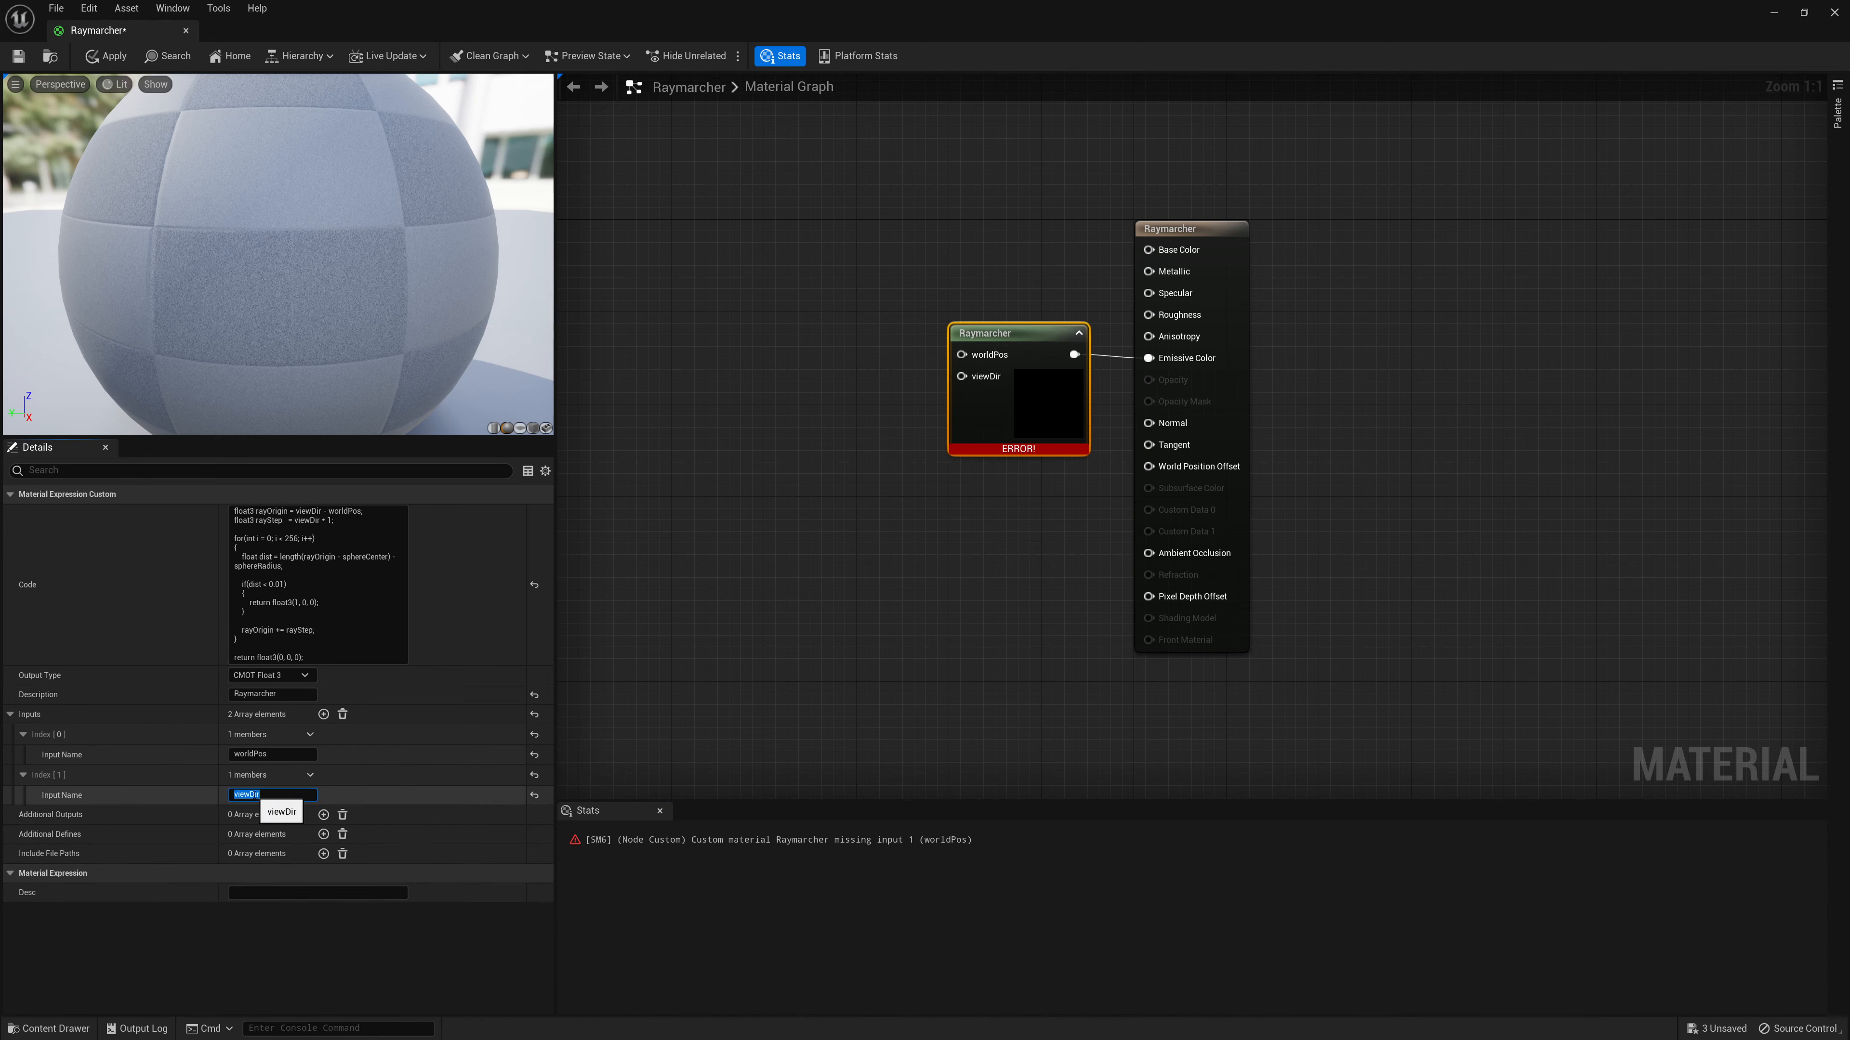
Add two more inputs to the custom node, named sphereCenter and sphereRadius
click(323, 714)
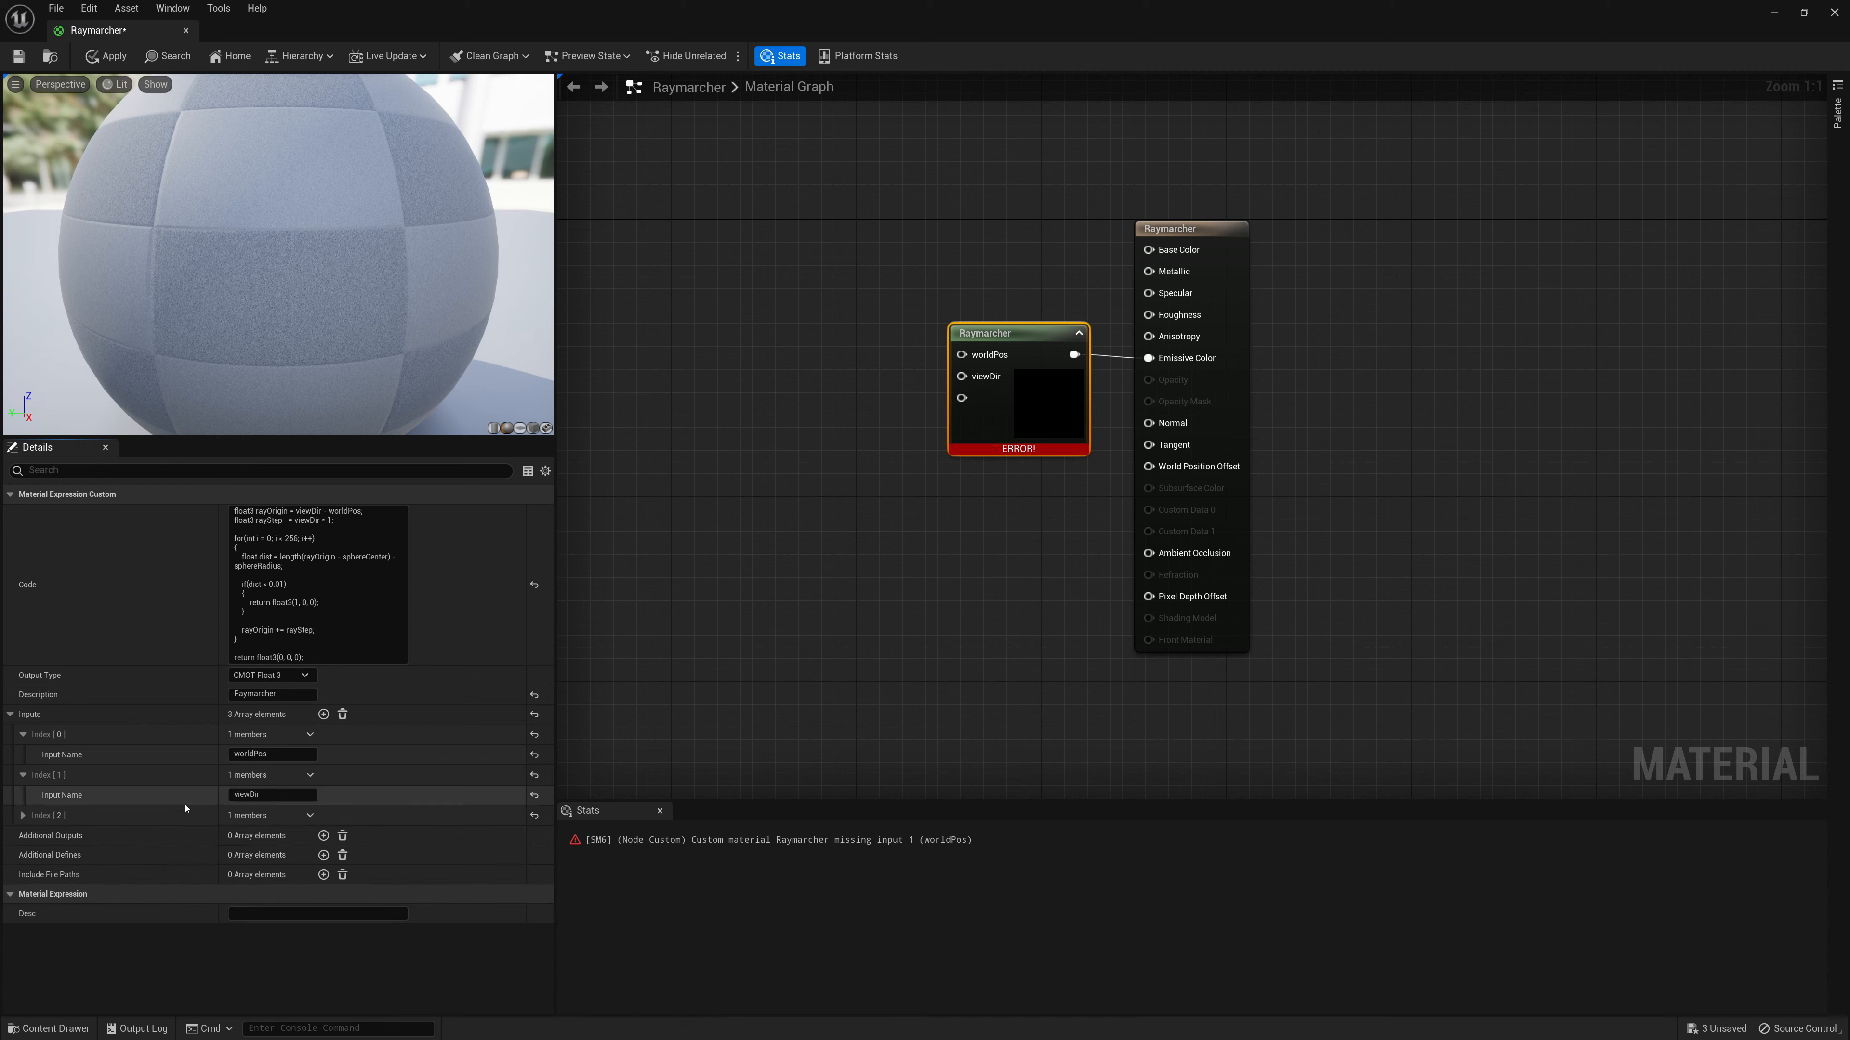
click(23, 815)
click(269, 835)
text(sphereCenter)
key(Return)
click(323, 714)
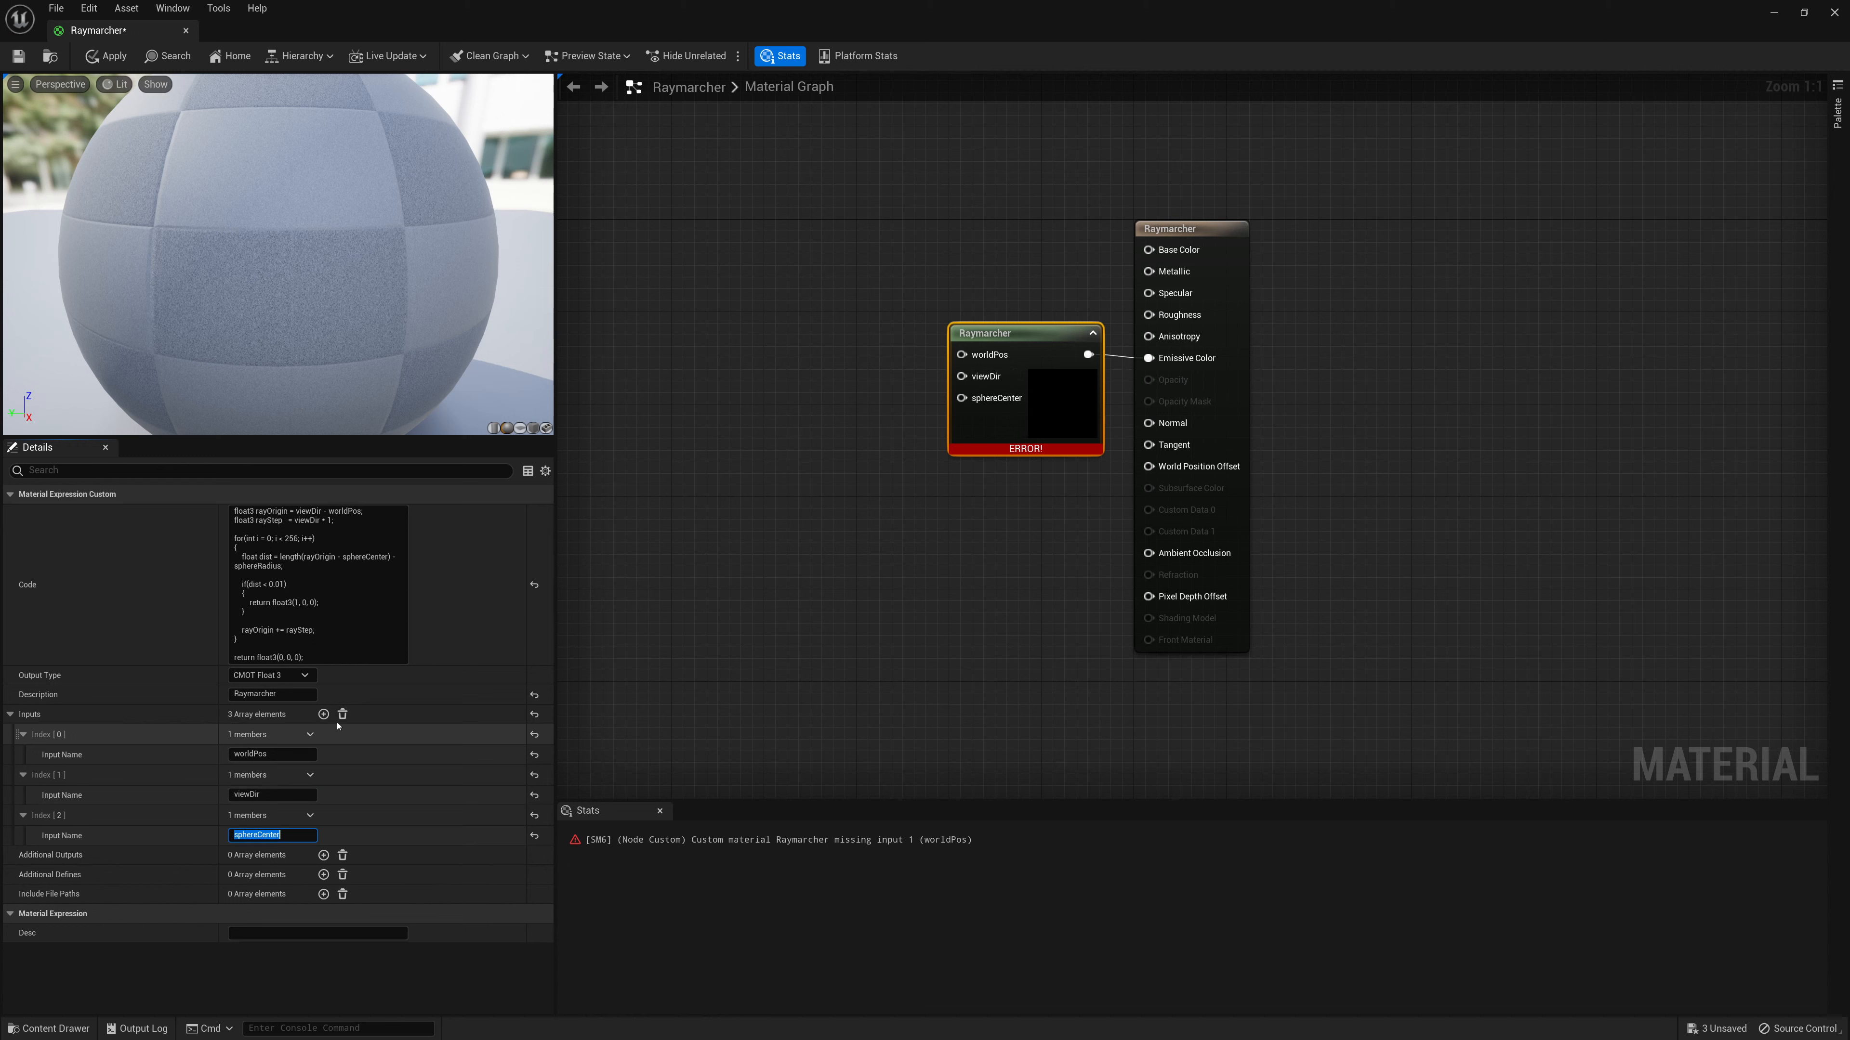
click(23, 856)
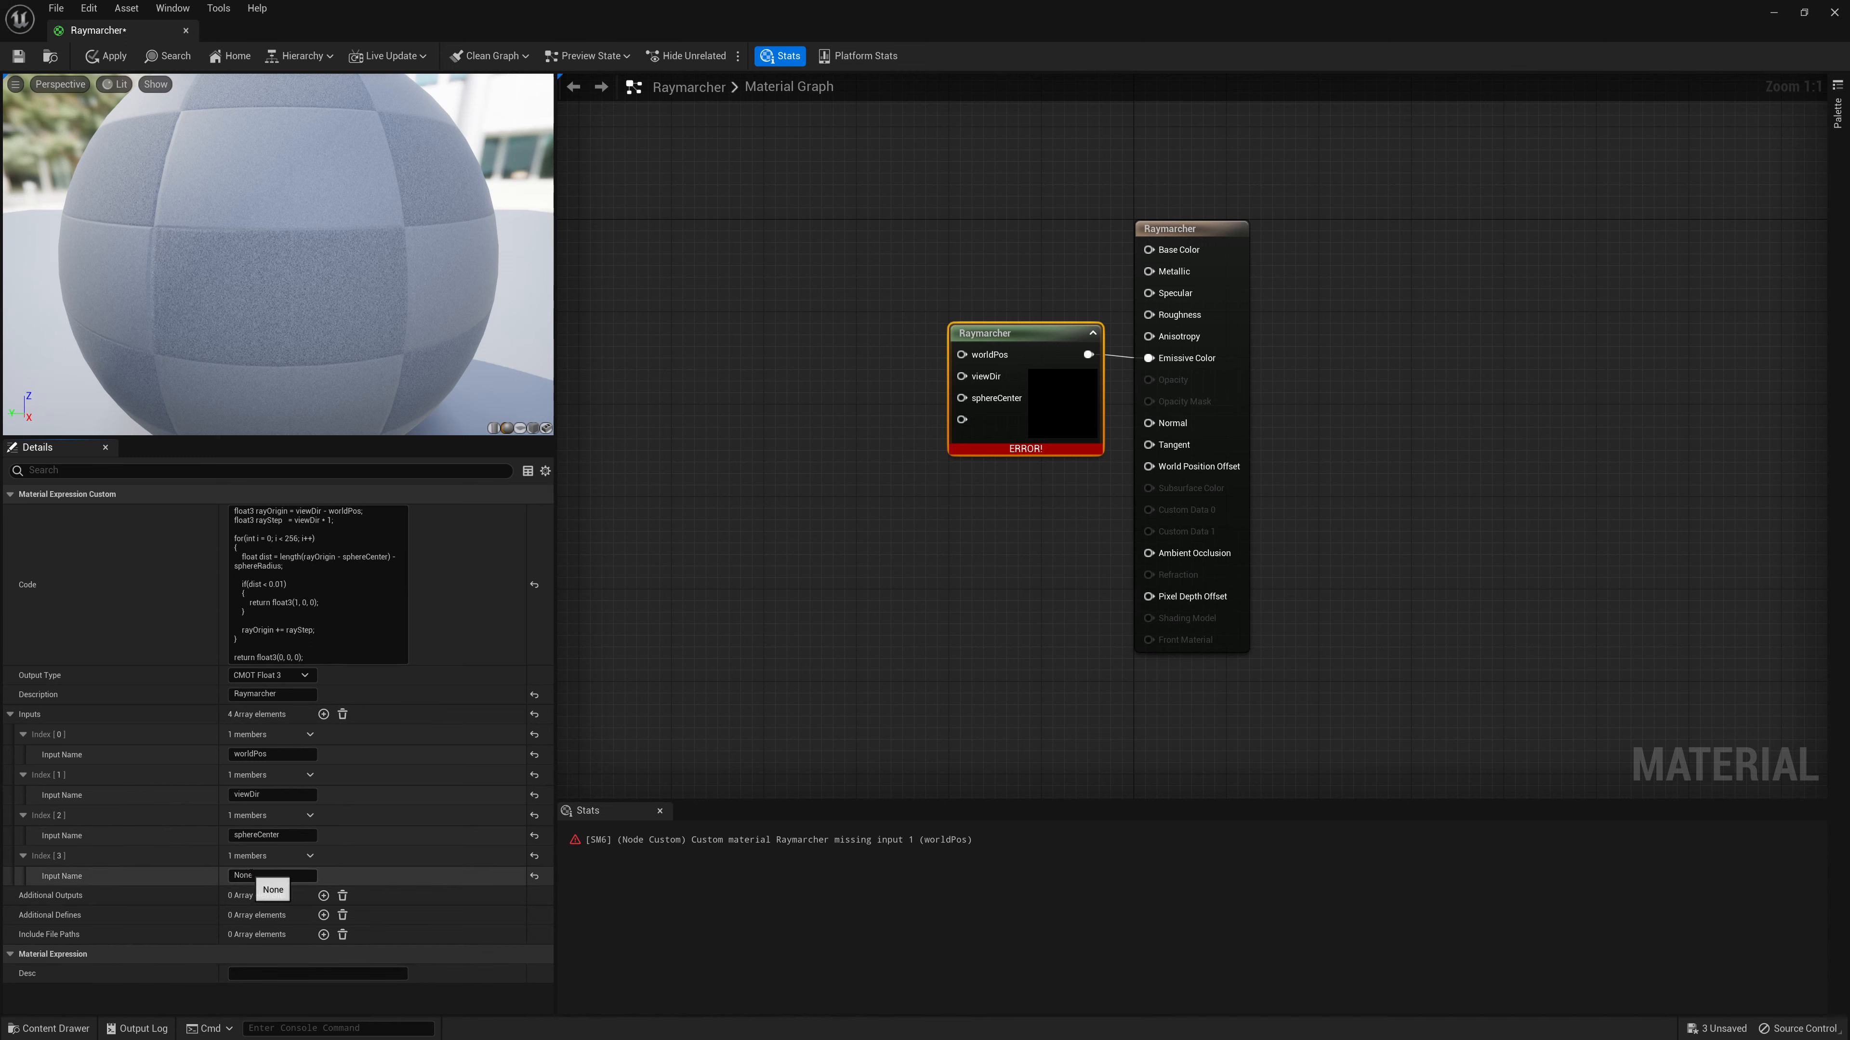
click(261, 875)
text(sphereRadius)
key(Return)
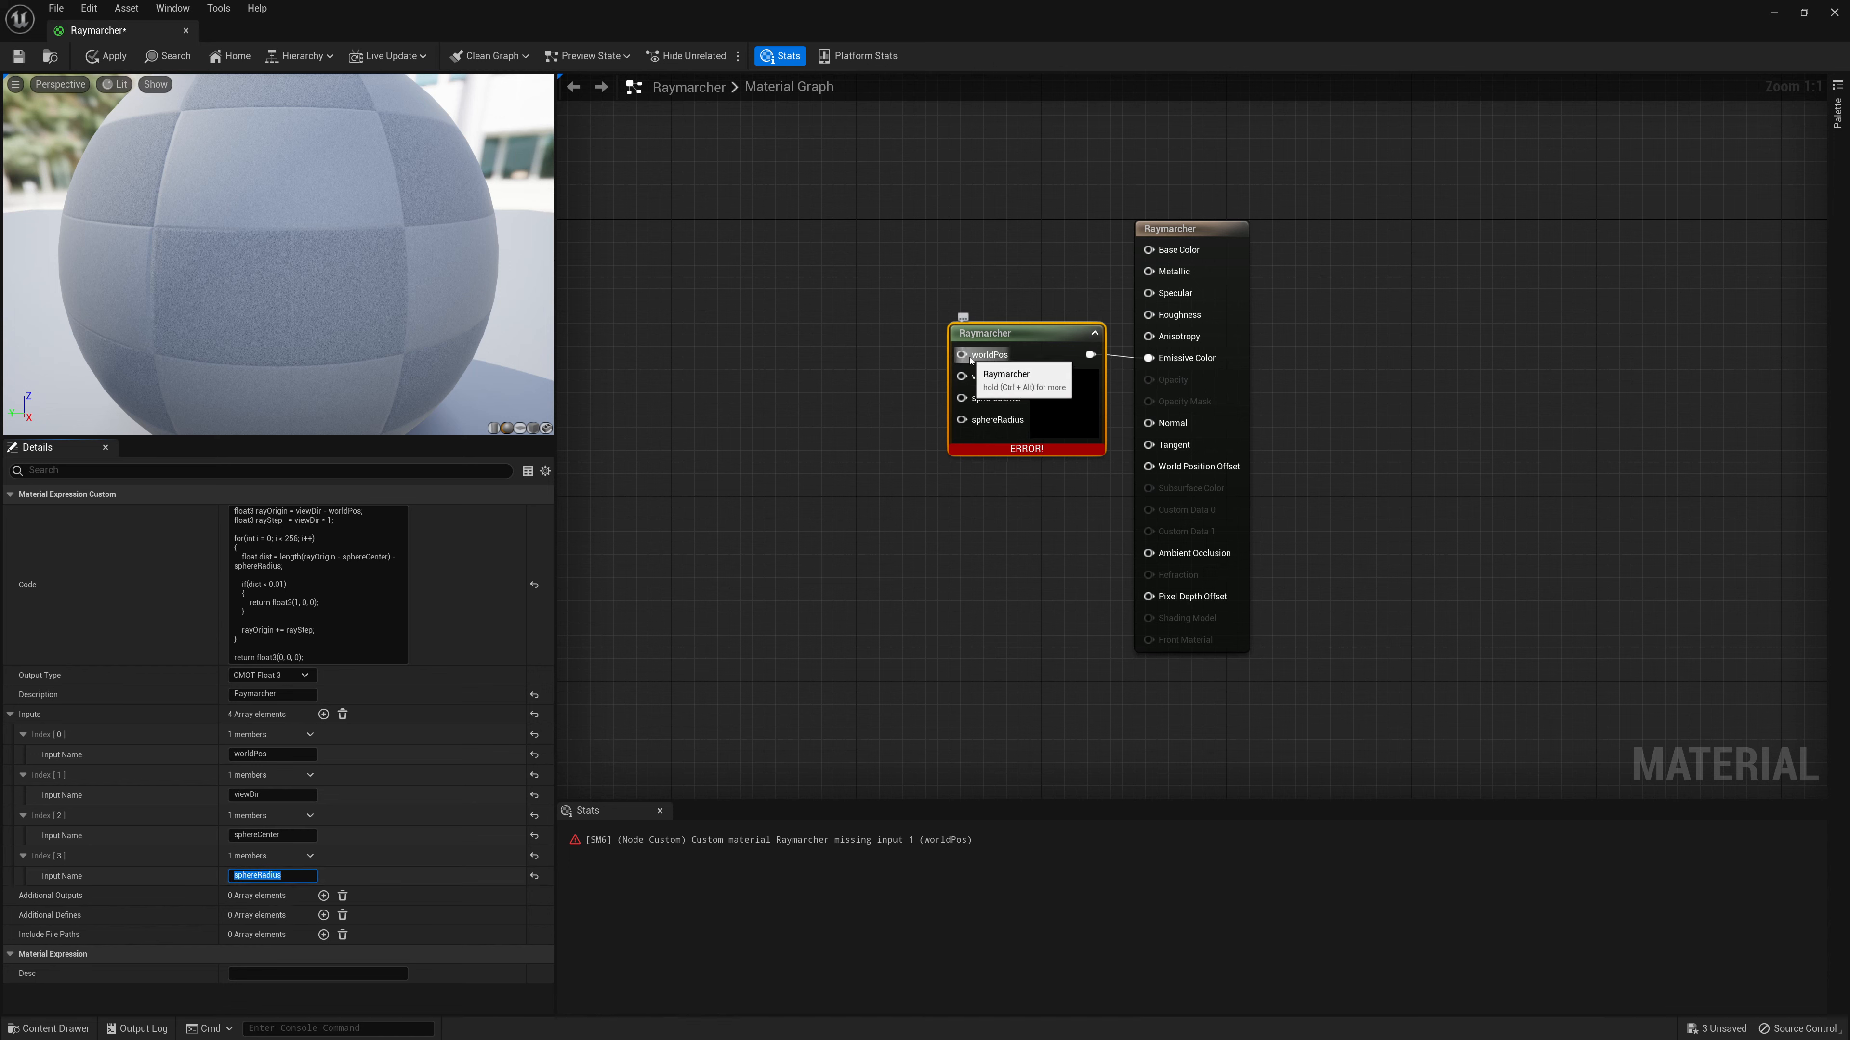
Feed the worldPos input from a new Absolute World Position node placed above and beside the custom node
drag(989, 427, 811, 311)
text(a)
key(BackSpace)
text(world)
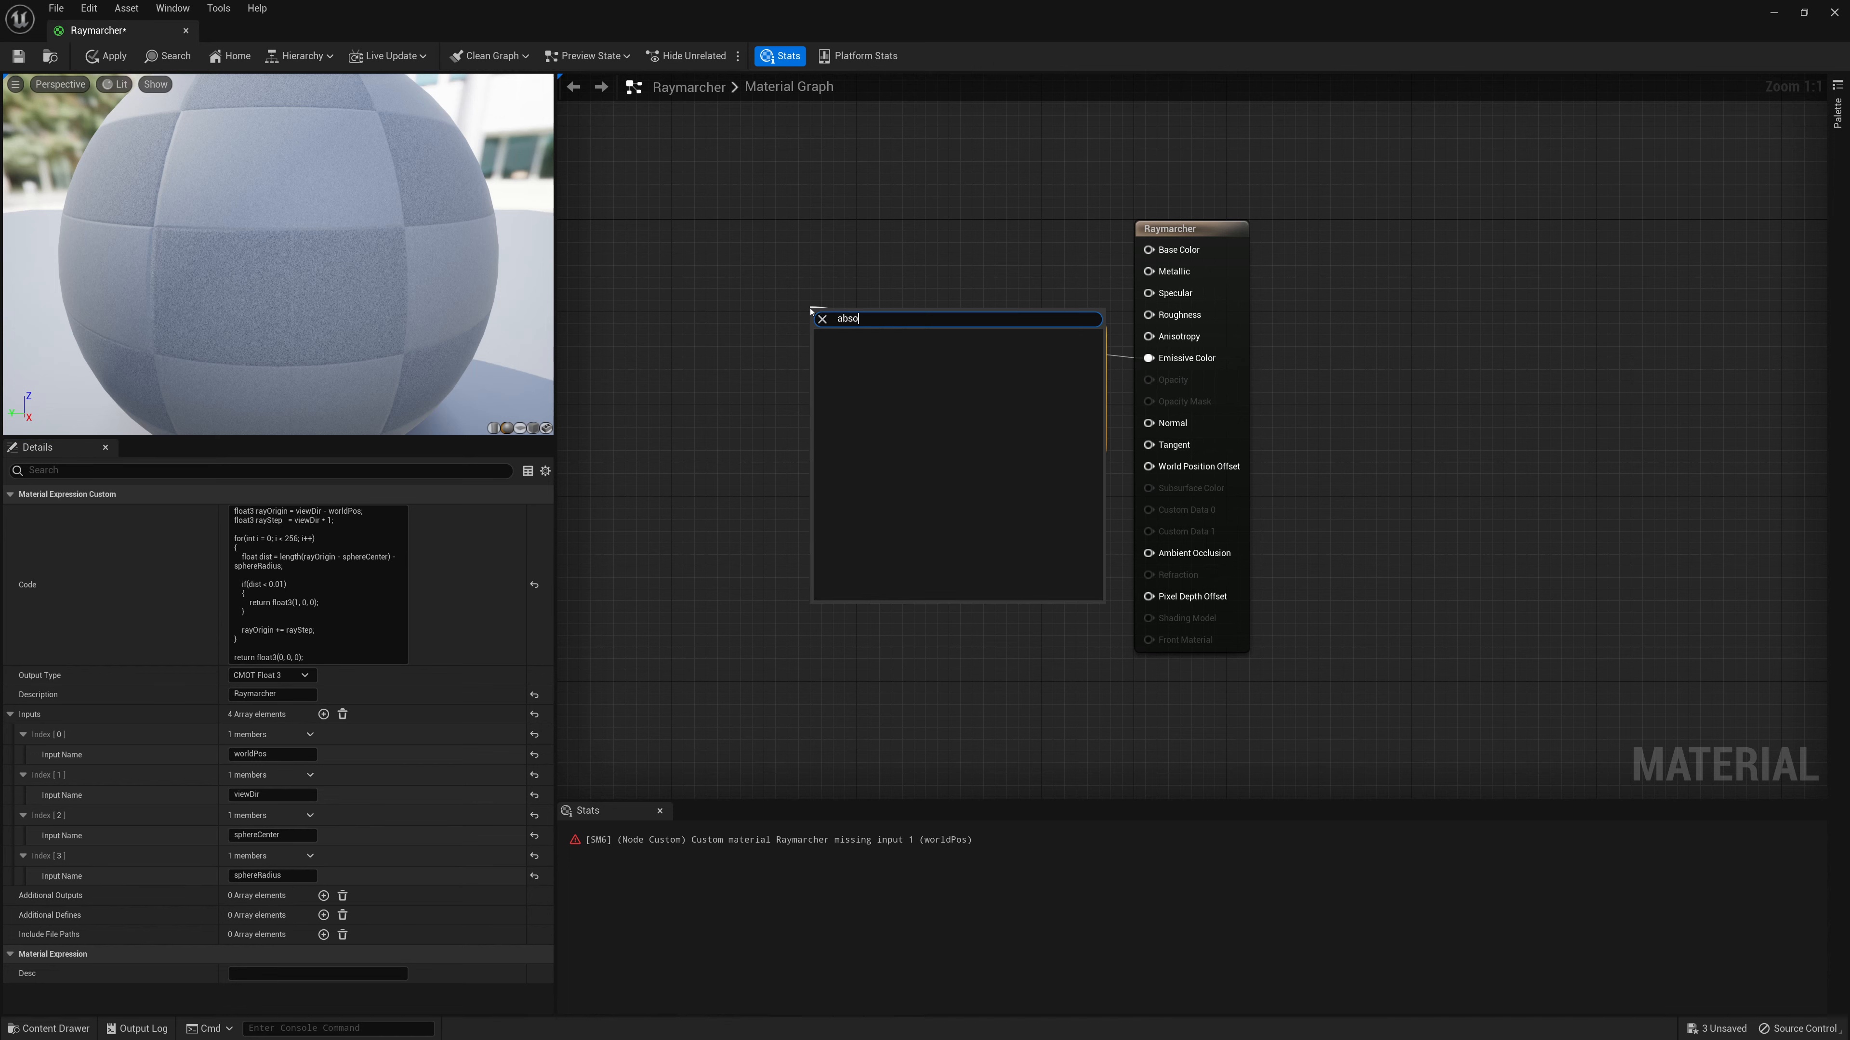
key(Return)
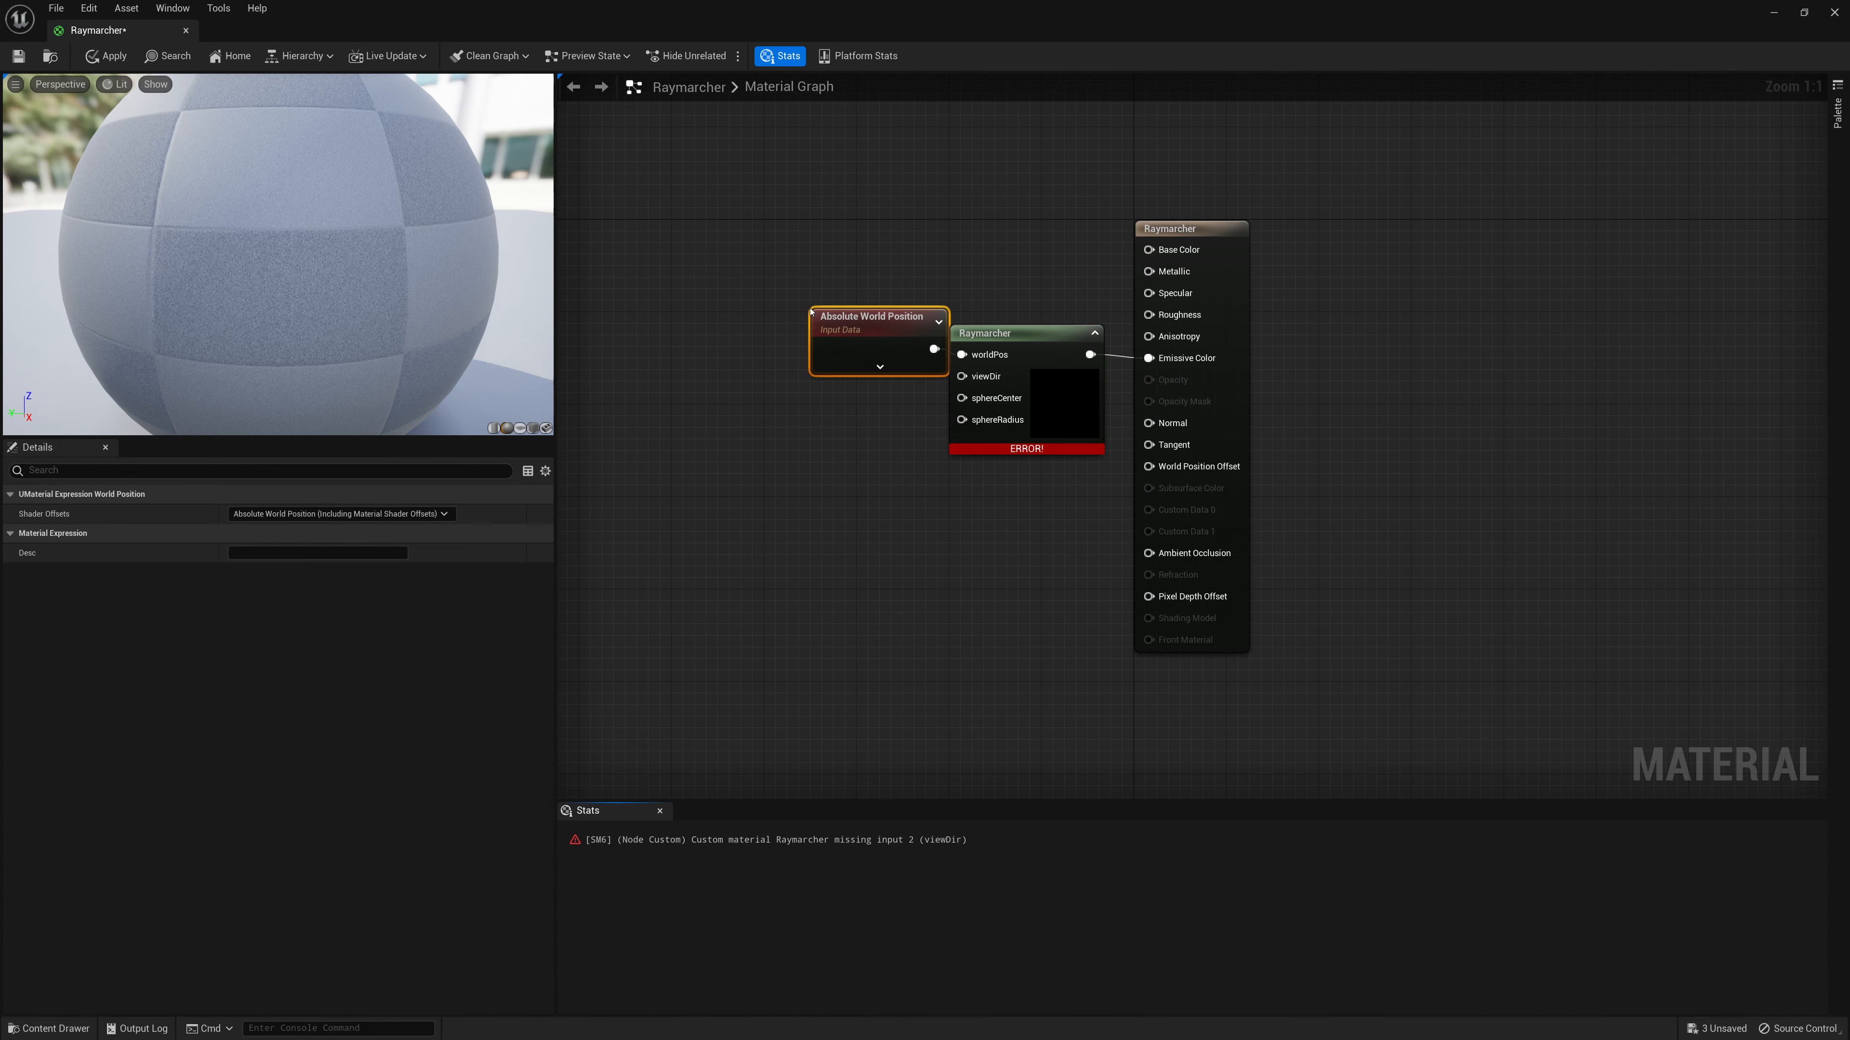
drag(848, 317, 813, 262)
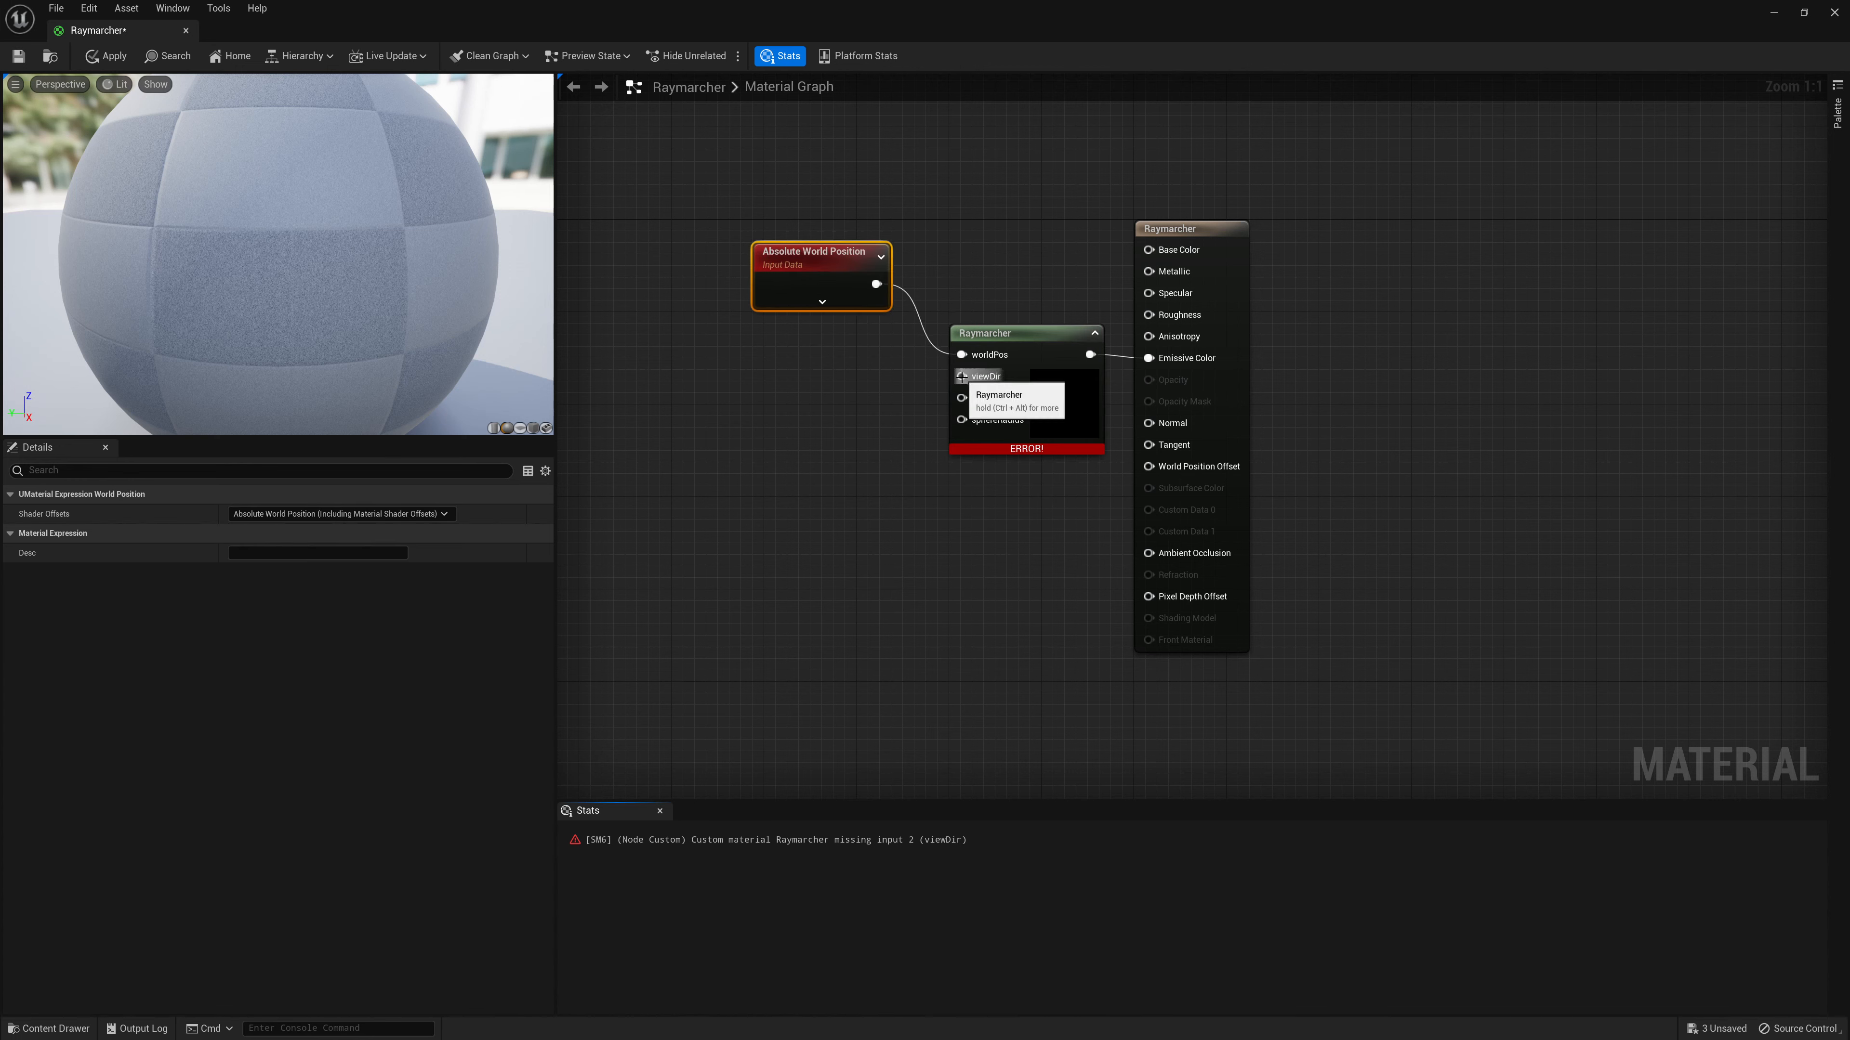
Feed the viewDir input from a new CameraVectorWS node placed below the Absolute World Position node
drag(961, 377, 812, 397)
text(camer)
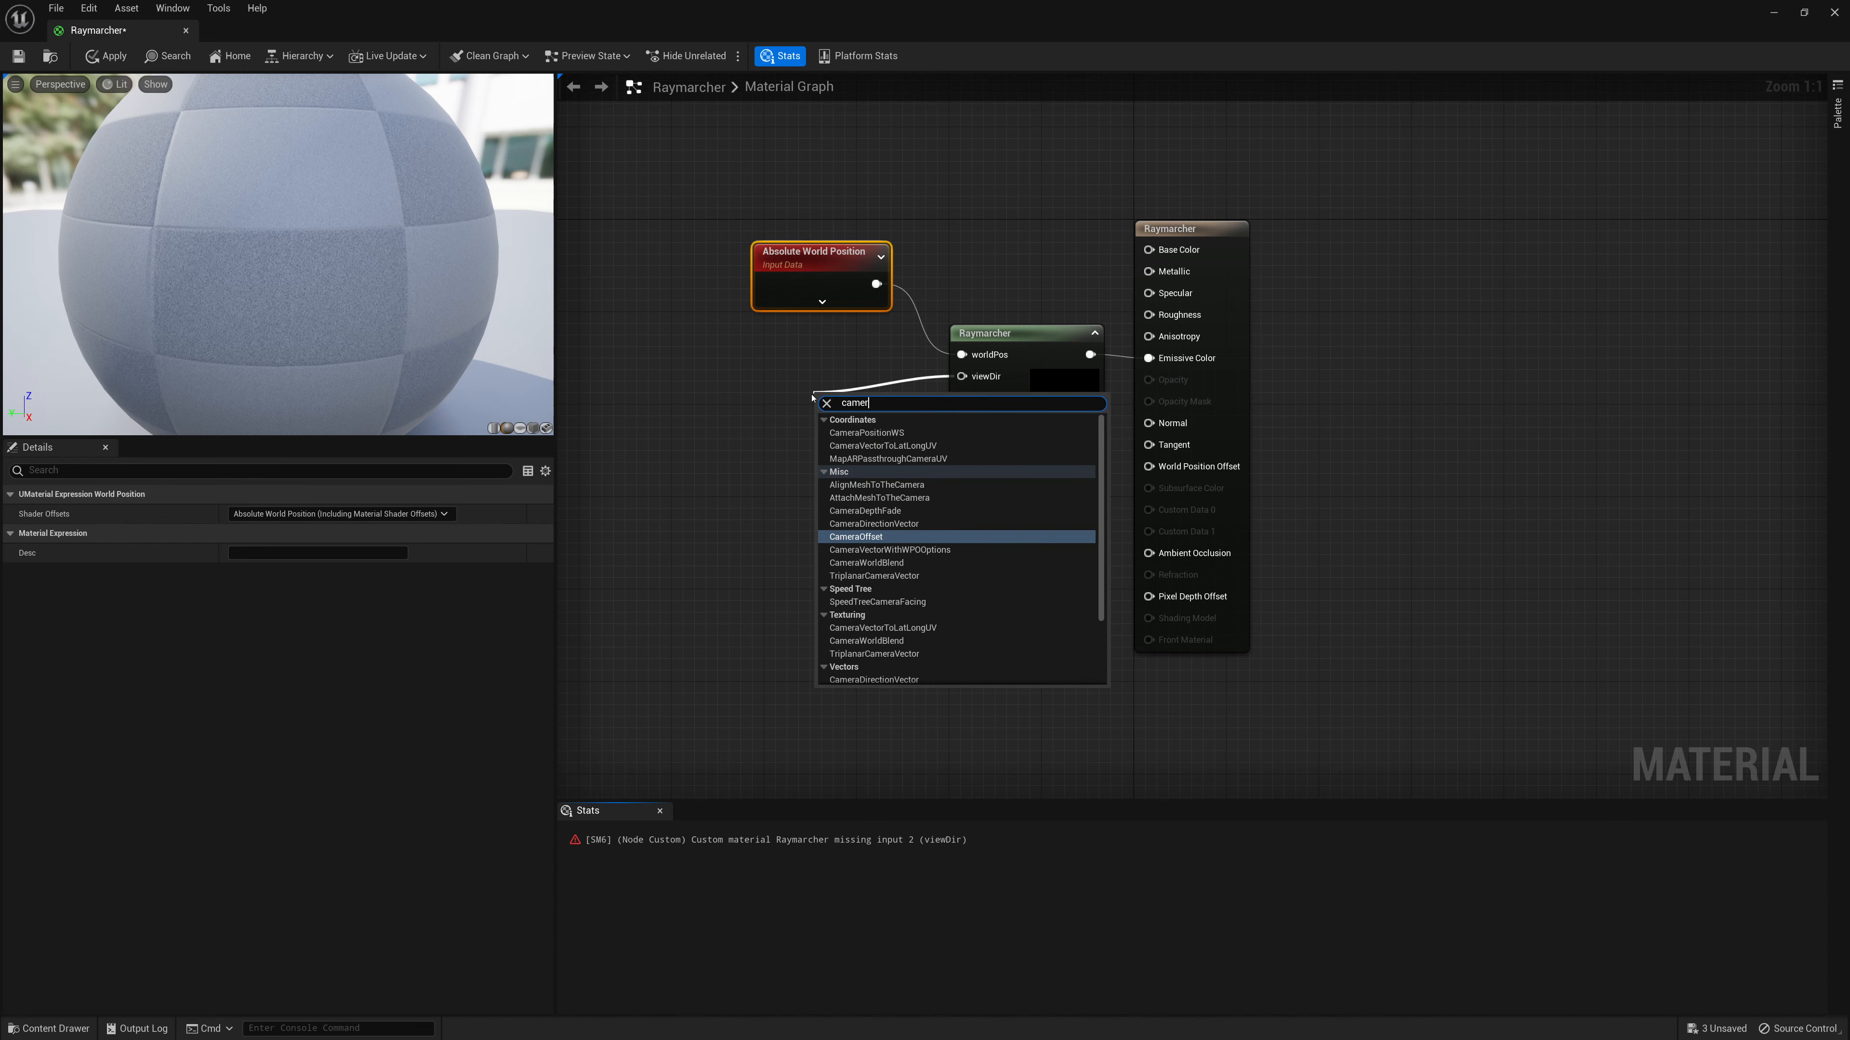
text(a Vec)
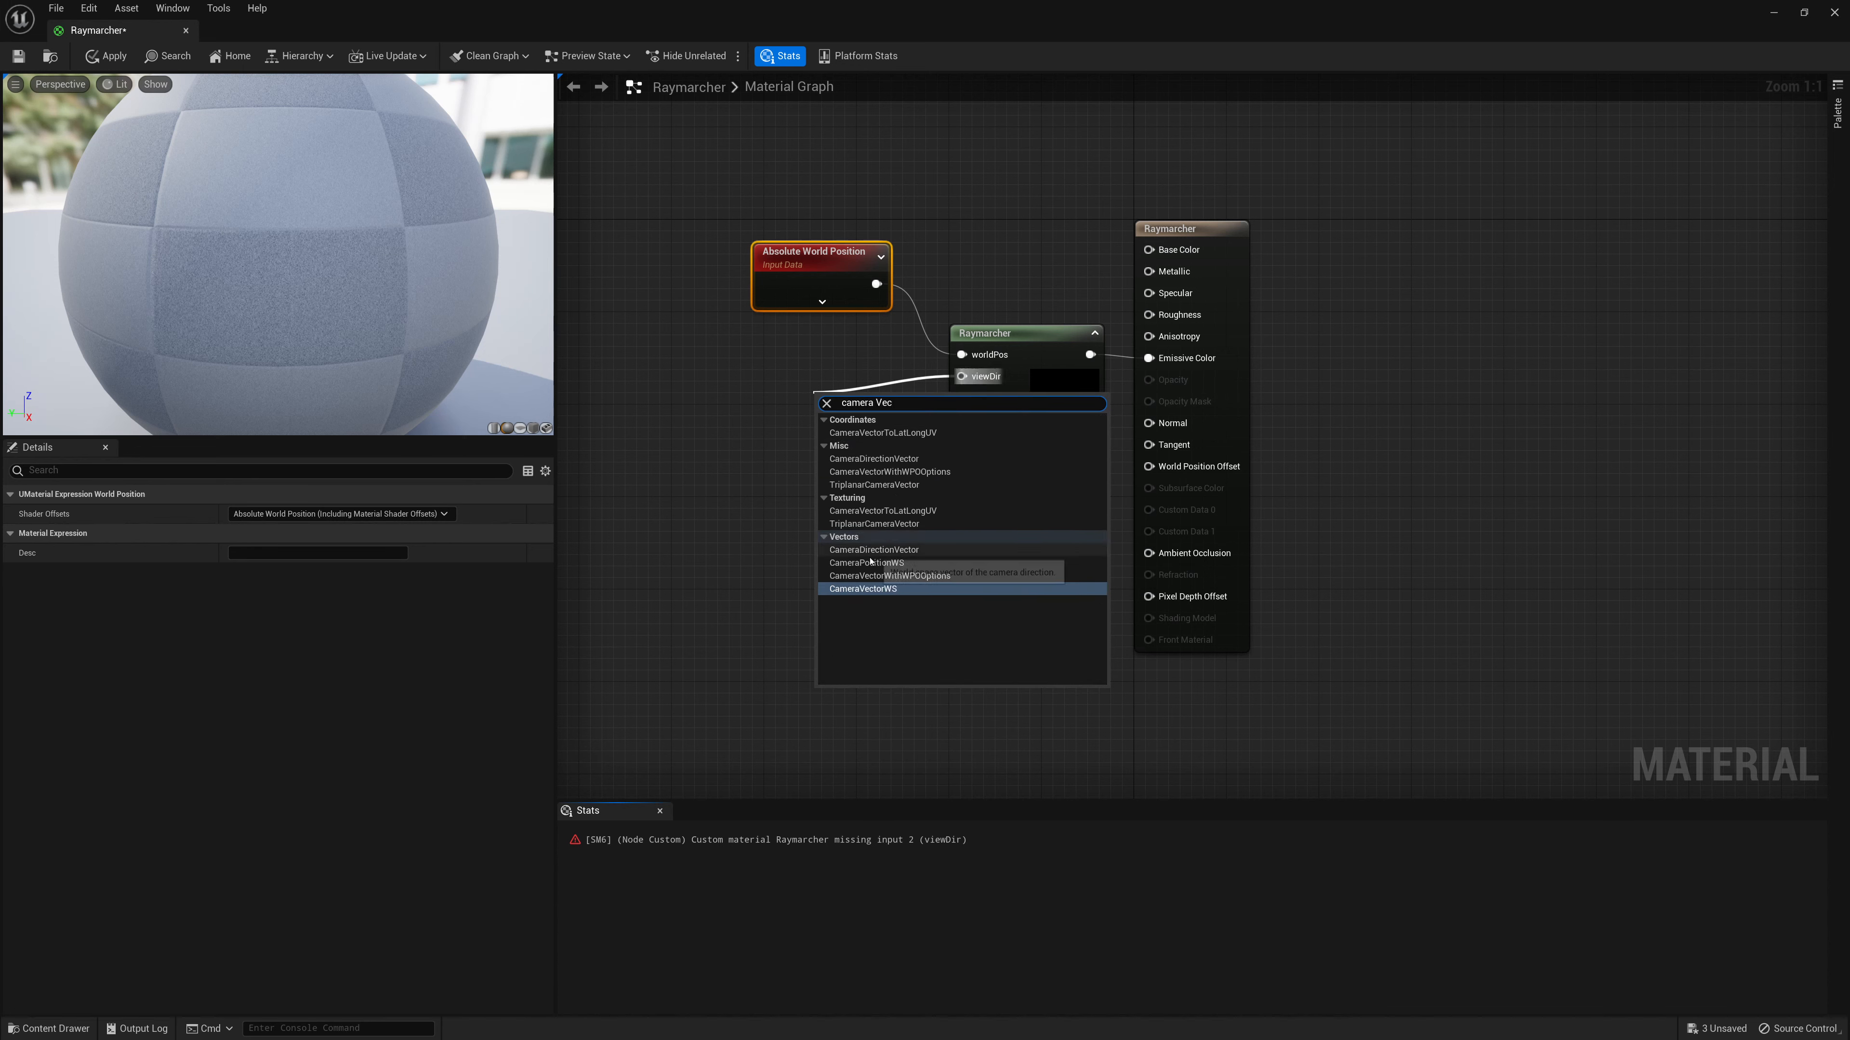
click(874, 589)
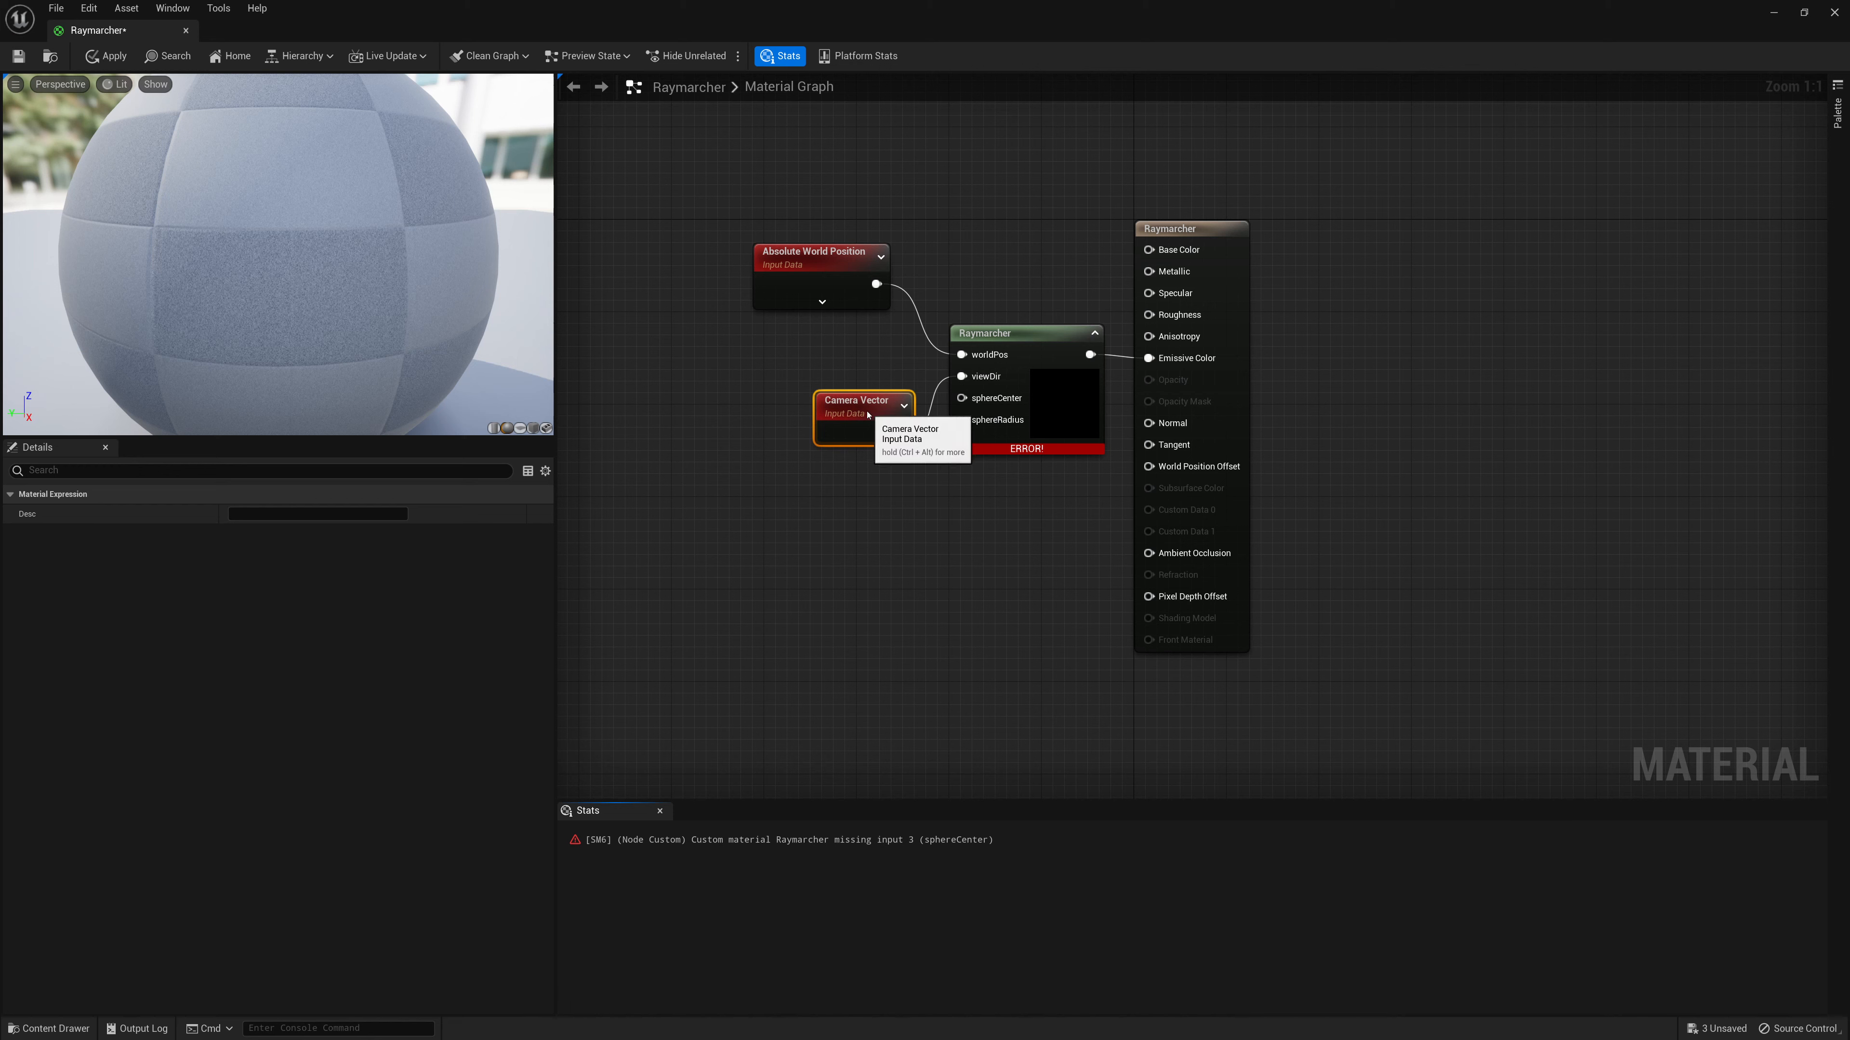
drag(863, 412, 800, 356)
Feed the sphereCenter input from a new Constant3Vector node
drag(961, 398, 751, 413)
text(const)
key(Return)
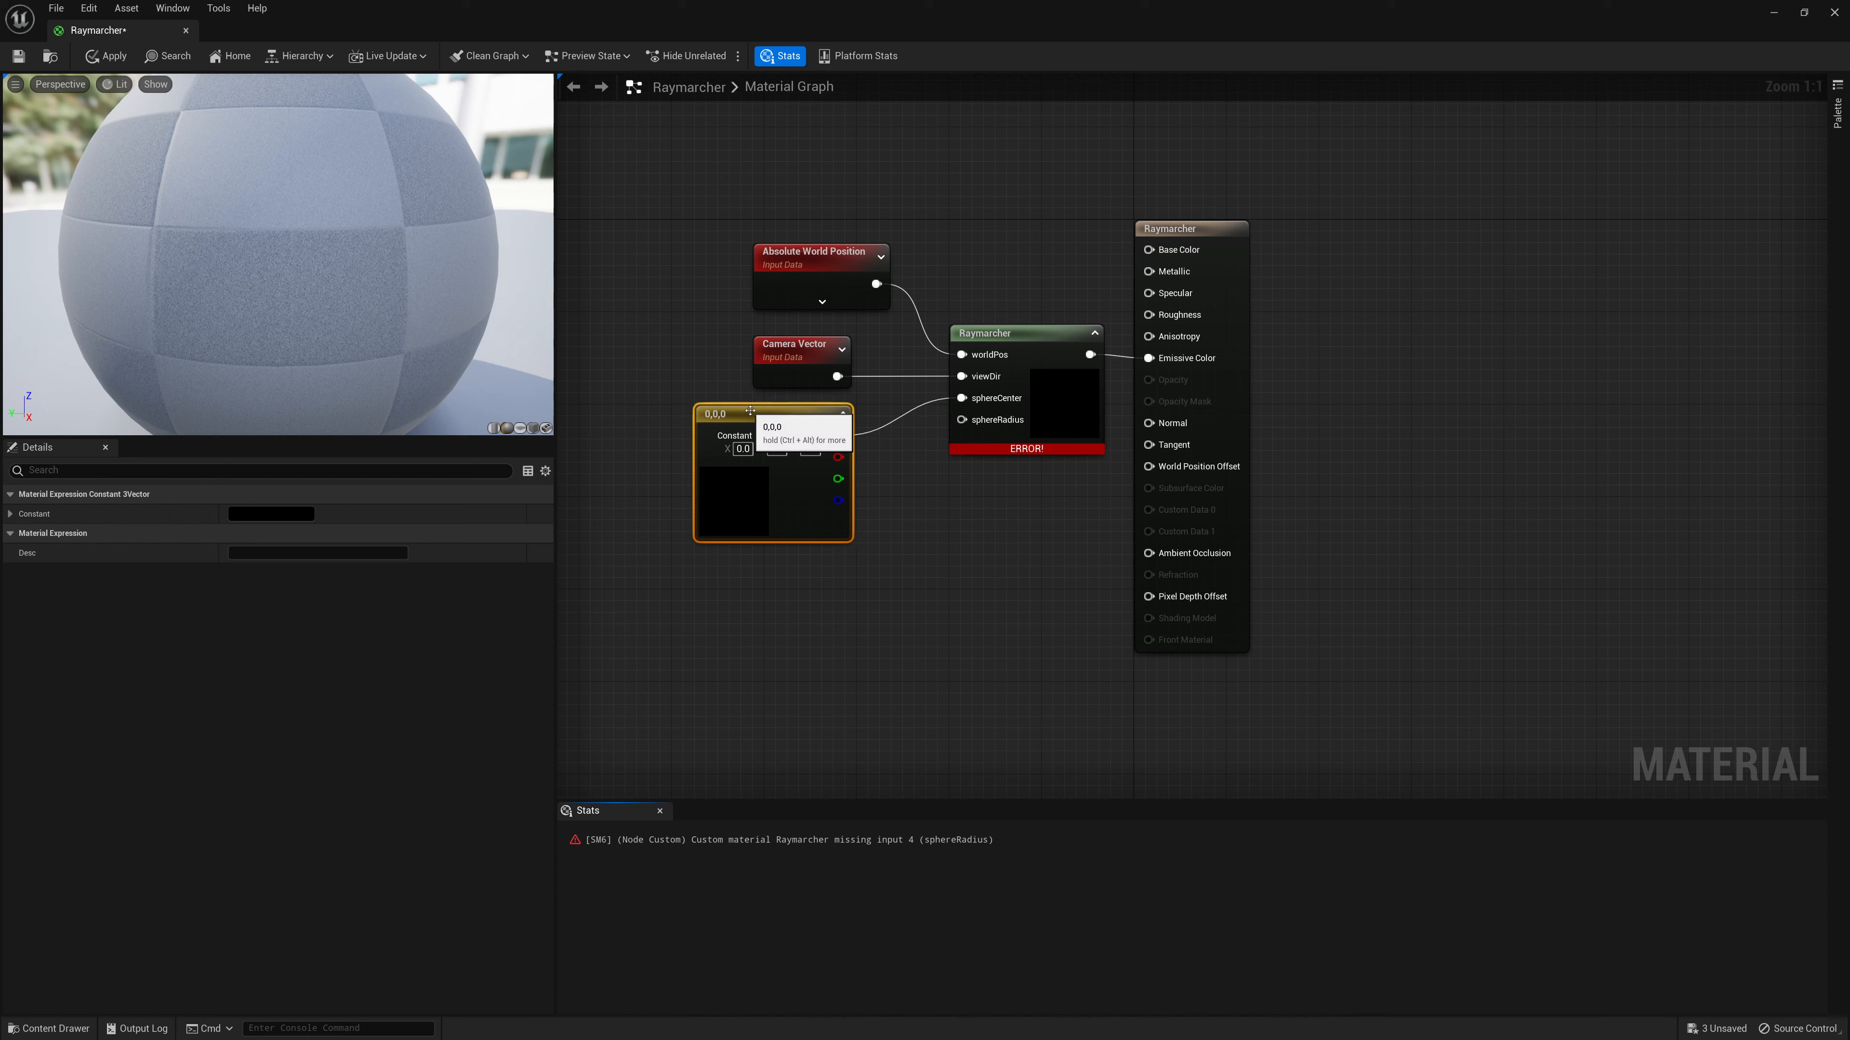
Feed the sphereRadius input from a new Constant node with a value of 50
drag(961, 420, 767, 573)
text(const)
key(Return)
click(810, 598)
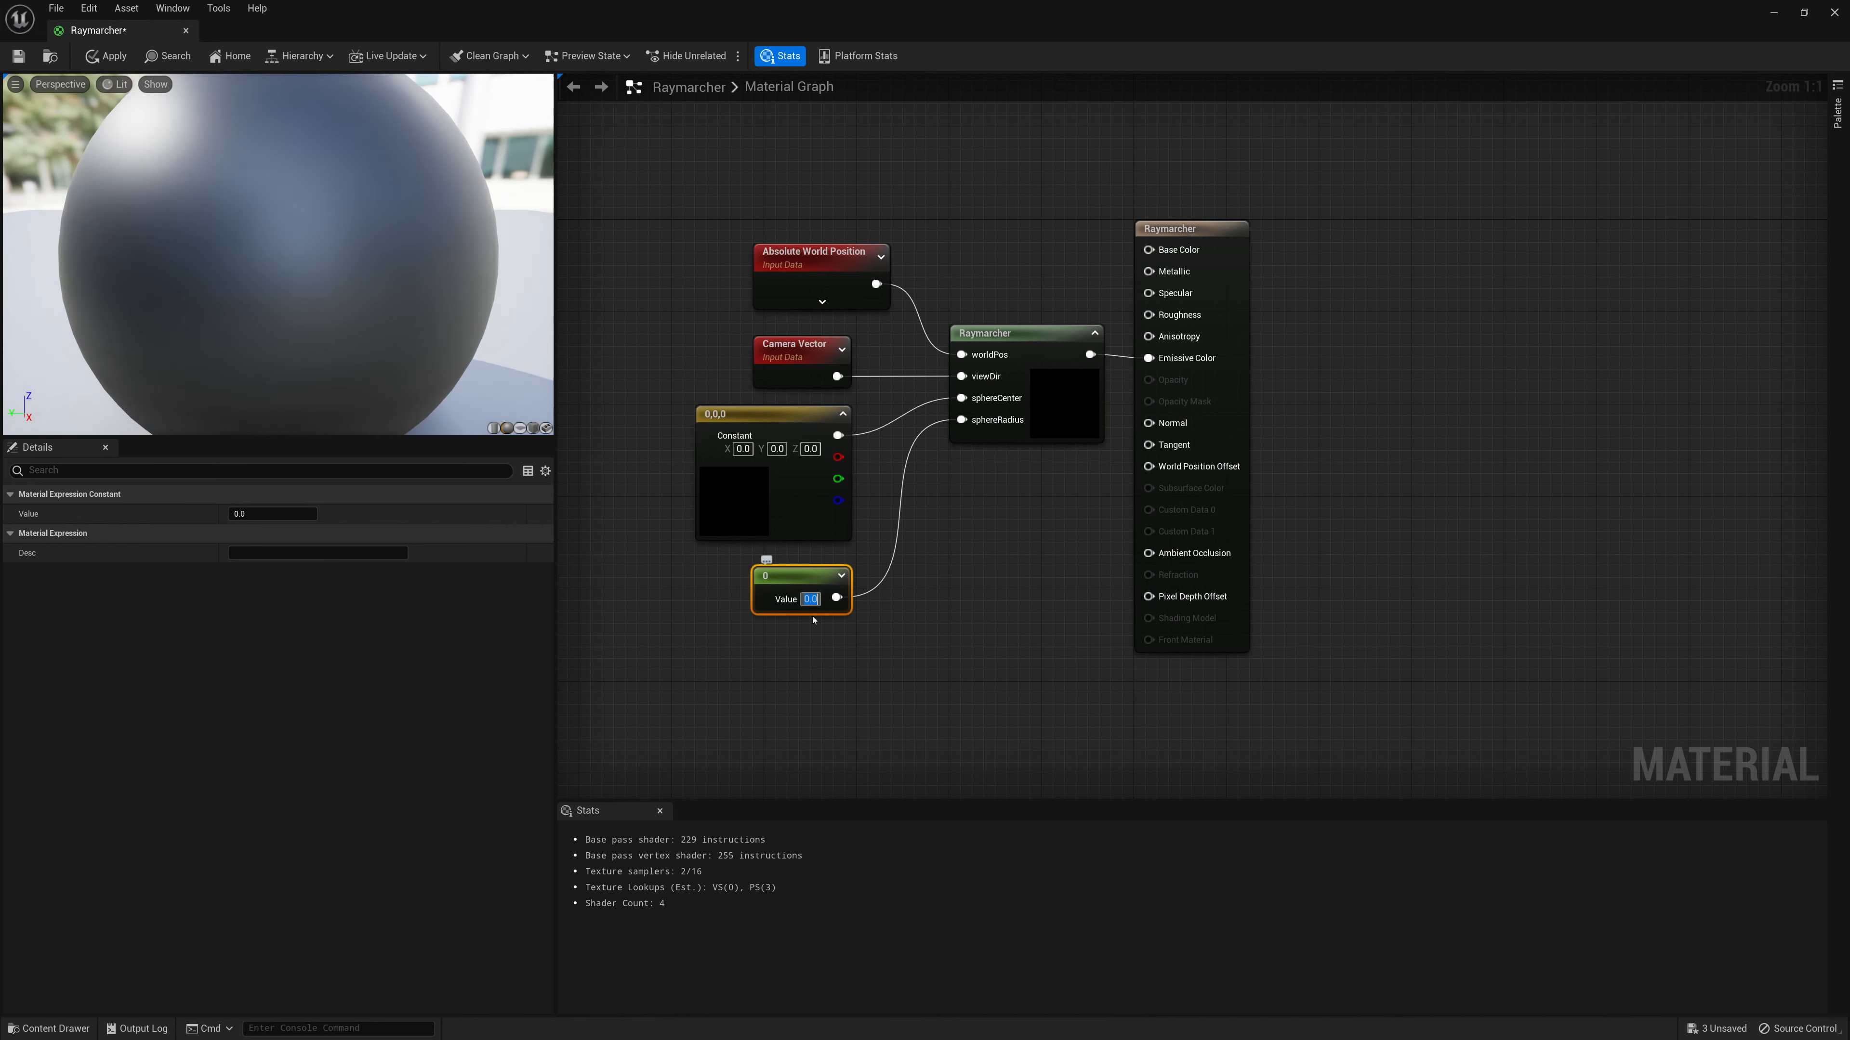
text(50)
key(Return)
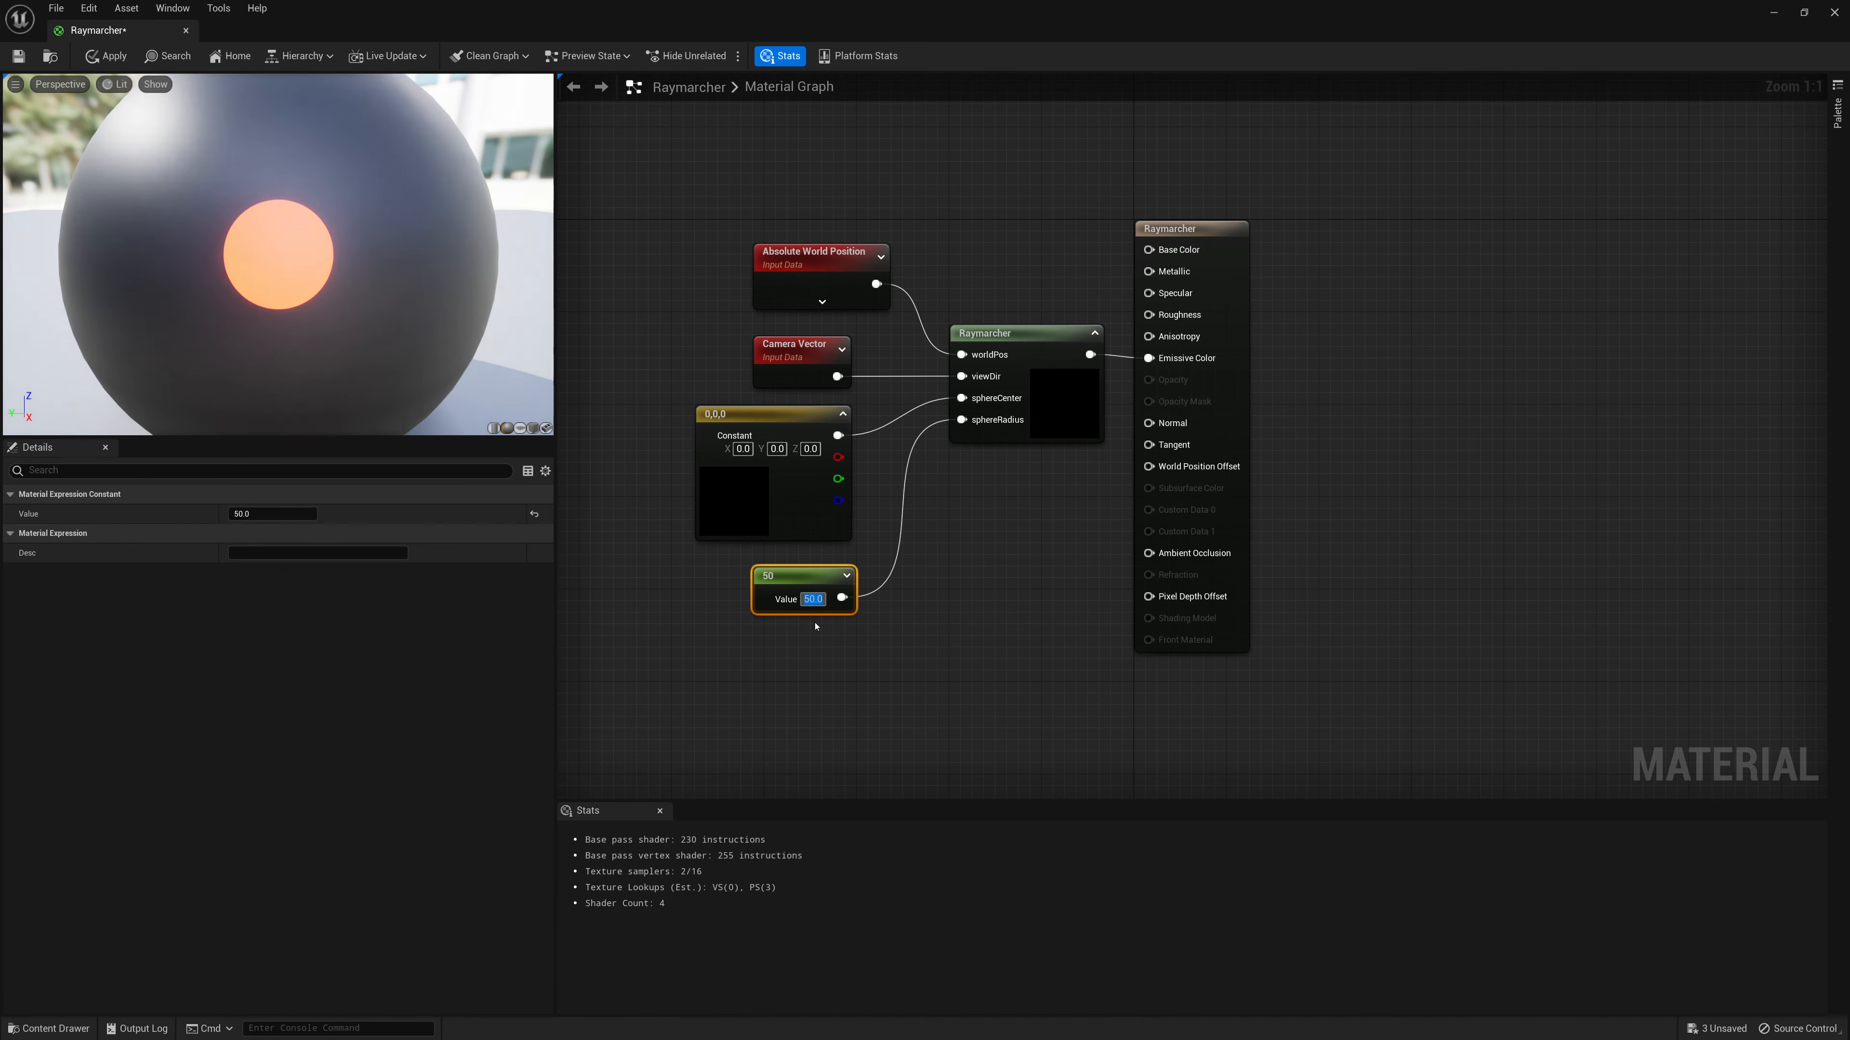
Inspect the raymarched sphere on the preview sphere from several angles and distances
drag(255, 274, 364, 230)
scroll(255, 274, down, 5)
scroll(255, 274, up, 3)
scroll(280, 251, up, 2)
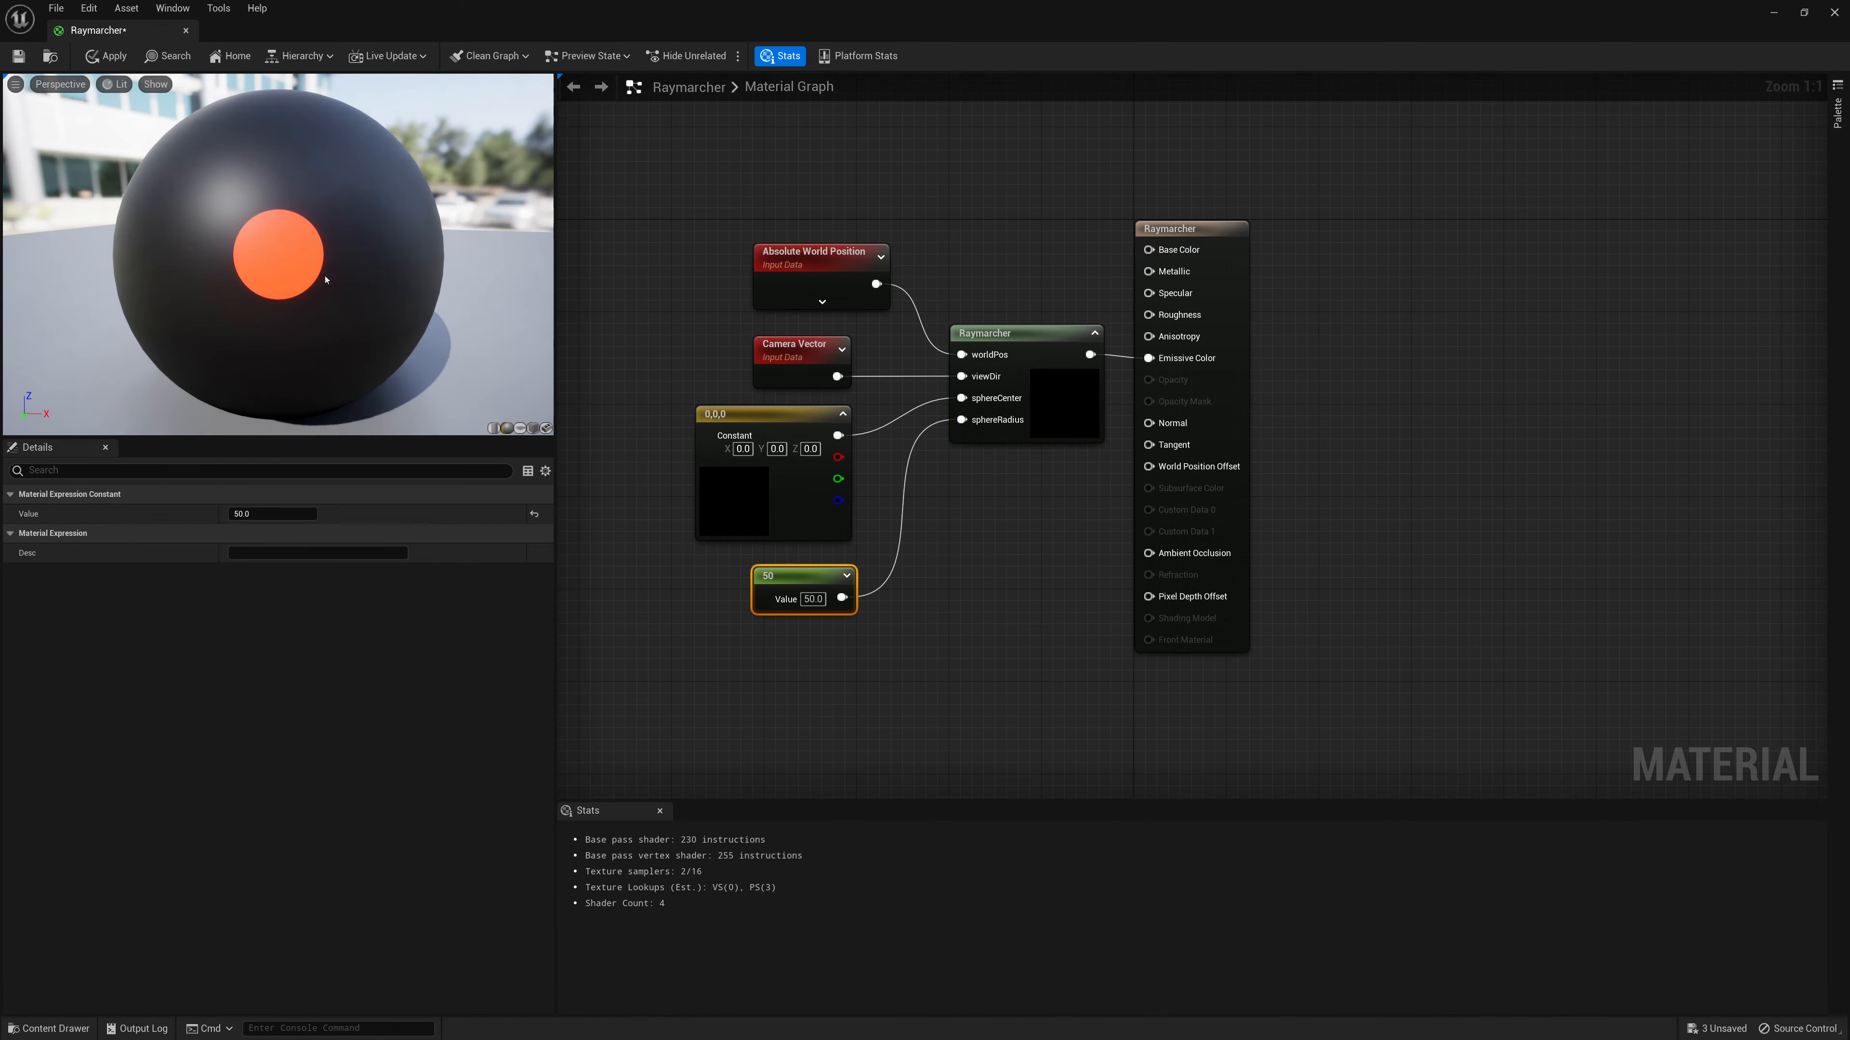
drag(228, 237, 206, 266)
drag(382, 332, 378, 321)
scroll(375, 308, down, 2)
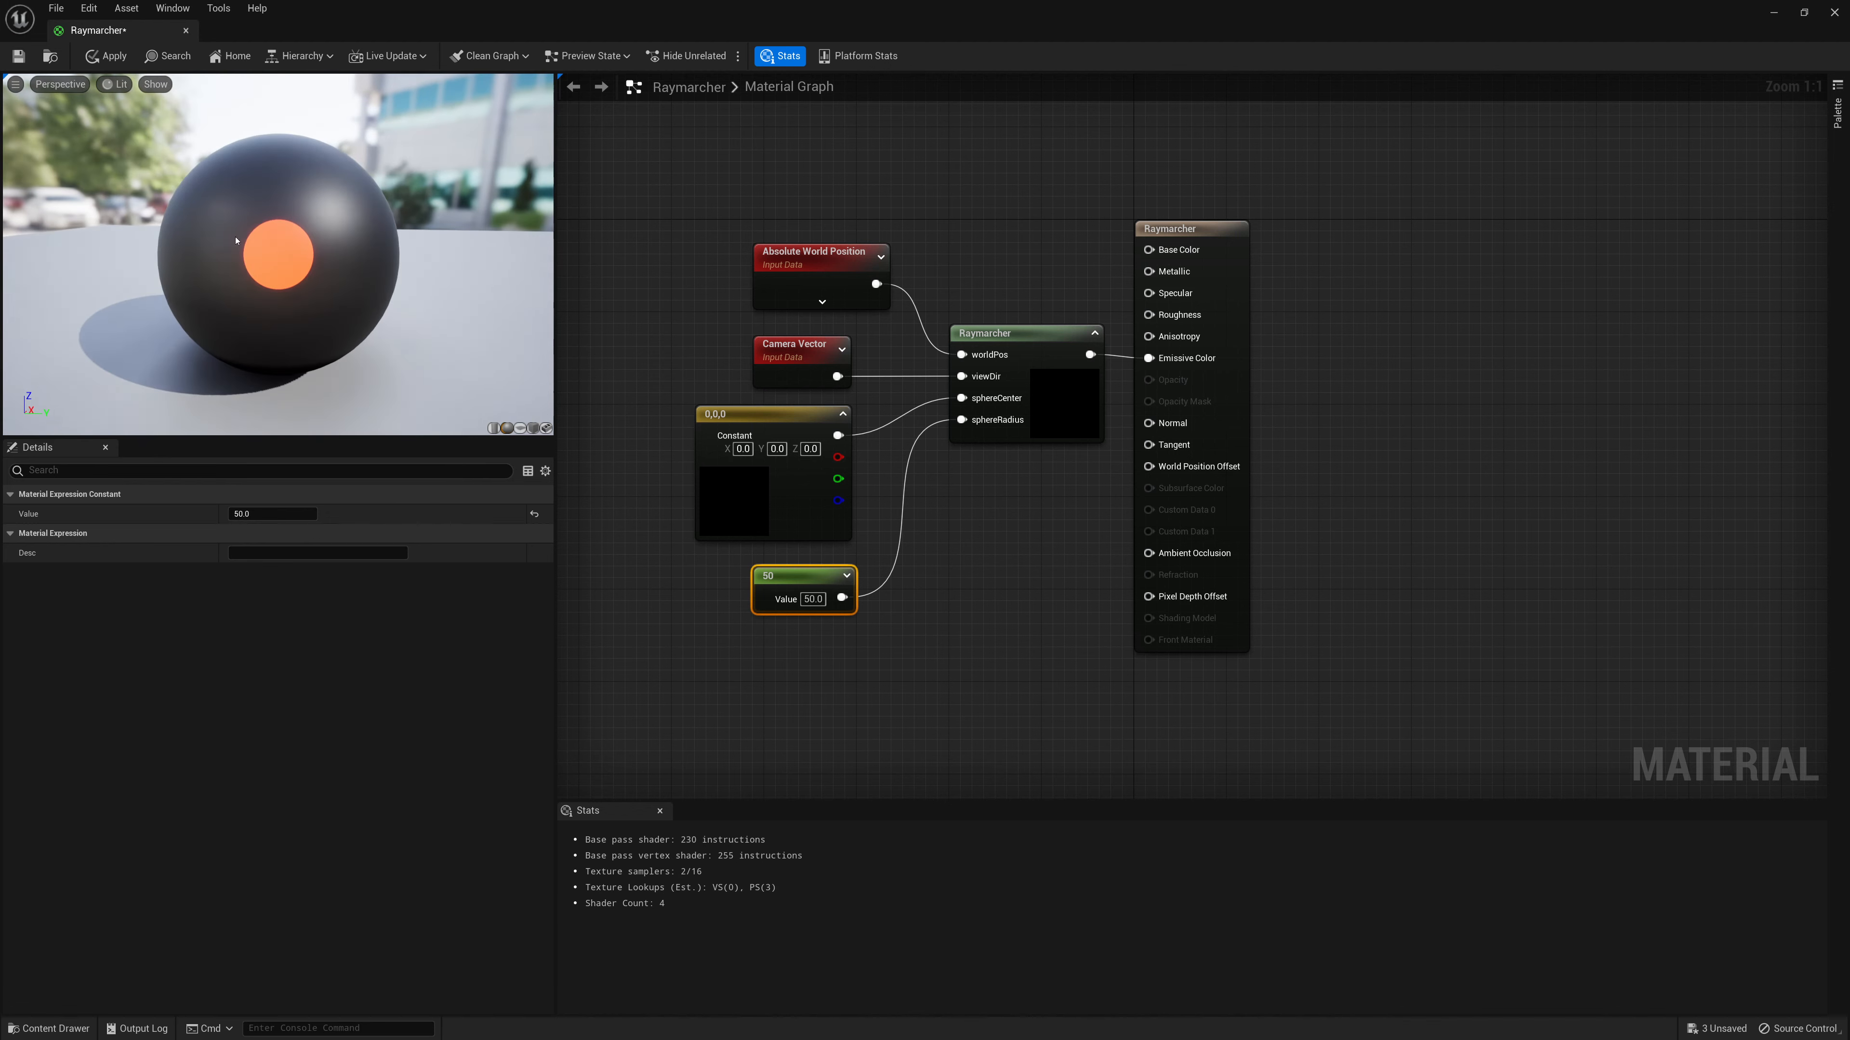
Preview the material on a cube from another angle and on a cylinder
click(534, 429)
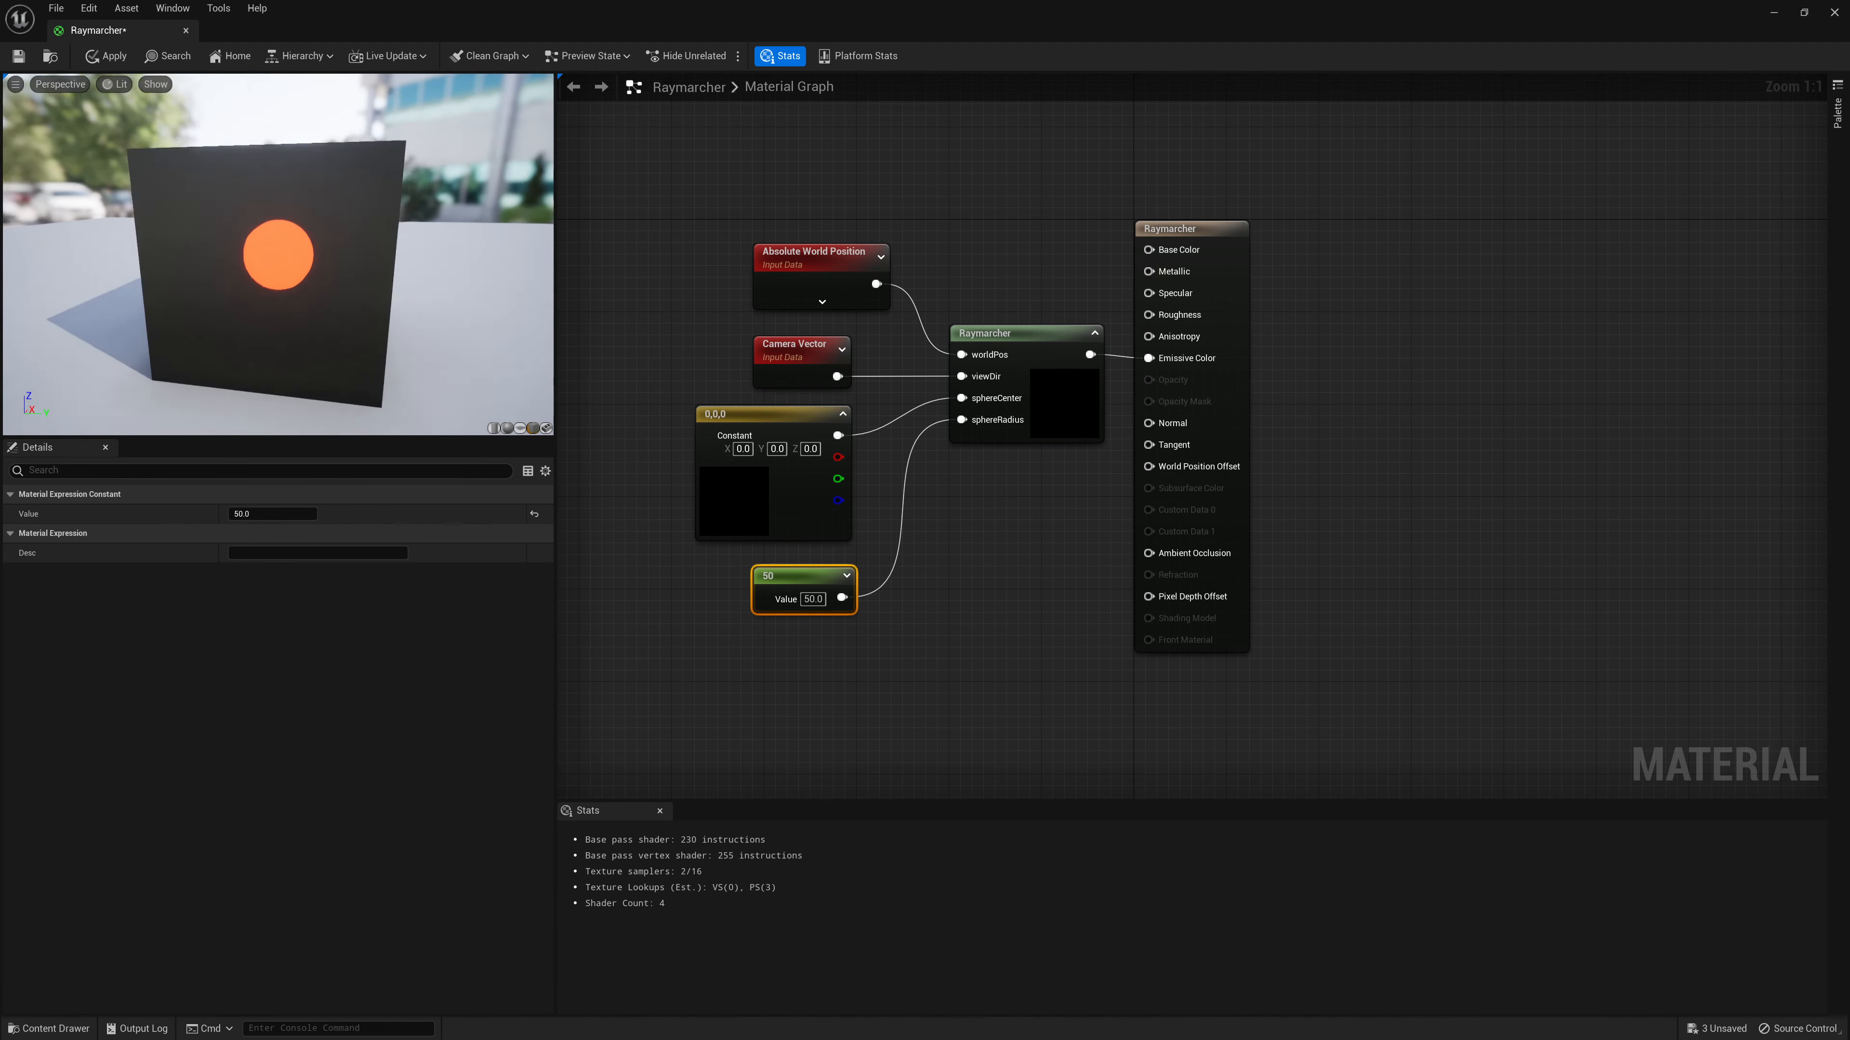
drag(356, 281, 188, 264)
click(492, 429)
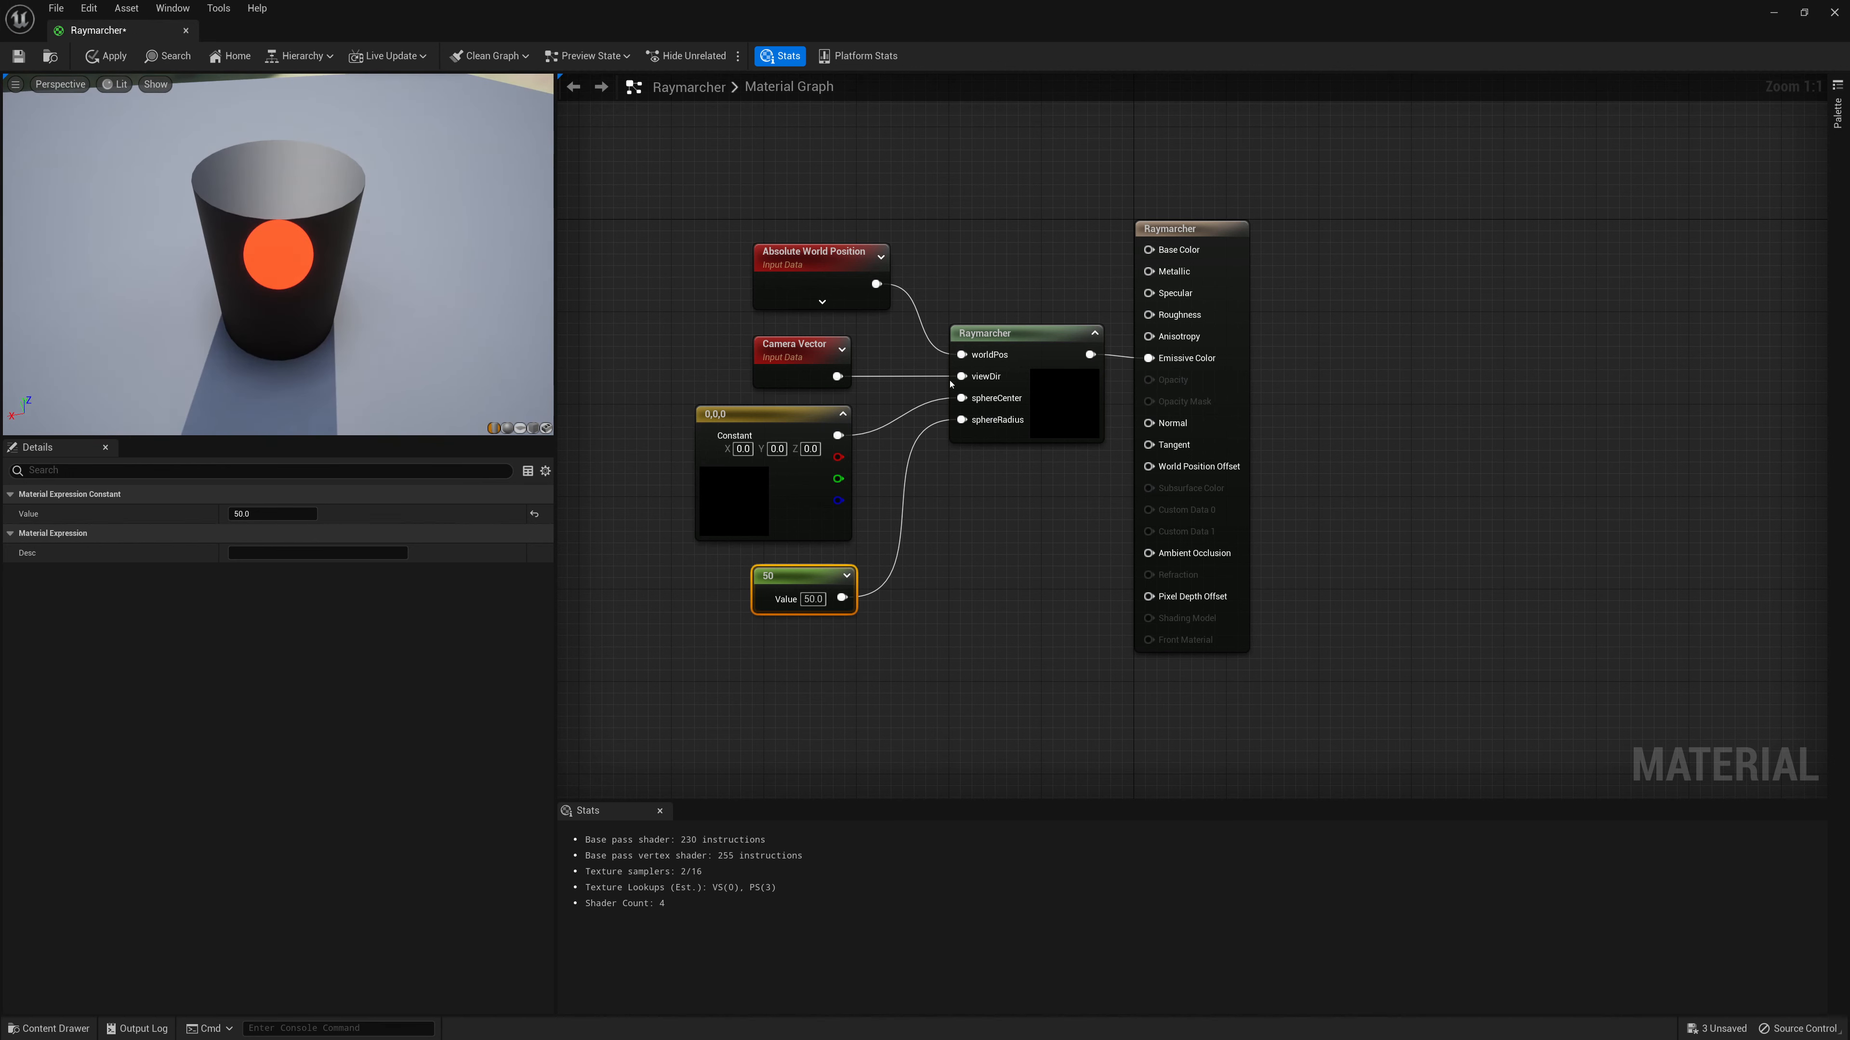
Move the material's main output node slightly up and farther from the custom node
click(1213, 243)
drag(1213, 243, 1236, 198)
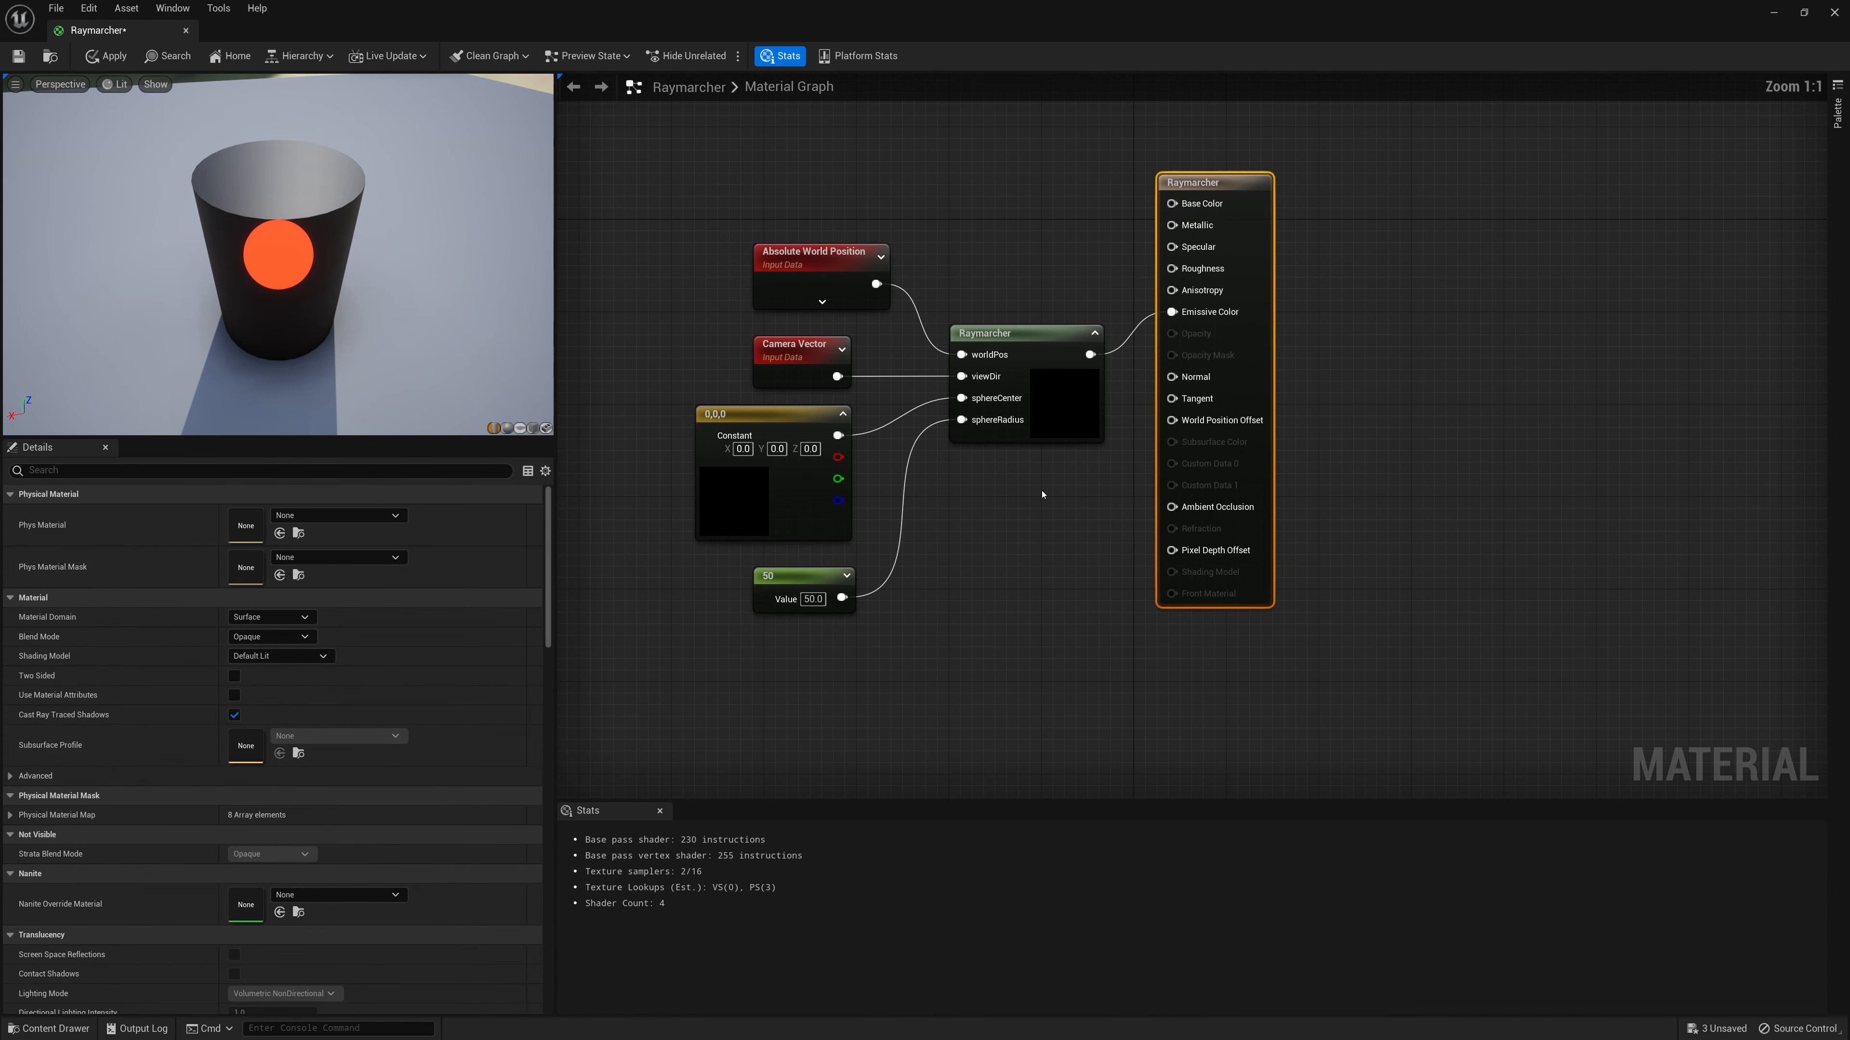
Set the material's shading model to Unlit
right_drag(1036, 495, 1136, 526)
click(281, 656)
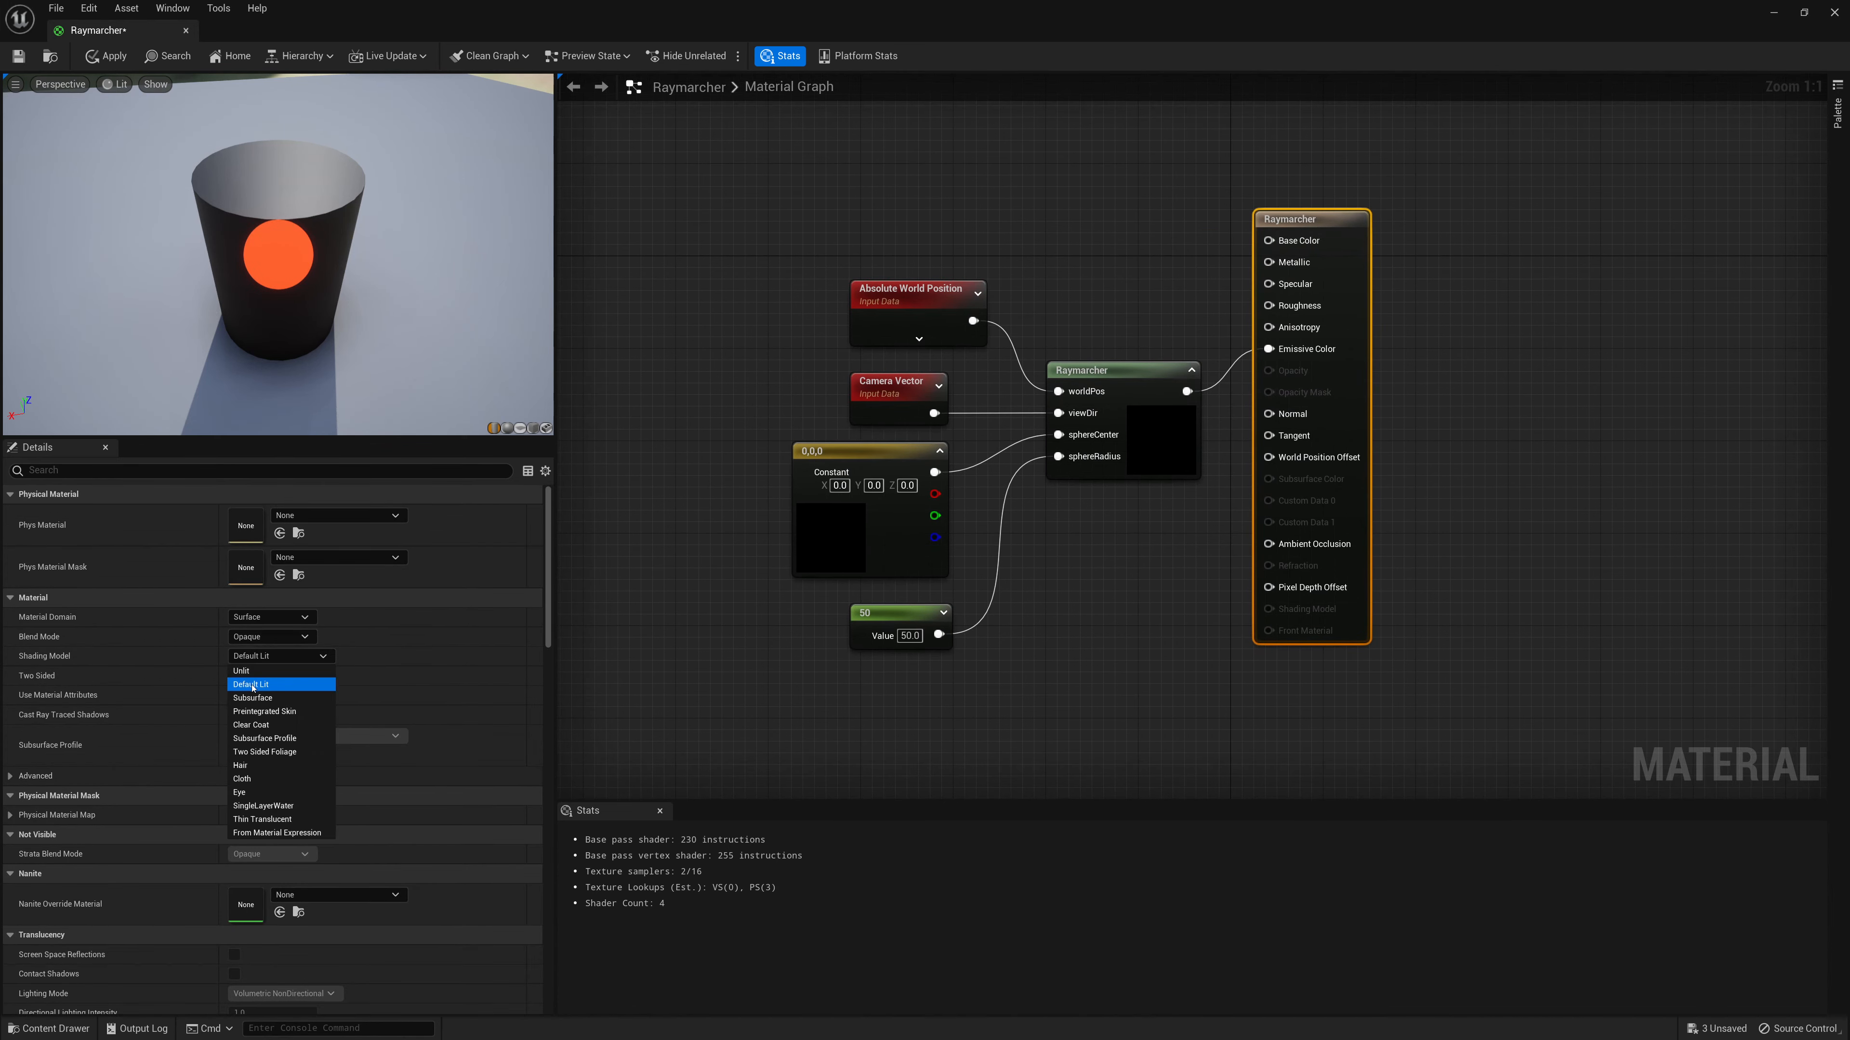
click(270, 678)
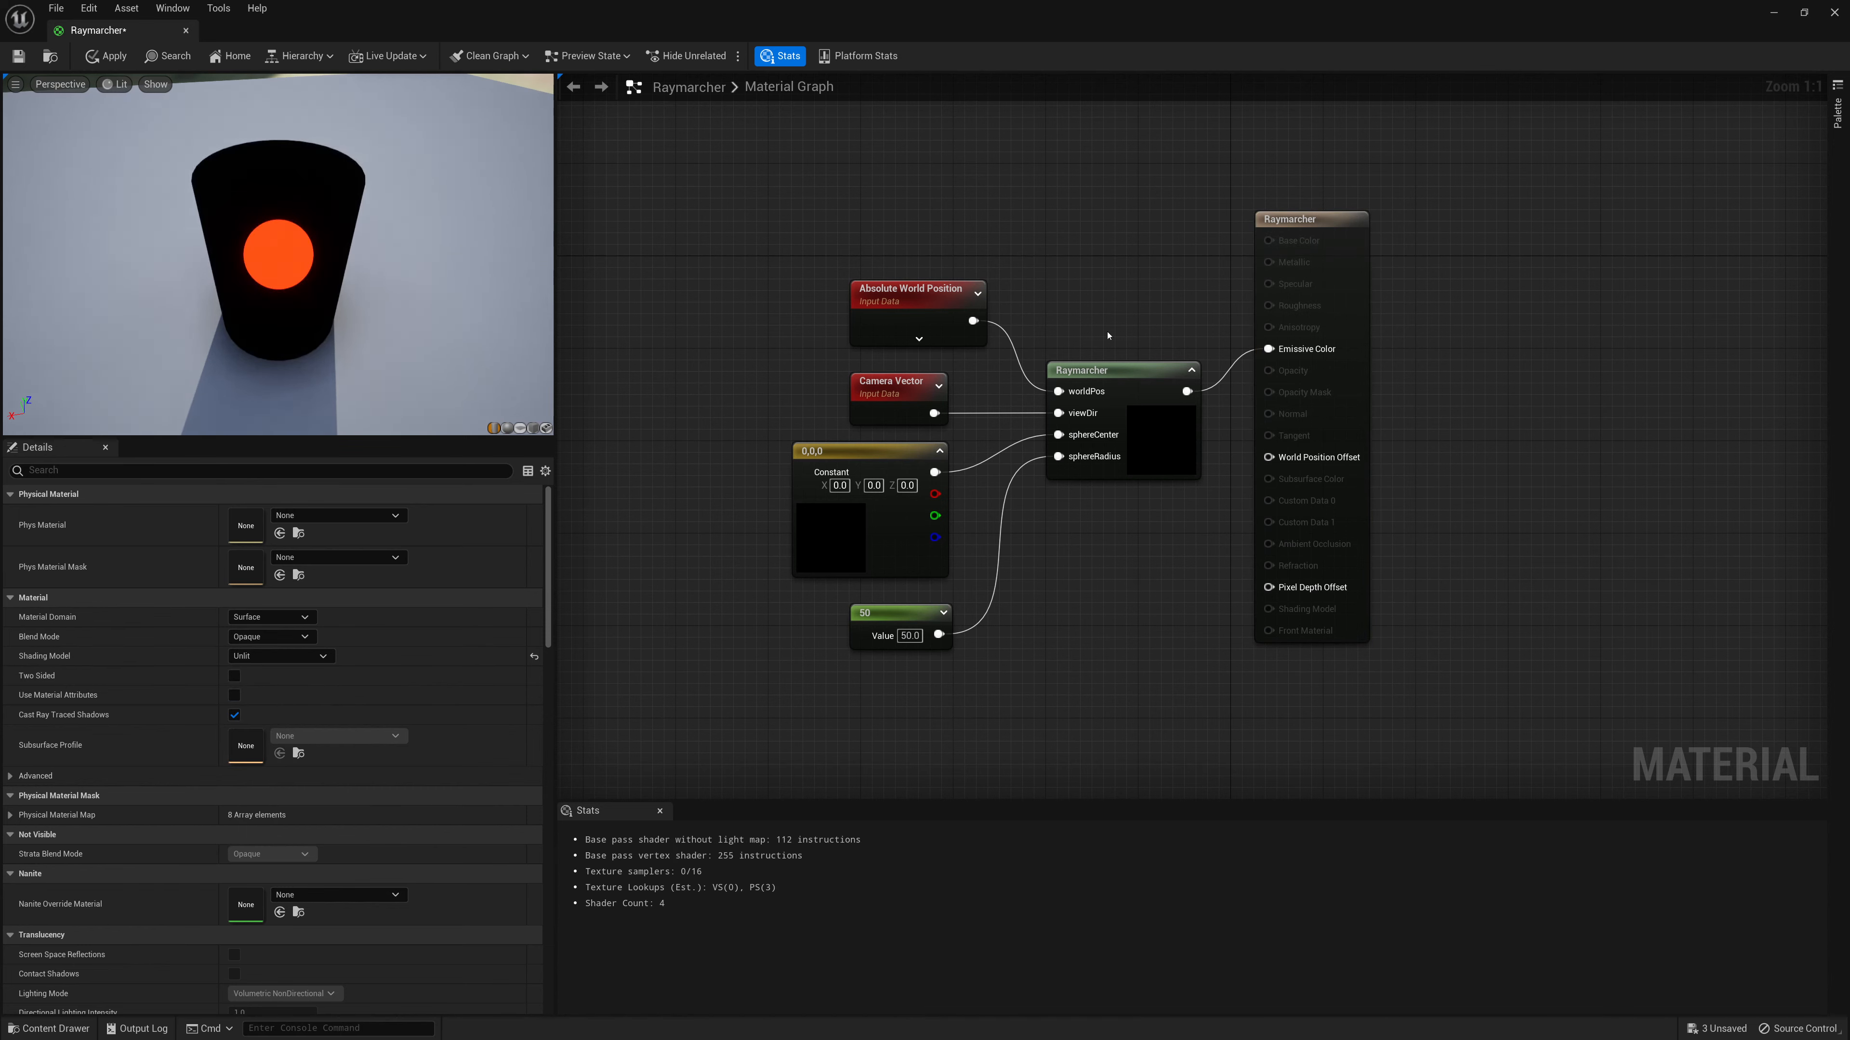
Inspect the unlit material on the preview cylinder from several angles and distances, and on a preview cube
drag(279, 254, 281, 296)
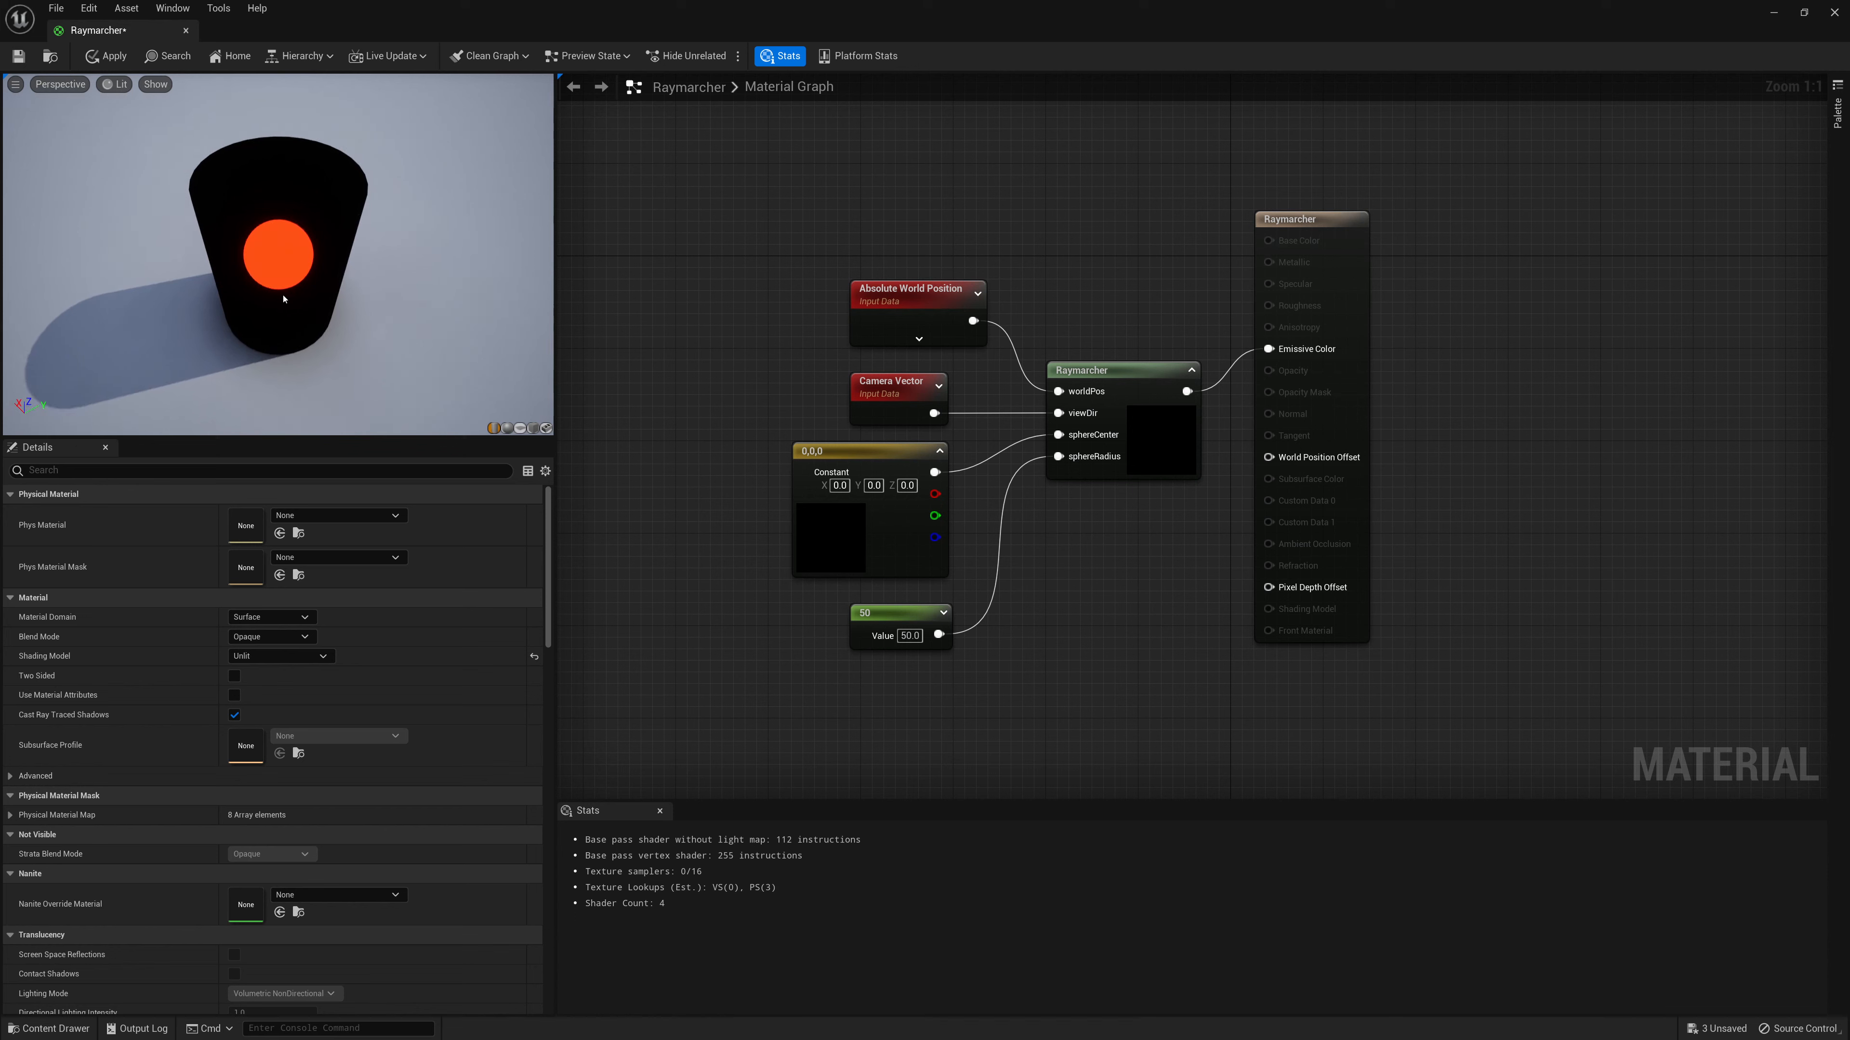
mouse_move(283, 298)
mouse_down()
mouse_move(289, 263)
mouse_move(294, 299)
mouse_move(281, 267)
mouse_move(286, 292)
mouse_move(284, 268)
mouse_move(335, 280)
mouse_move(262, 281)
mouse_move(265, 301)
mouse_up()
scroll(268, 302, up, 6)
scroll(265, 301, down, 6)
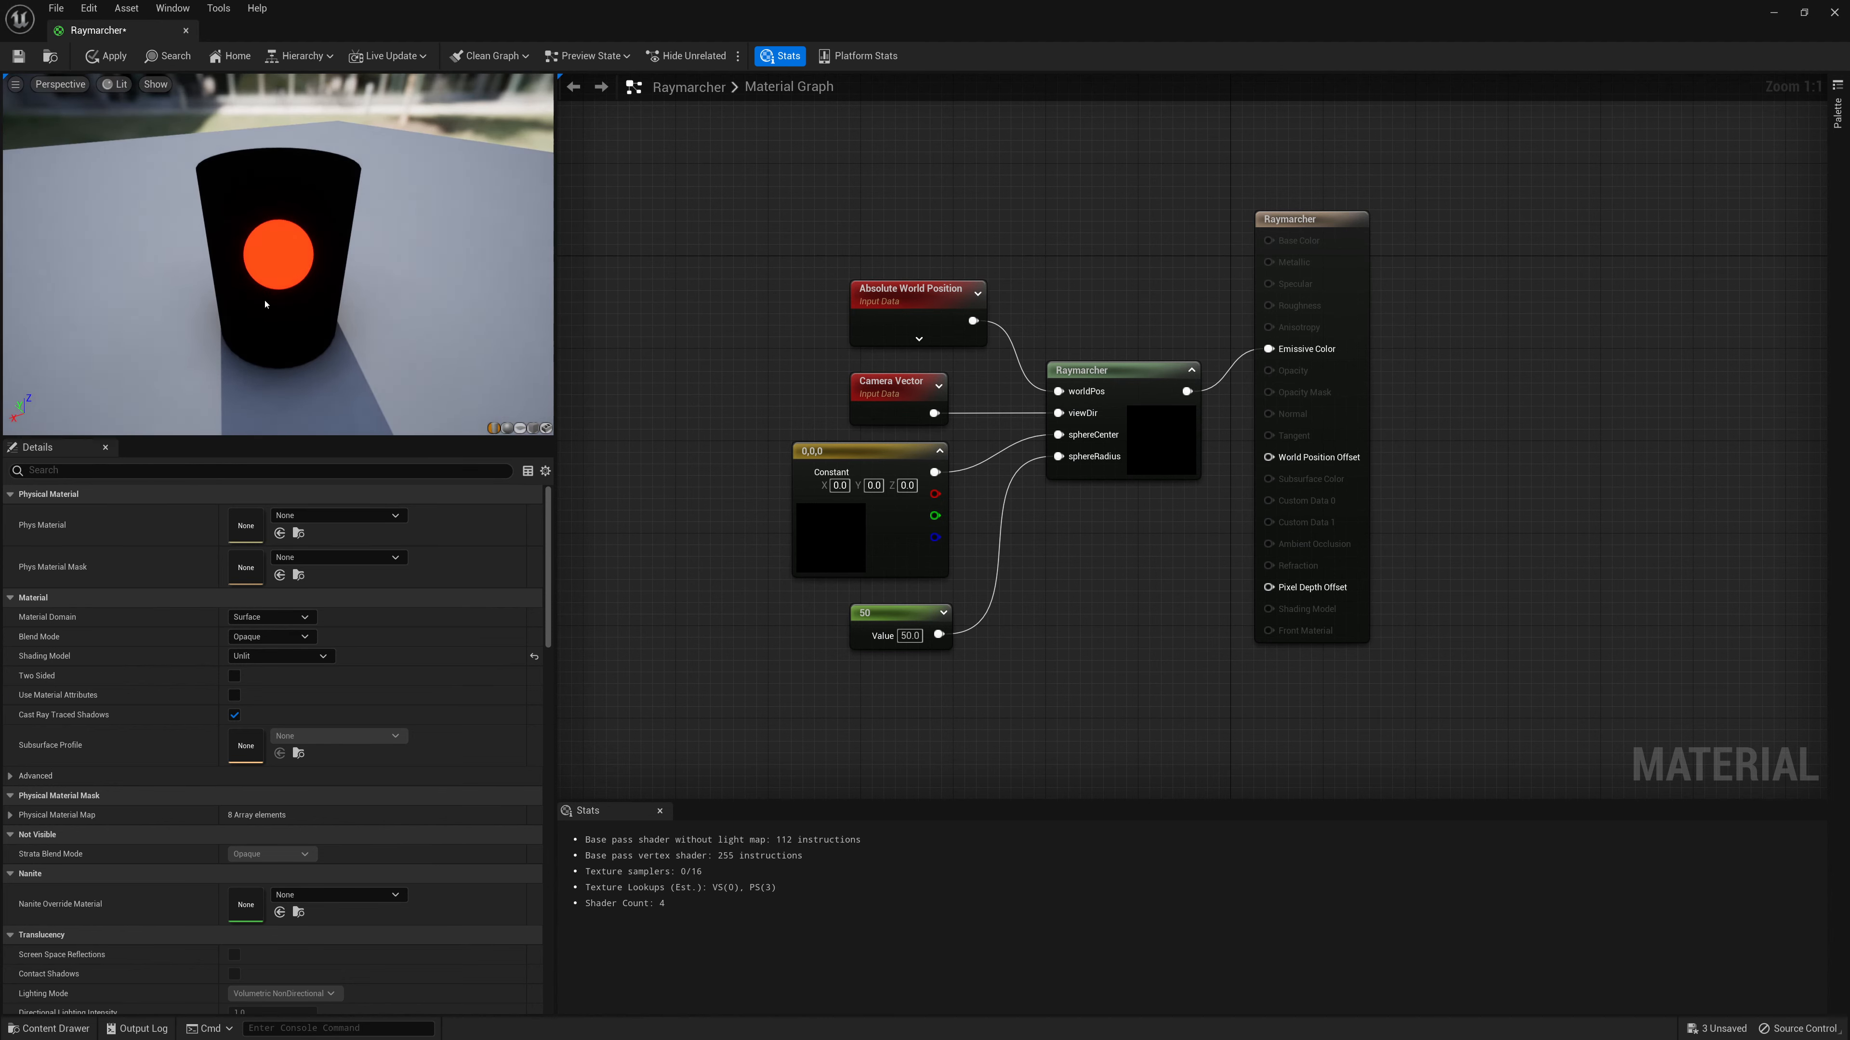
drag(265, 301, 268, 243)
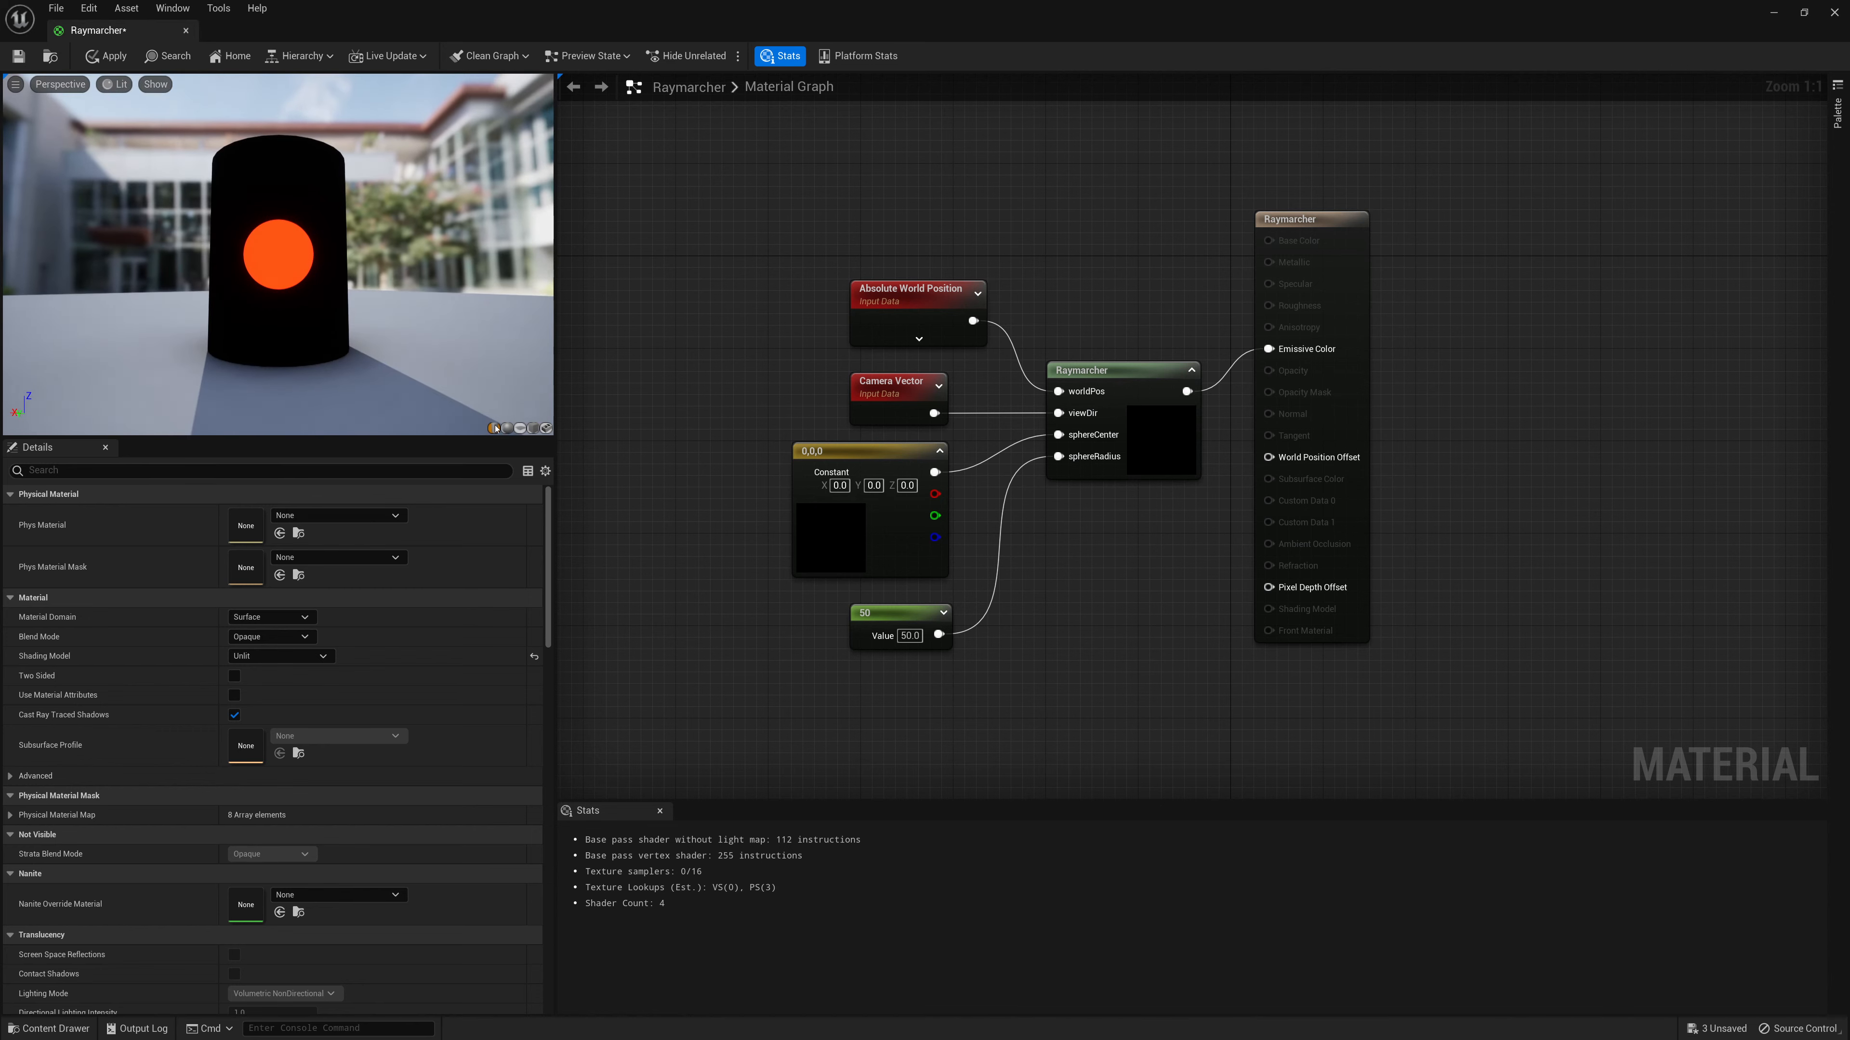
click(533, 428)
drag(309, 304, 386, 344)
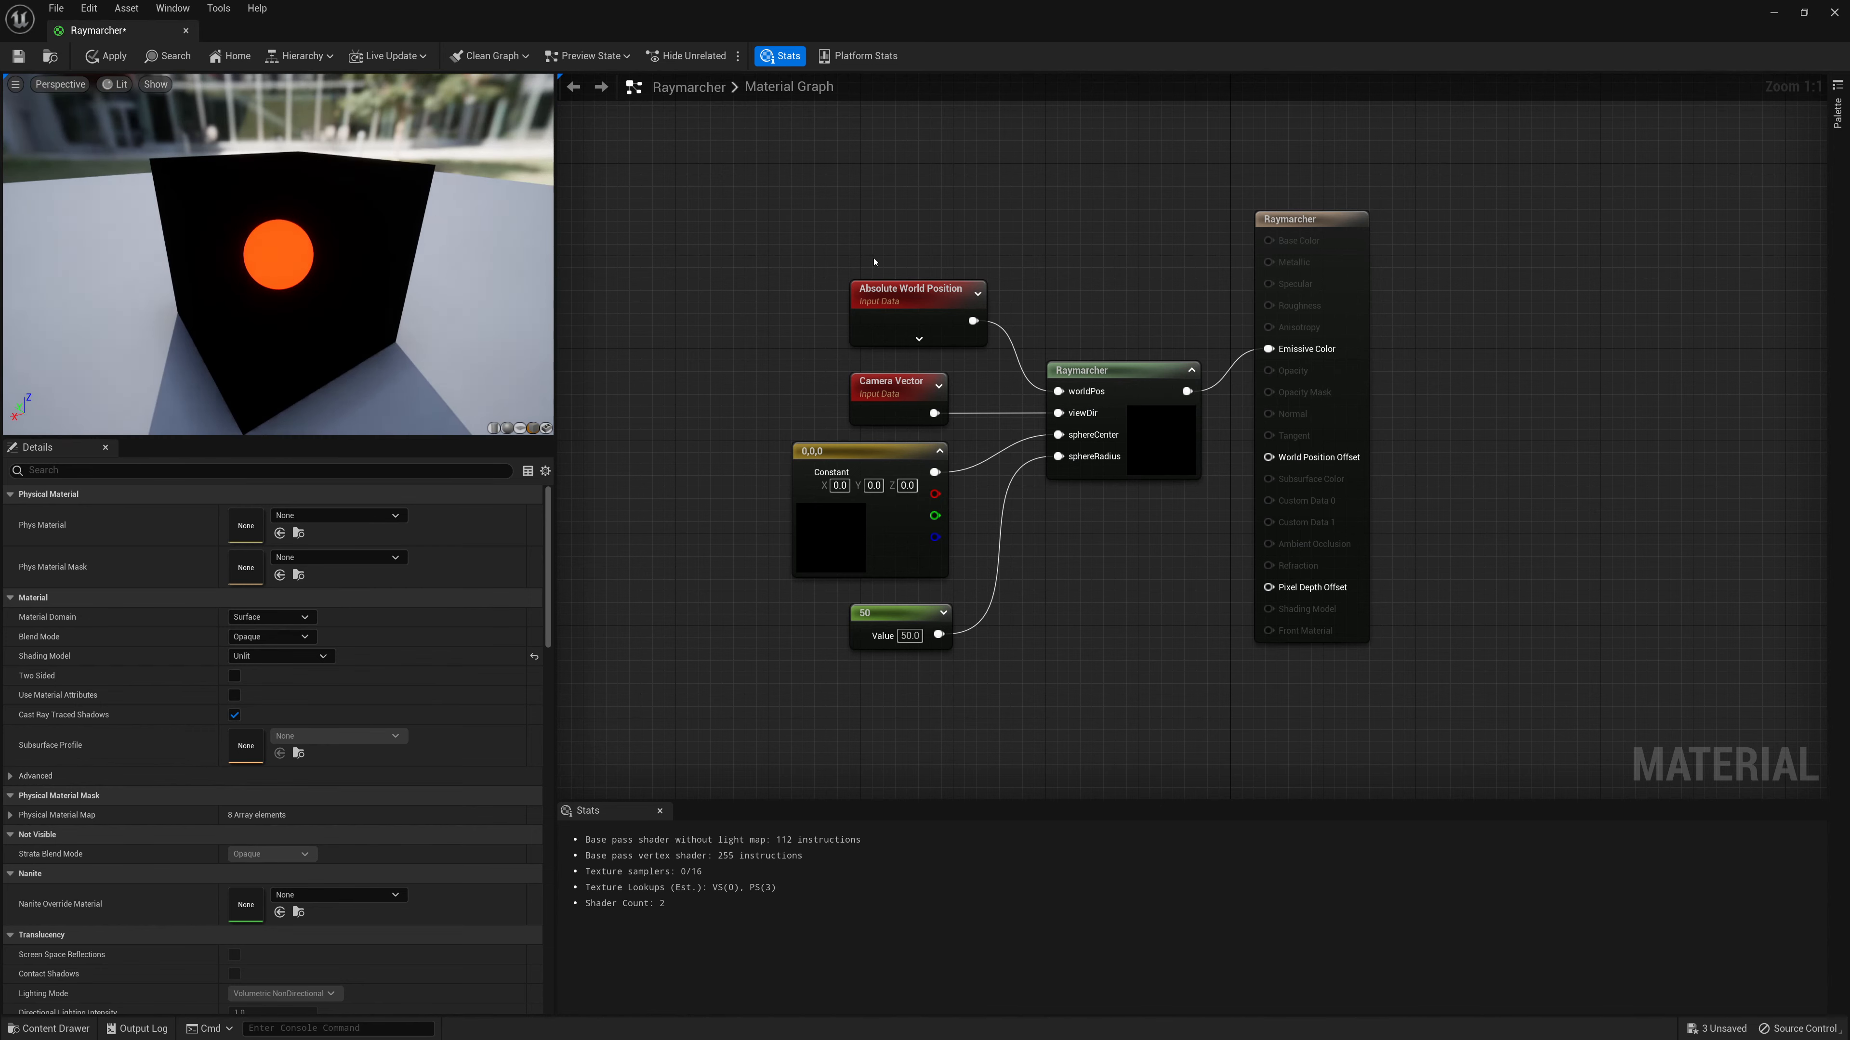
drag(321, 191, 283, 154)
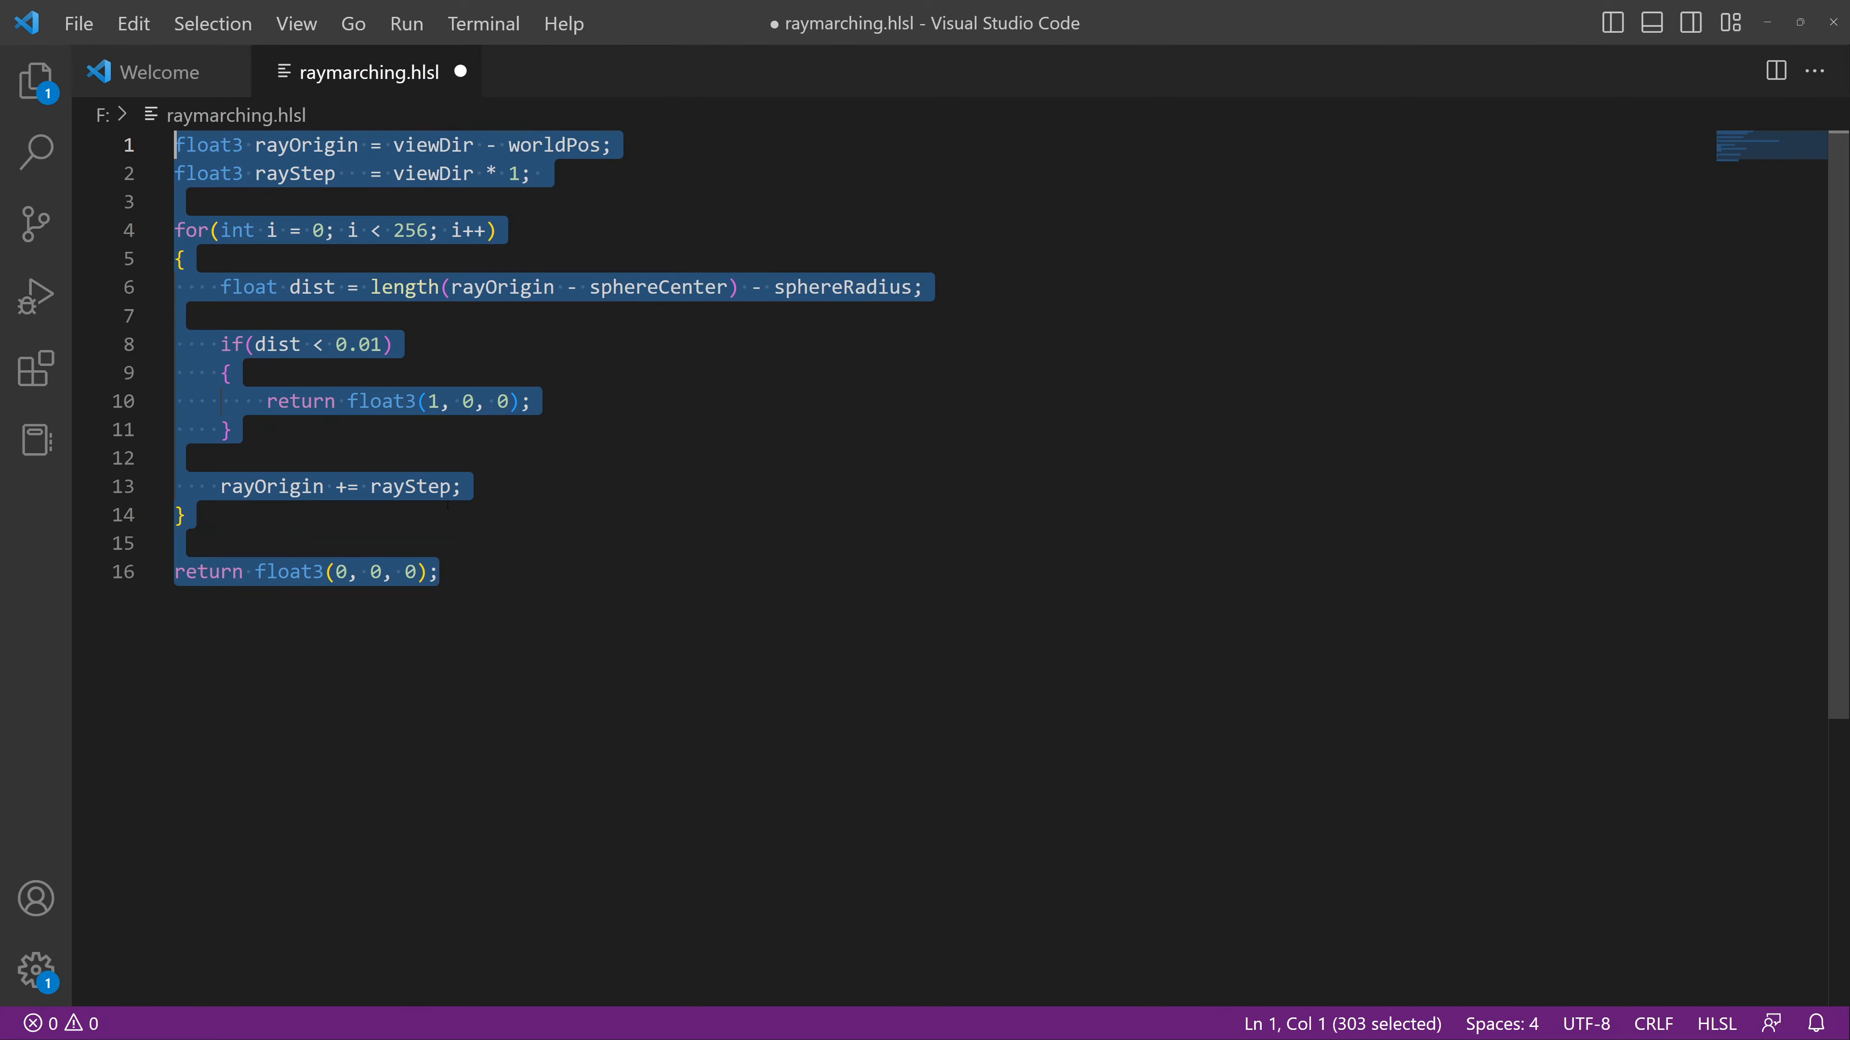
Switch to Visual Studio Code and examine the hit and miss return statements in raymarching.hlsl
click(232, 430)
drag(532, 401, 221, 401)
drag(256, 410, 263, 407)
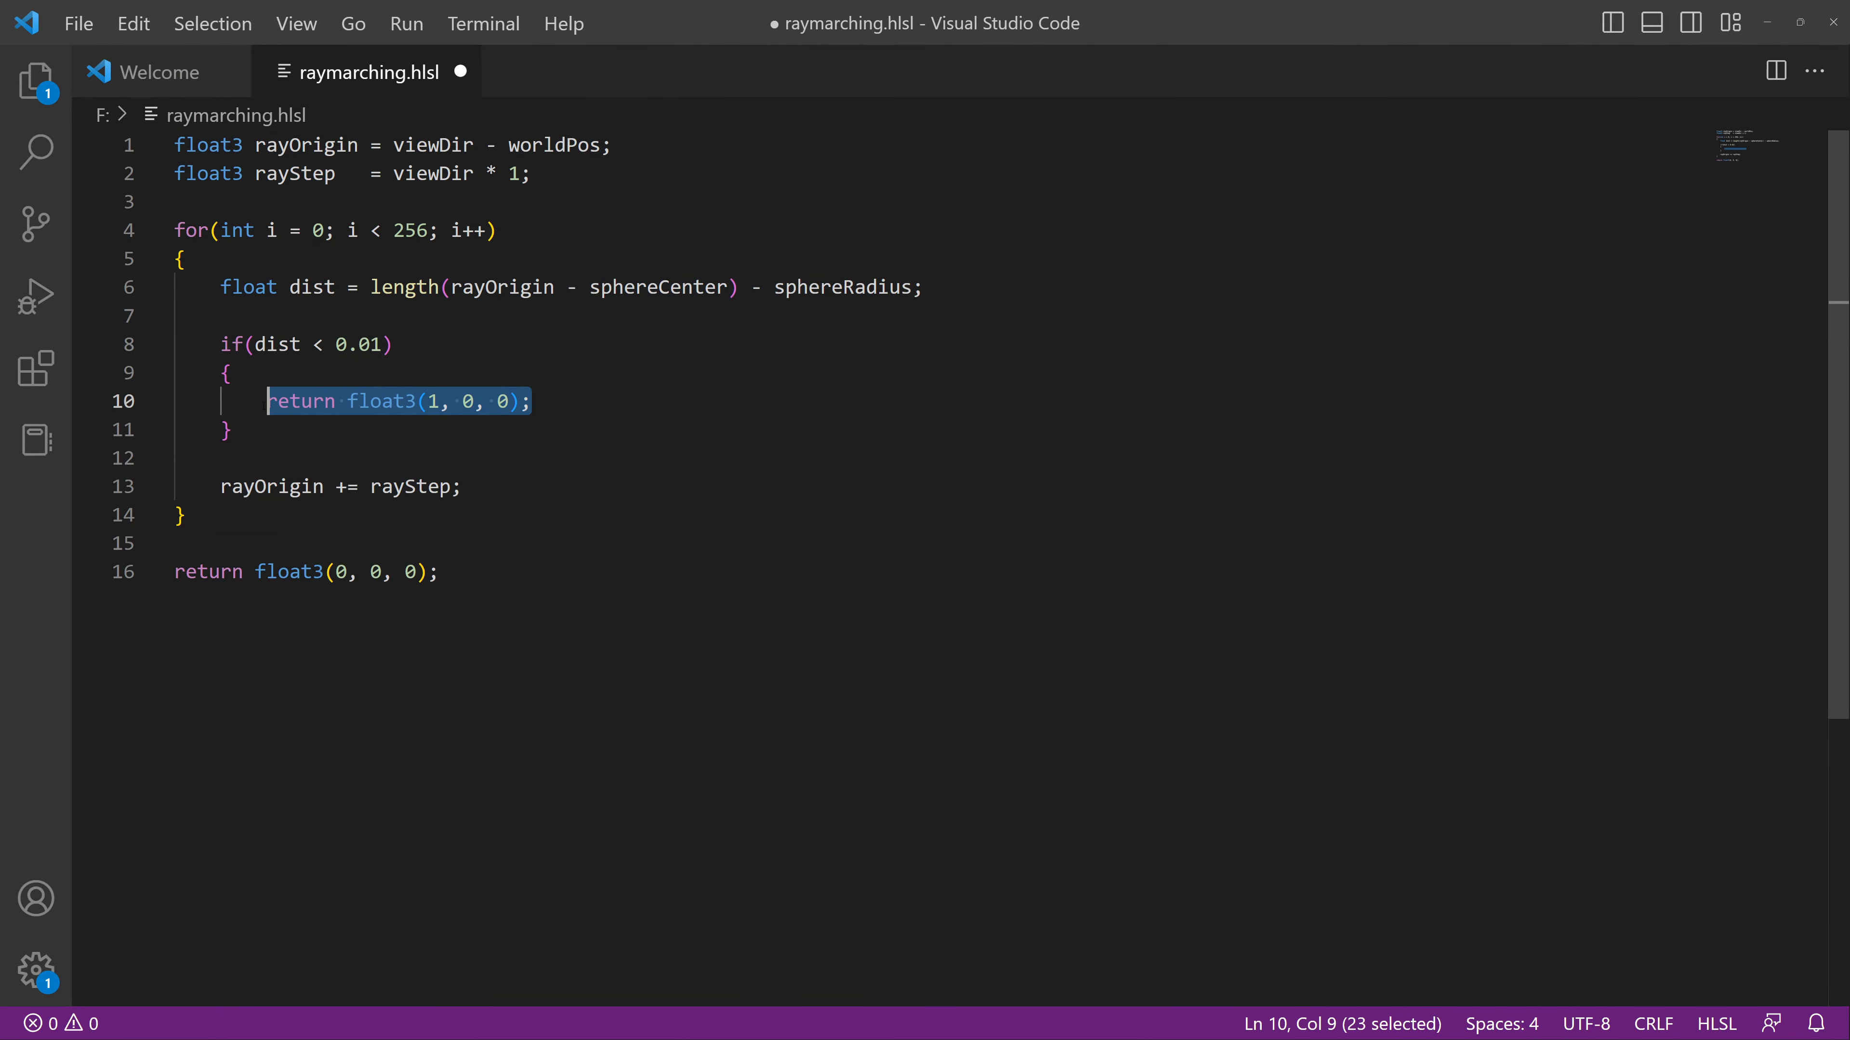
drag(475, 572, 172, 571)
click(336, 571)
mouse_move(341, 573)
mouse_down()
mouse_move(417, 571)
mouse_move(312, 572)
mouse_up()
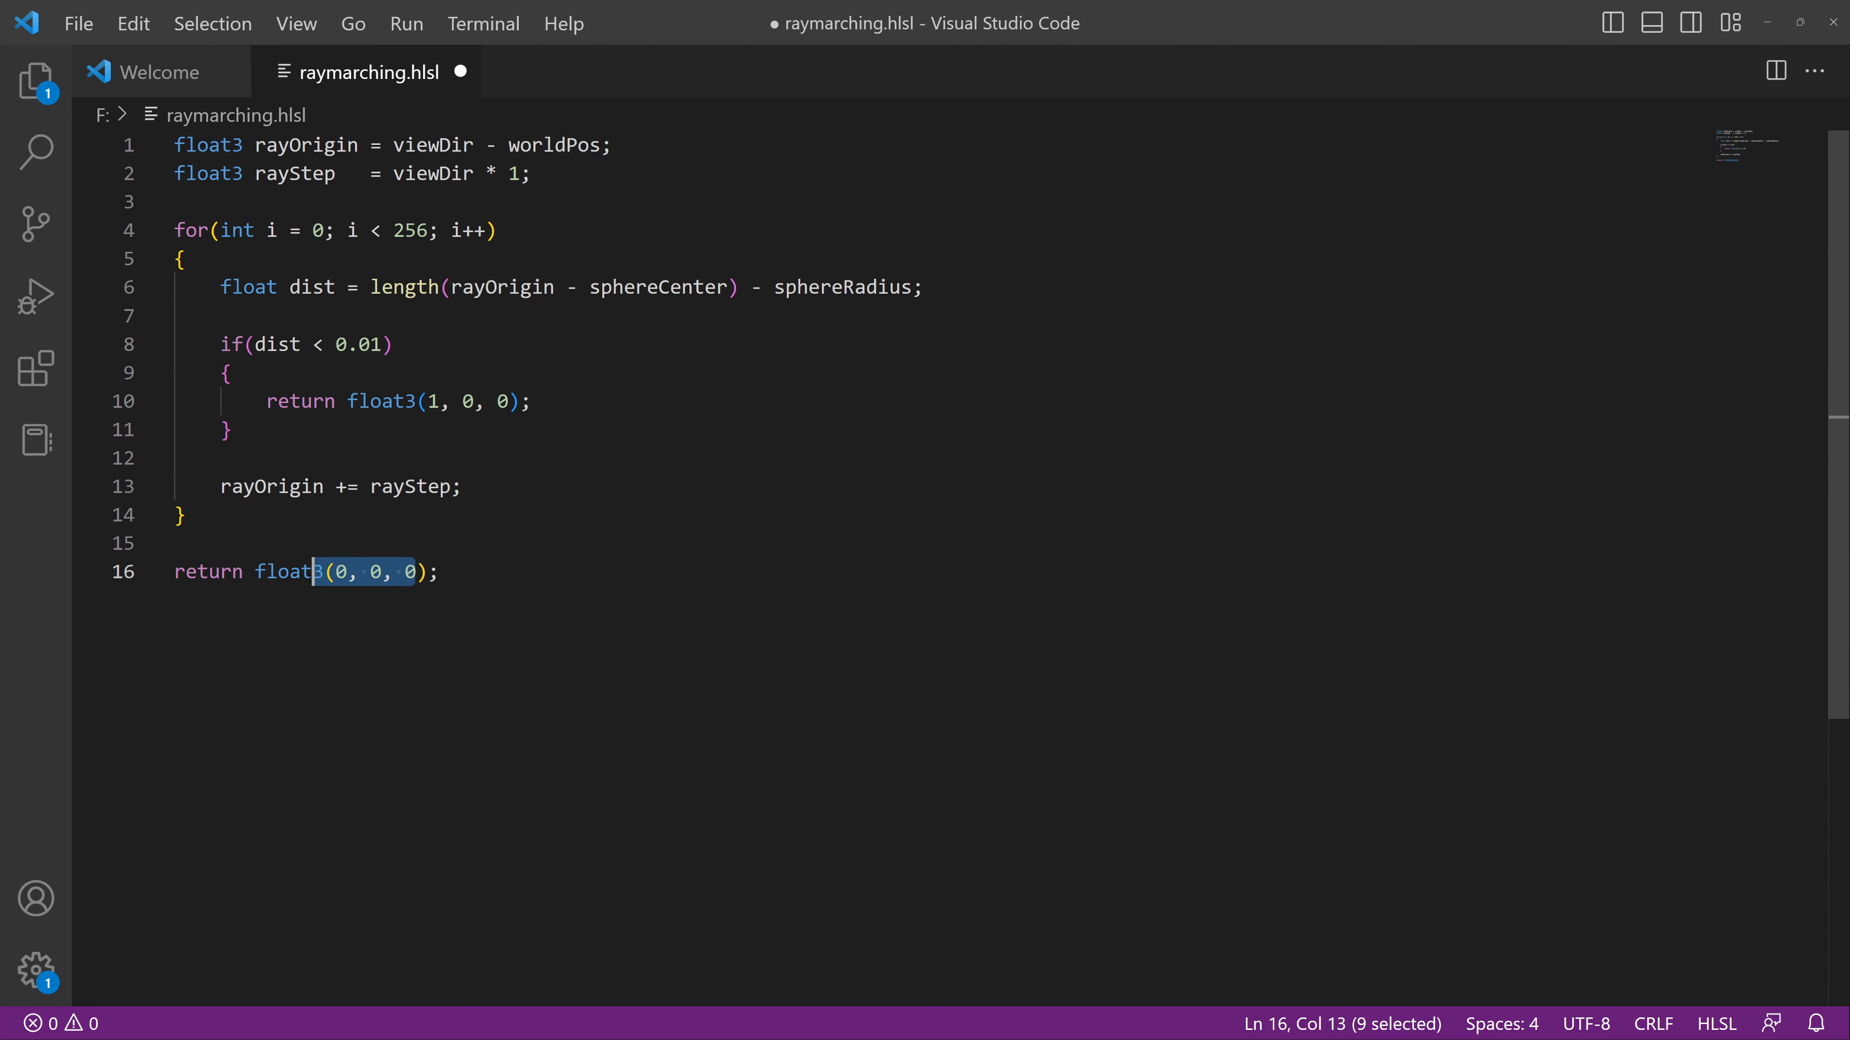
click(324, 572)
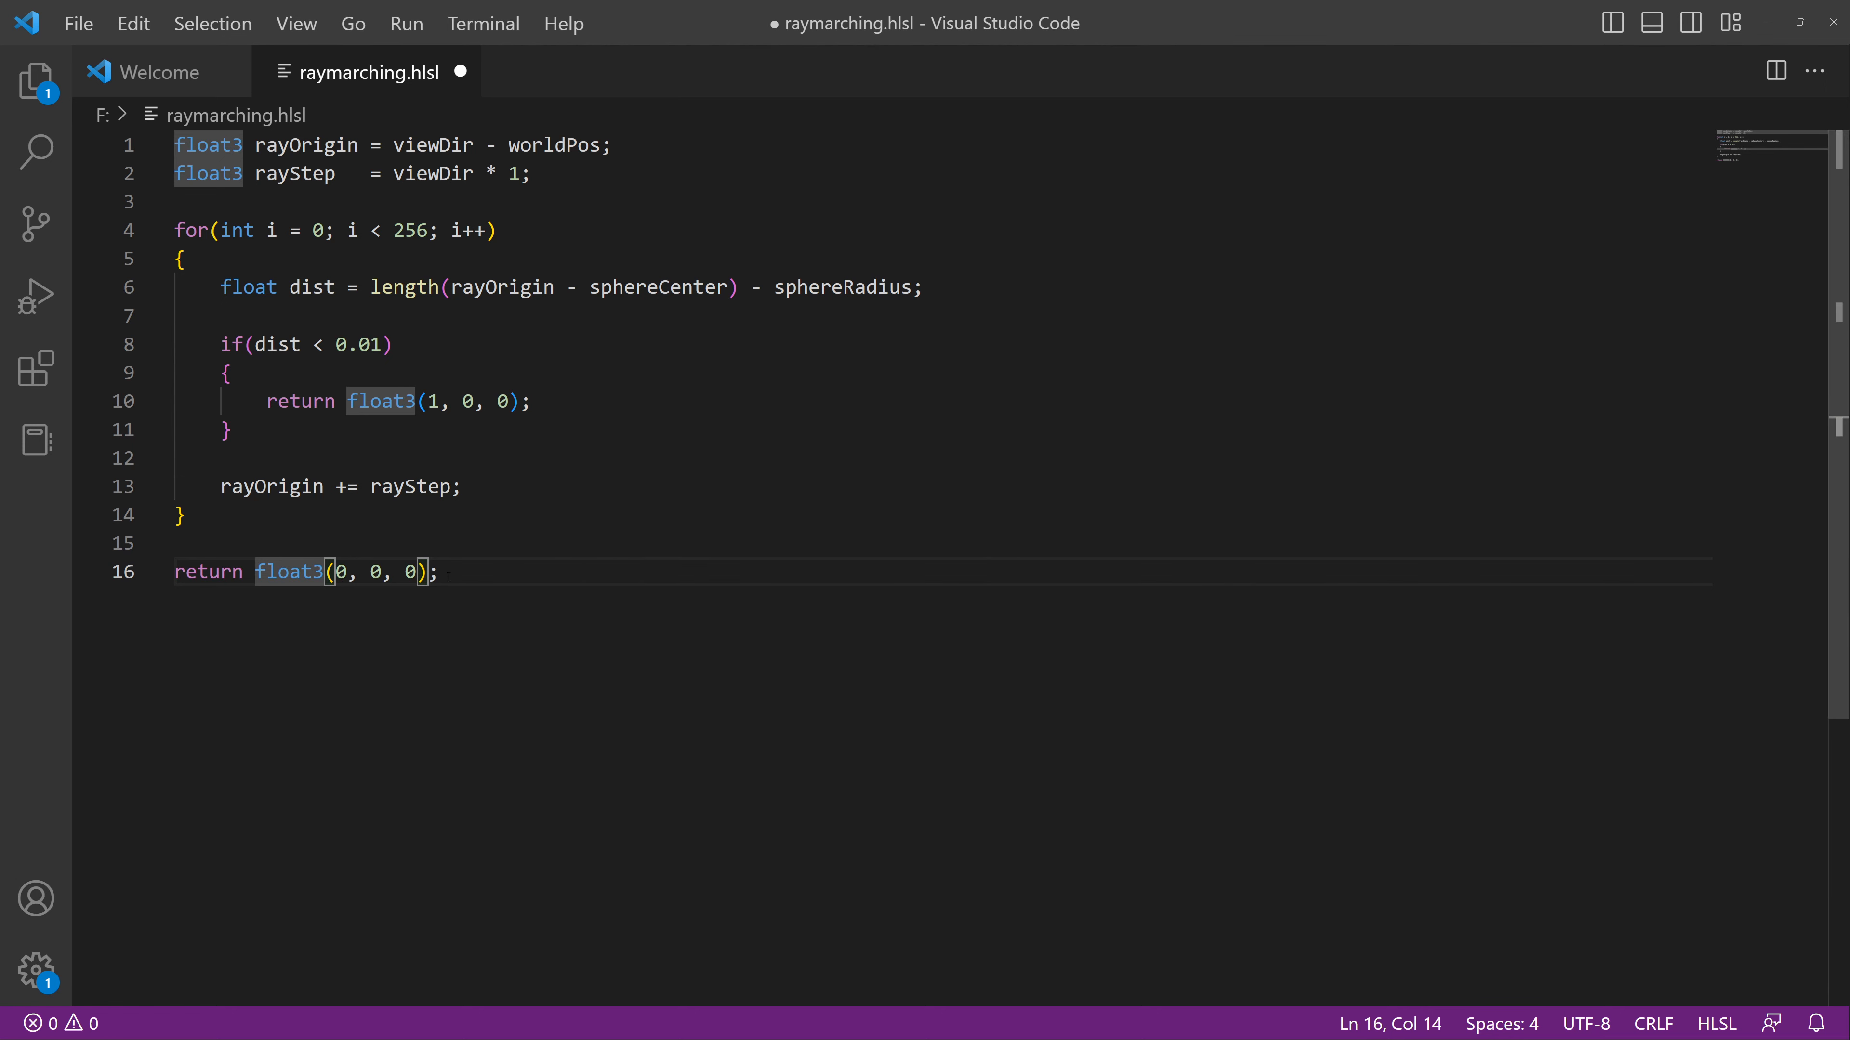
click(466, 573)
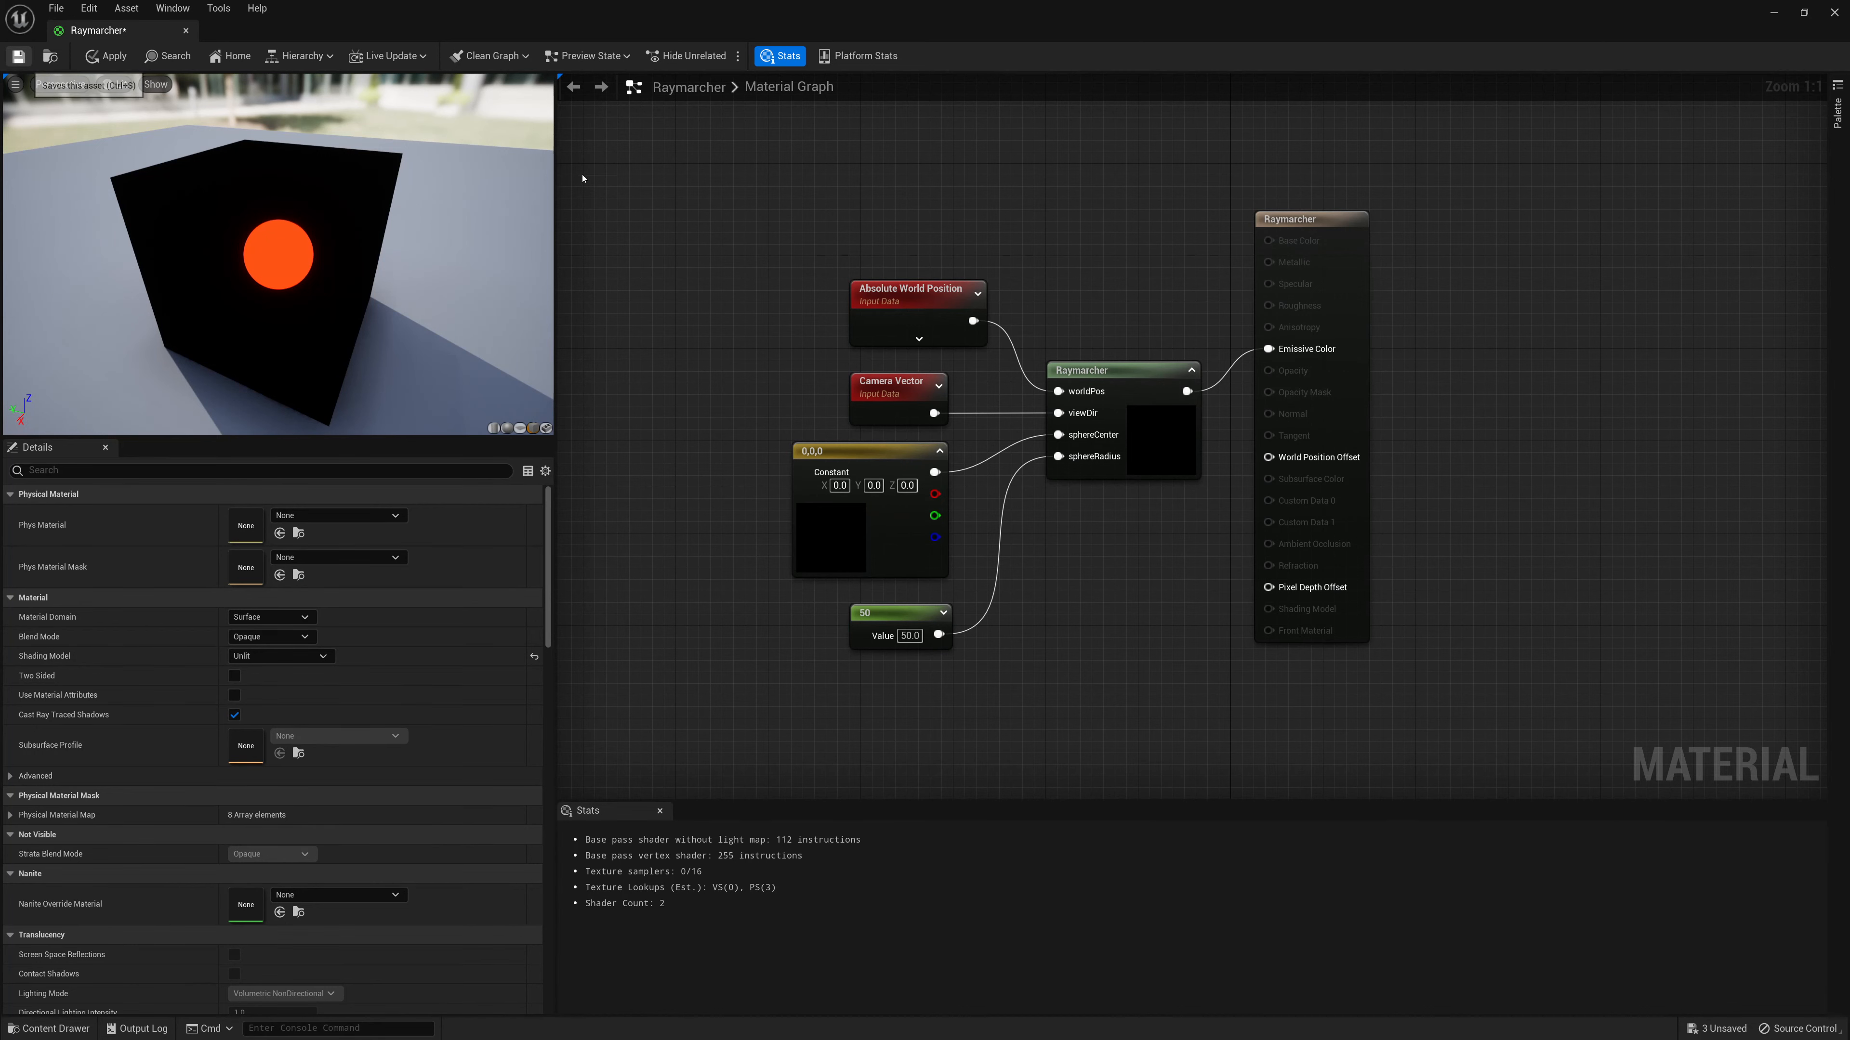
Save the Raymarcher material in Unreal Editor and add a Cube shape to the level, framed in the viewport
key(ctrl+s)
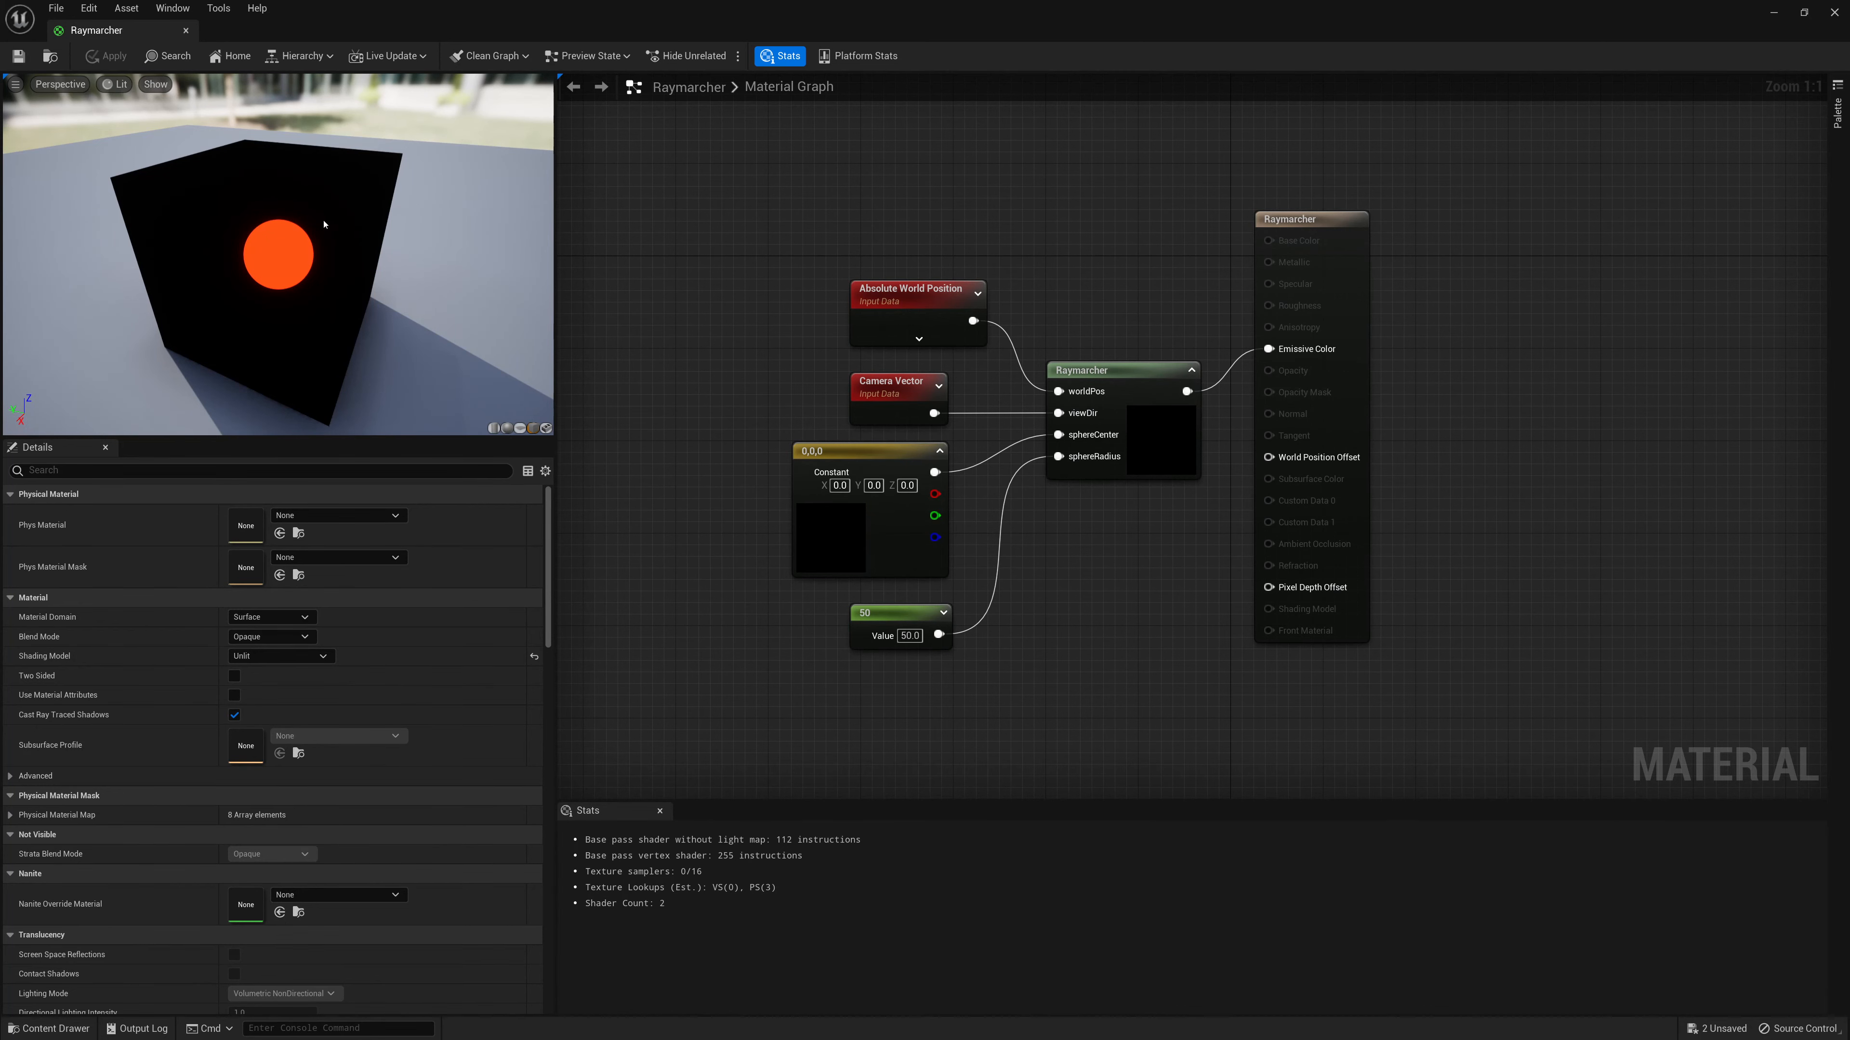
click(1770, 13)
click(187, 56)
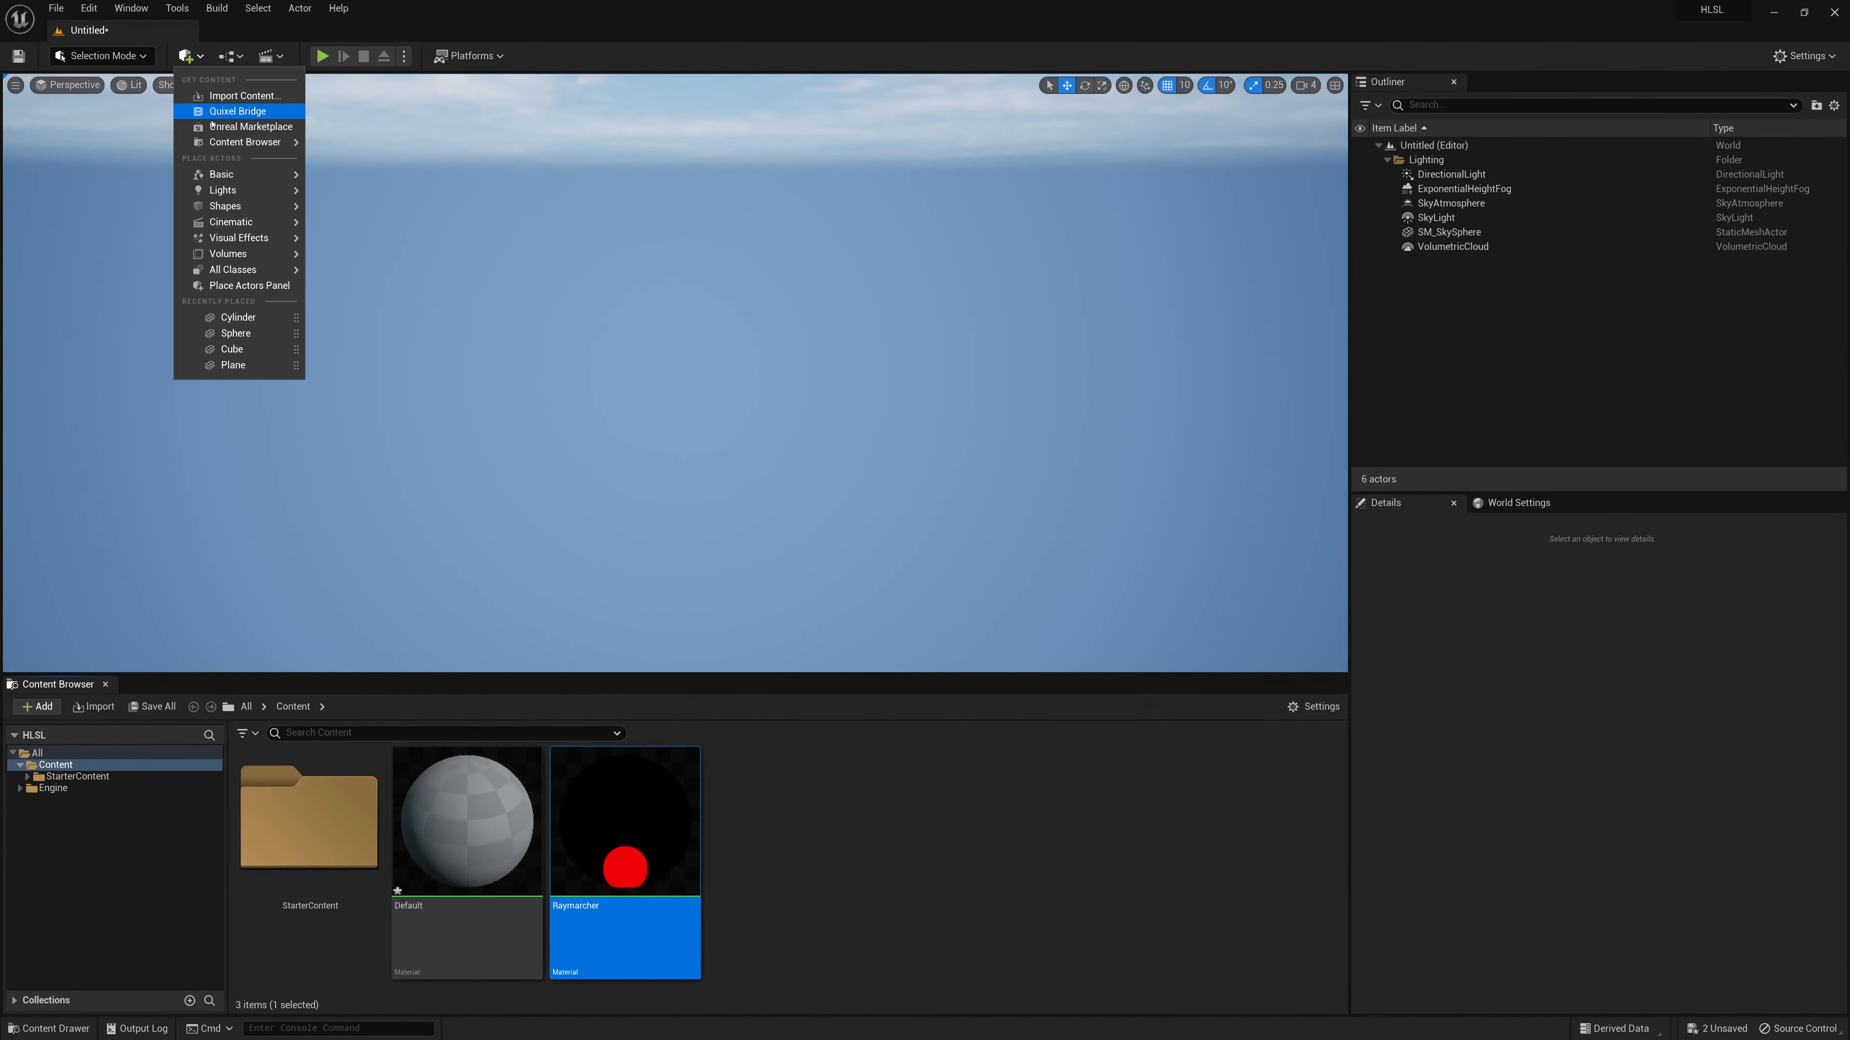
mouse_move(292, 207)
click(364, 211)
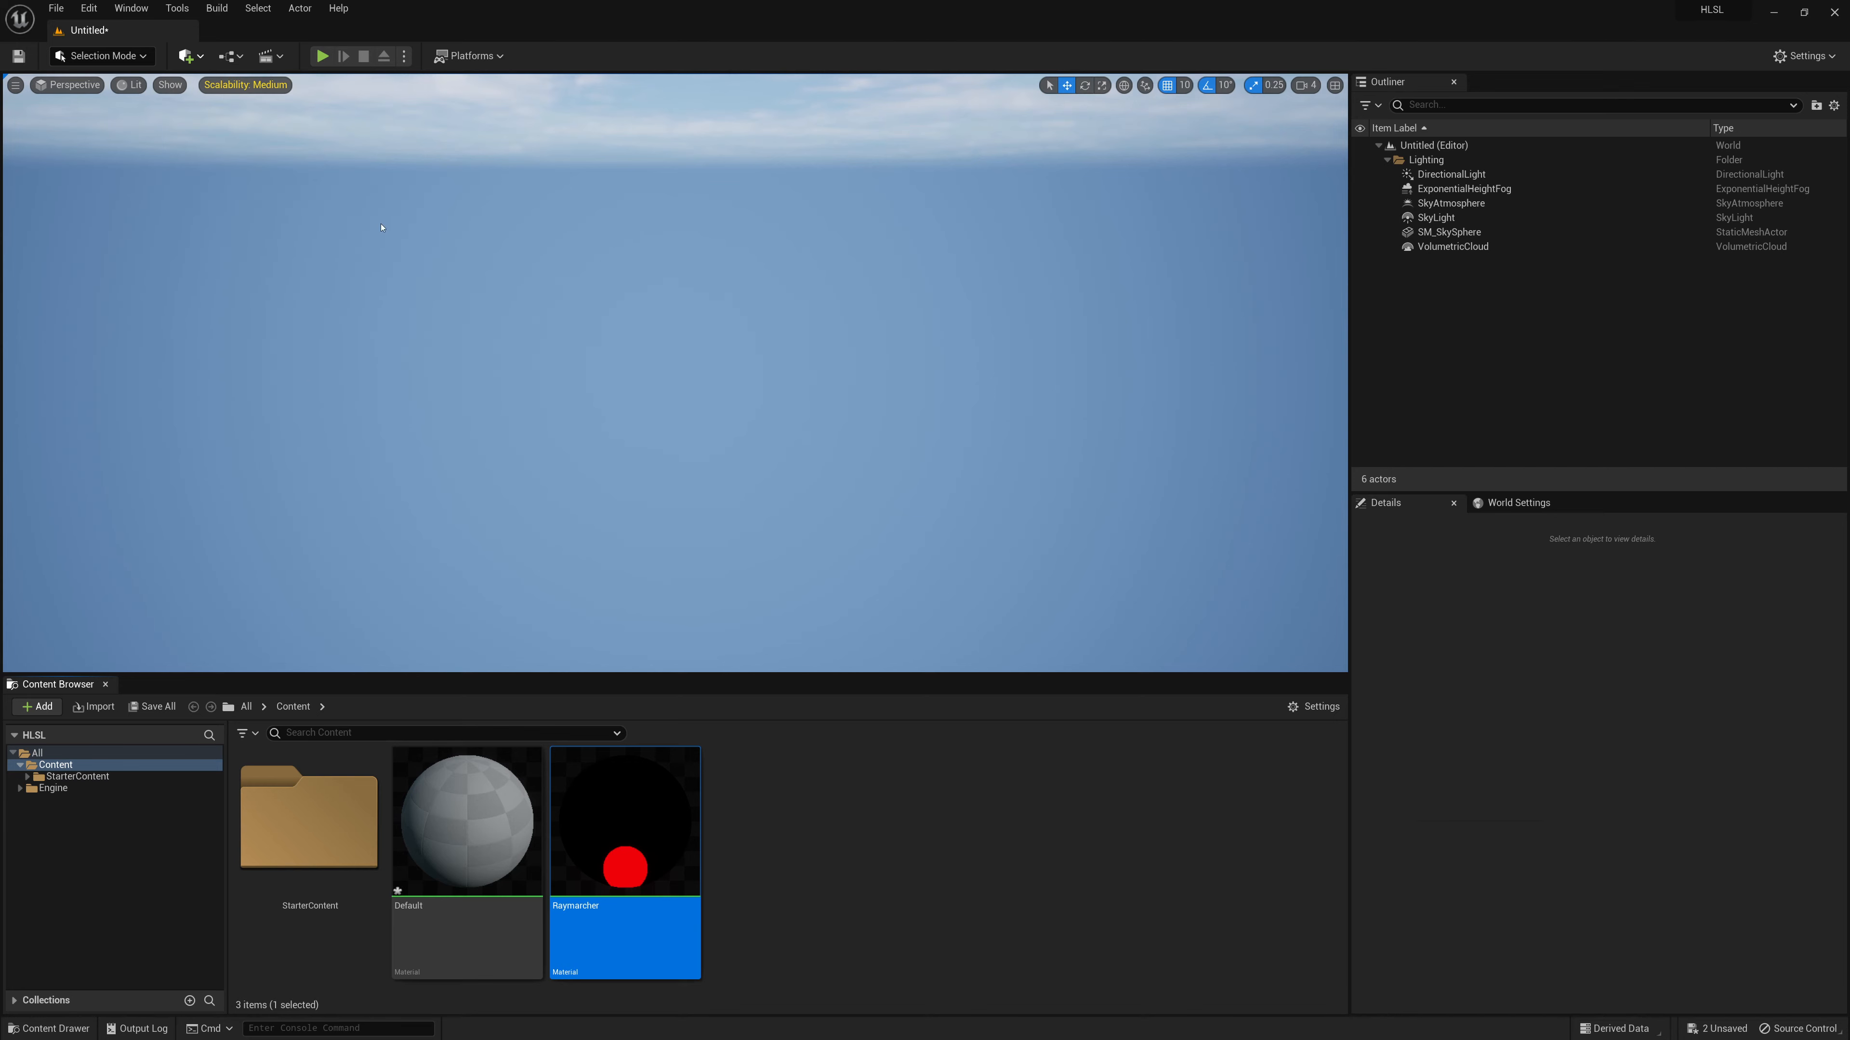
alt+drag(627, 371, 583, 328)
key(f)
alt+right_drag(627, 372, 554, 379)
Apply the Raymarcher material to the cube in the level and reset the cube's location to 0, 0, 0
drag(669, 834, 693, 439)
alt+drag(791, 573, 825, 550)
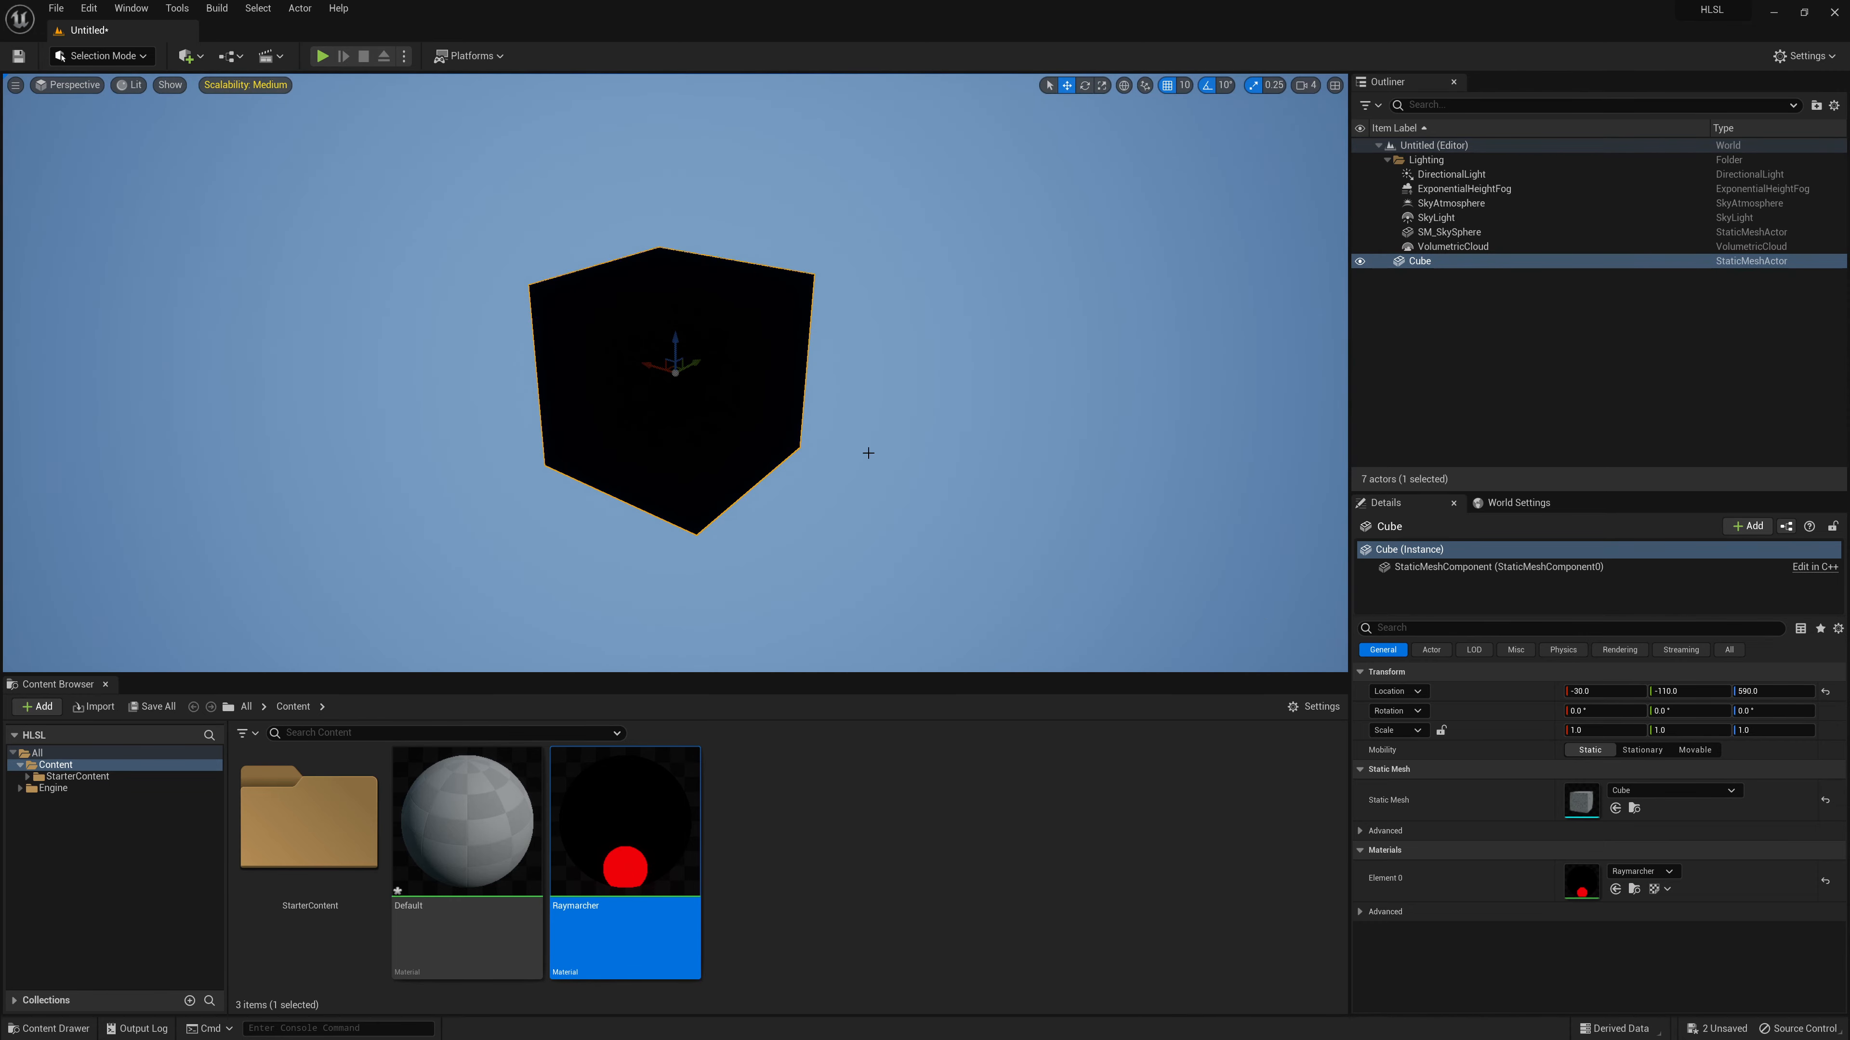
click(1825, 691)
alt+drag(847, 401, 809, 405)
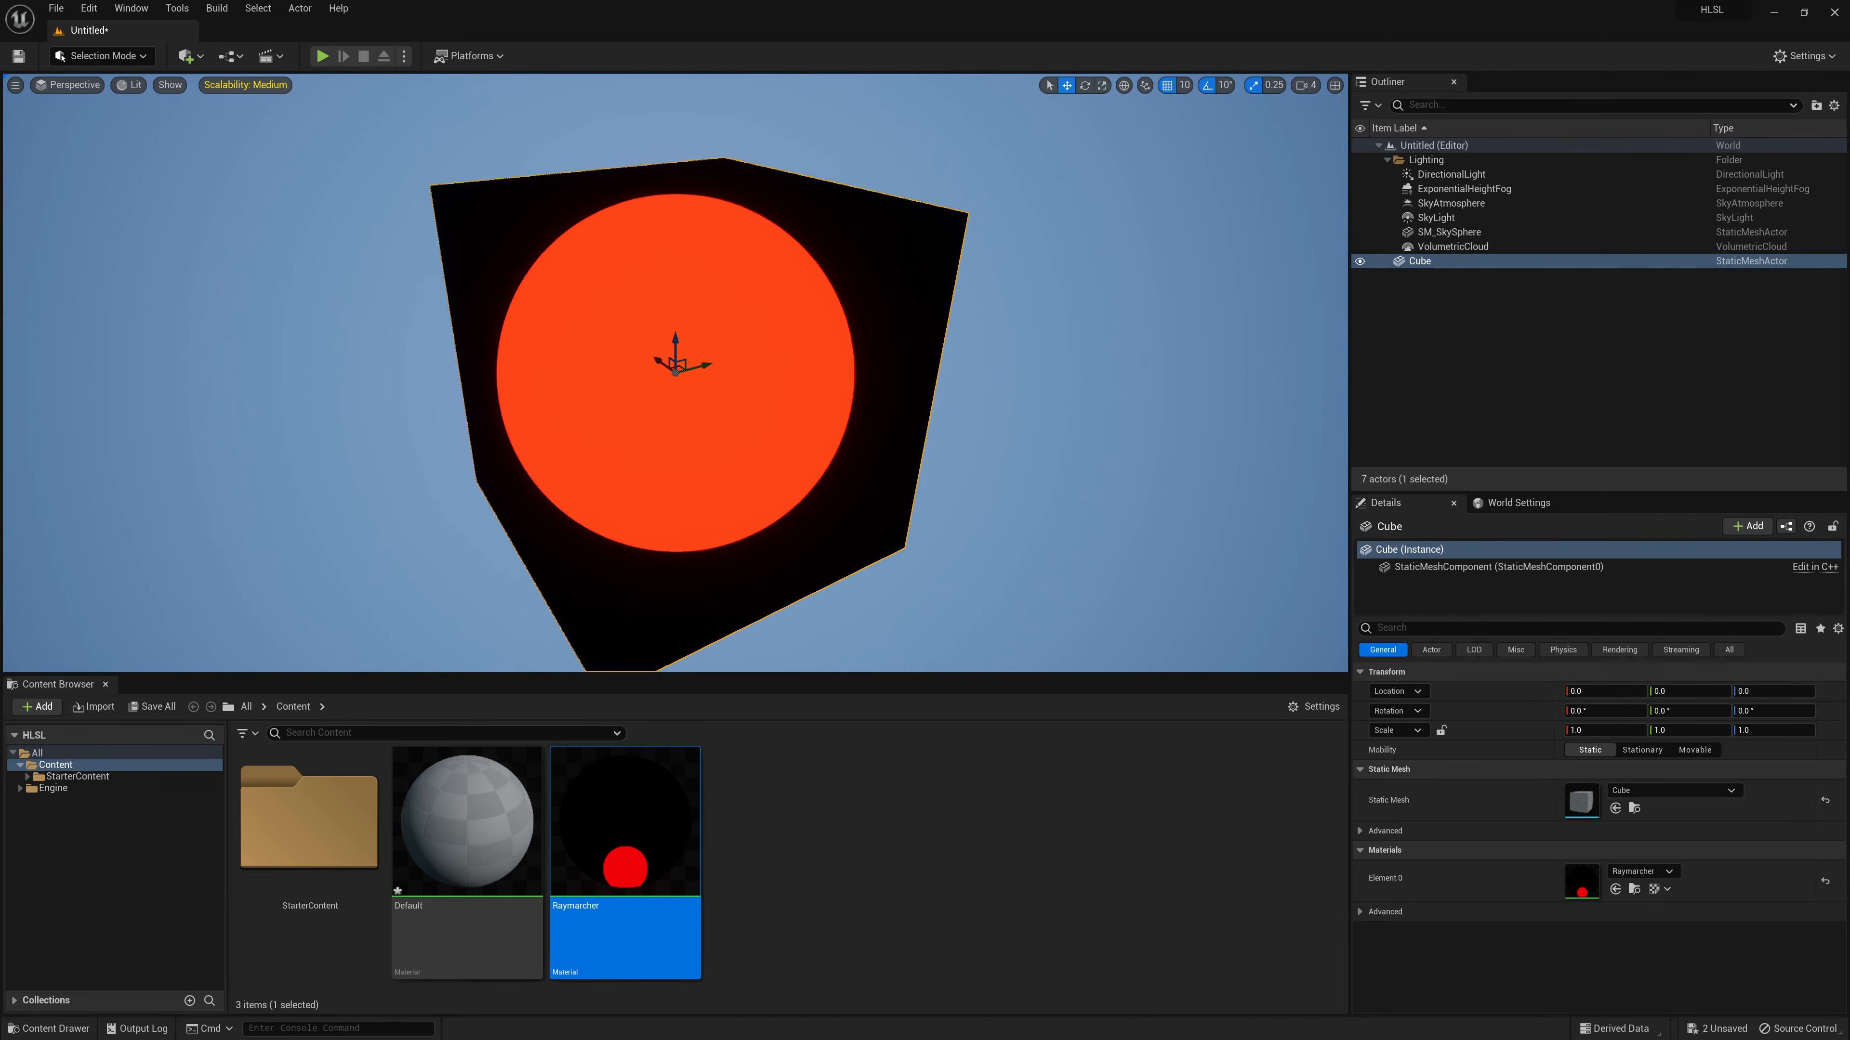
Scale the level cube uniformly to 2.5 and undo the trial move made on it
alt+right_drag(808, 404, 713, 412)
mouse_move(714, 408)
alt+mouse_down()
mouse_move(736, 407)
mouse_move(578, 348)
mouse_move(788, 401)
mouse_move(549, 360)
mouse_move(784, 400)
mouse_move(566, 371)
mouse_move(738, 391)
mouse_move(646, 380)
mouse_move(758, 342)
alt+mouse_up()
key(ctrl+z)
key(e)
key(r)
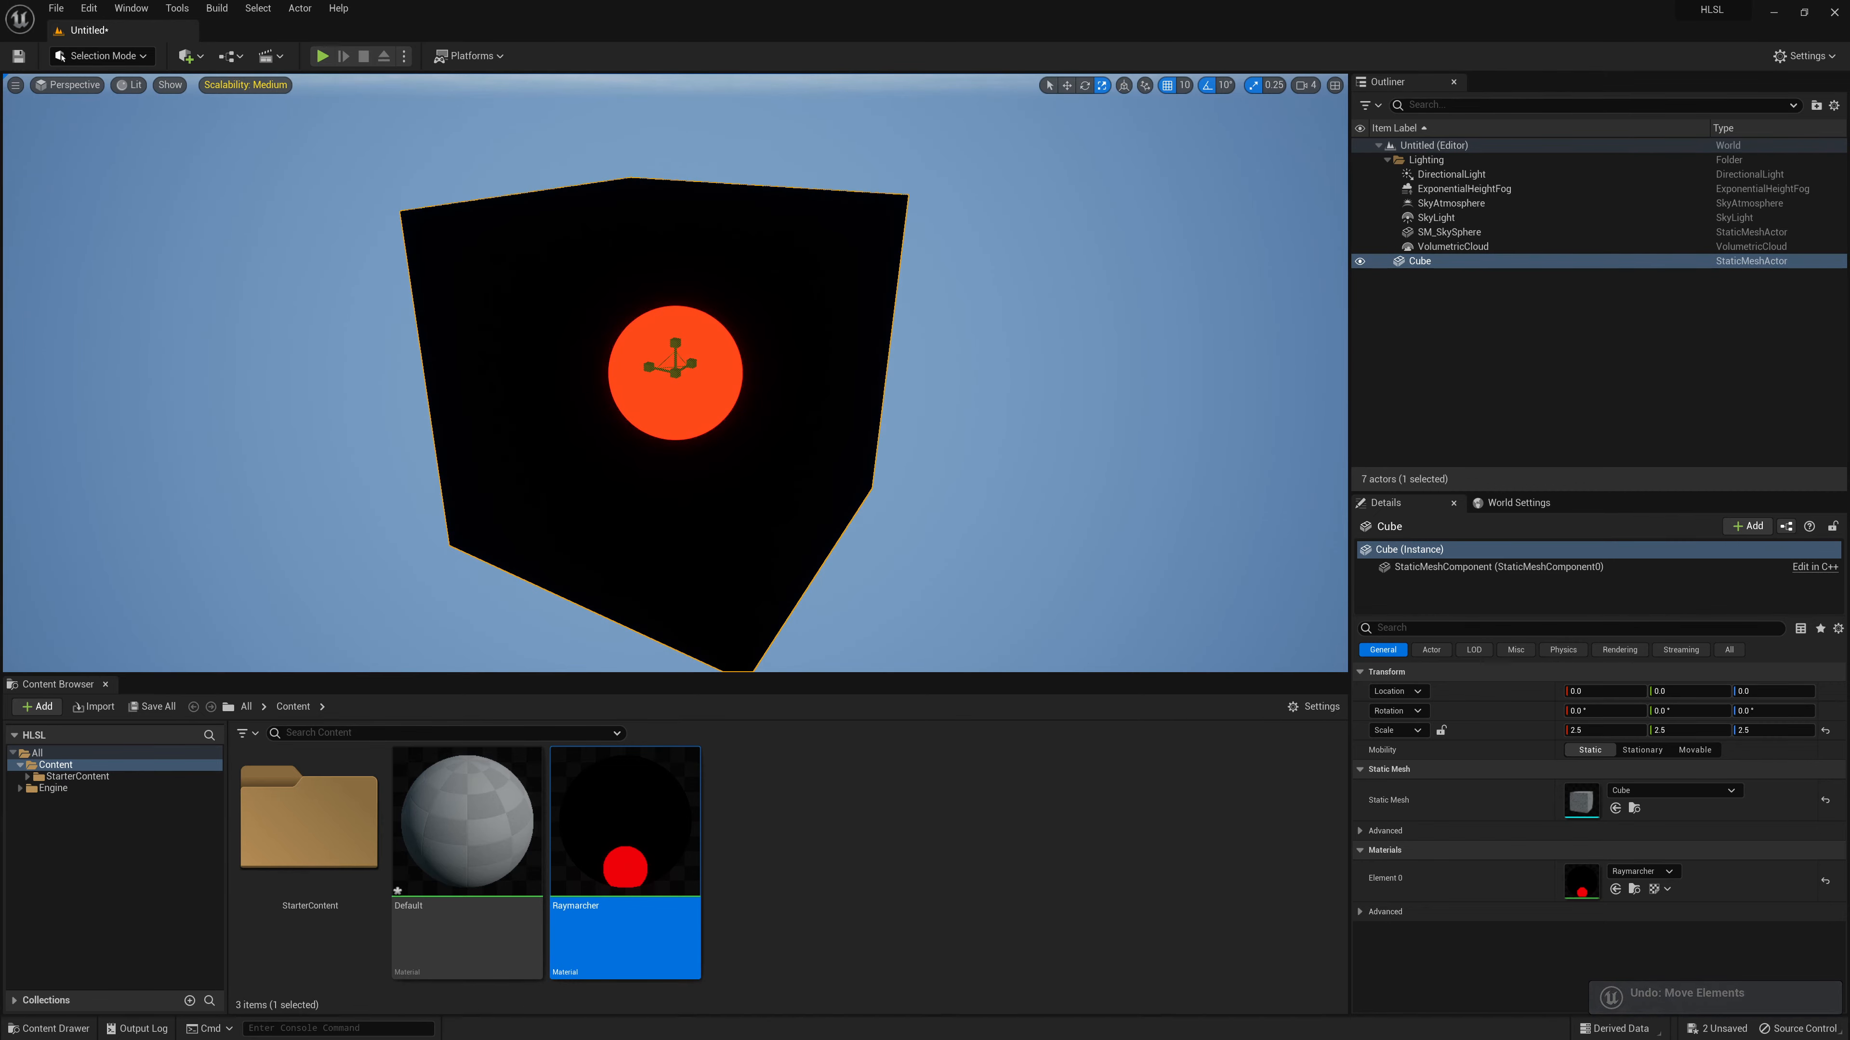
Open the Raymarcher material, set the sphereCenter constant's Z to 1, and inspect the preview cube from several distances and angles
double_click(646, 890)
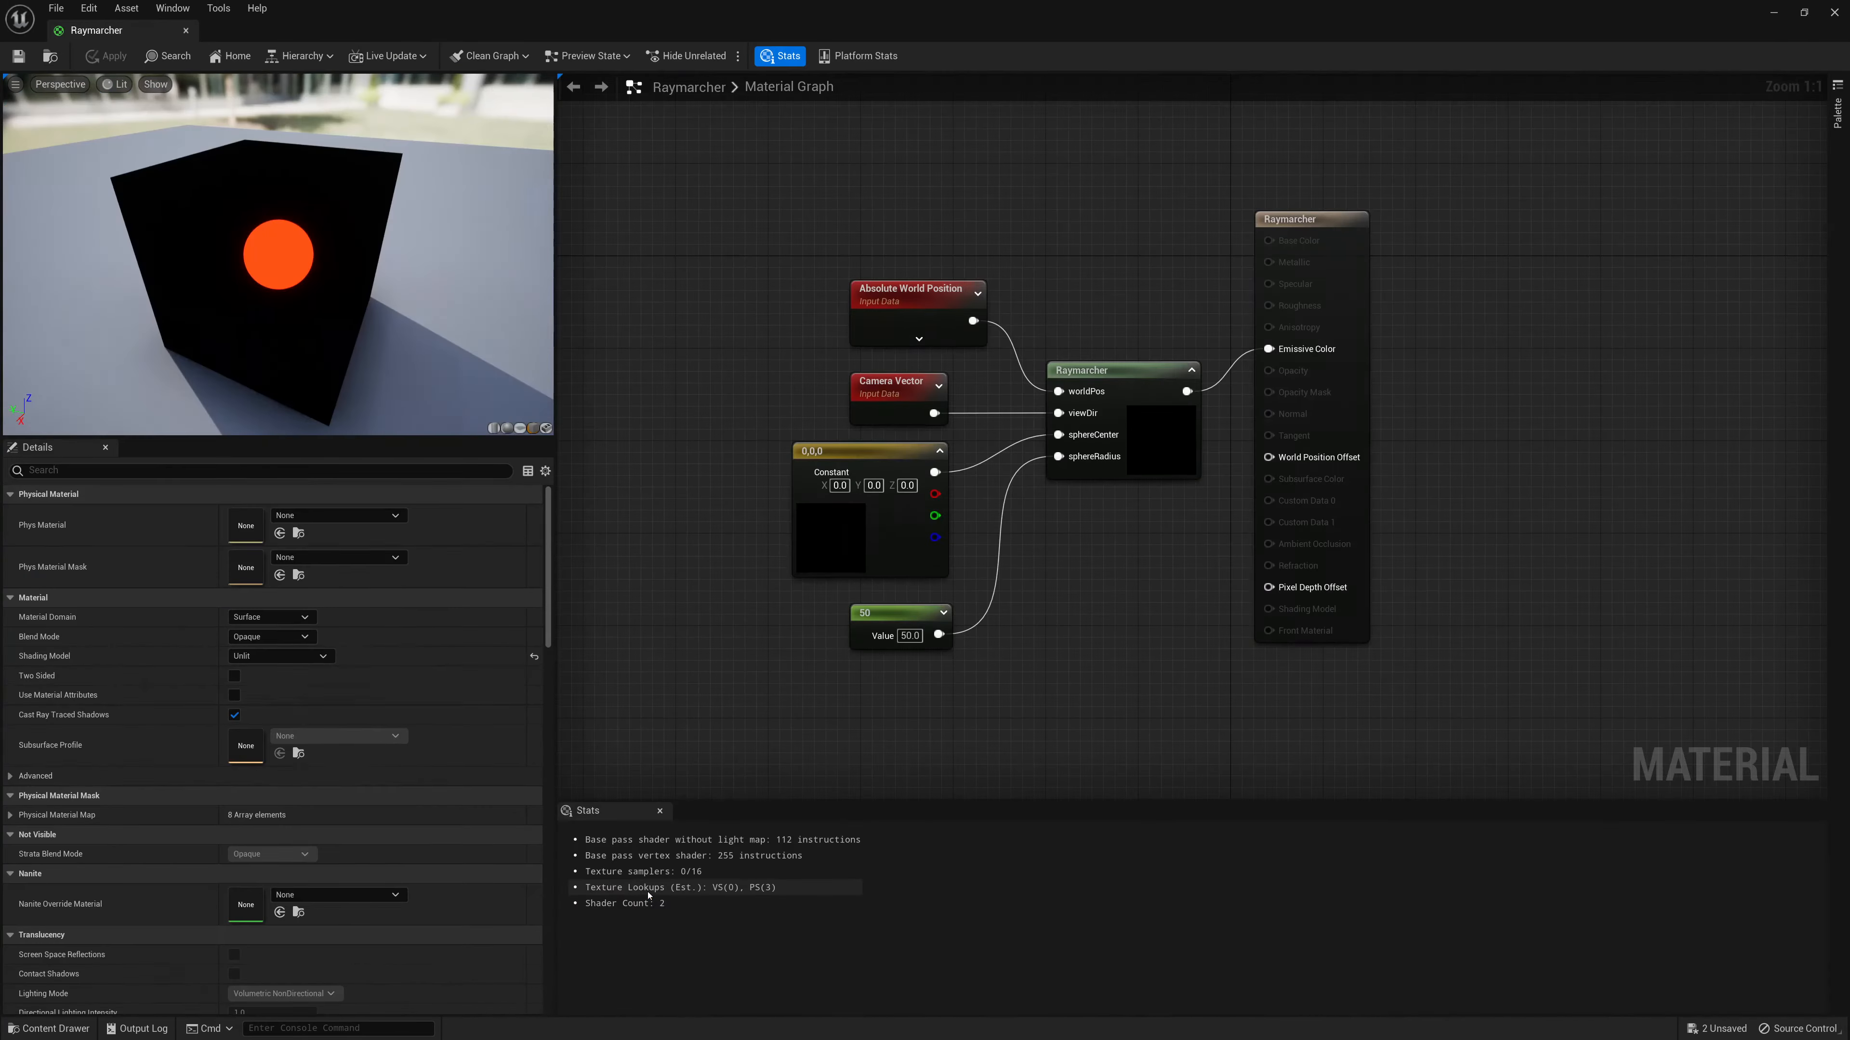
click(1091, 457)
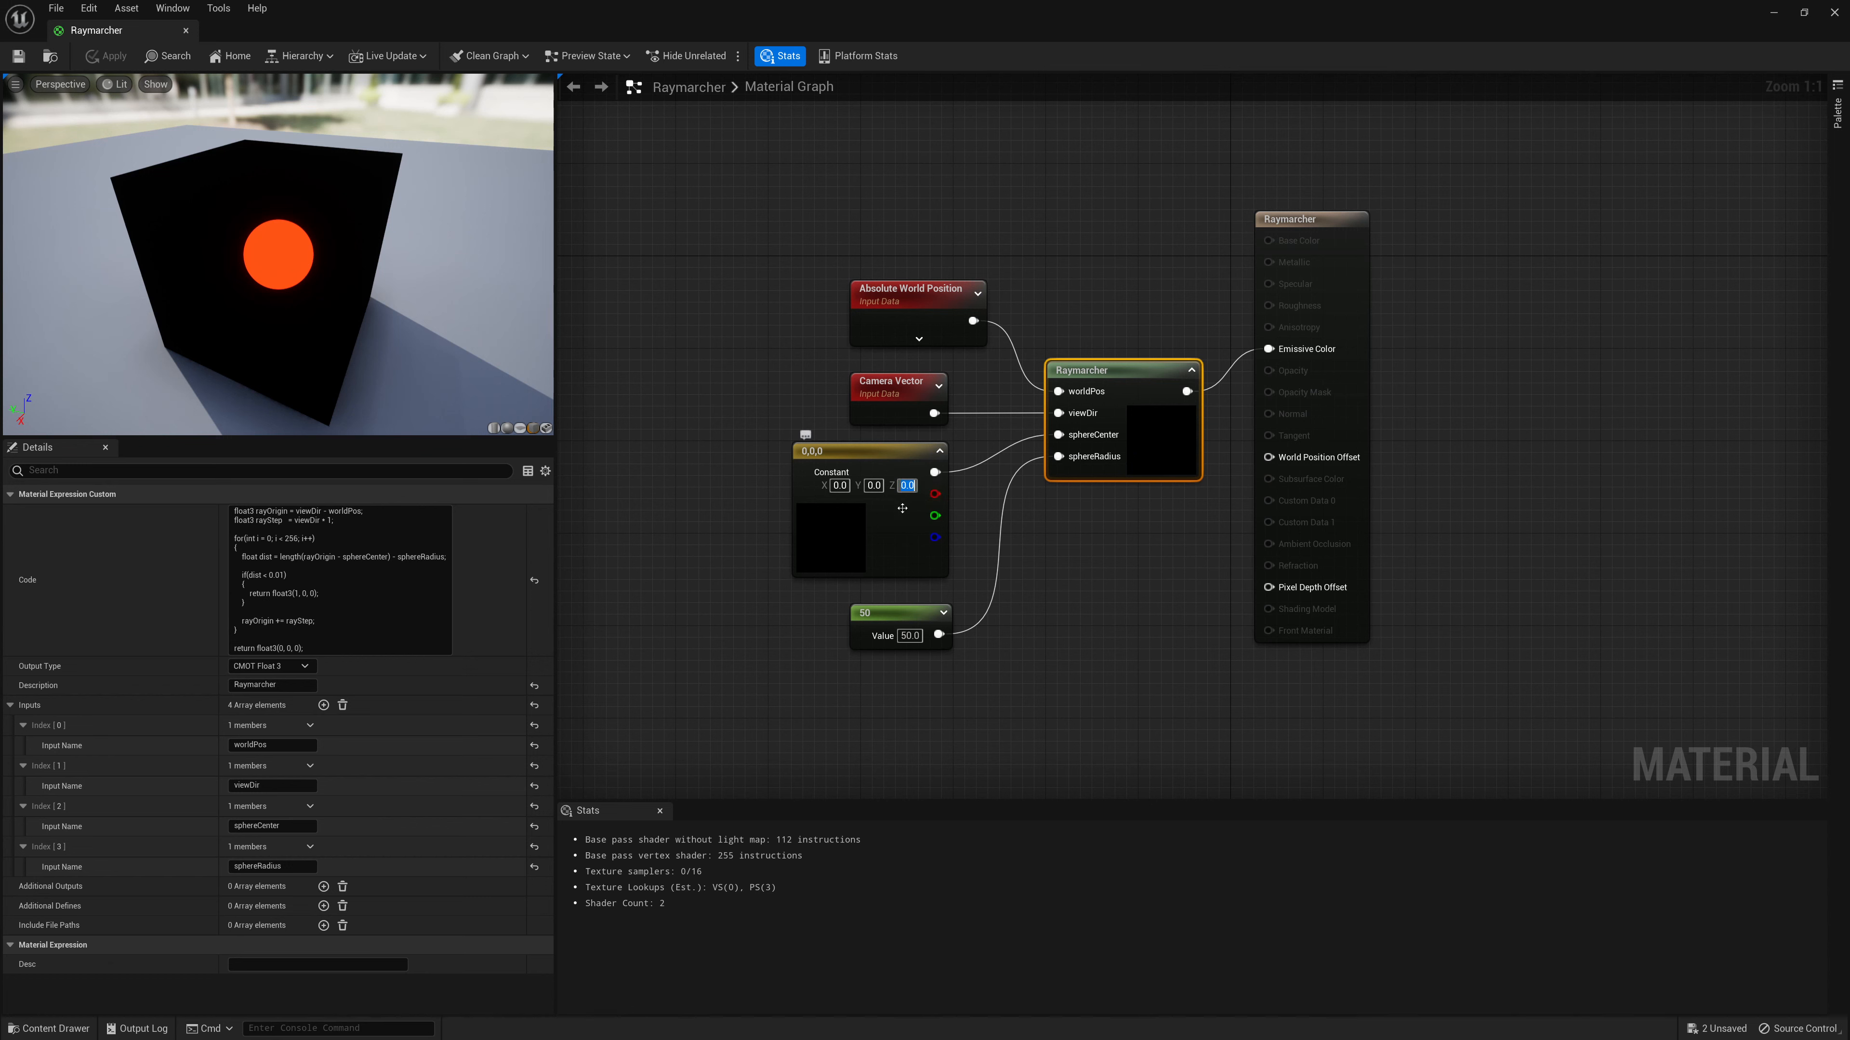
text(1)
key(Return)
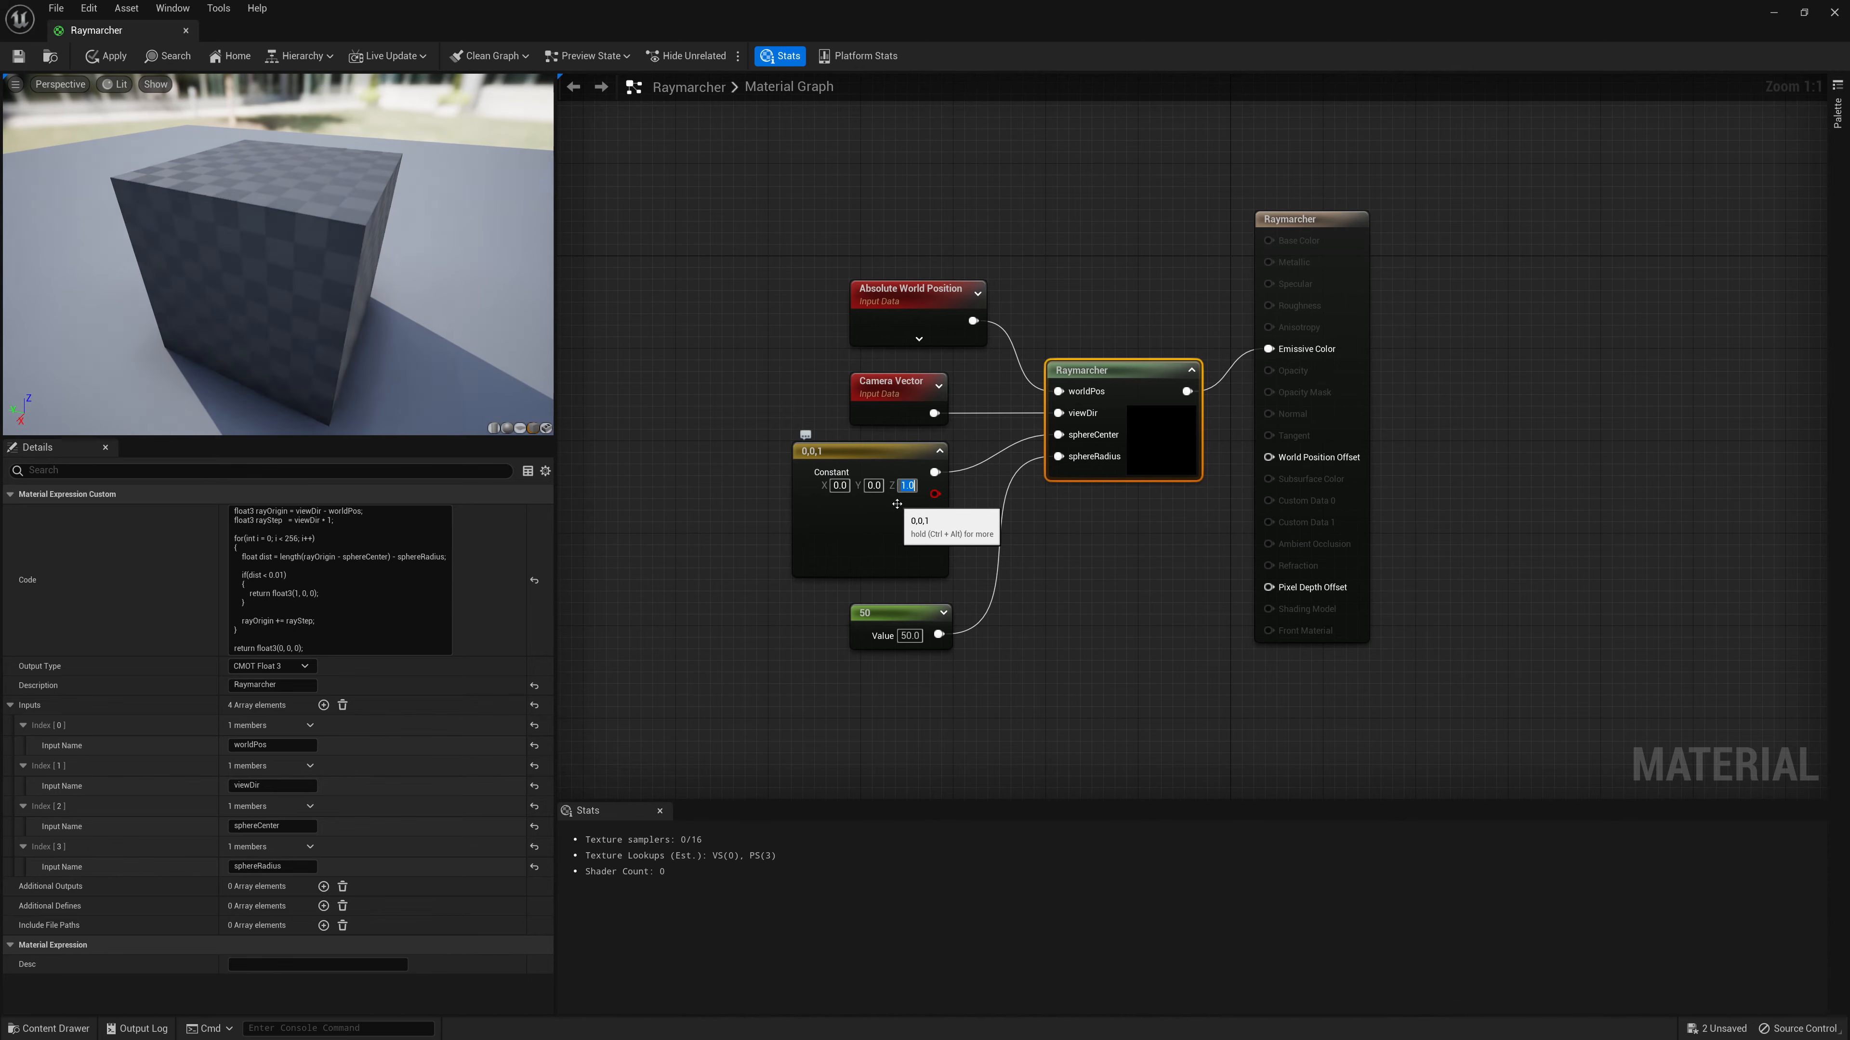
drag(791, 19, 757, 2)
scroll(326, 281, down, 2)
scroll(313, 265, up, 3)
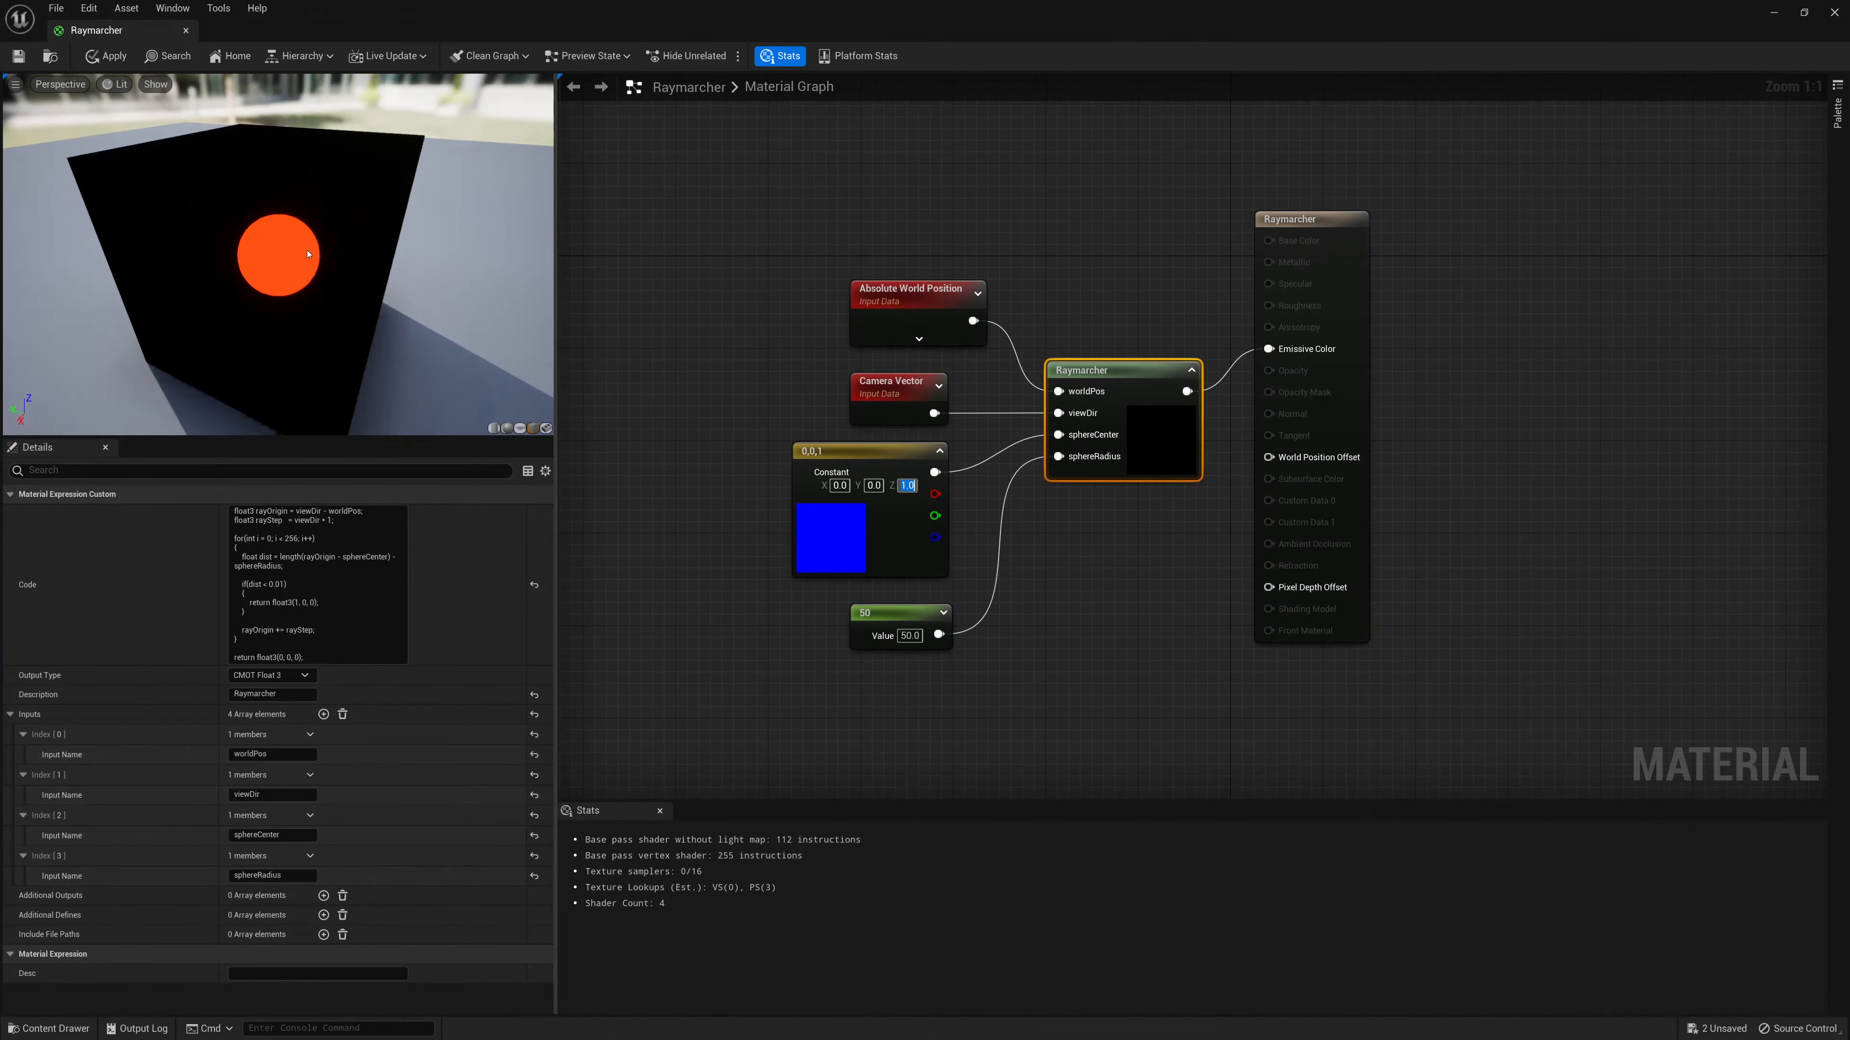
scroll(311, 263, down, 3)
scroll(311, 263, up, 8)
scroll(311, 263, down, 9)
mouse_move(311, 263)
mouse_down()
mouse_move(364, 237)
mouse_move(322, 231)
mouse_up()
Try Z values of 2 and 10 in the sphereCenter constant and check the sphere's offset in the preview
click(907, 487)
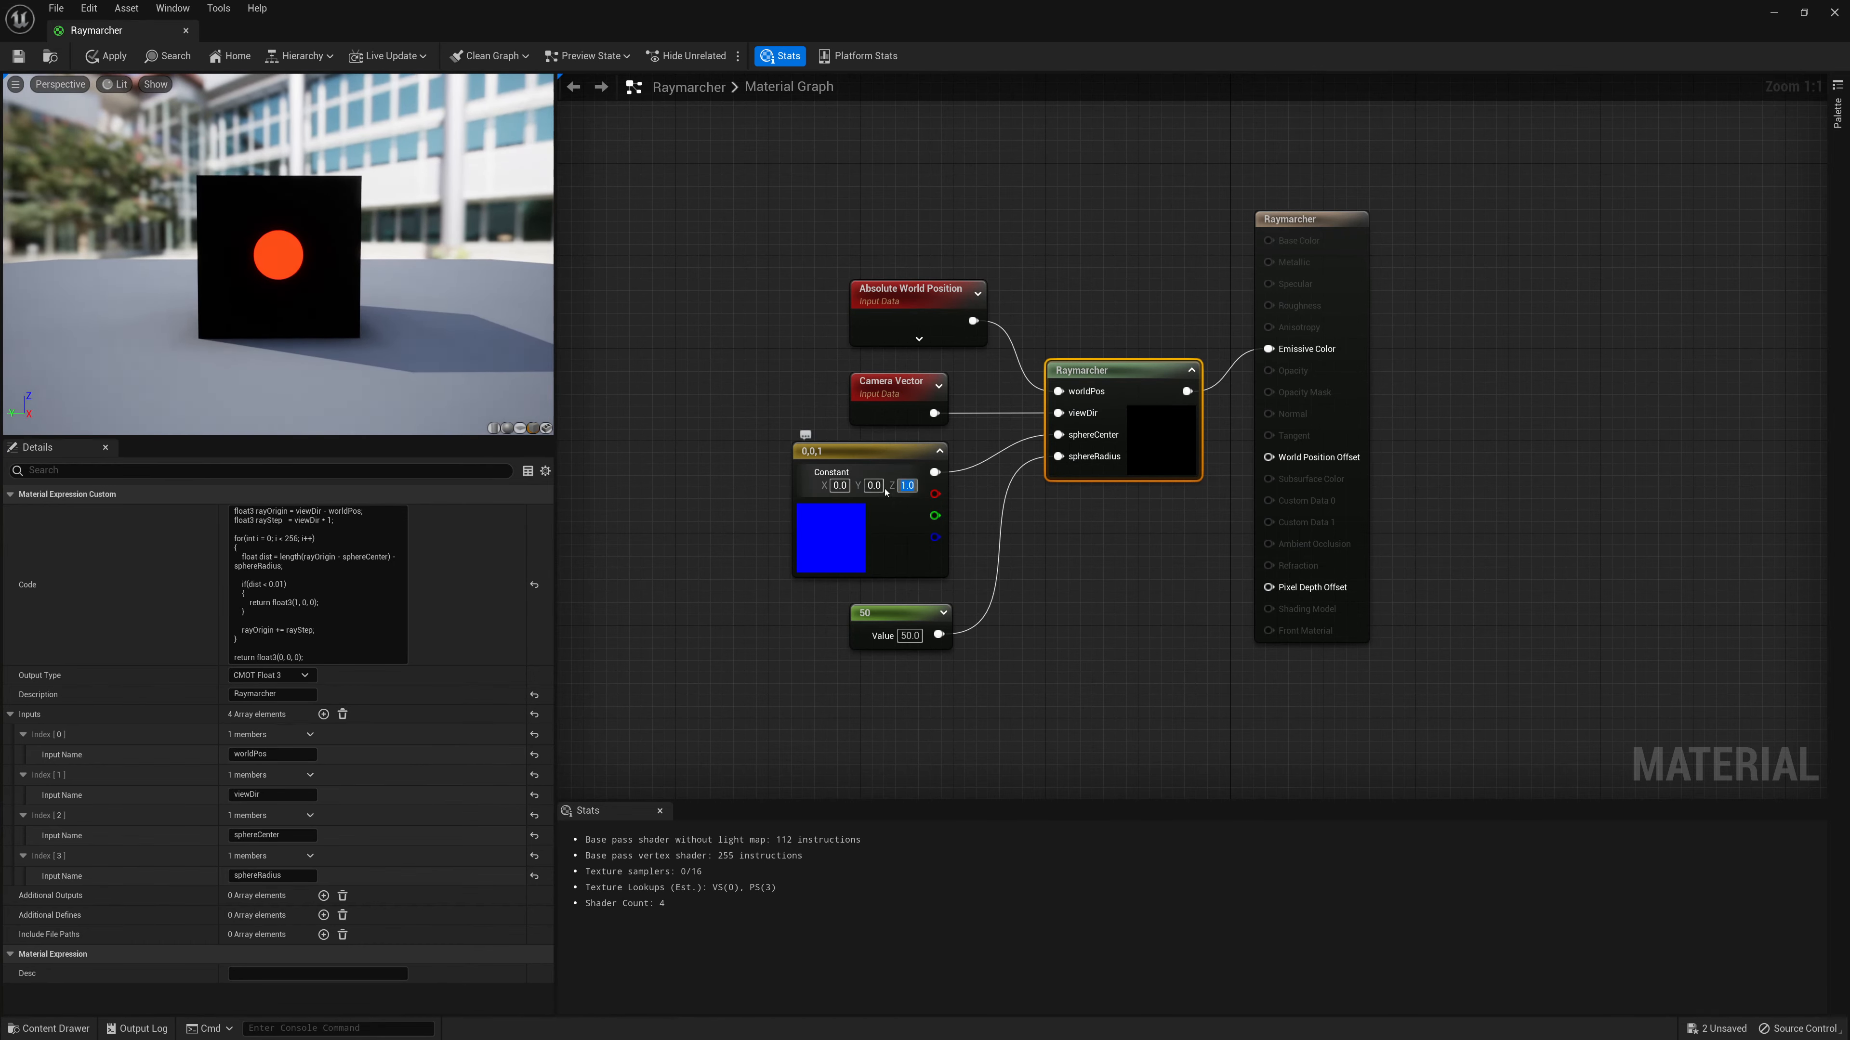
text(2)
key(Return)
text(10)
key(Return)
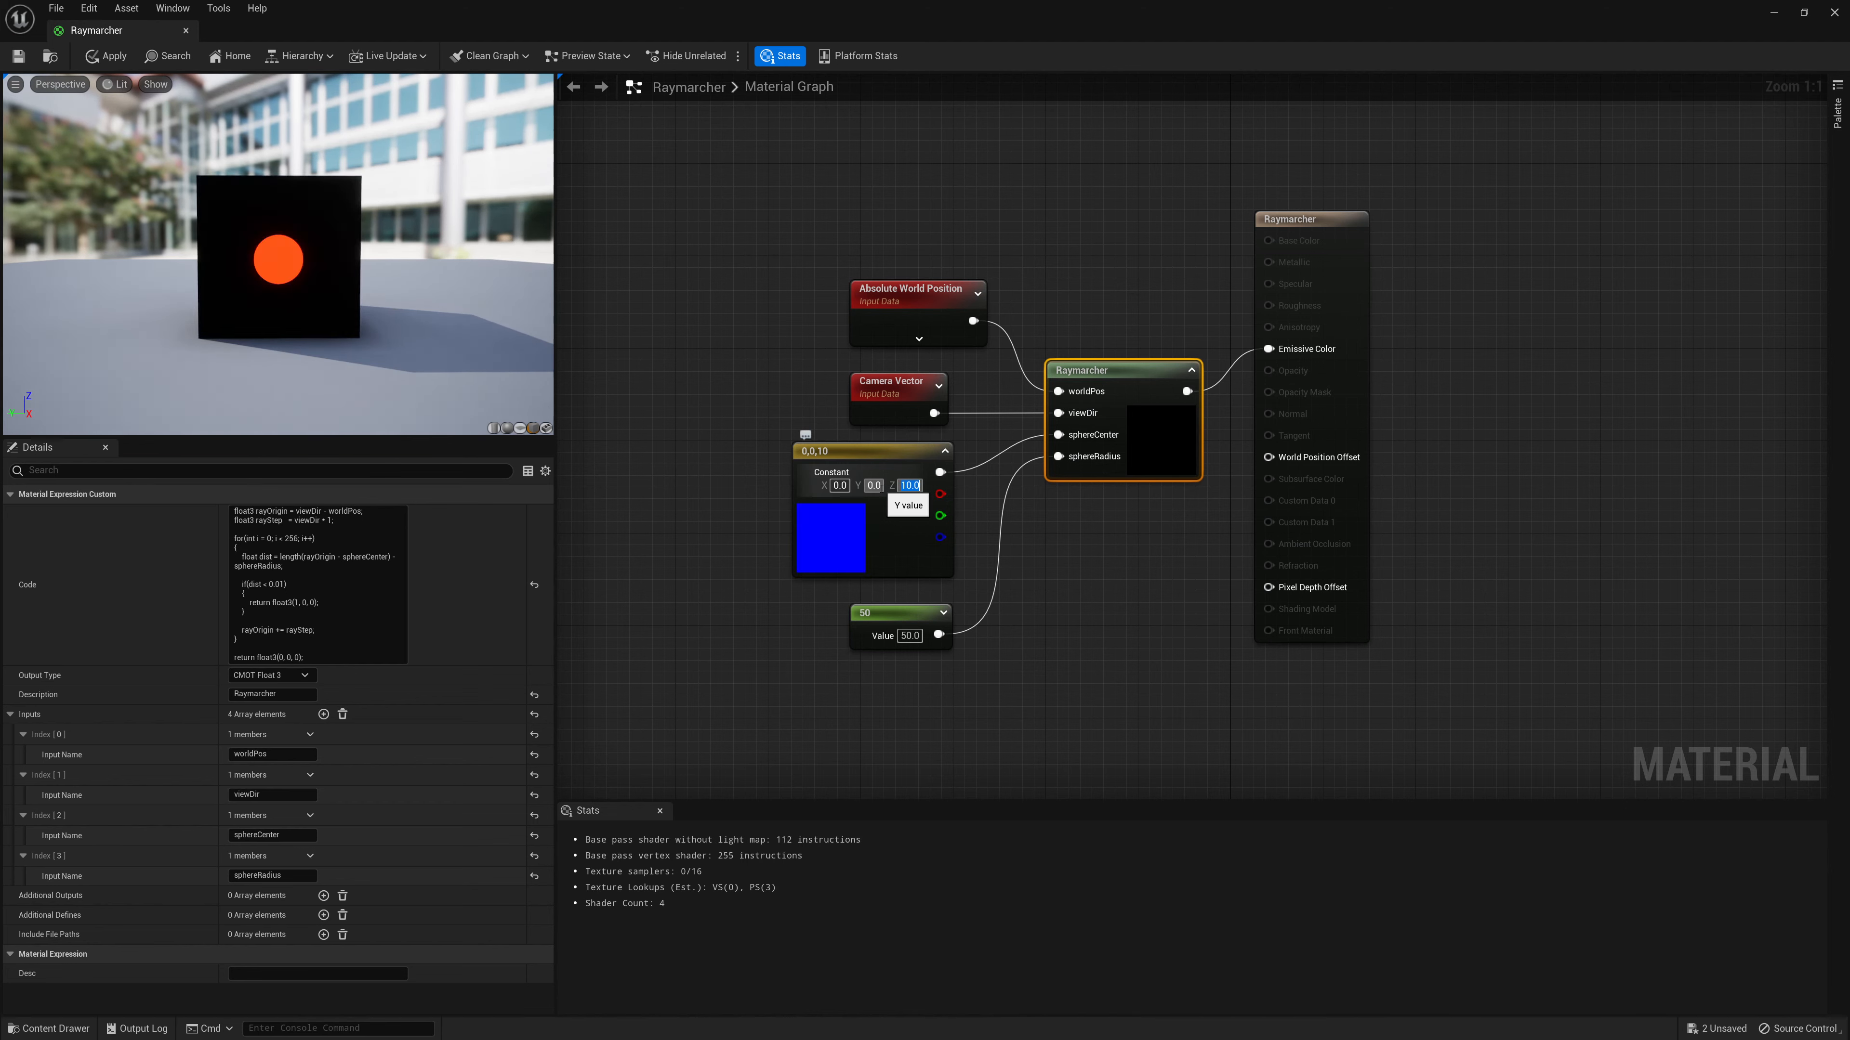
drag(476, 361, 236, 365)
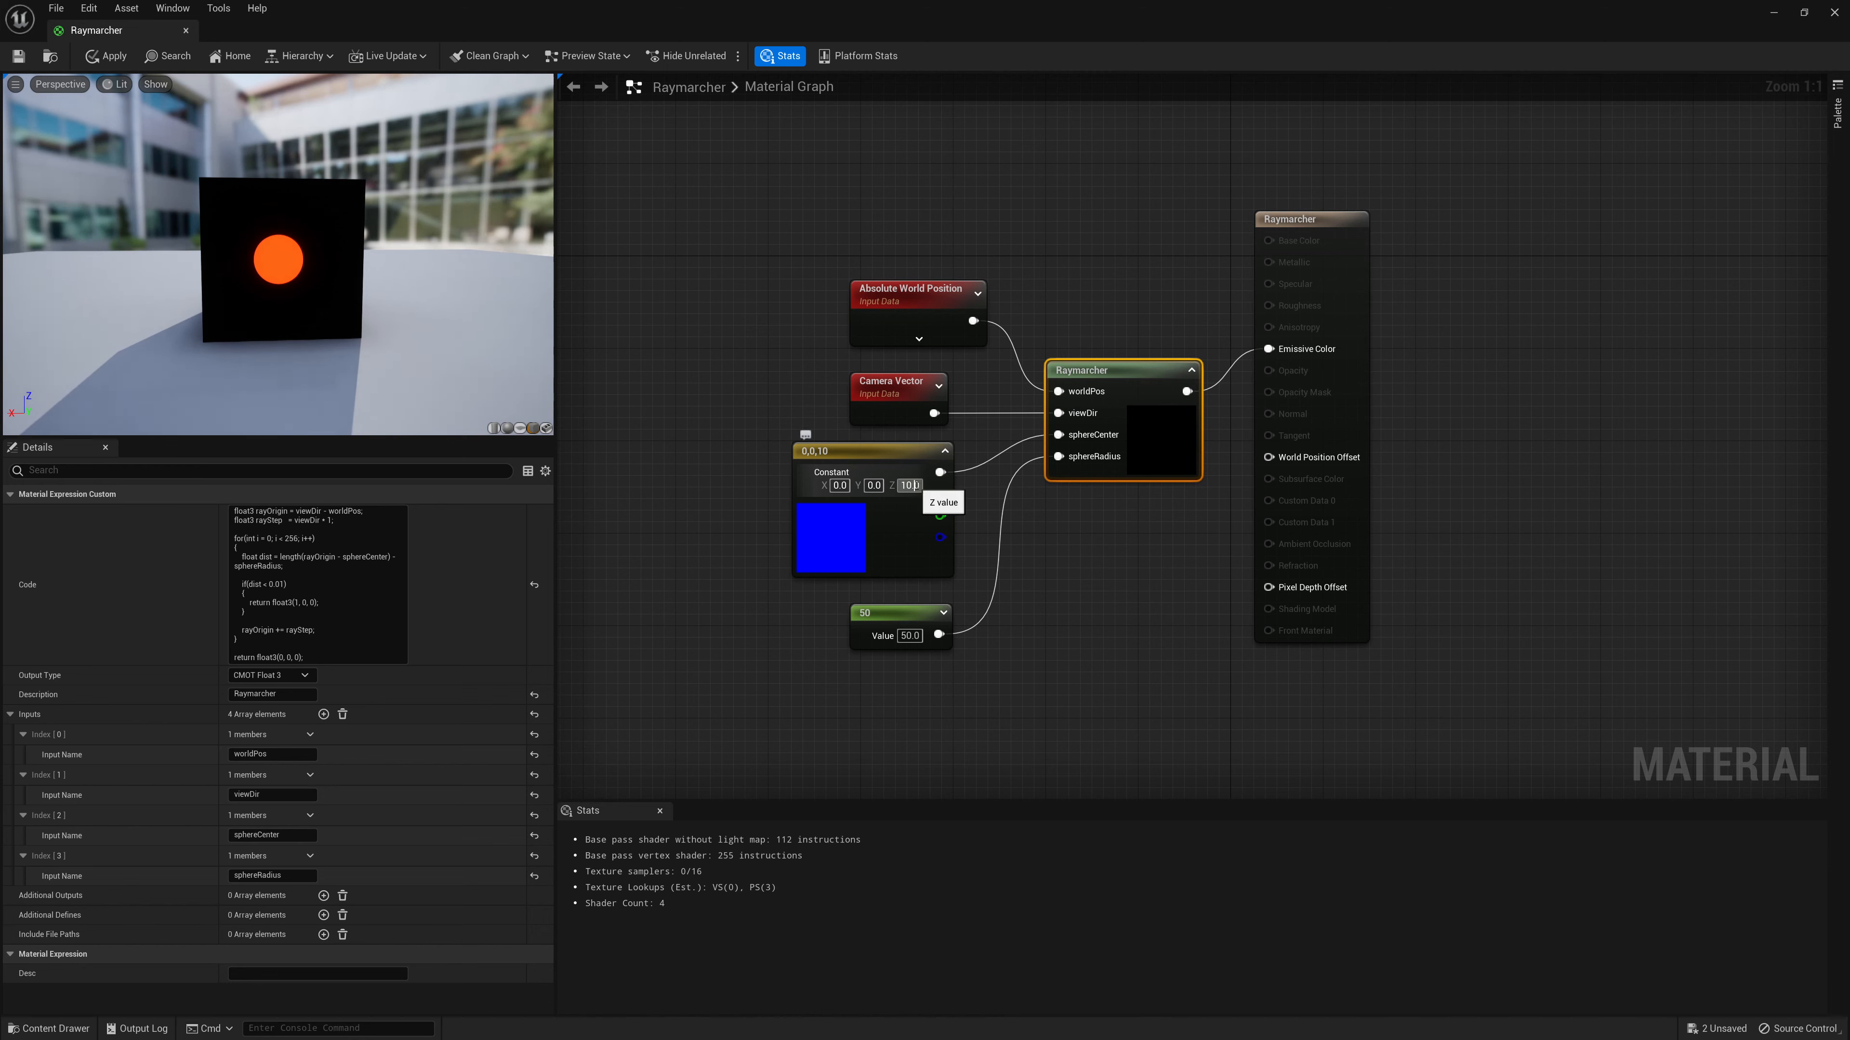
Set the sphereCenter constant's Z to 100 and view the preview cube from another angle
text(100)
key(Return)
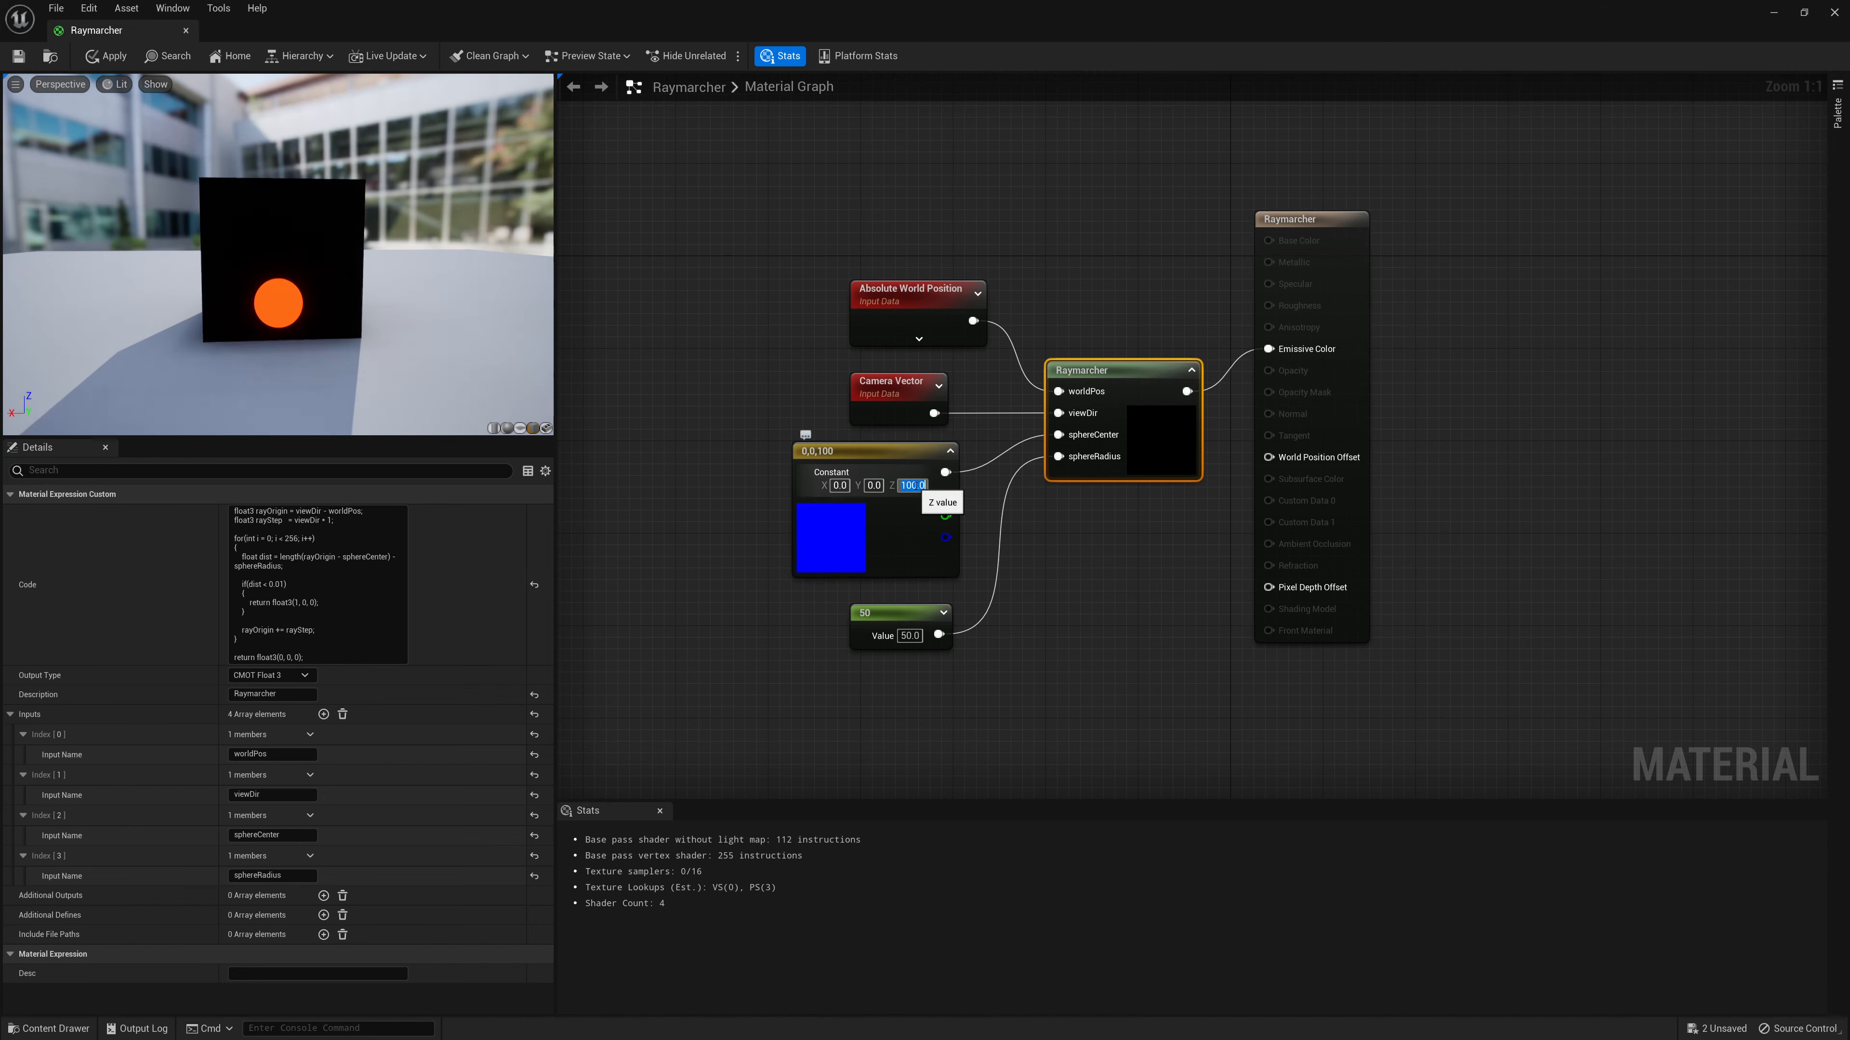
mouse_move(437, 342)
mouse_down()
mouse_move(495, 350)
mouse_move(437, 355)
mouse_up()
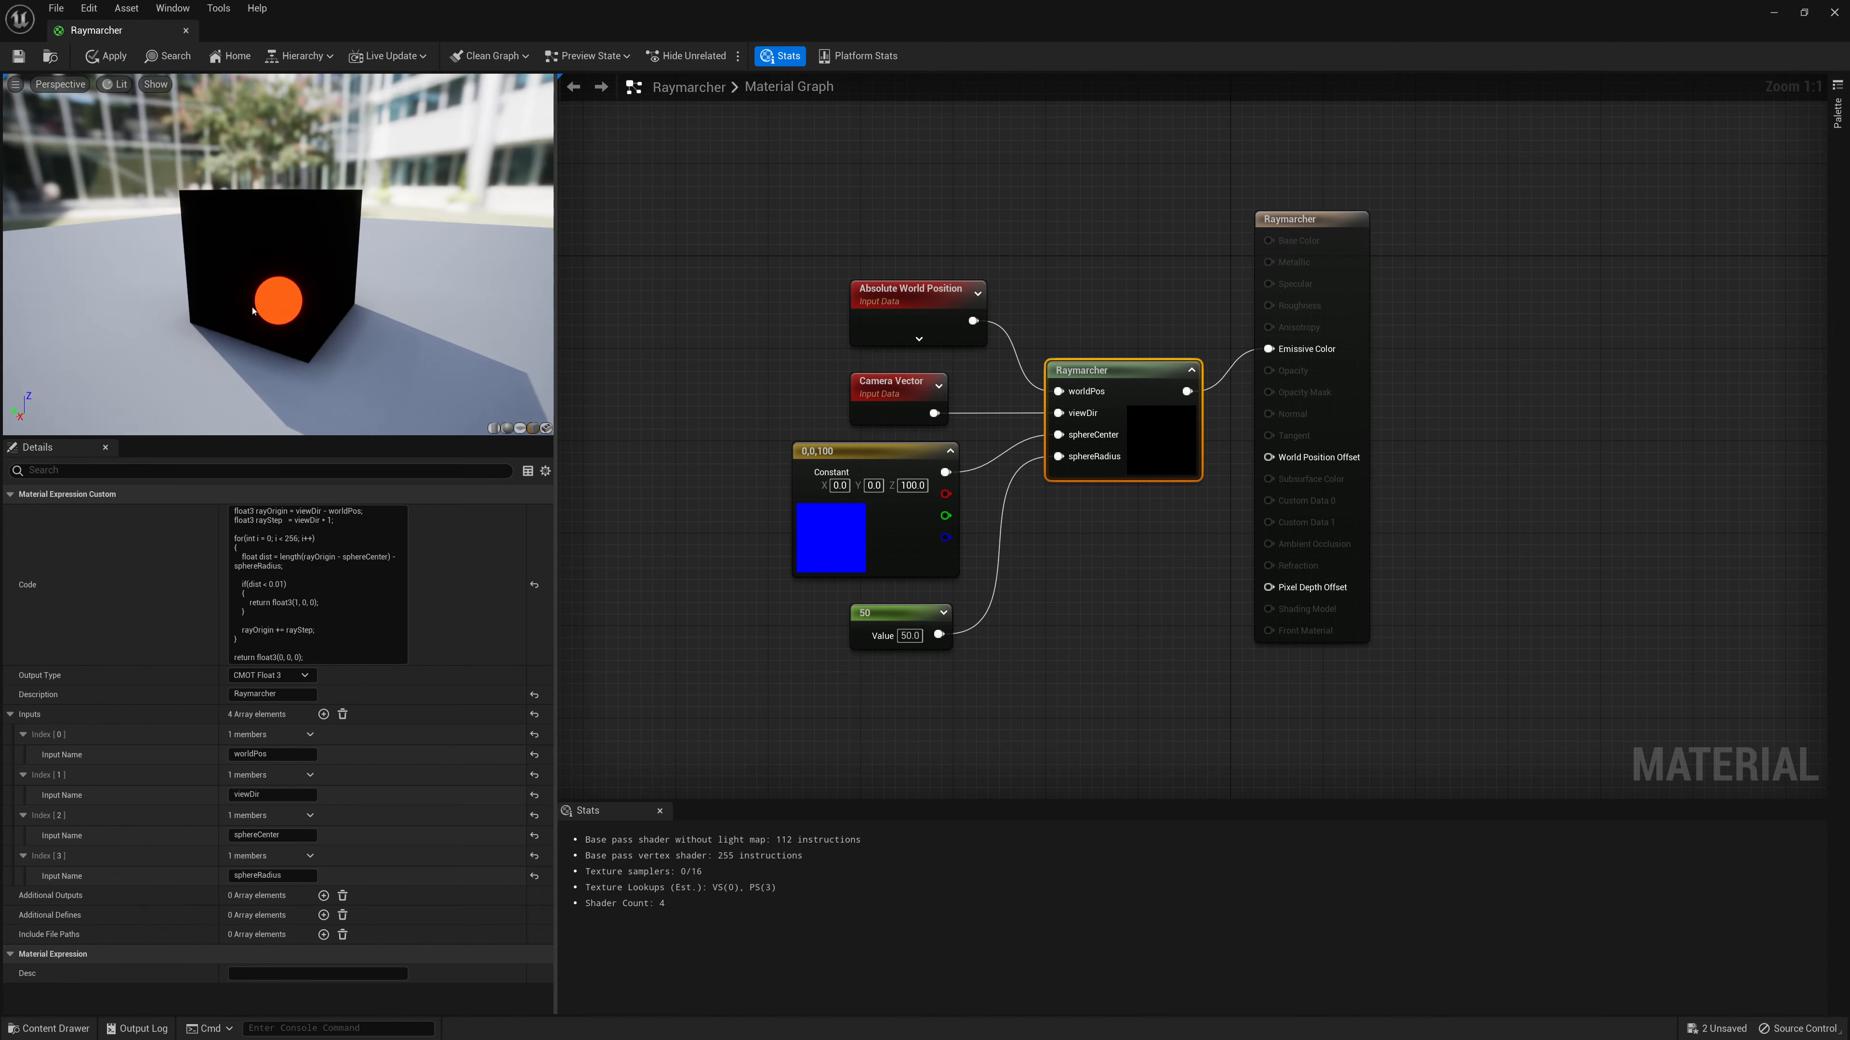
Restore the sphereCenter constant's Z to 0
click(912, 485)
text(0)
key(Return)
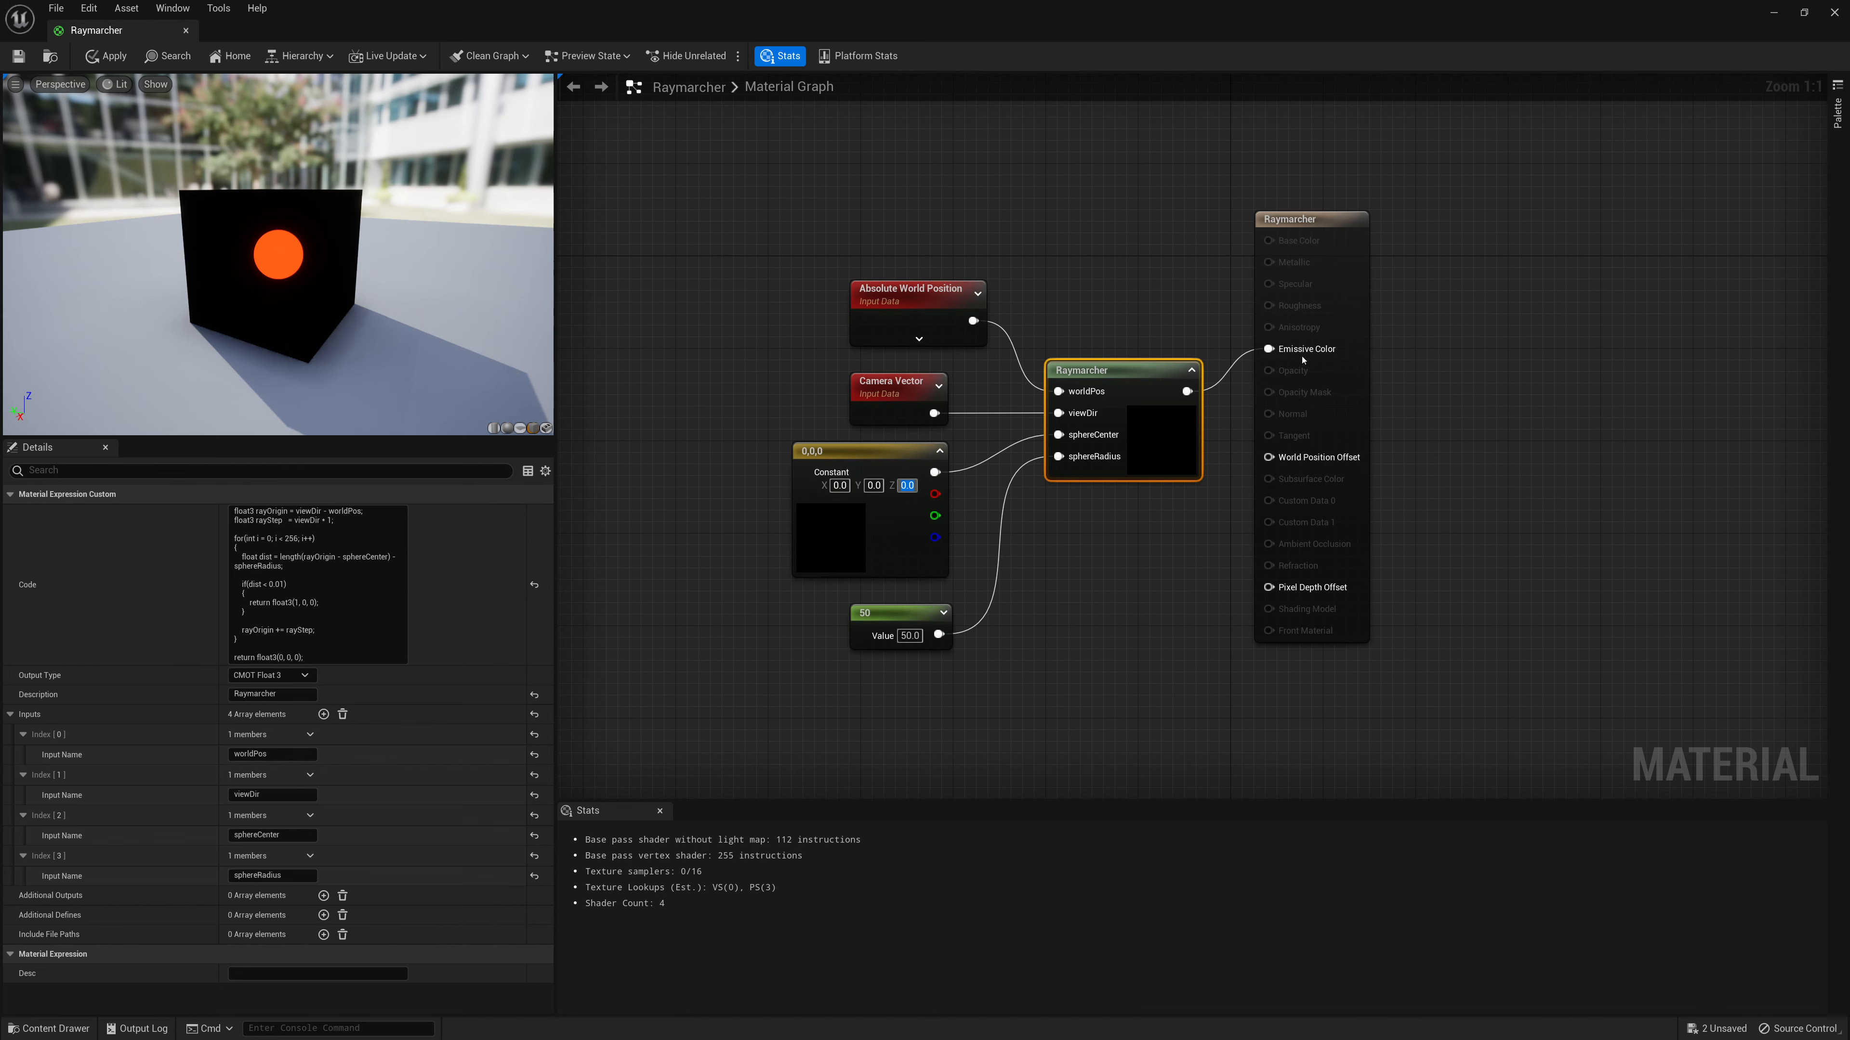
Return to the level, try moving the cube to -40 along X, then undo the move and view the cube from farther away
click(1767, 20)
key(w)
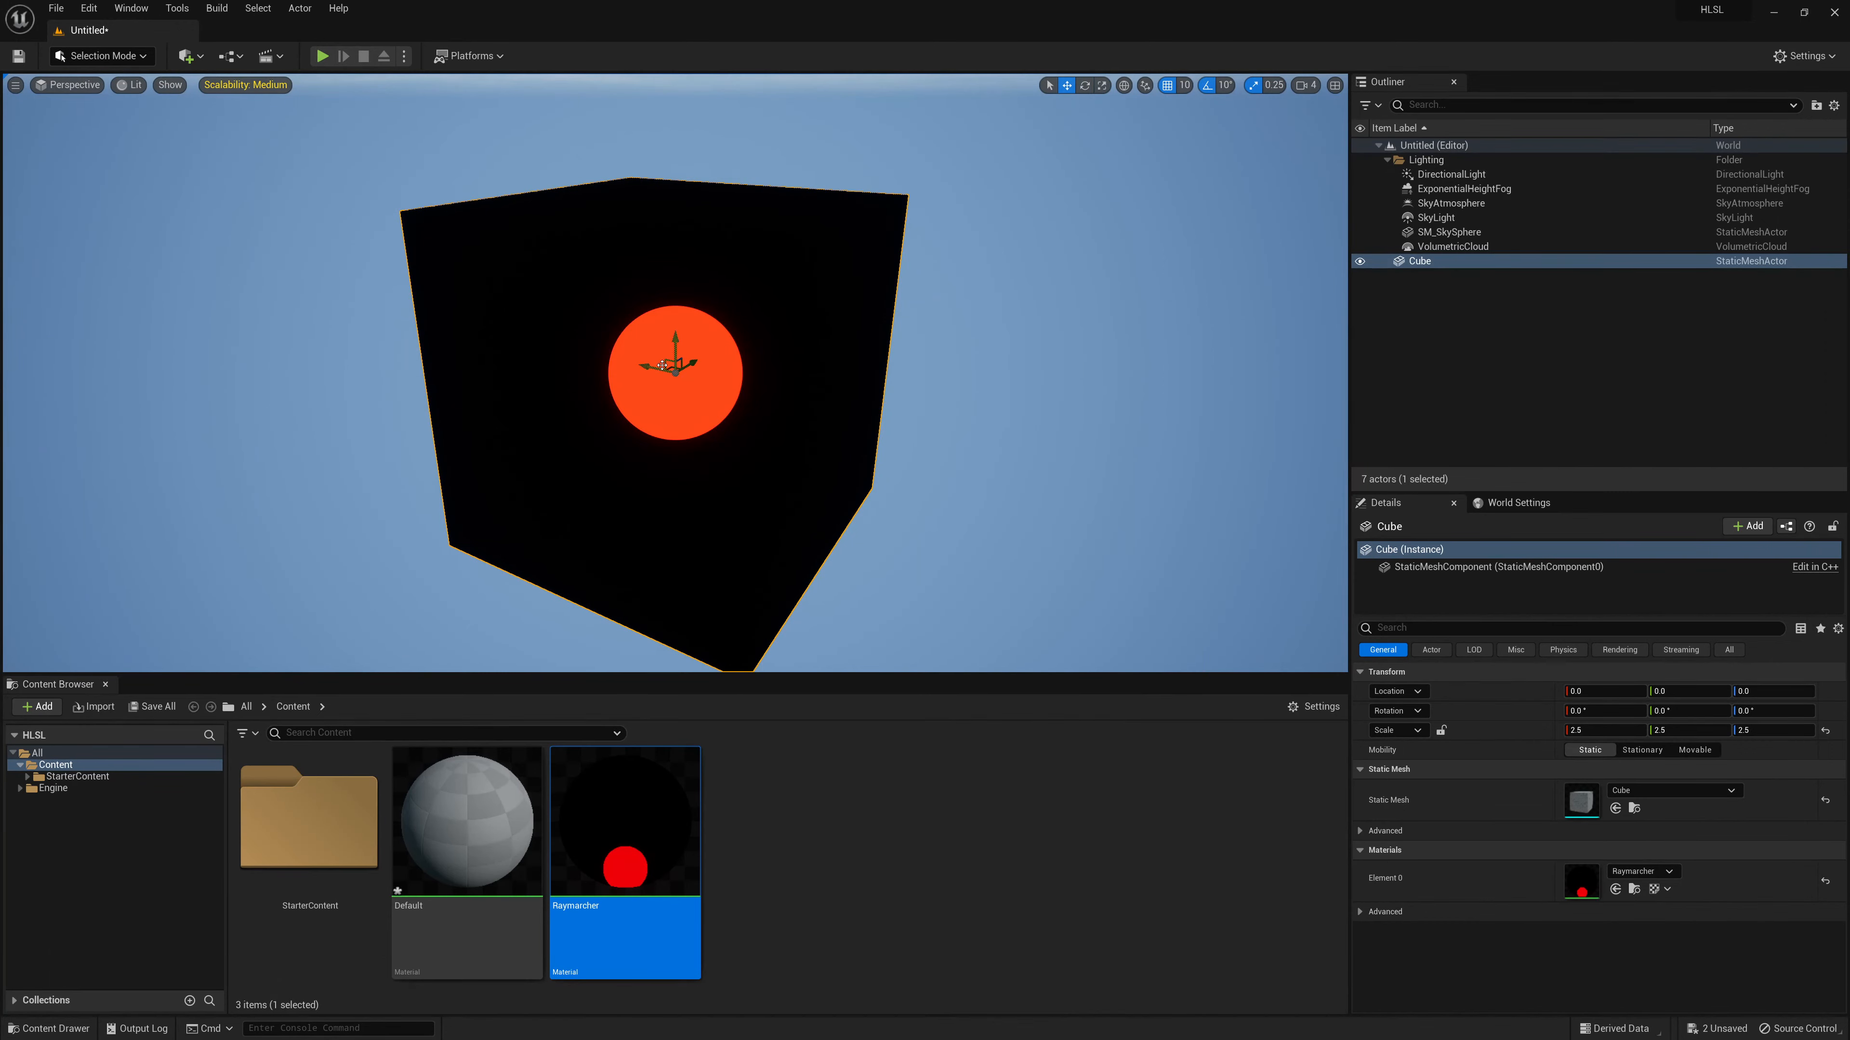
drag(659, 371, 703, 426)
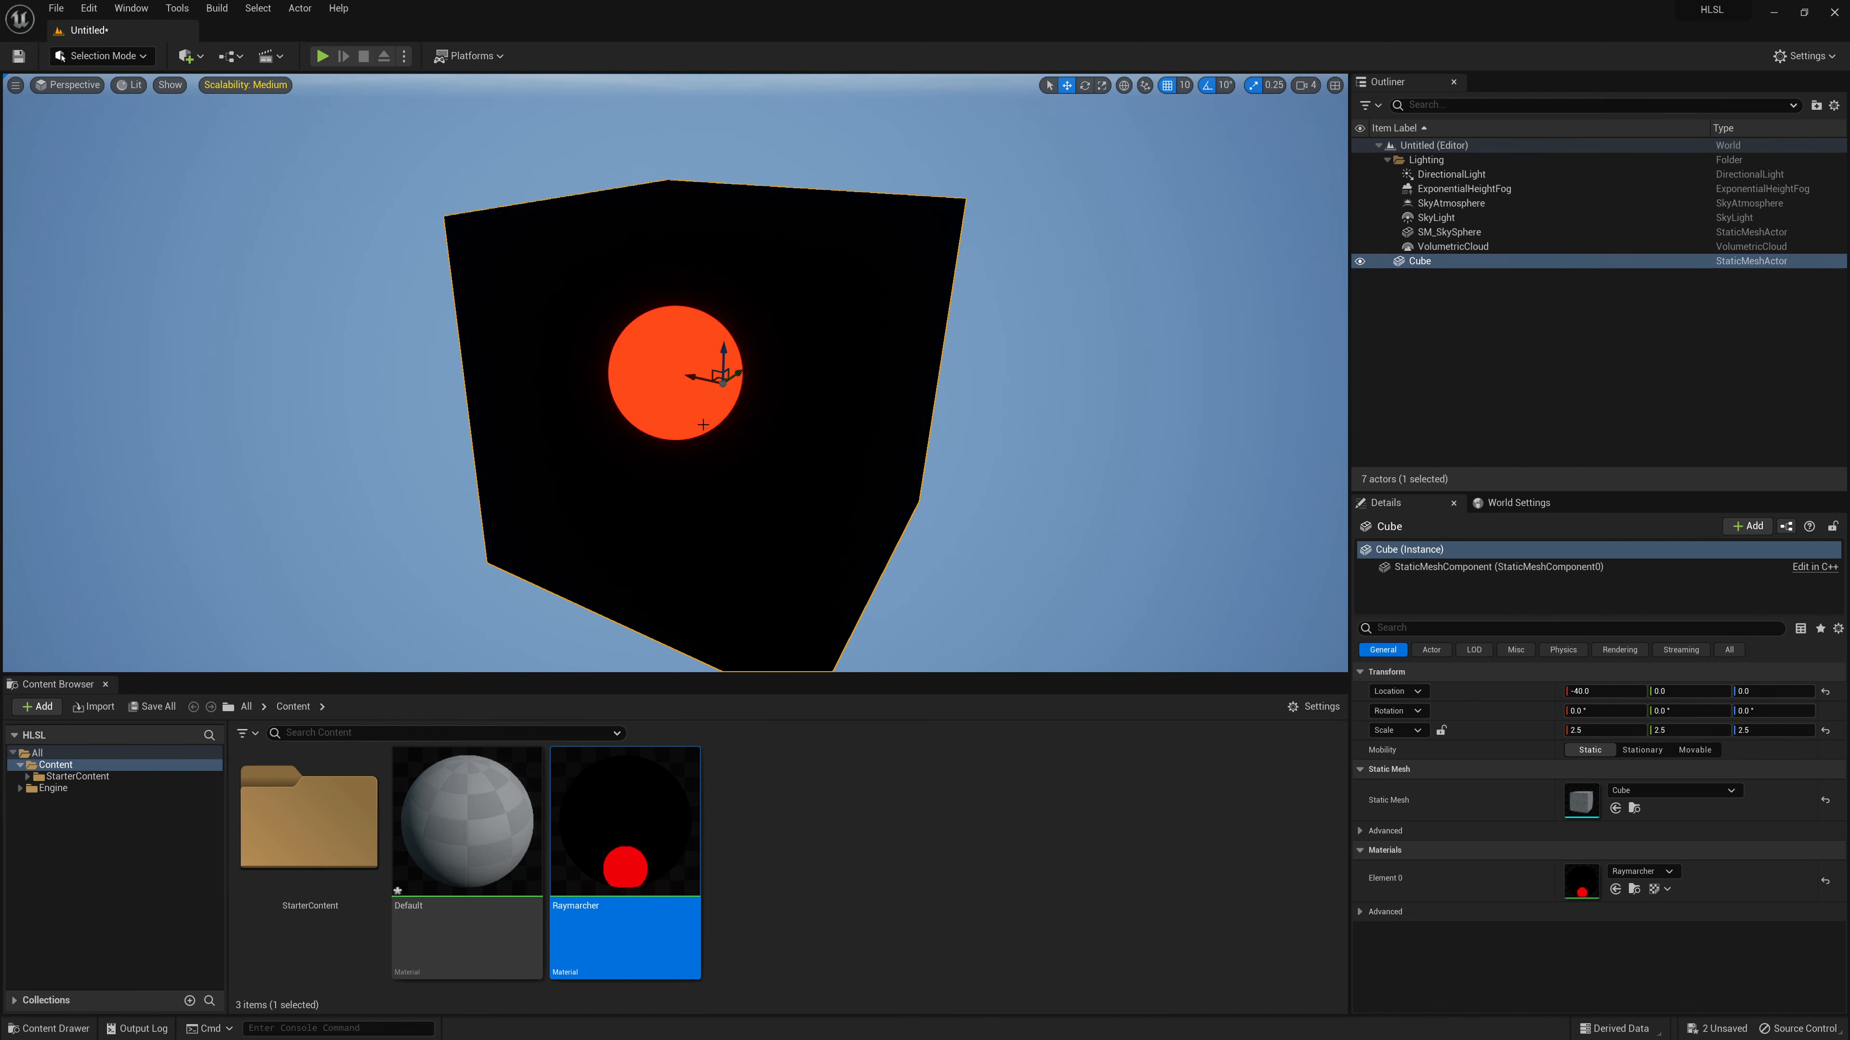
key(ctrl+z)
scroll(703, 425, down, 5)
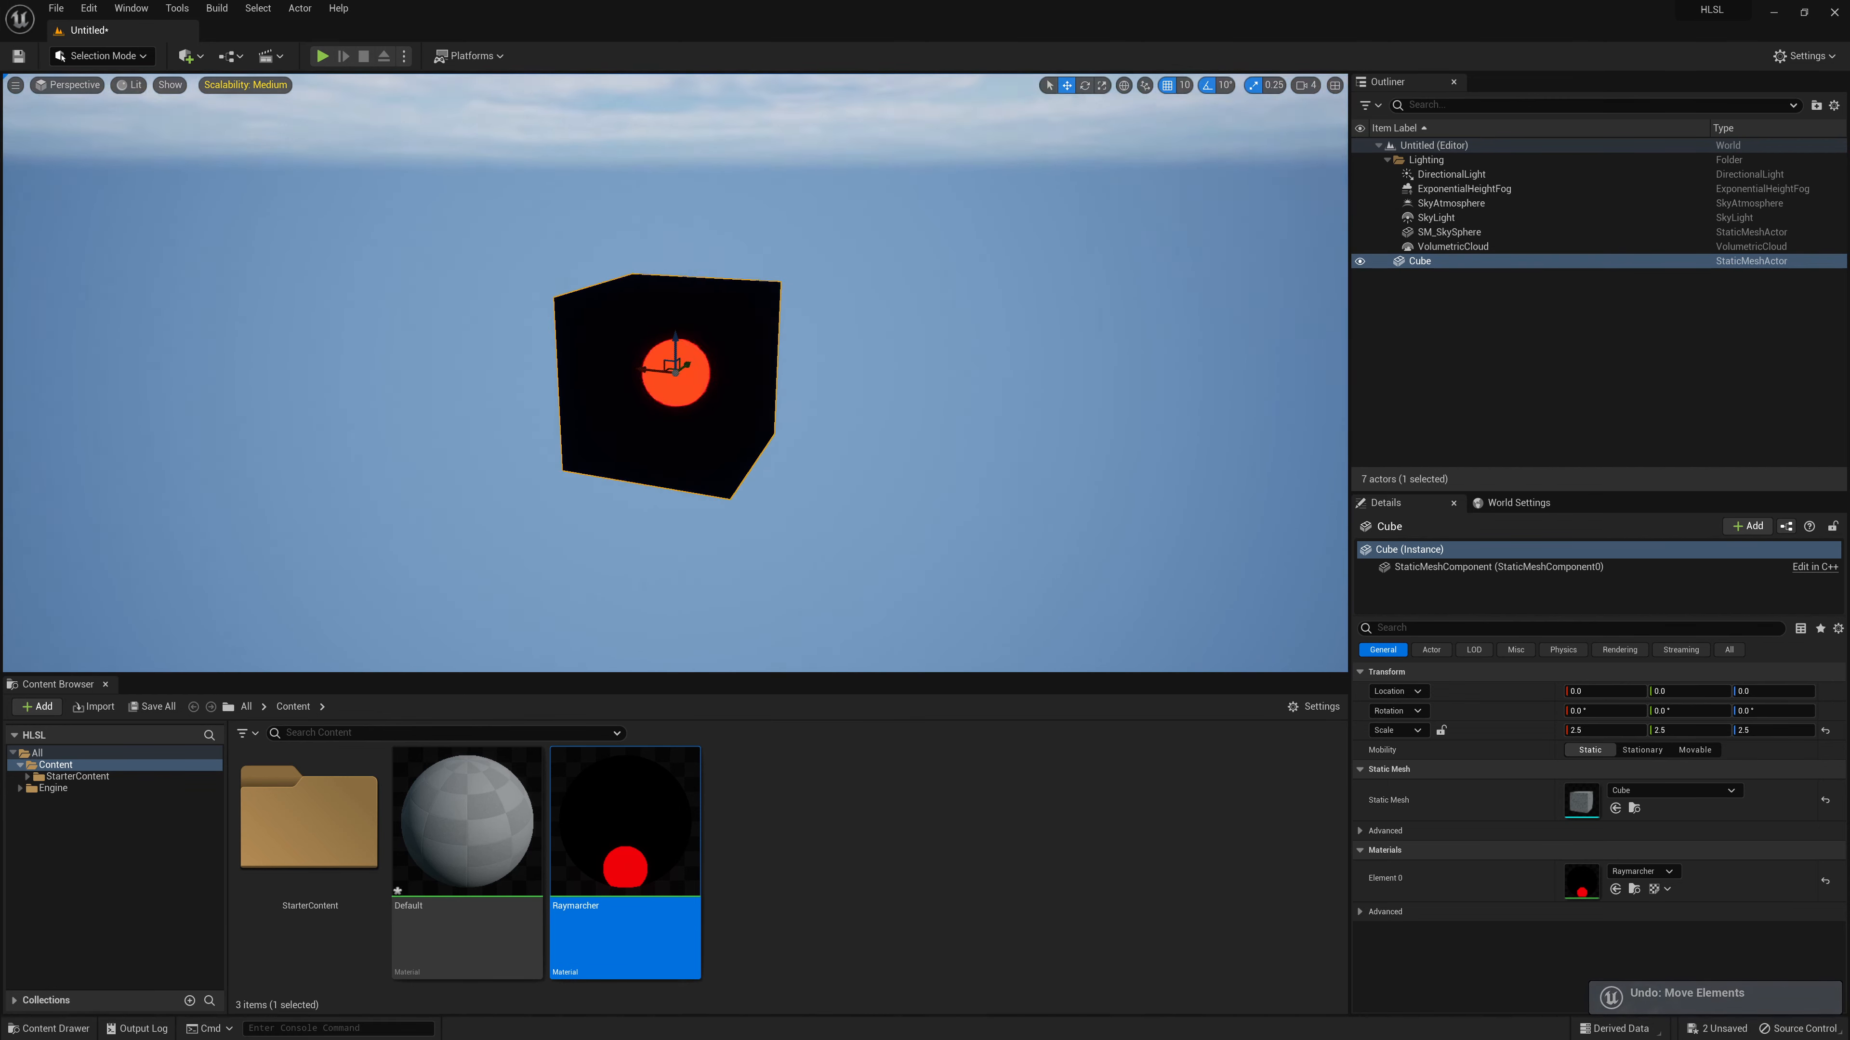
alt+drag(805, 389, 765, 407)
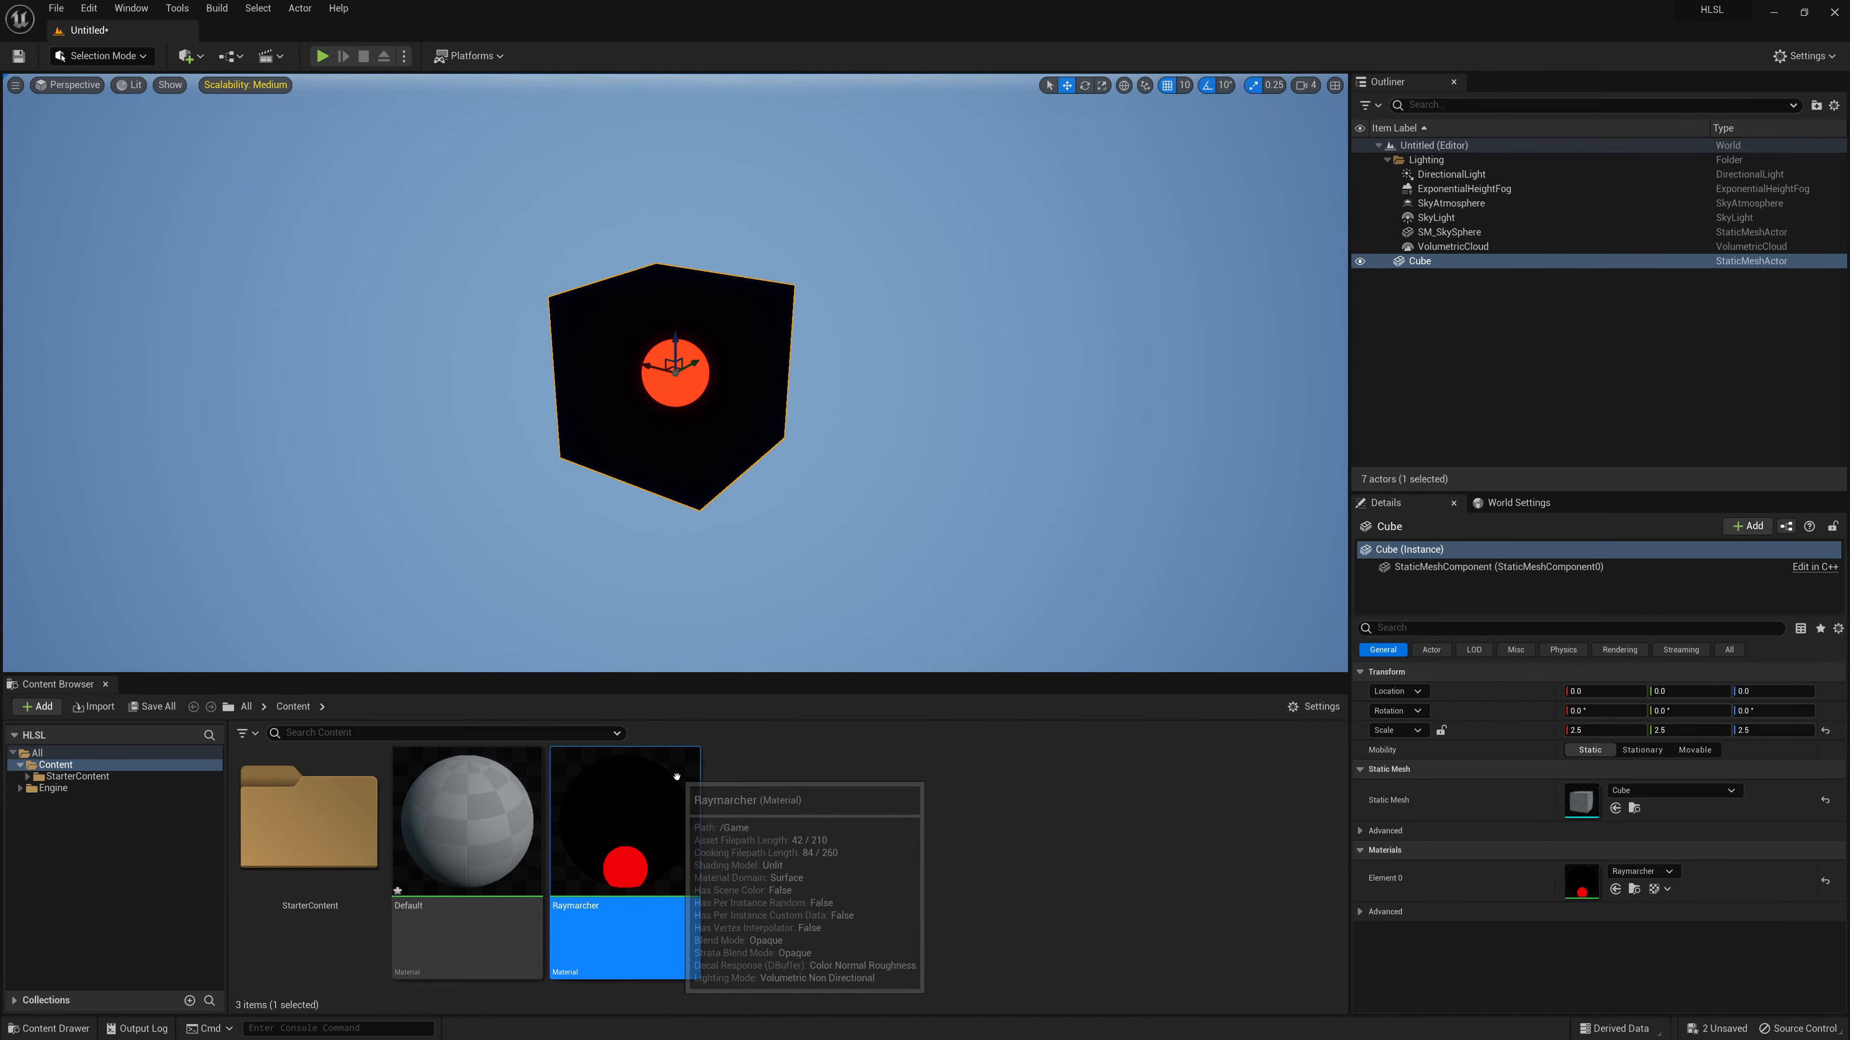
Reopen the Raymarcher material and move the Absolute World Position node up and farther from the custom node
double_click(676, 777)
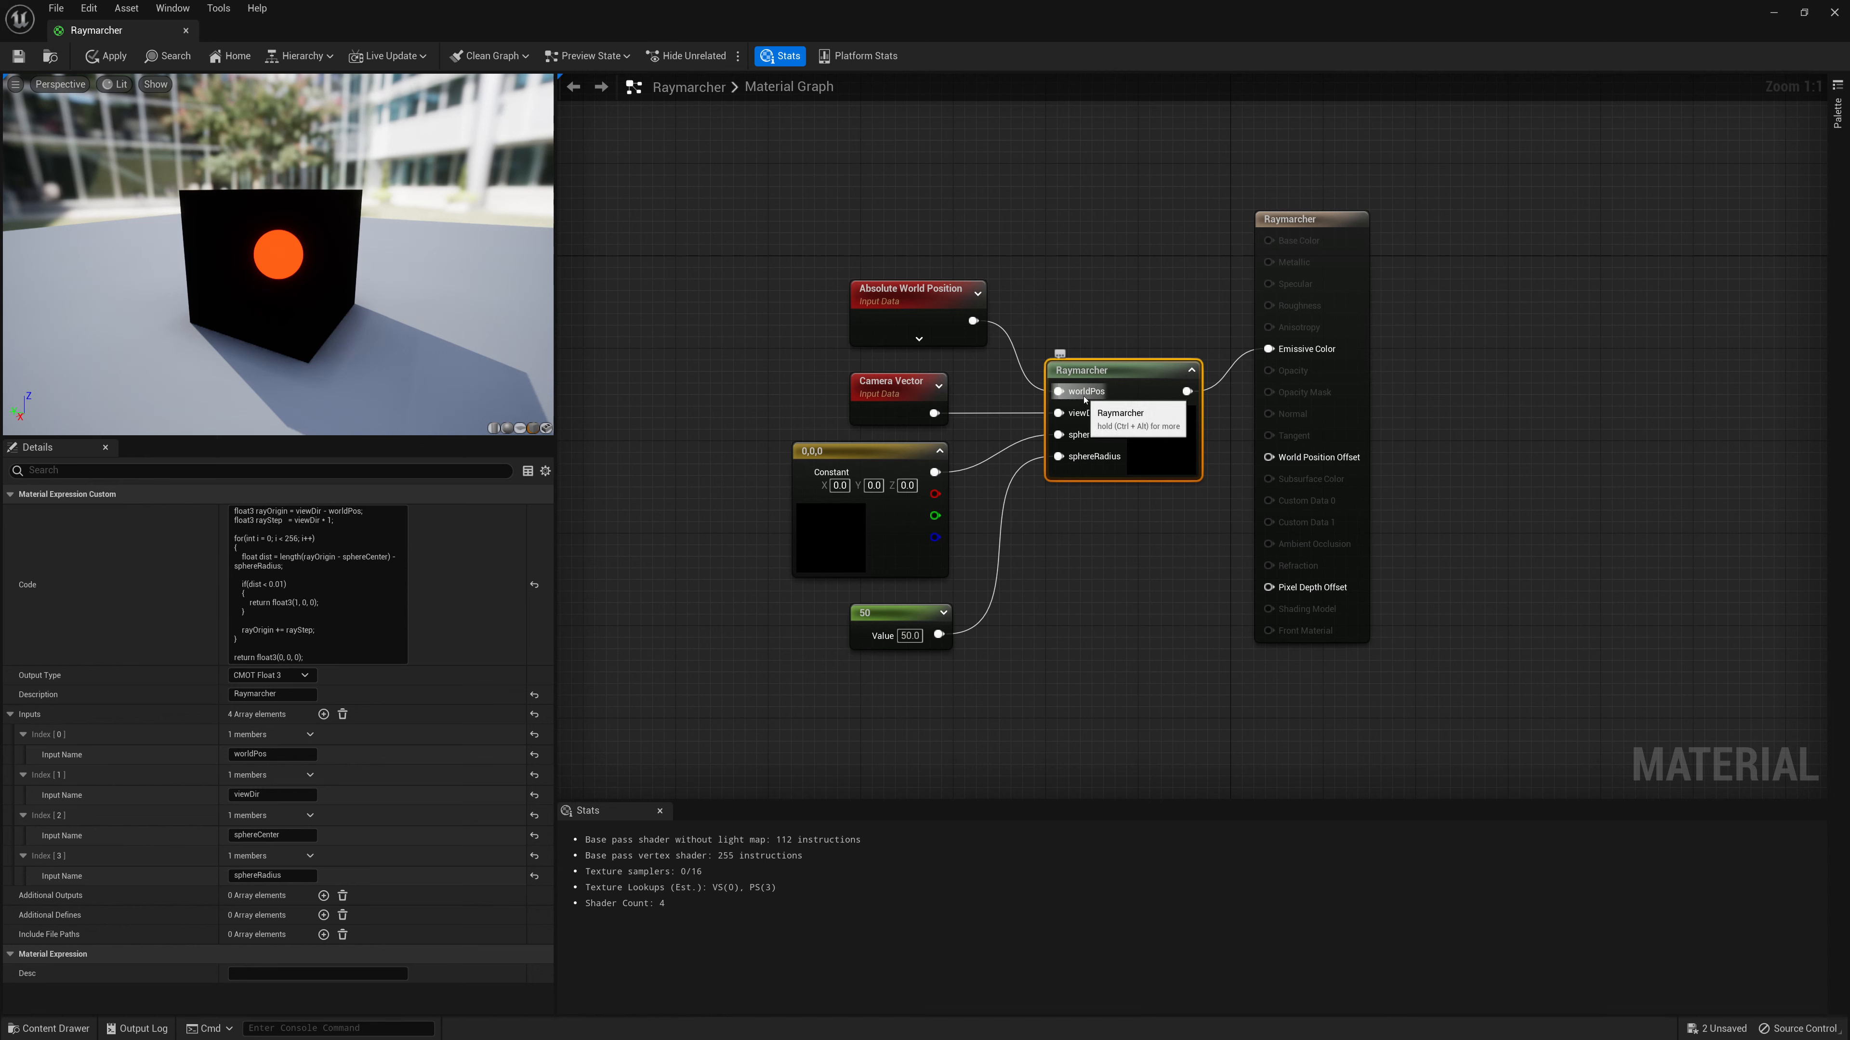
drag(915, 339, 836, 263)
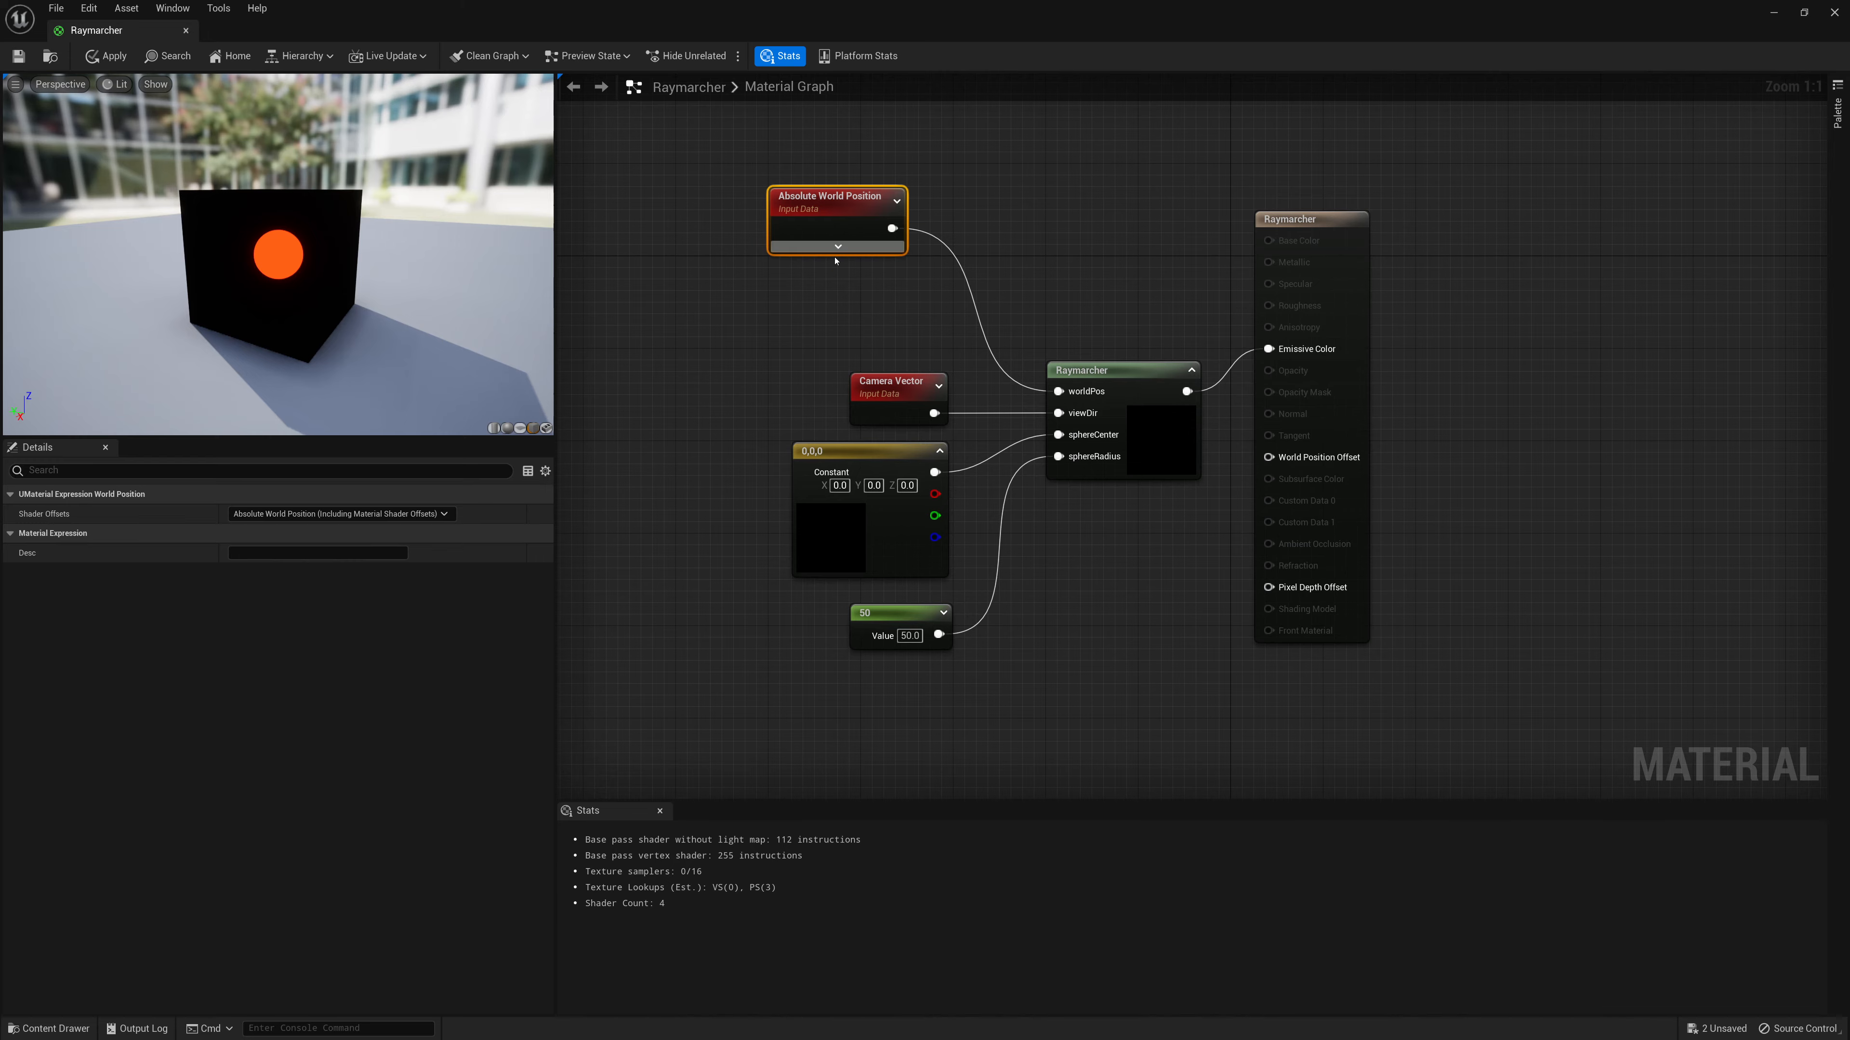
right_drag(836, 263, 810, 334)
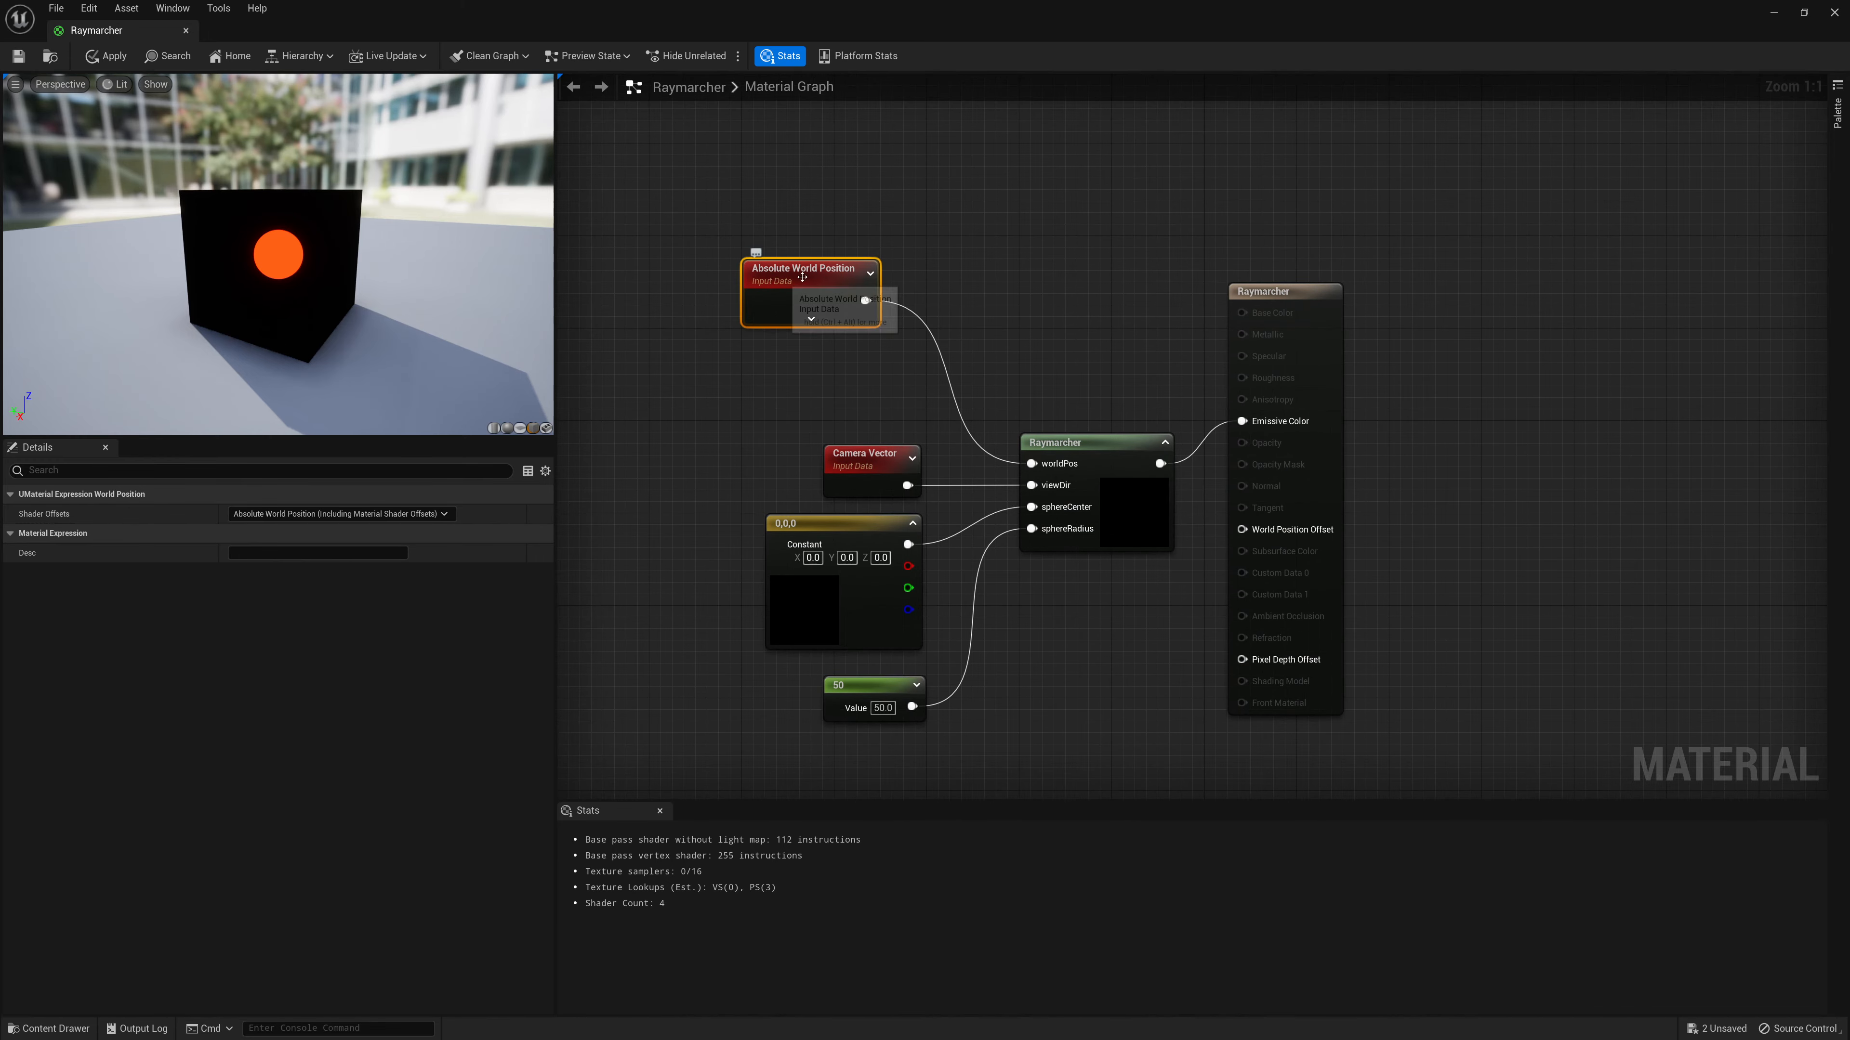
Add a Subtract node that takes Absolute World Position as A and a new Object Position node as B
drag(876, 306, 934, 267)
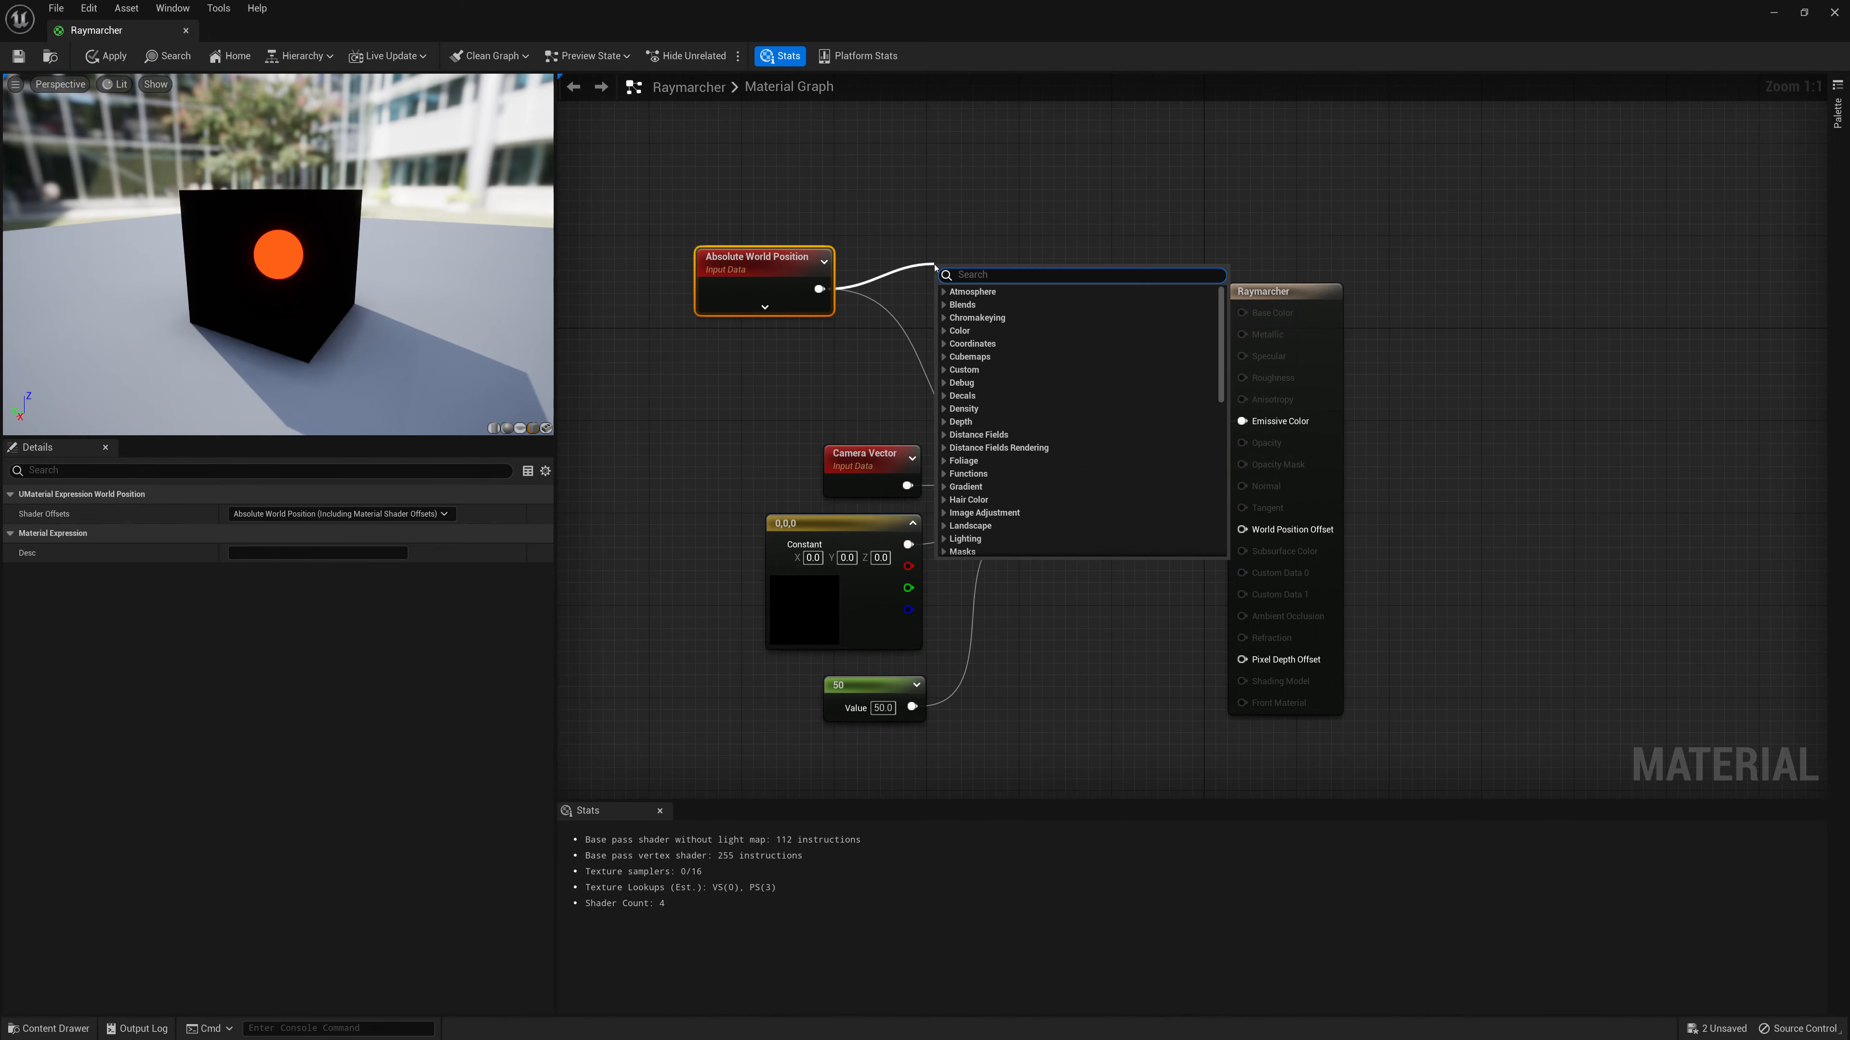
text(sub)
key(Return)
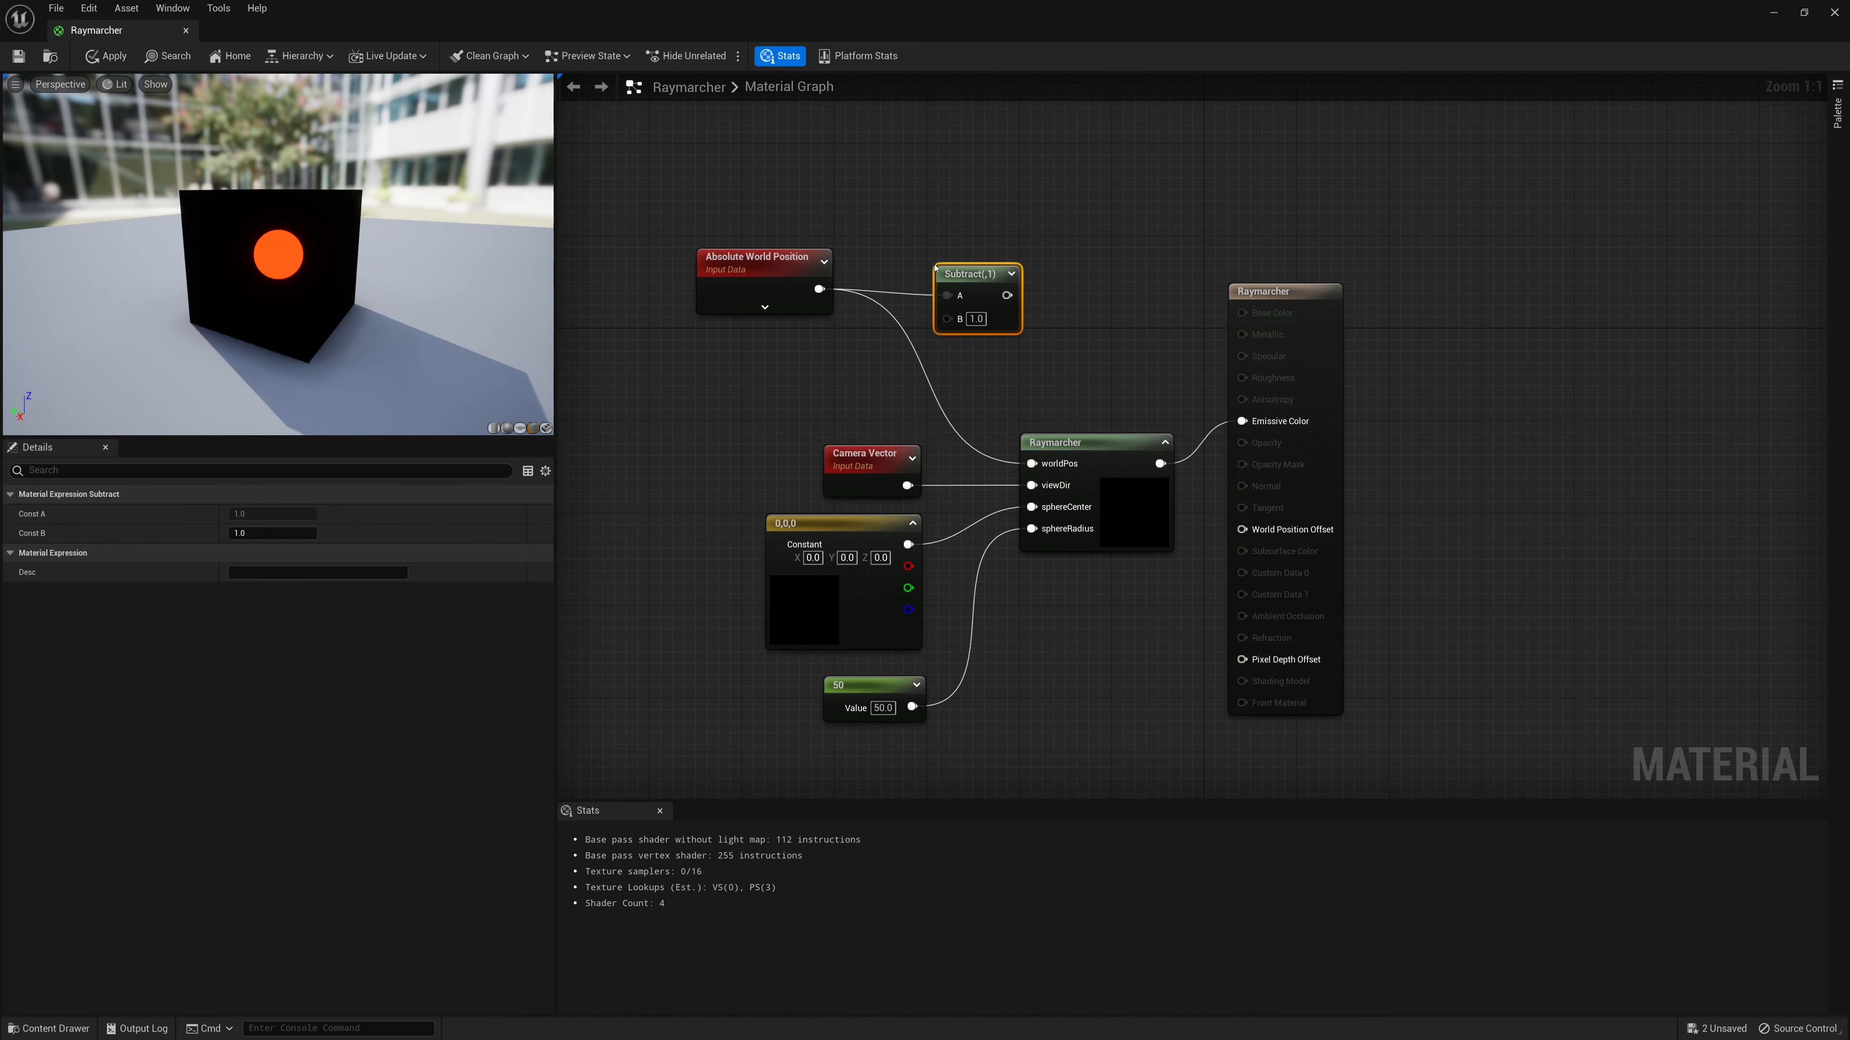
drag(947, 318, 773, 371)
text(objectPos)
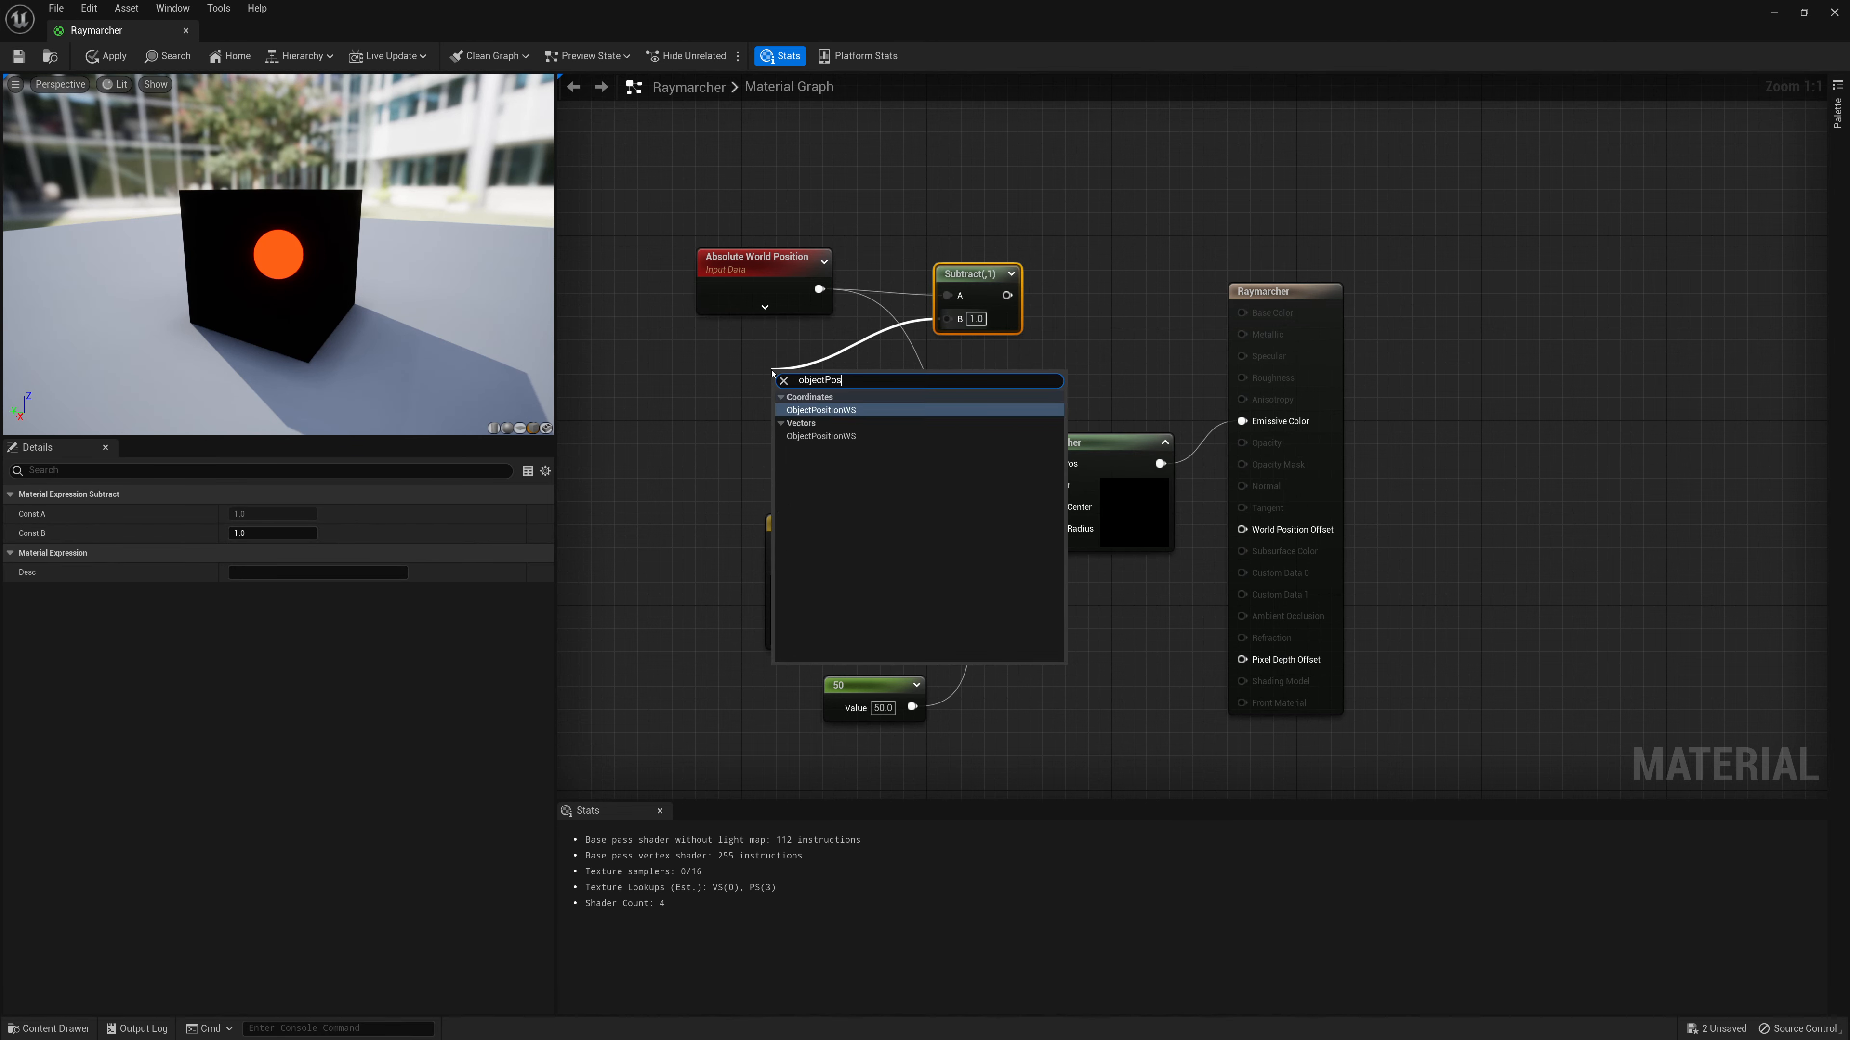
key(Return)
drag(801, 375, 762, 349)
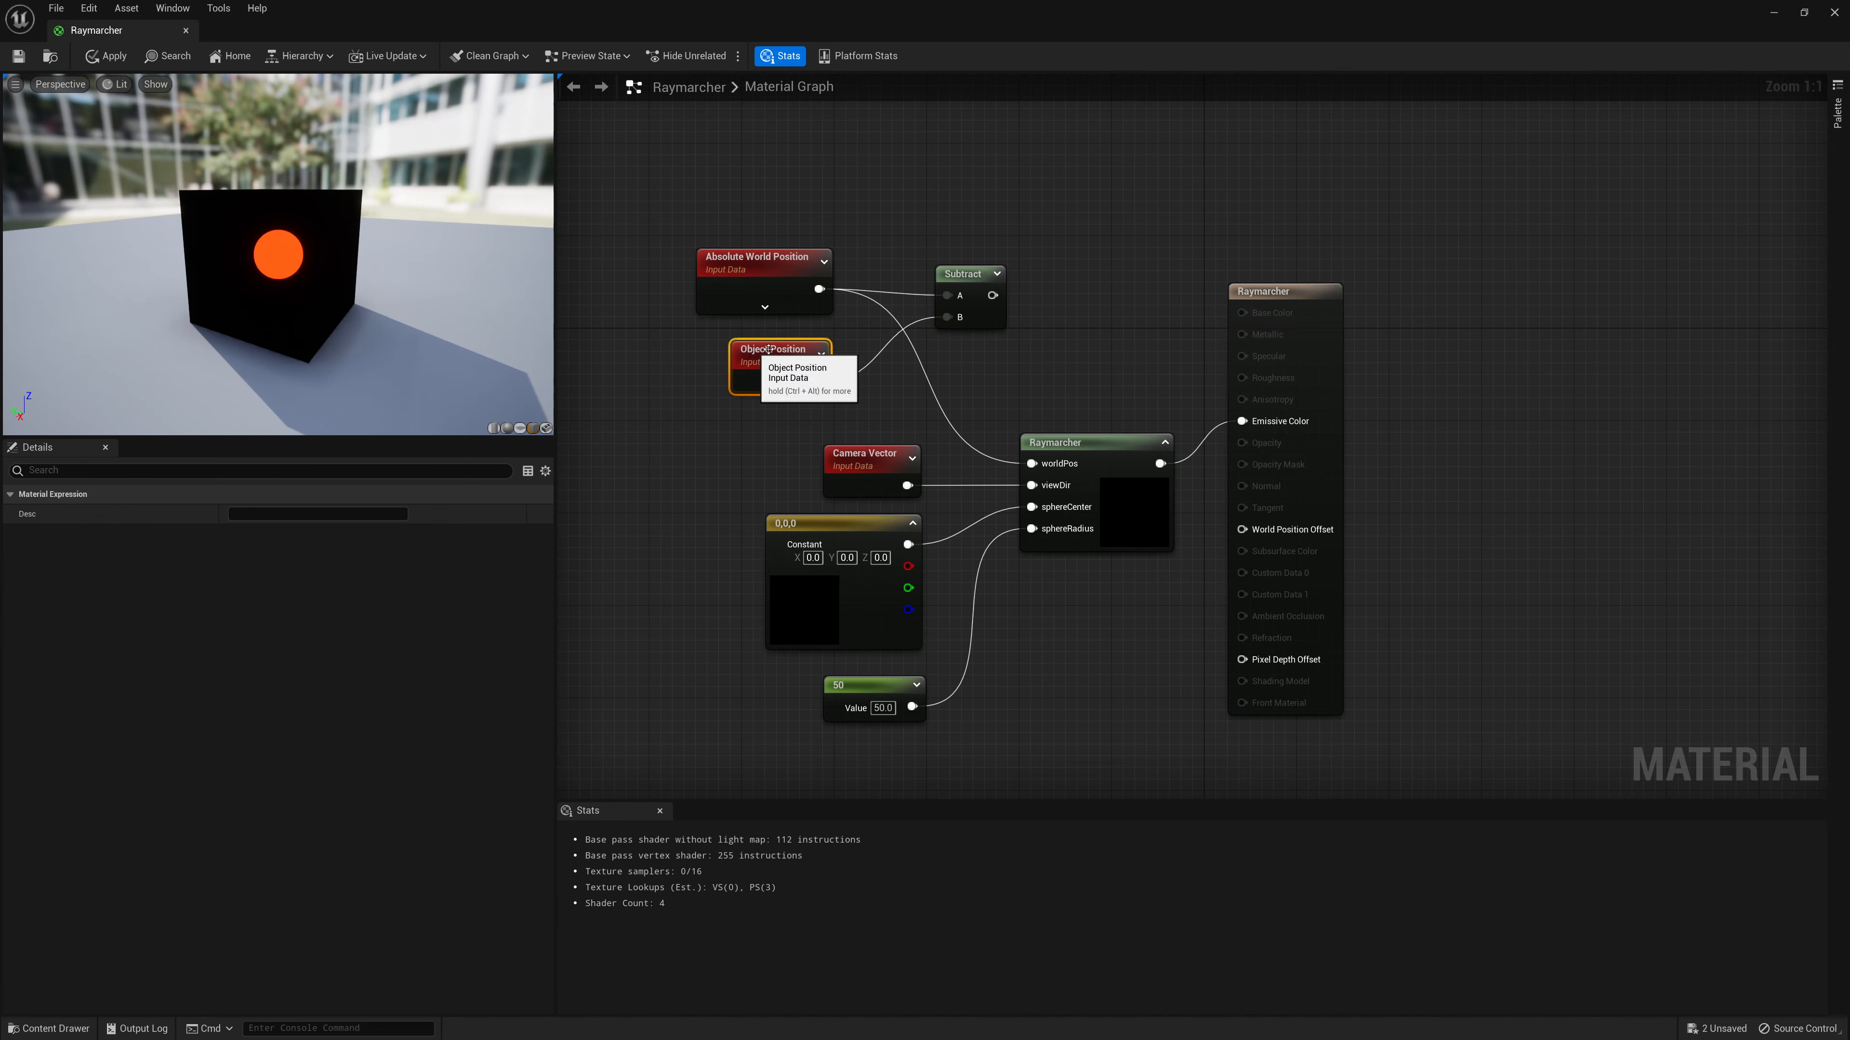
Connect the Subtract output to the custom node's worldPos input, place the Subtract node beside Object Position, and save the material
drag(990, 295, 1031, 464)
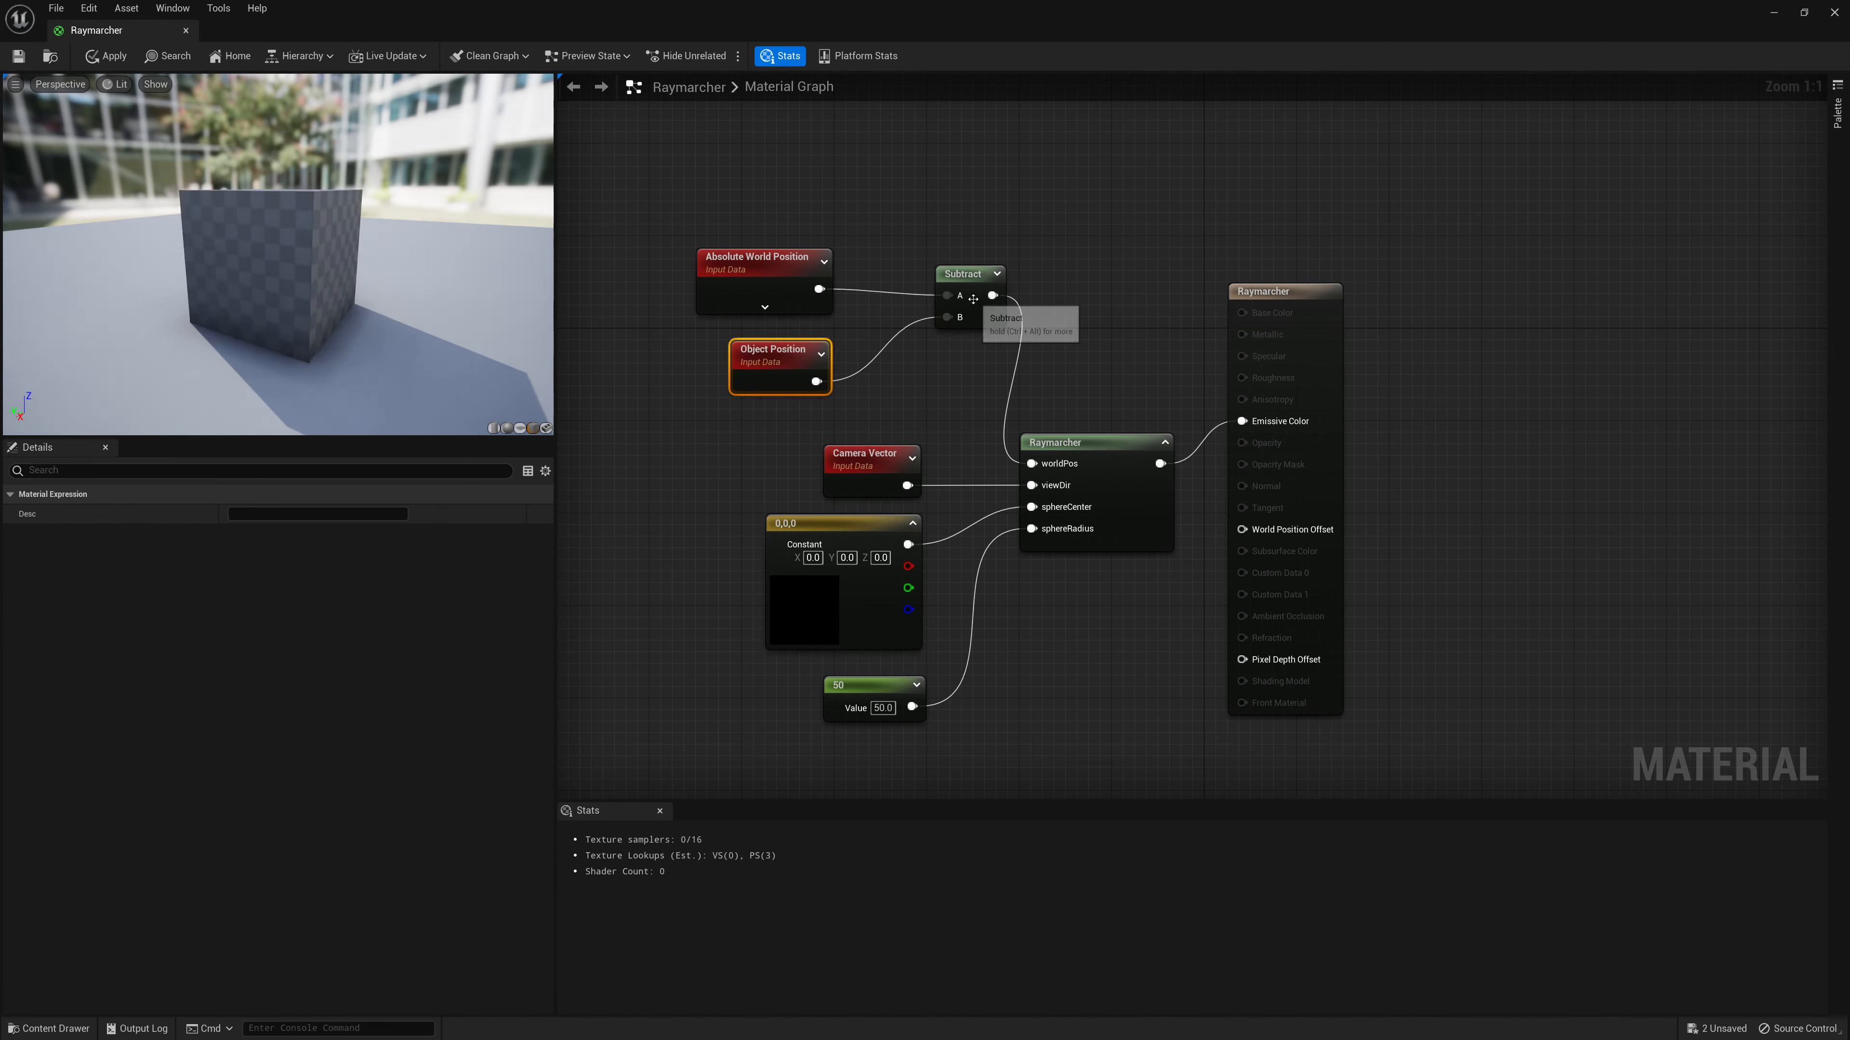
drag(971, 288, 926, 352)
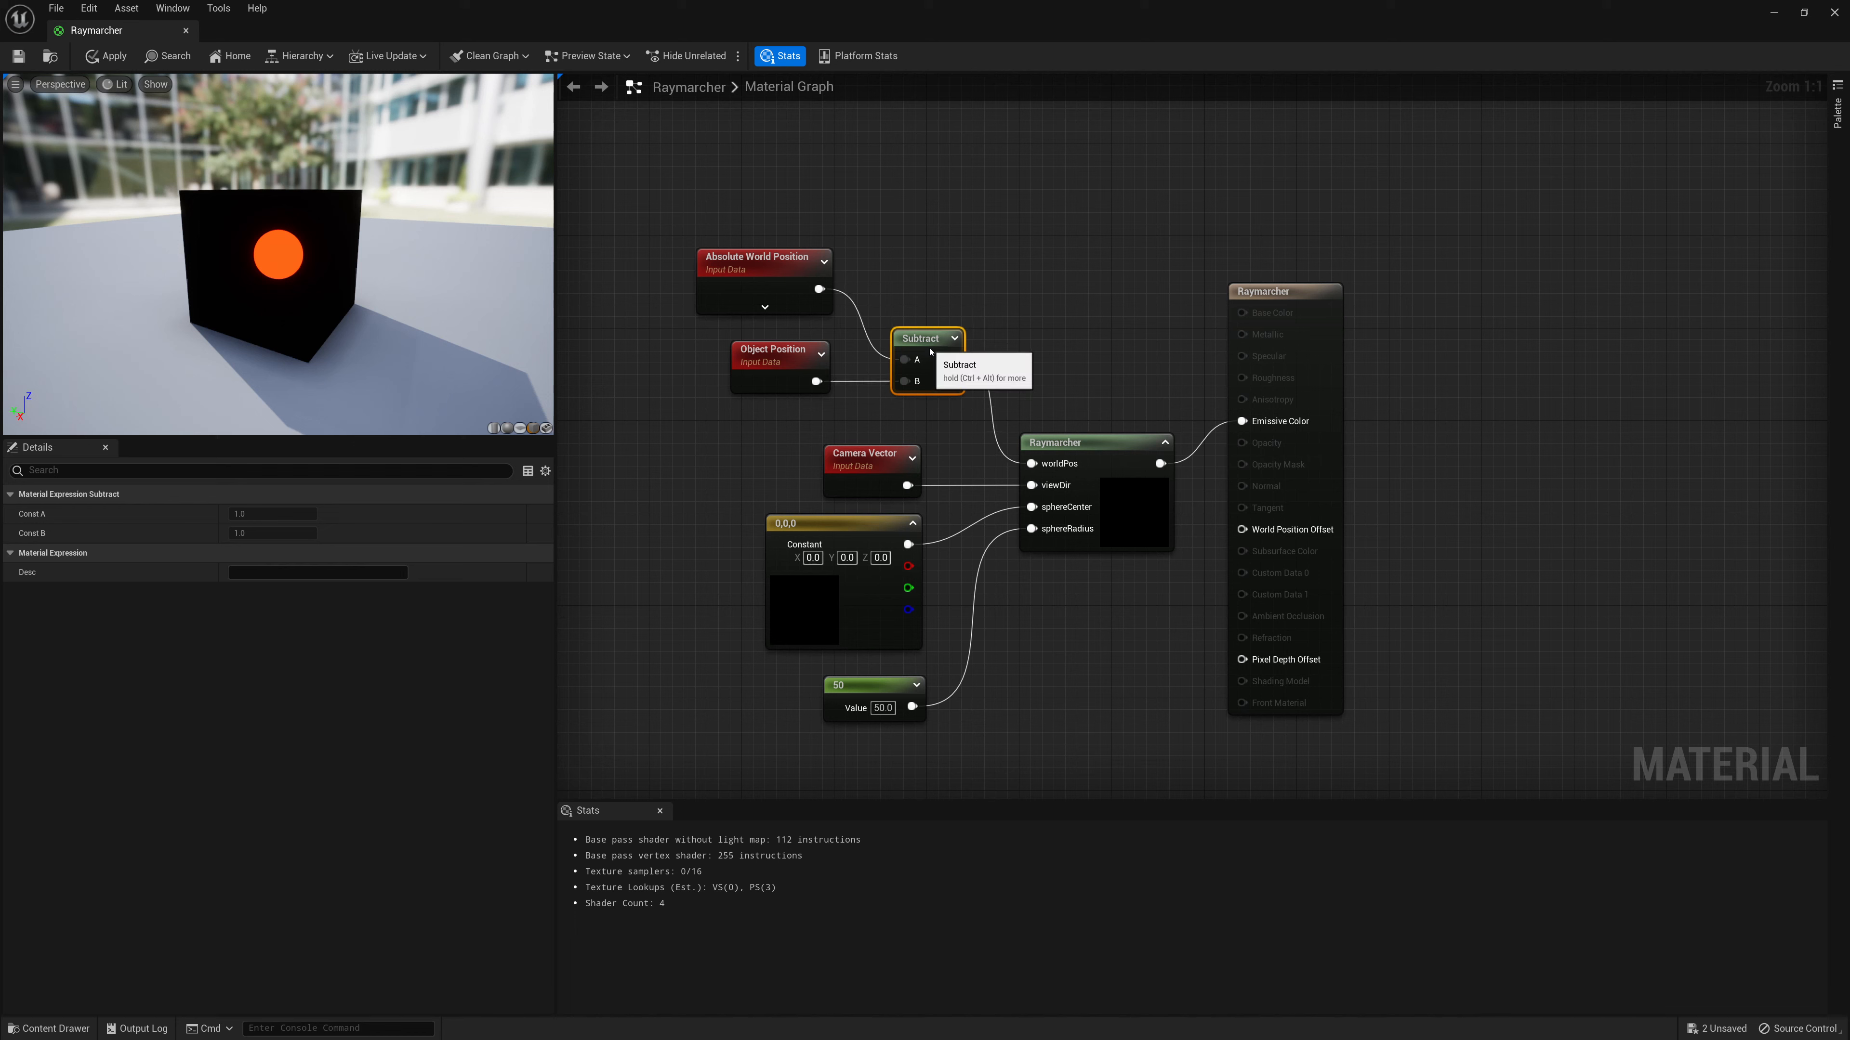
click(18, 55)
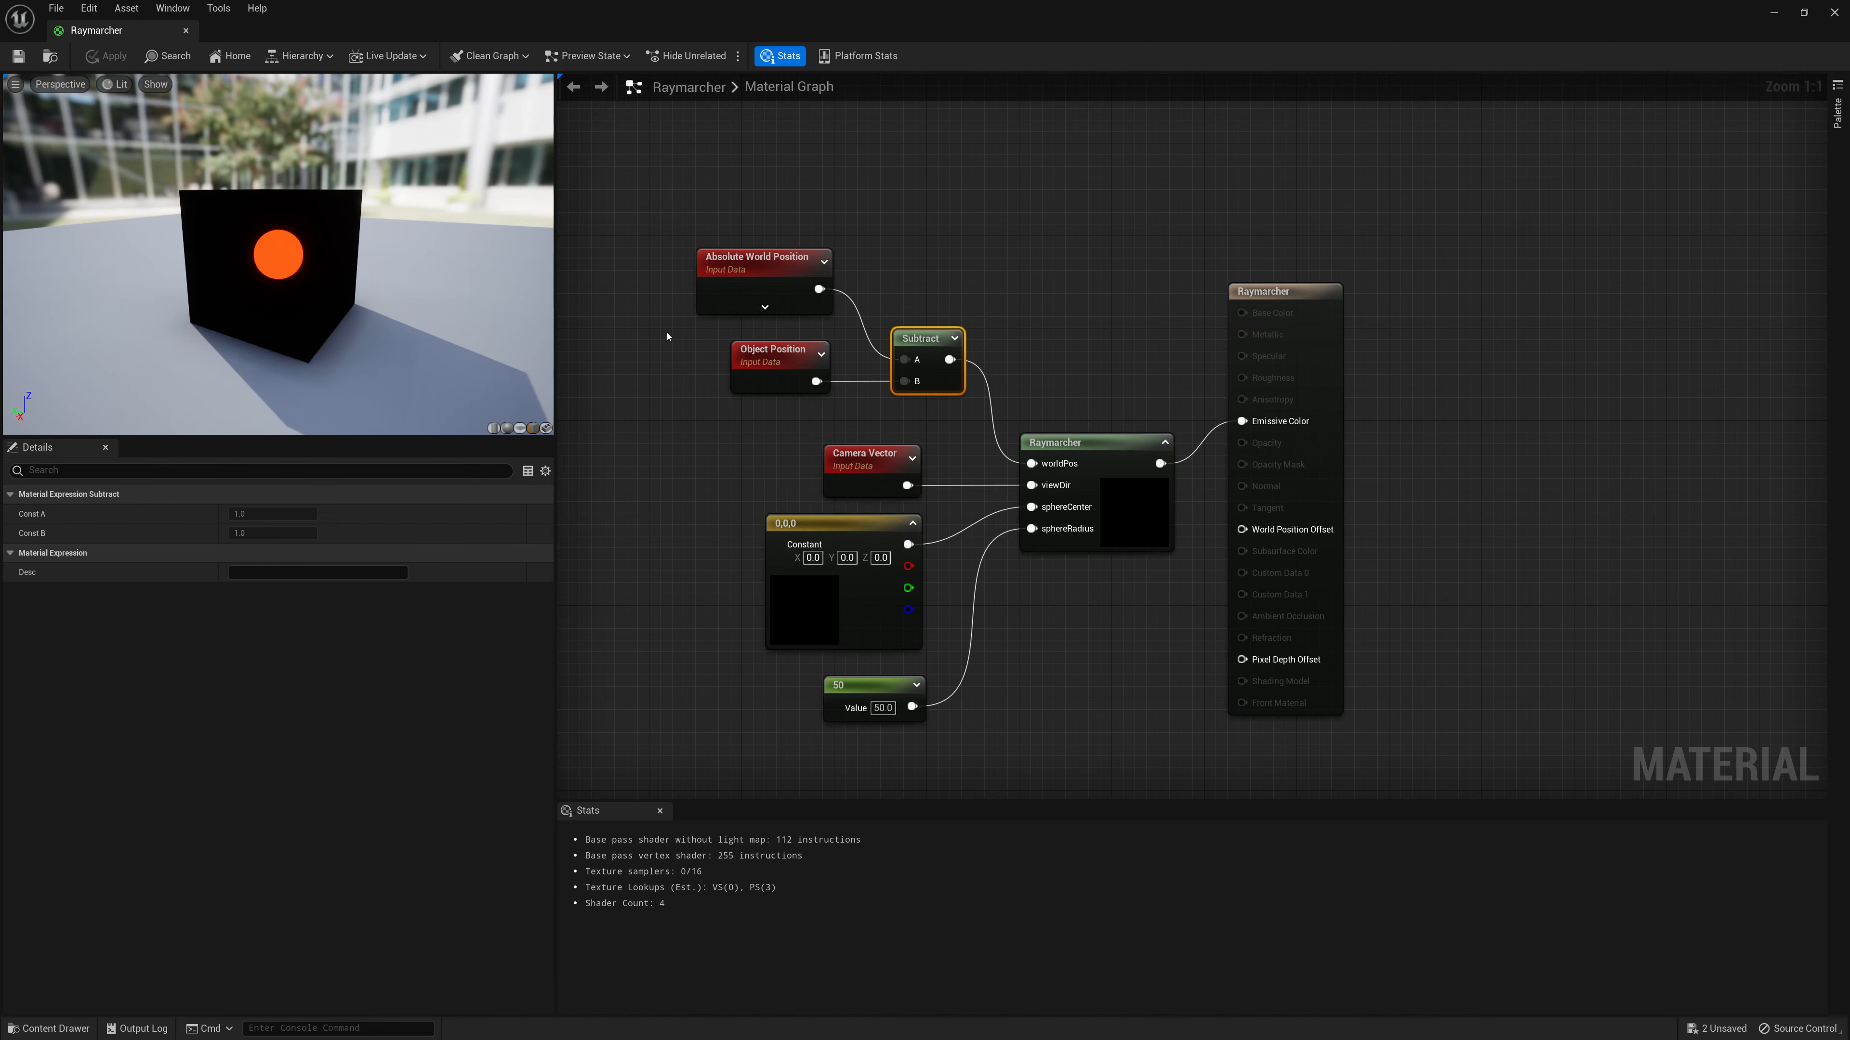
click(771, 265)
click(915, 343)
click(778, 366)
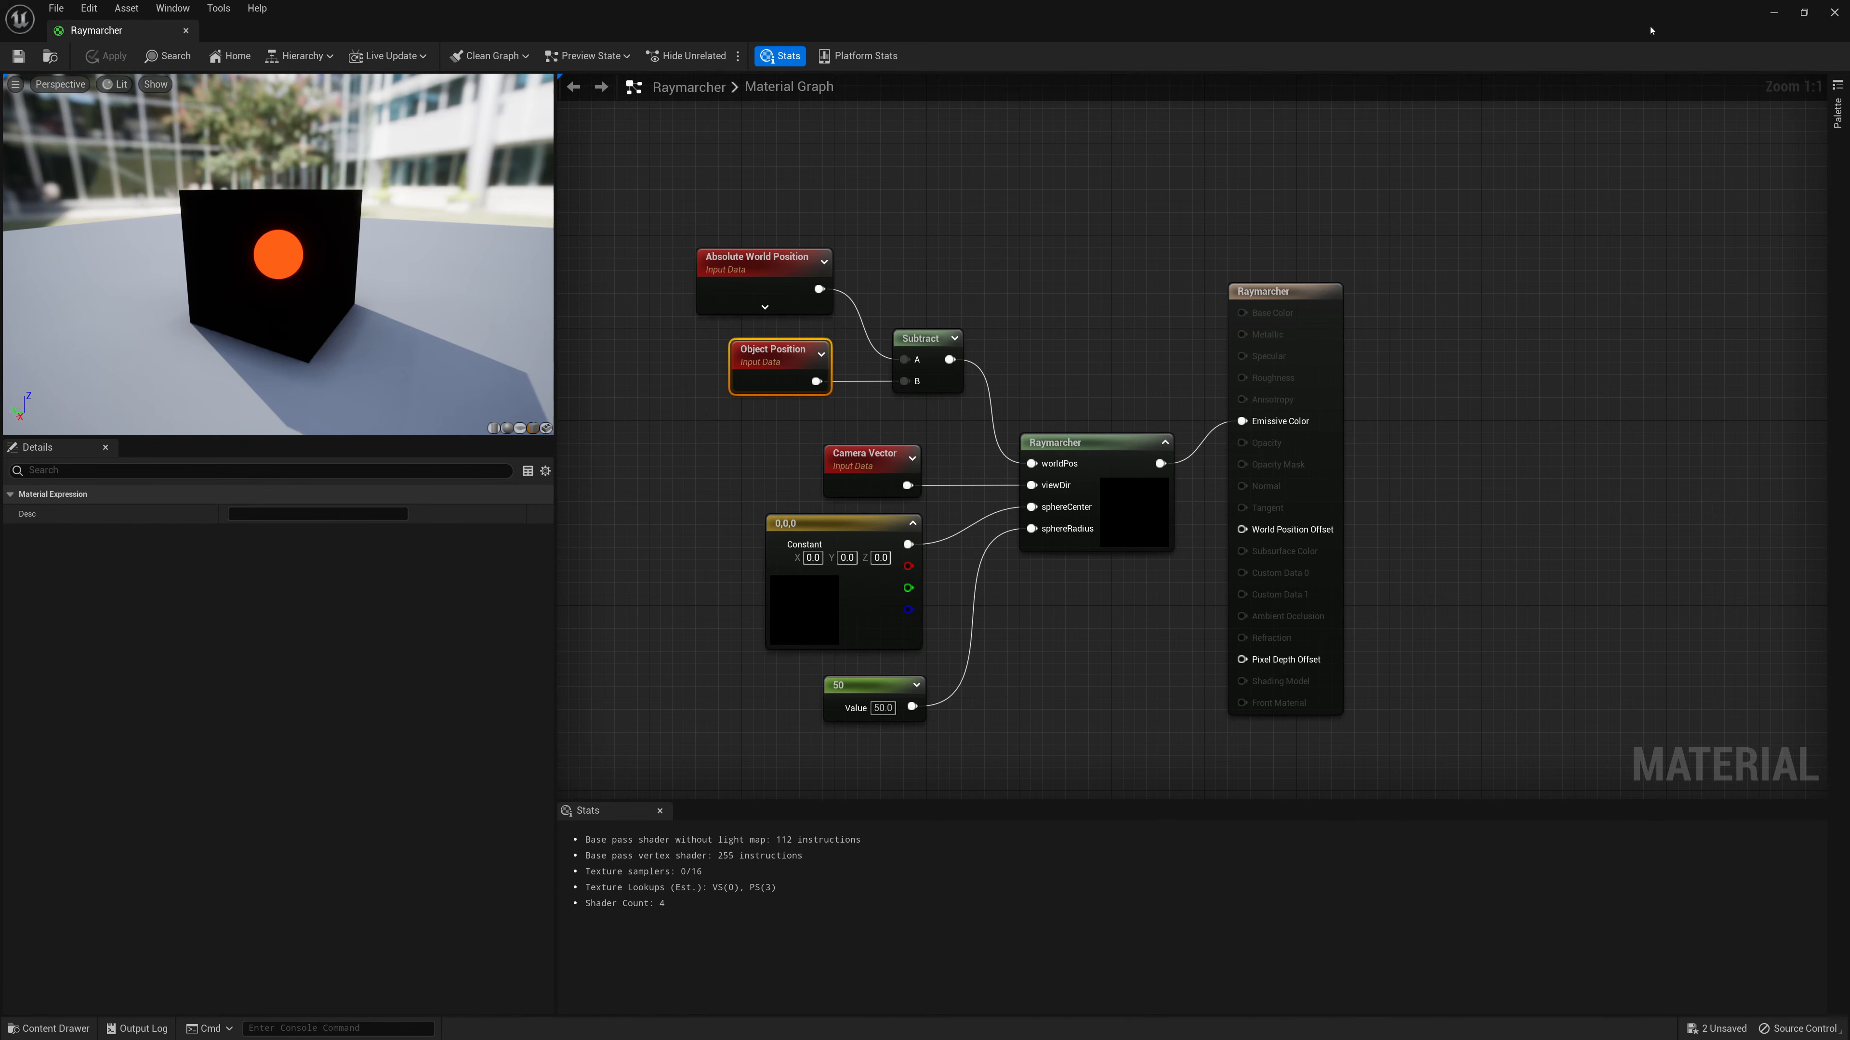
Return to the level, move the cube to X 990 and Z 20, and view it from several angles
click(1773, 13)
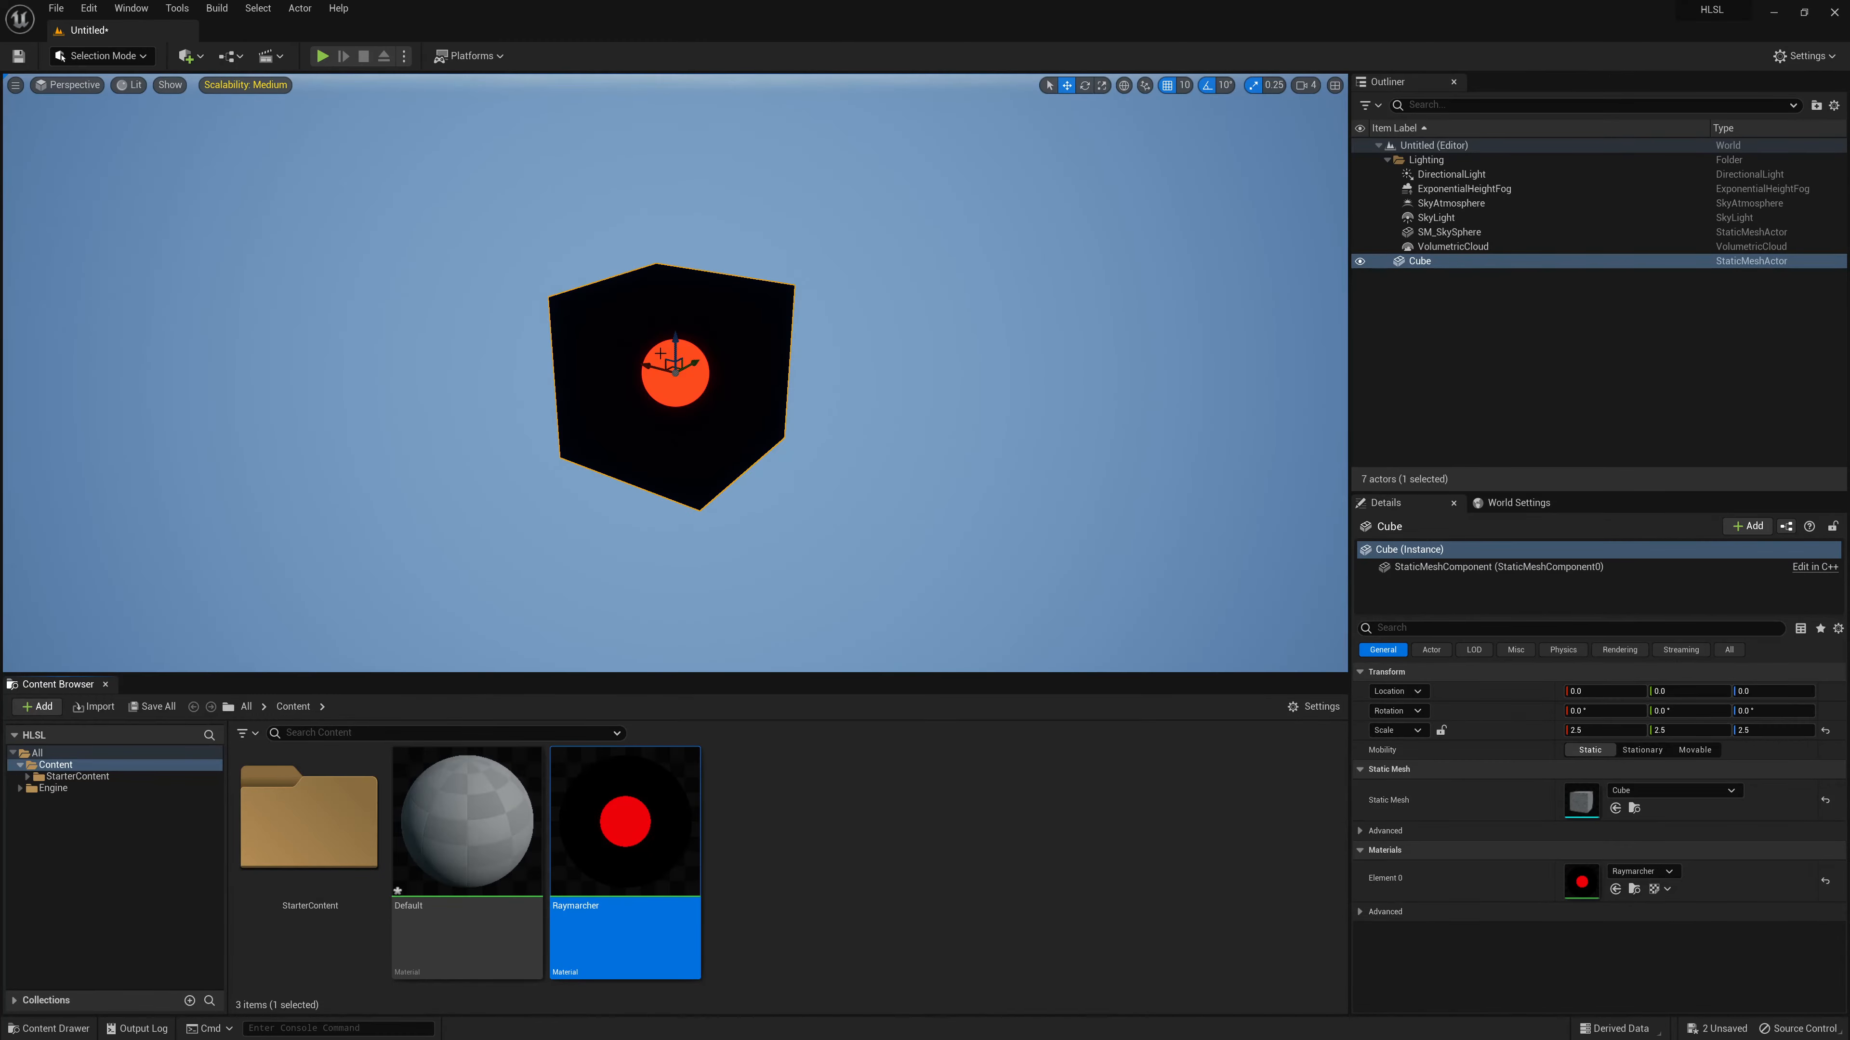
drag(676, 346, 480, 364)
key(f)
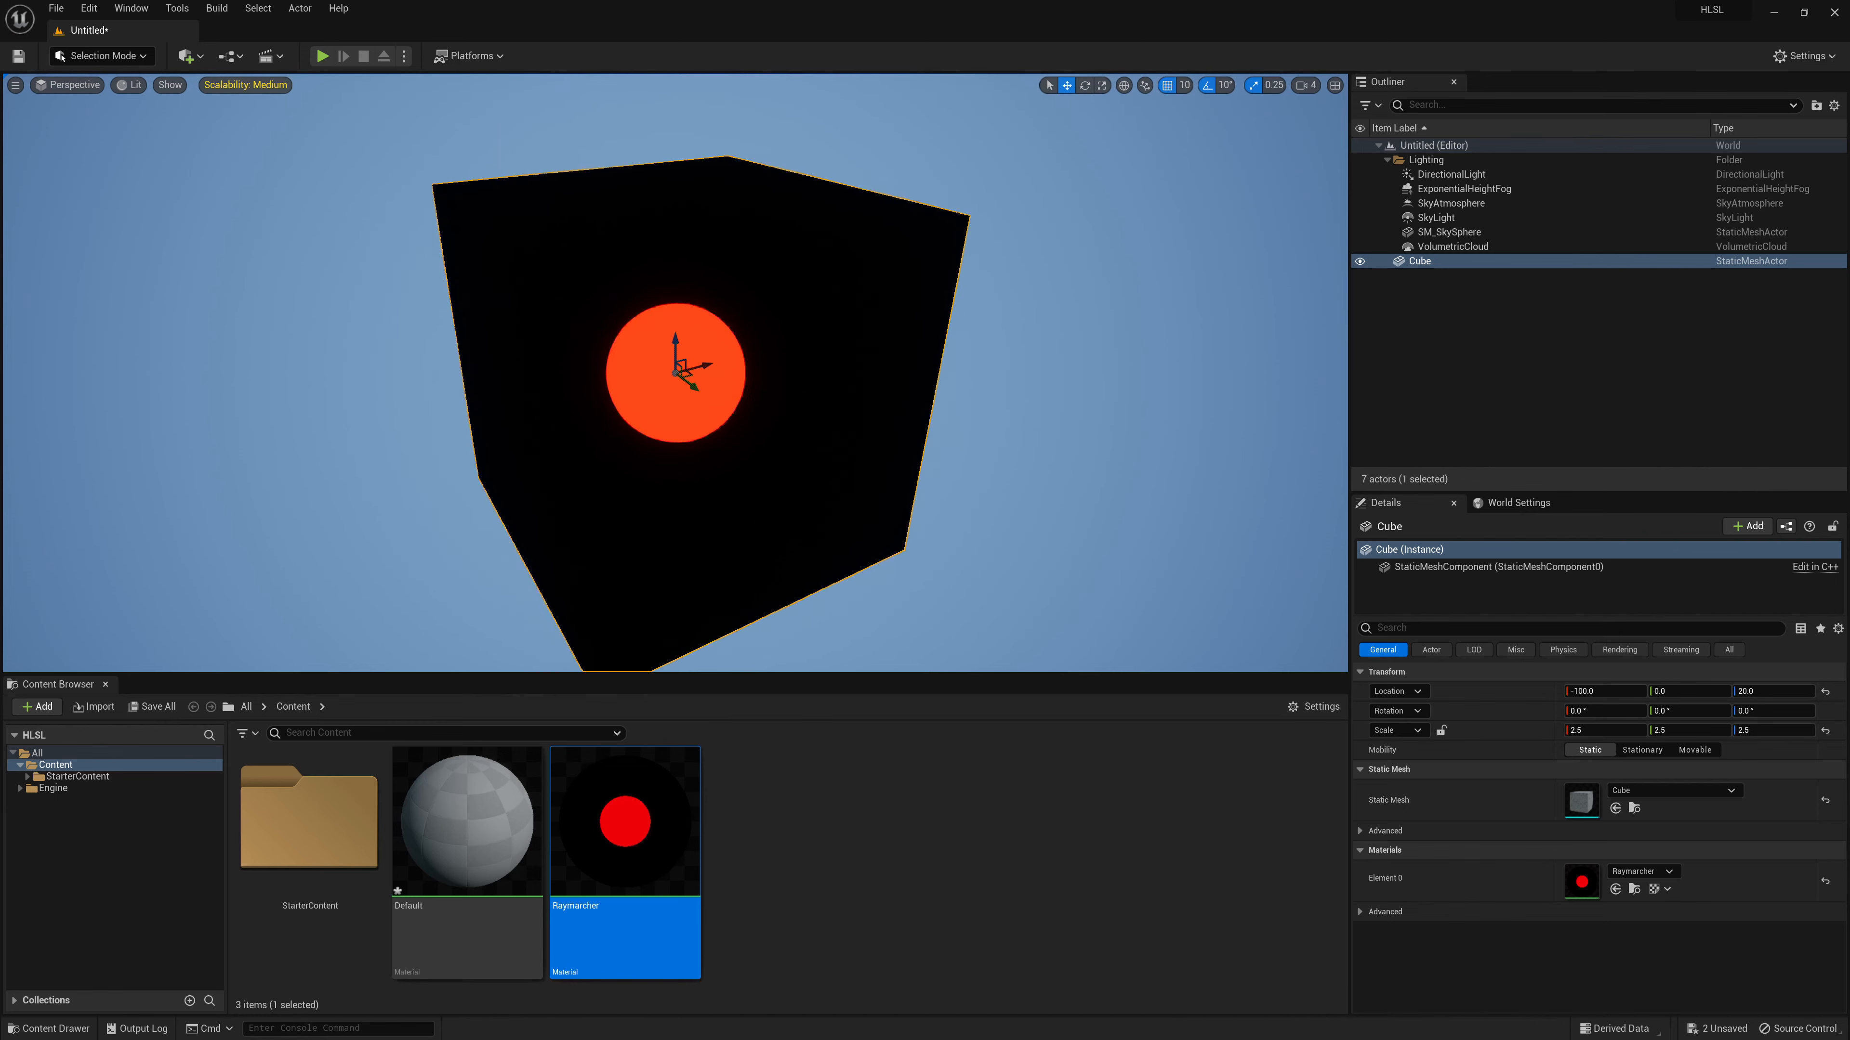
alt+right_drag(708, 359, 612, 362)
drag(708, 367, 1165, 342)
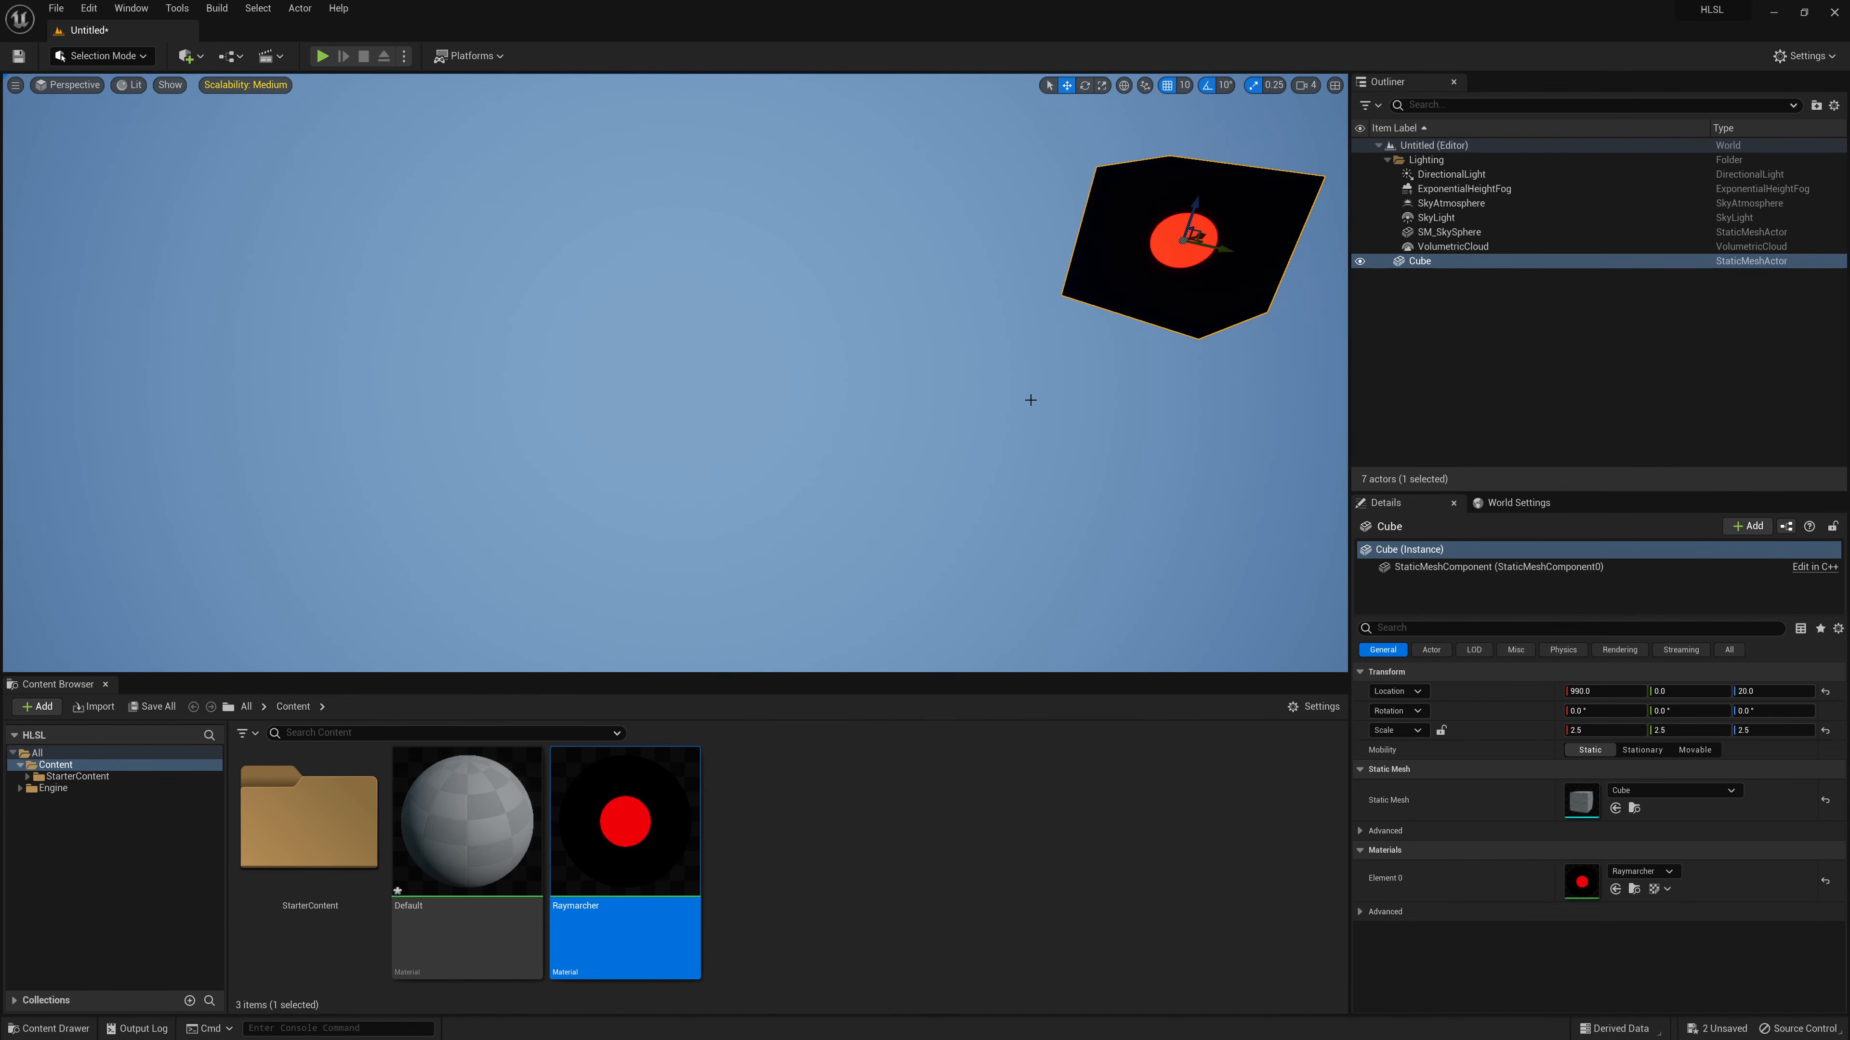
key(f)
alt+drag(1028, 401, 1121, 400)
alt+right_drag(1121, 401, 1049, 401)
alt+drag(1048, 401, 1107, 401)
alt+drag(781, 485, 824, 485)
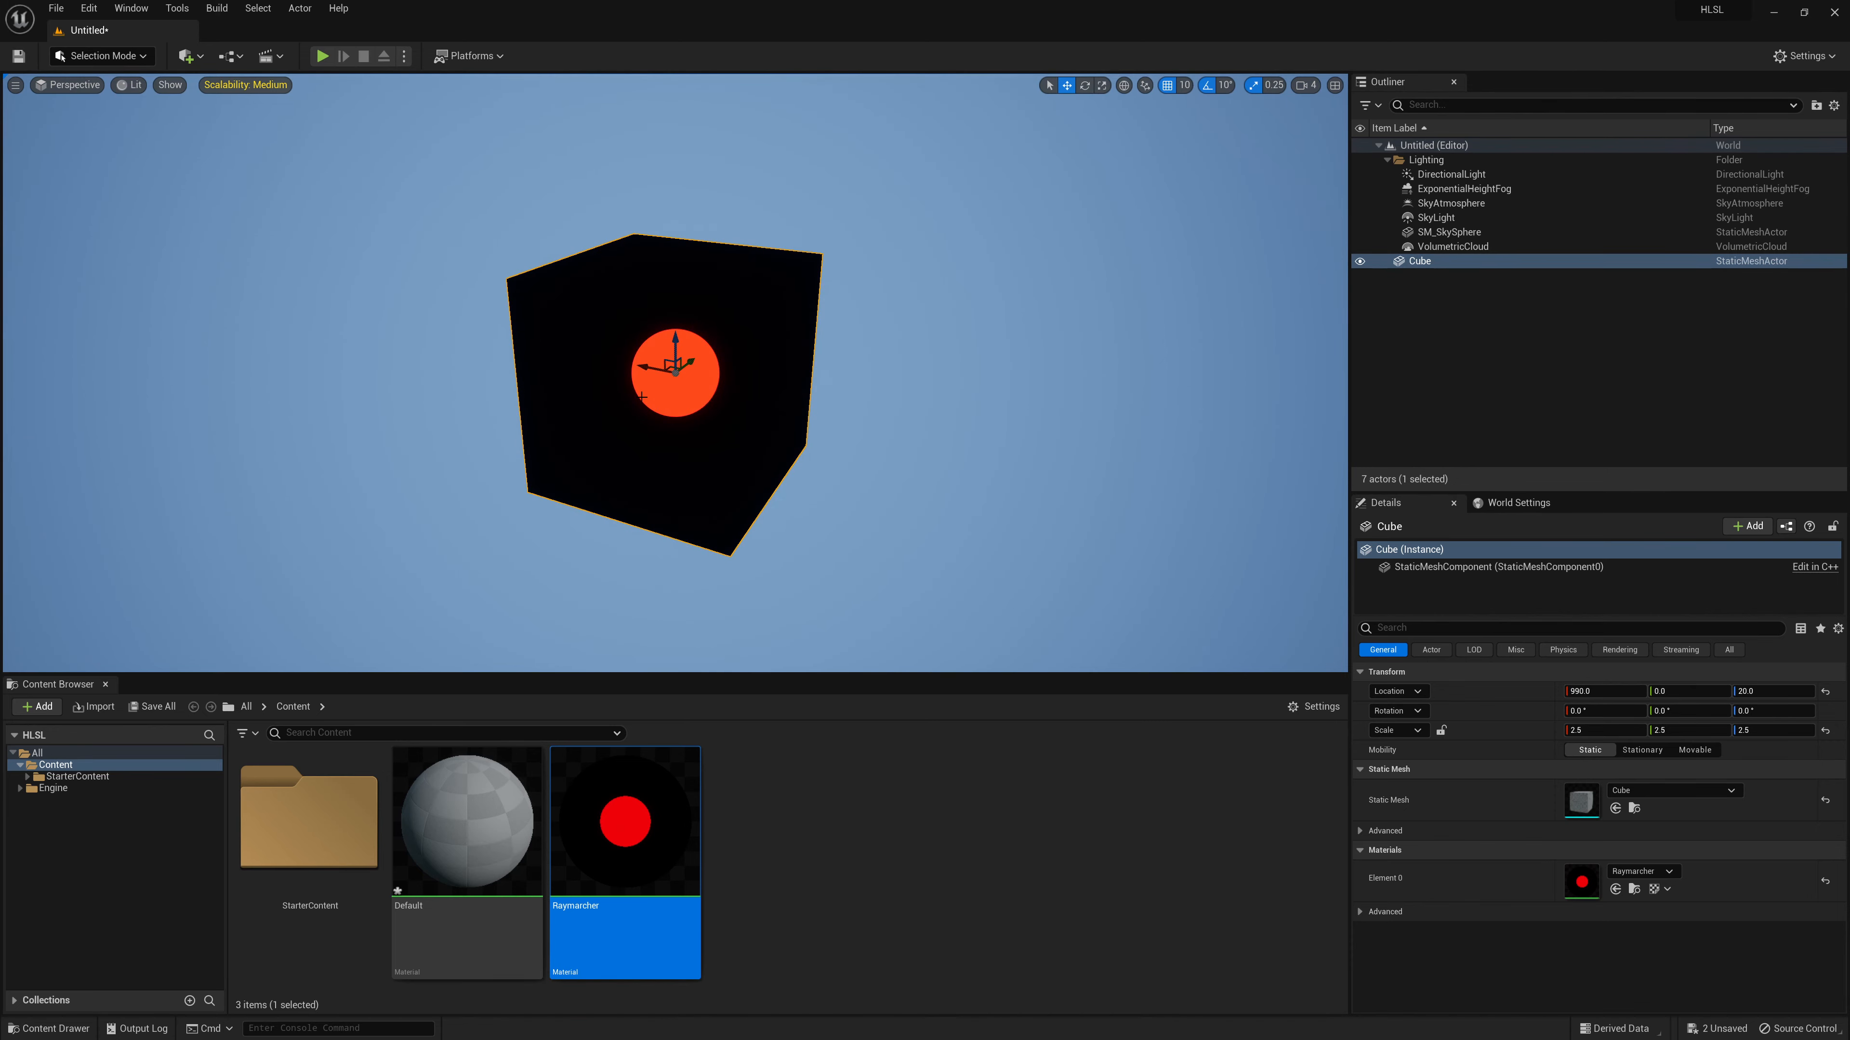
Reopen the Raymarcher material and add an additional output named opacityMask to the custom node
double_click(625, 837)
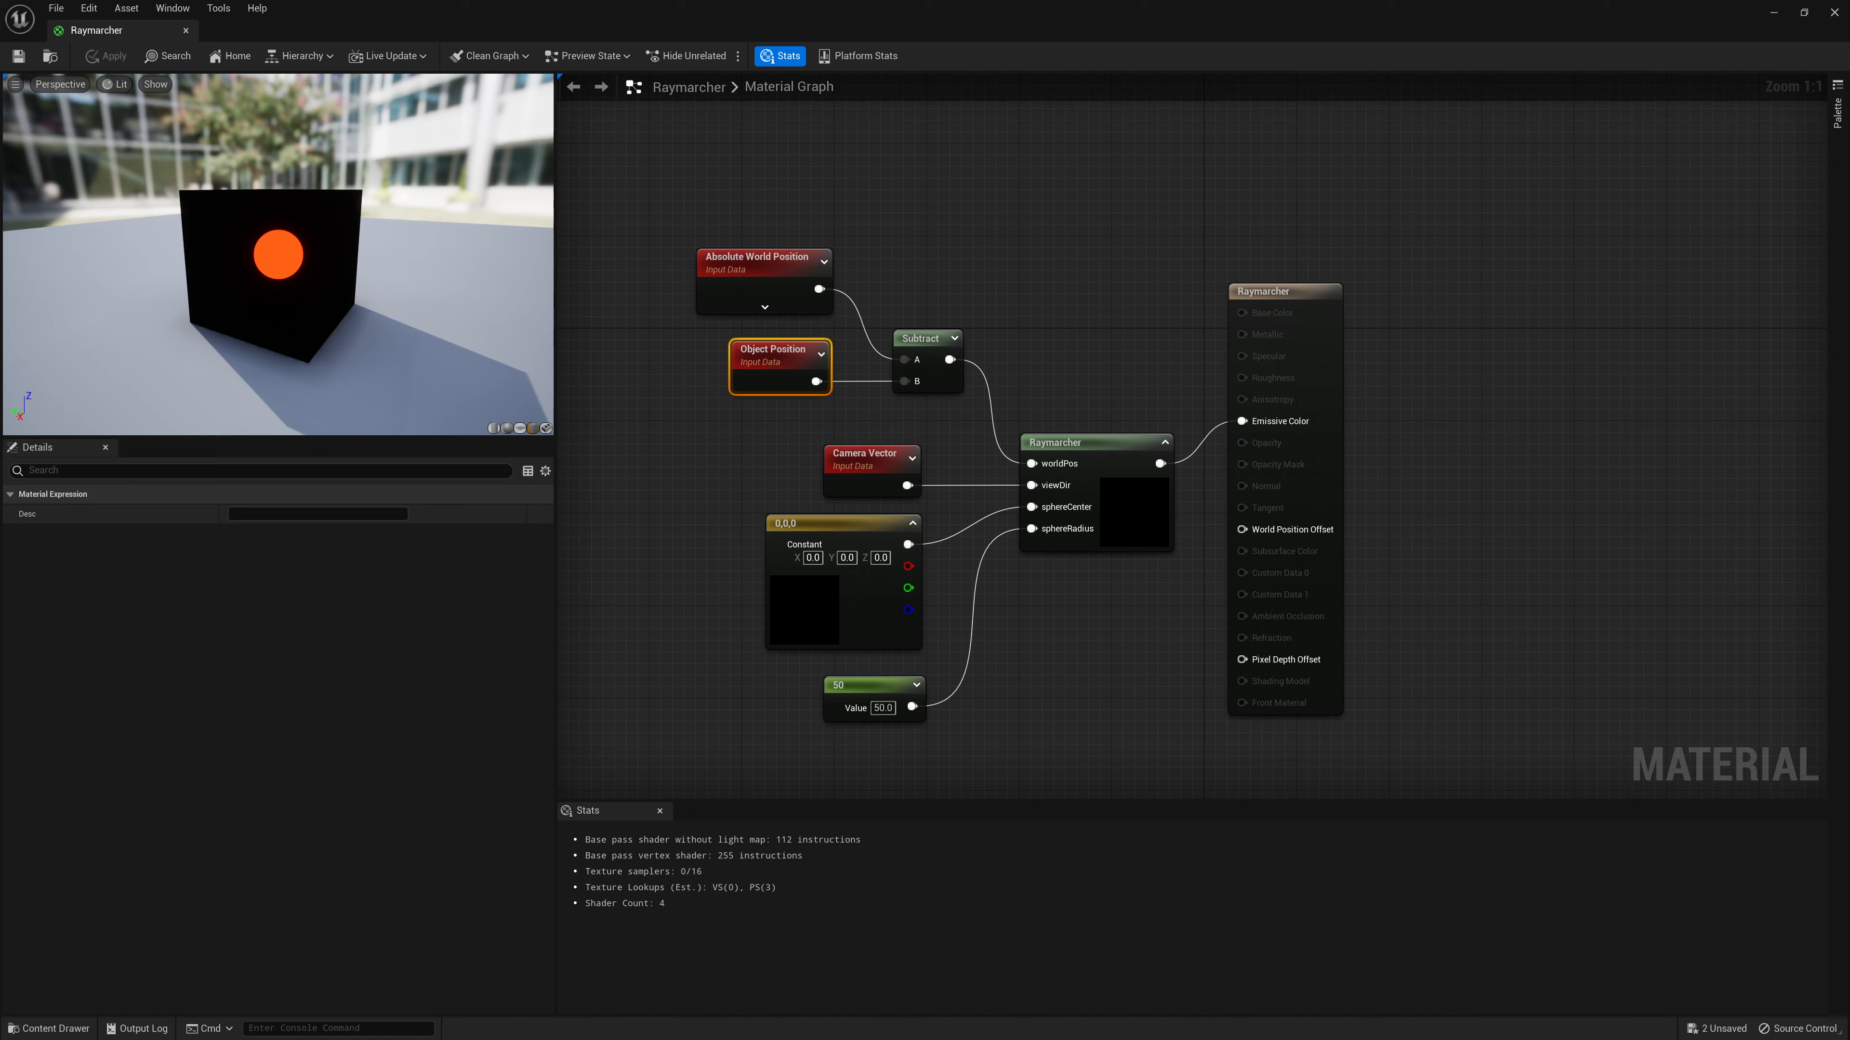
click(1110, 480)
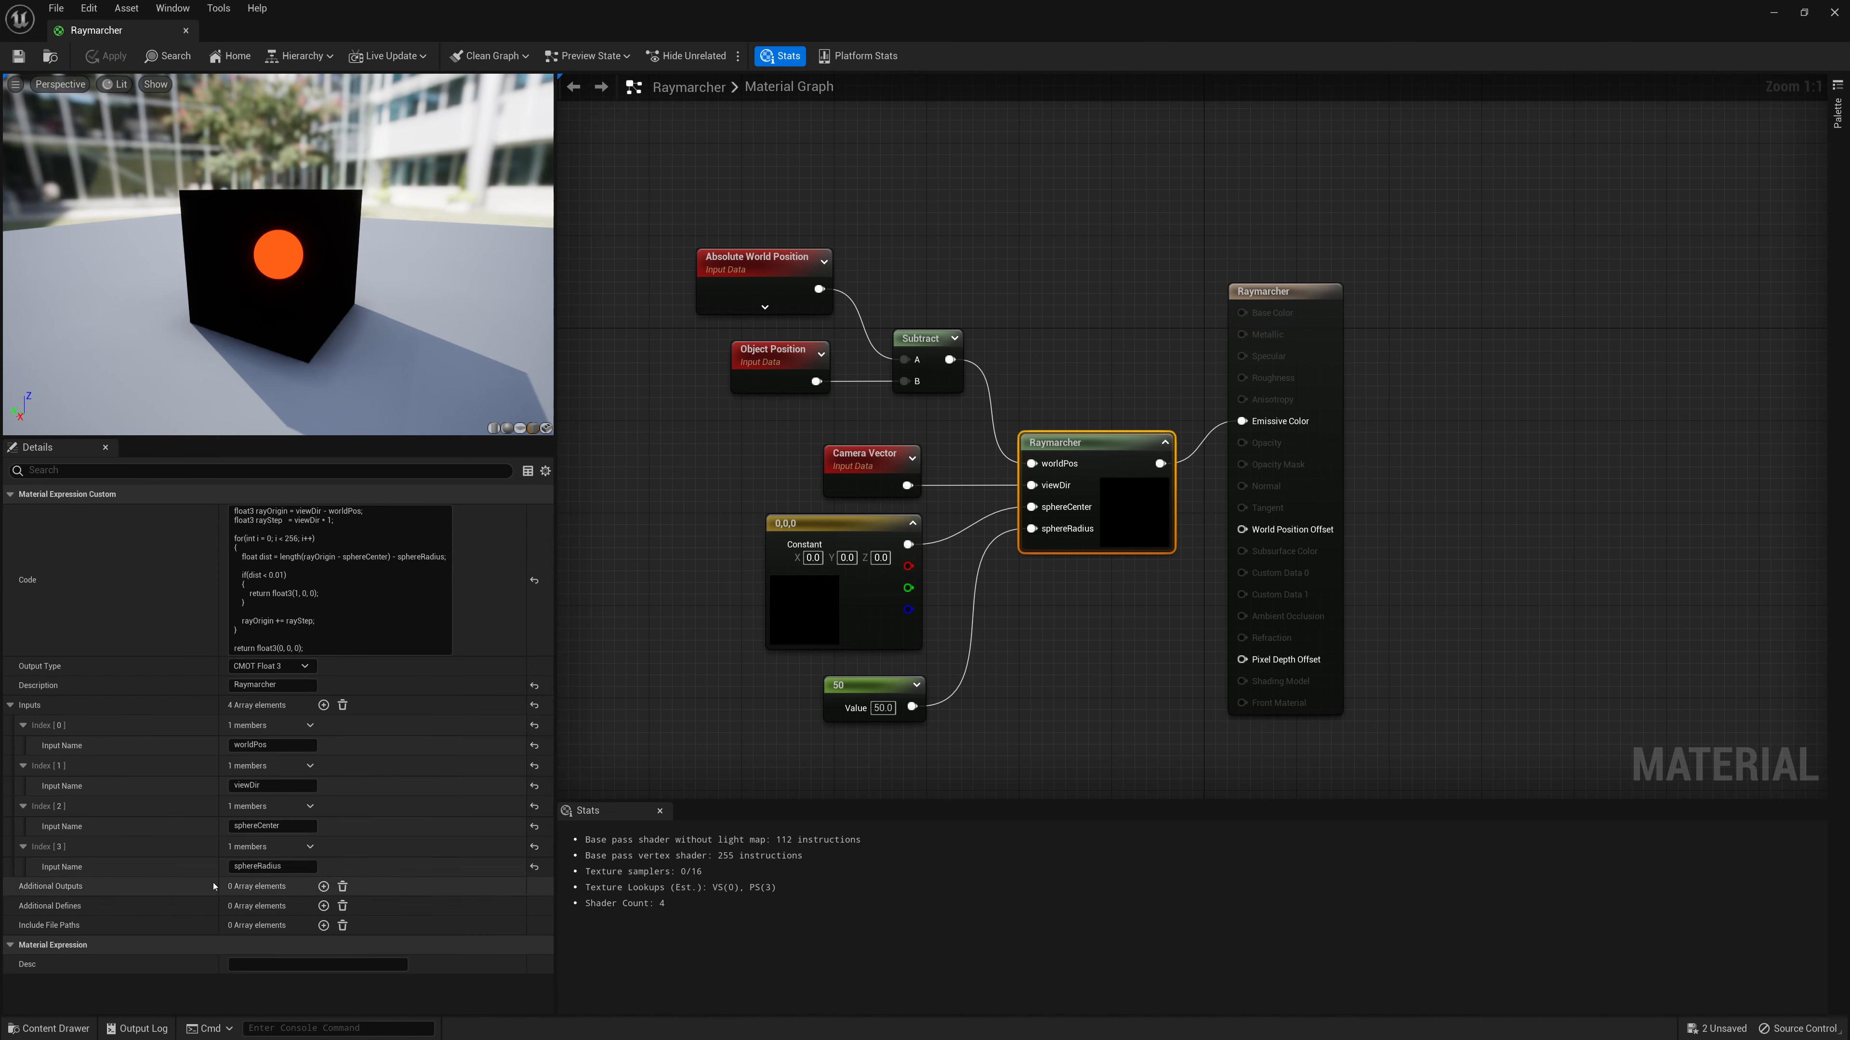
click(323, 887)
click(23, 907)
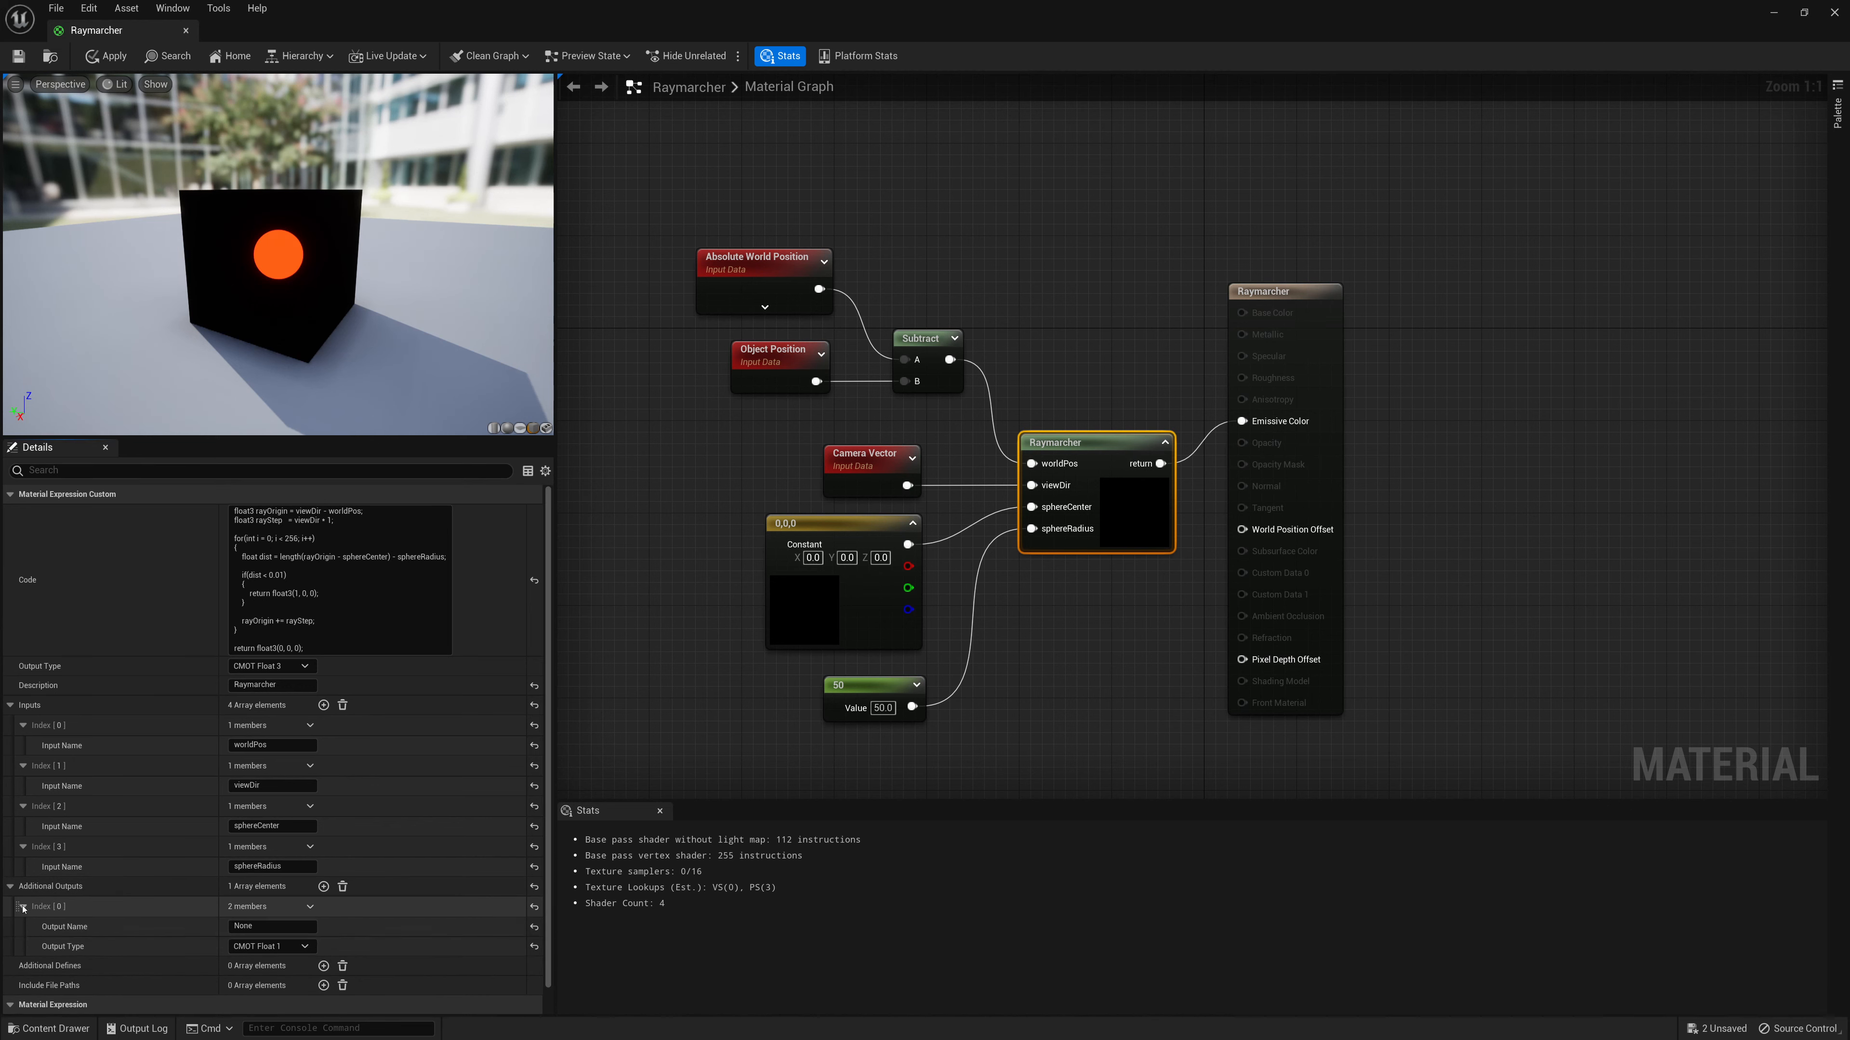
click(270, 927)
text(opacityM)
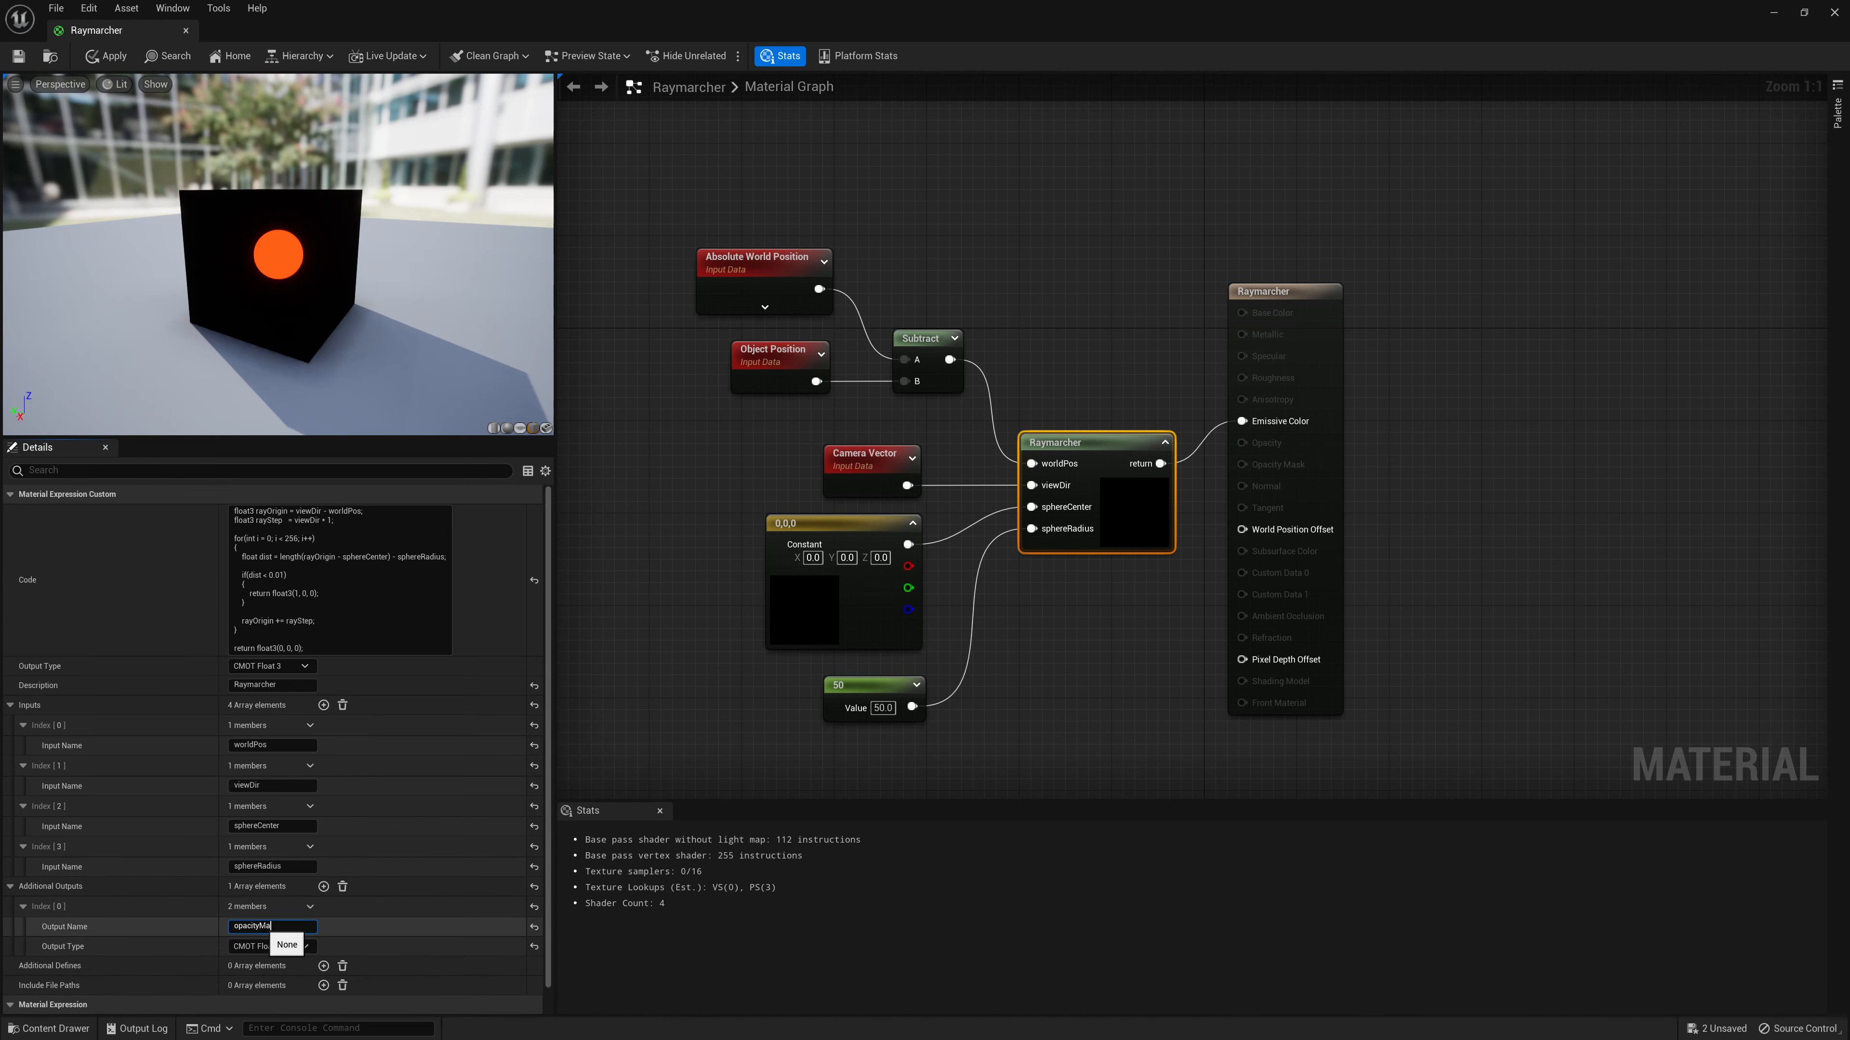
text(ask)
key(Return)
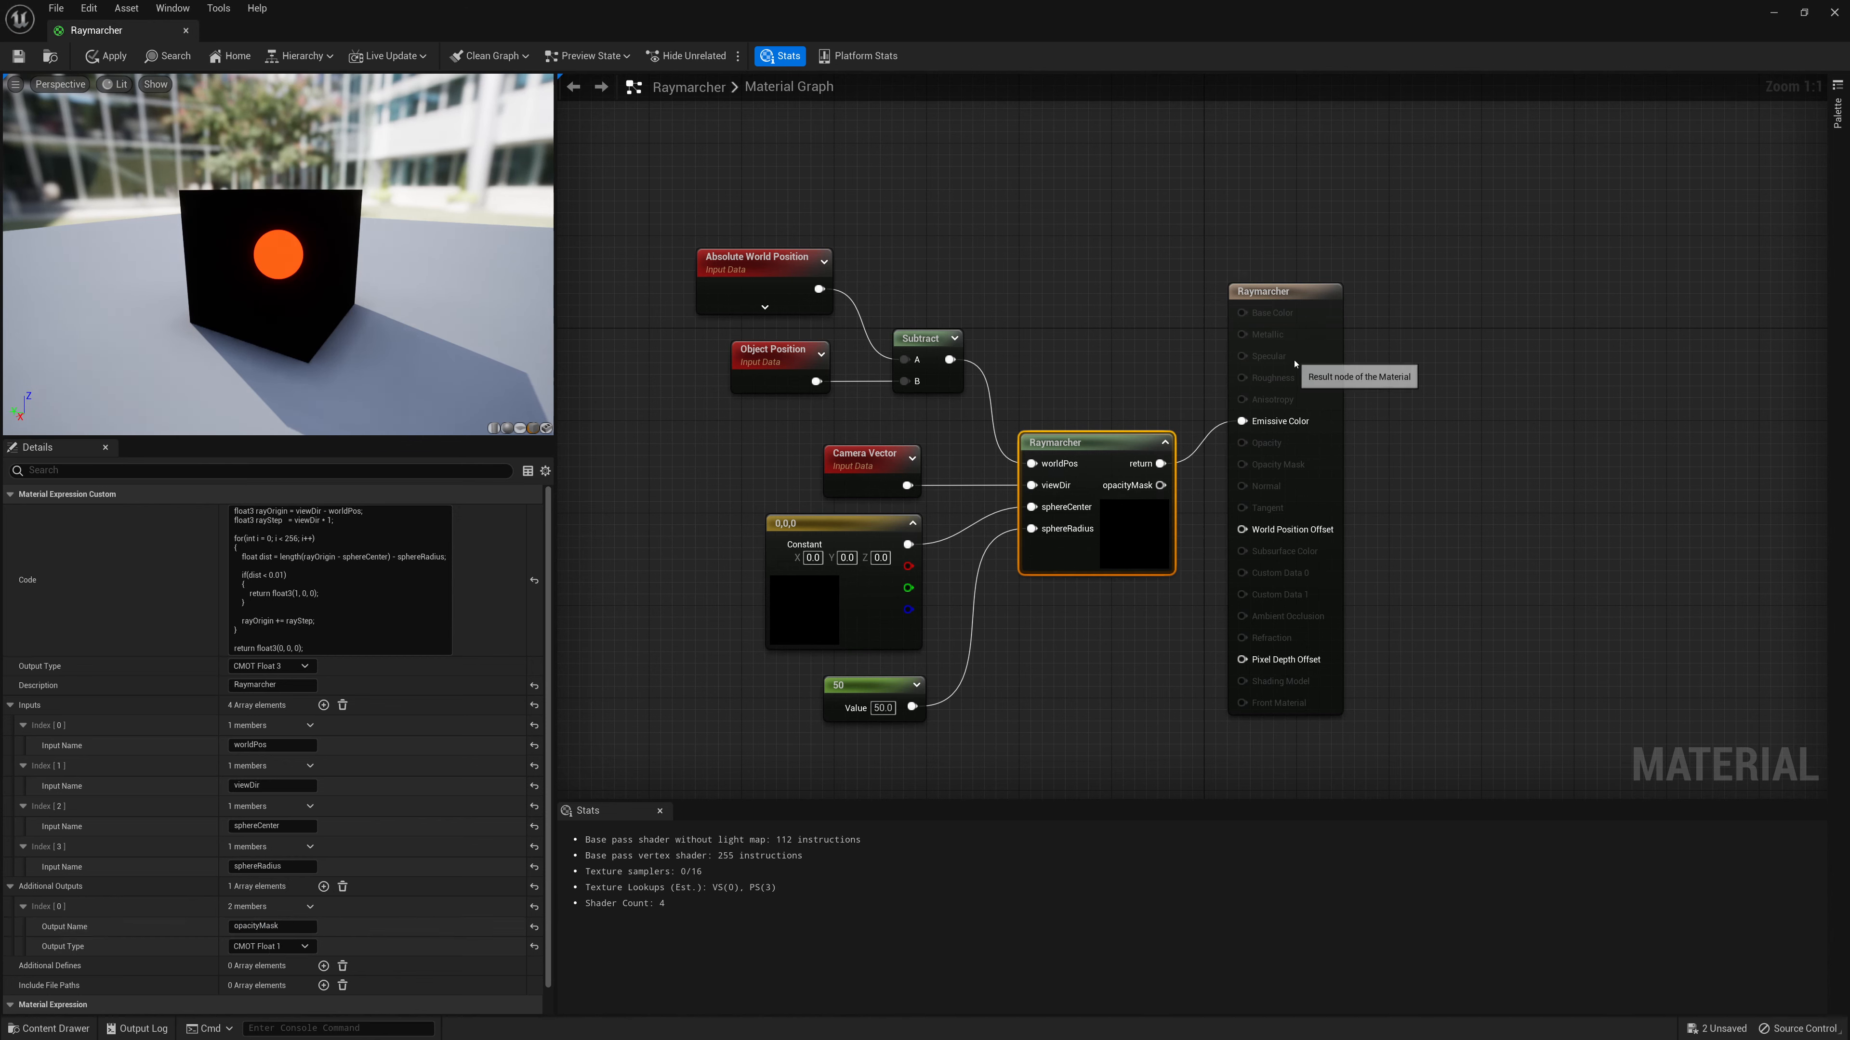
Set the material's blend mode to Masked and connect the custom node's opacityMask output to Opacity Mask
click(1295, 364)
click(266, 638)
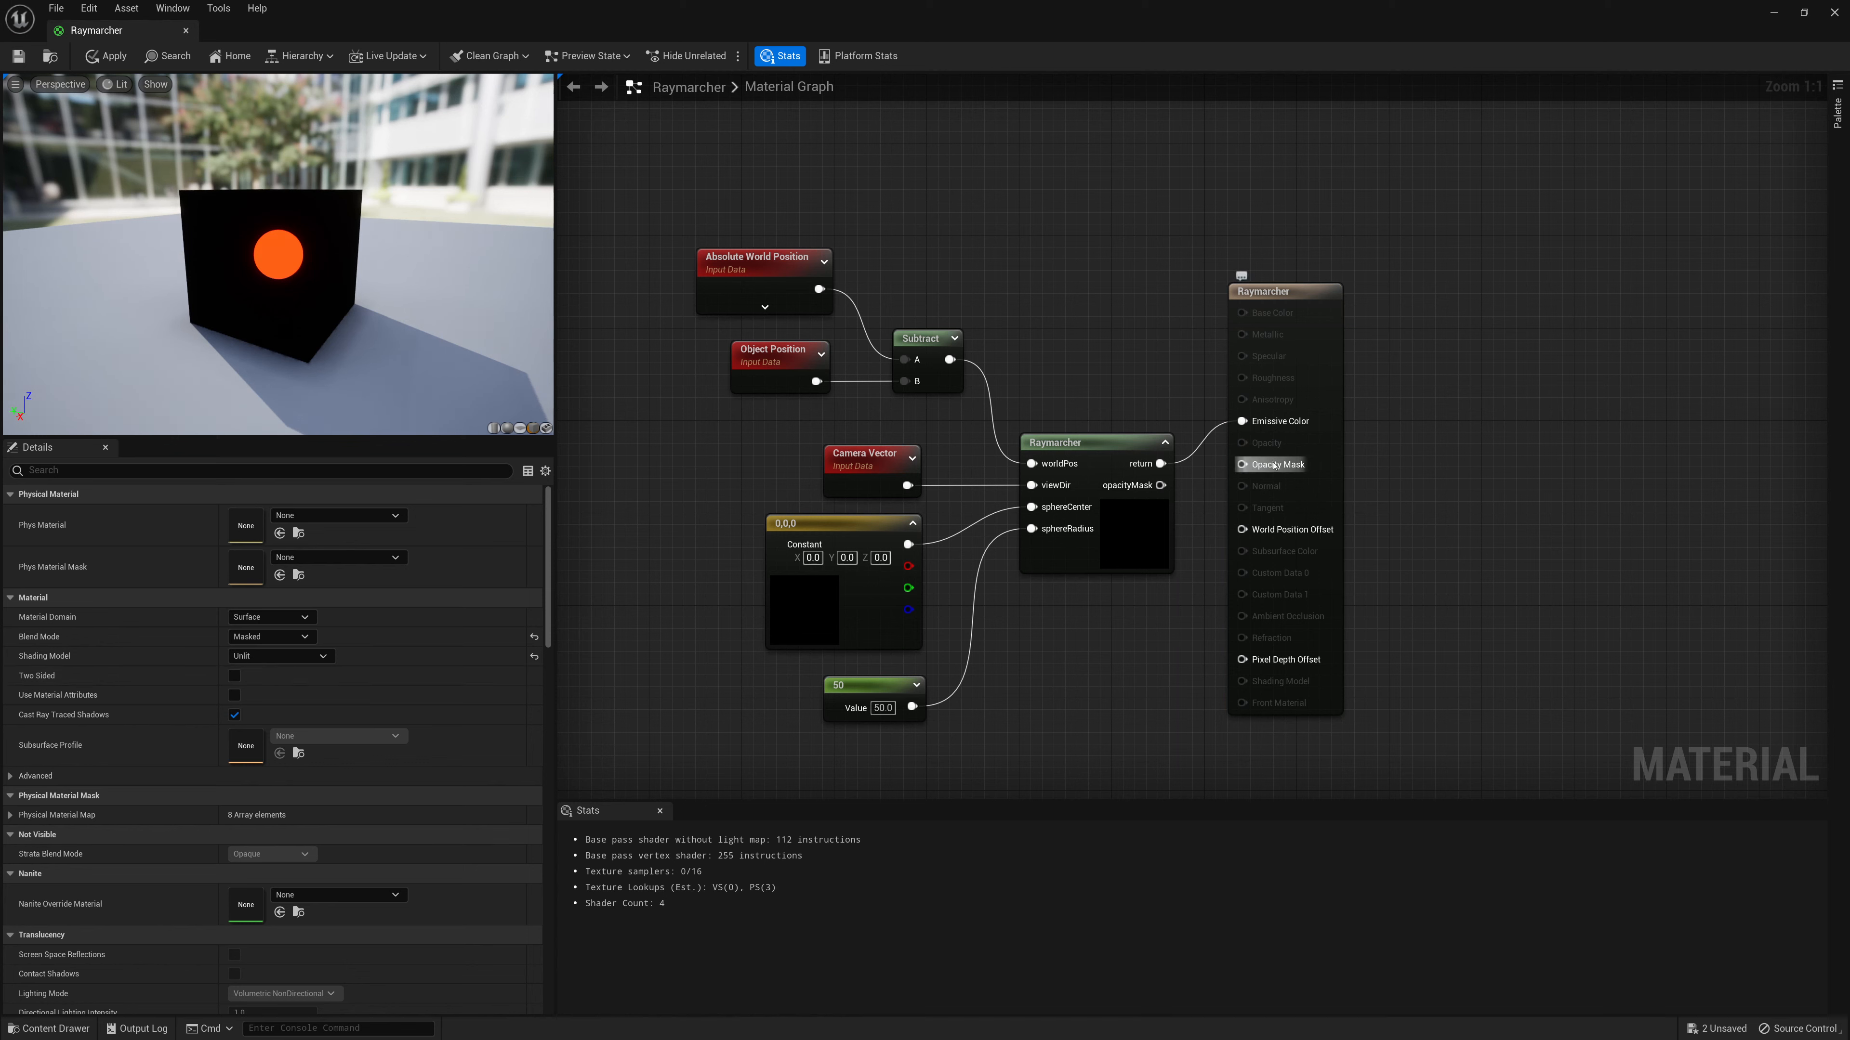
drag(1332, 437, 1160, 485)
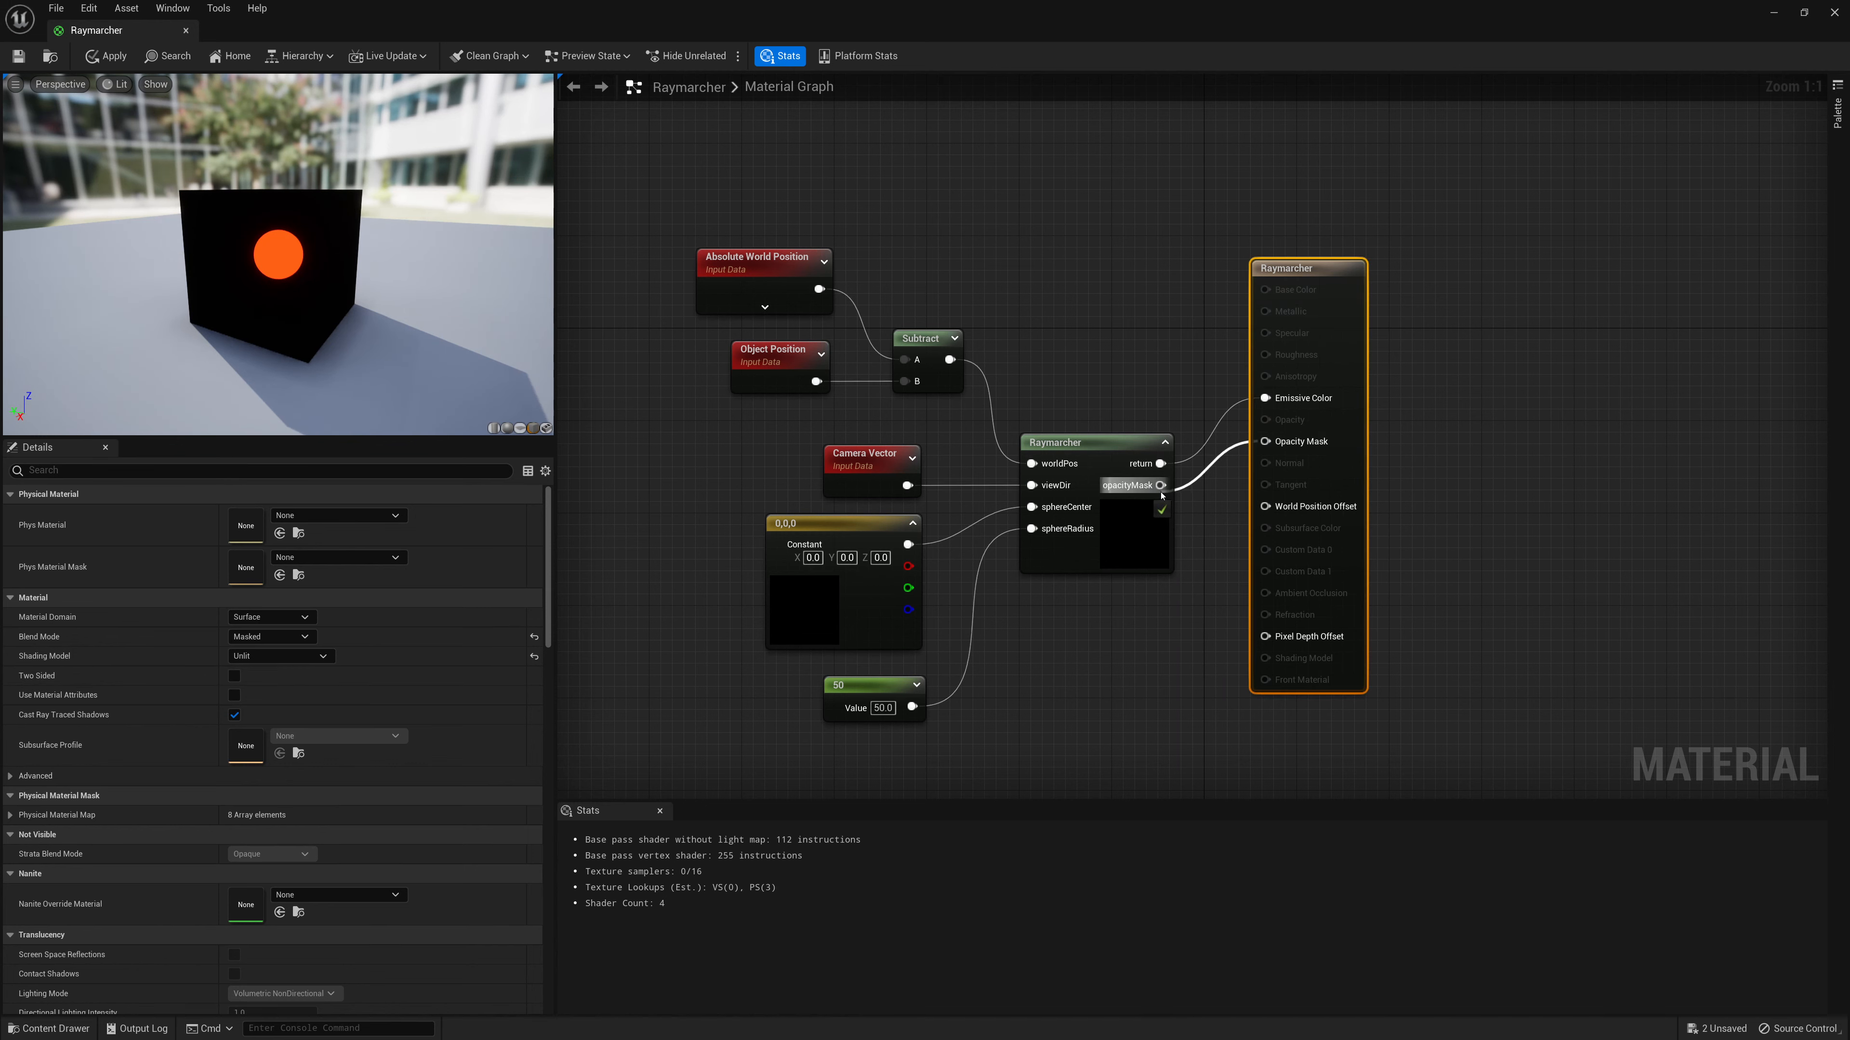
mouse_move(317, 357)
mouse_down()
mouse_move(251, 350)
mouse_move(317, 357)
mouse_up()
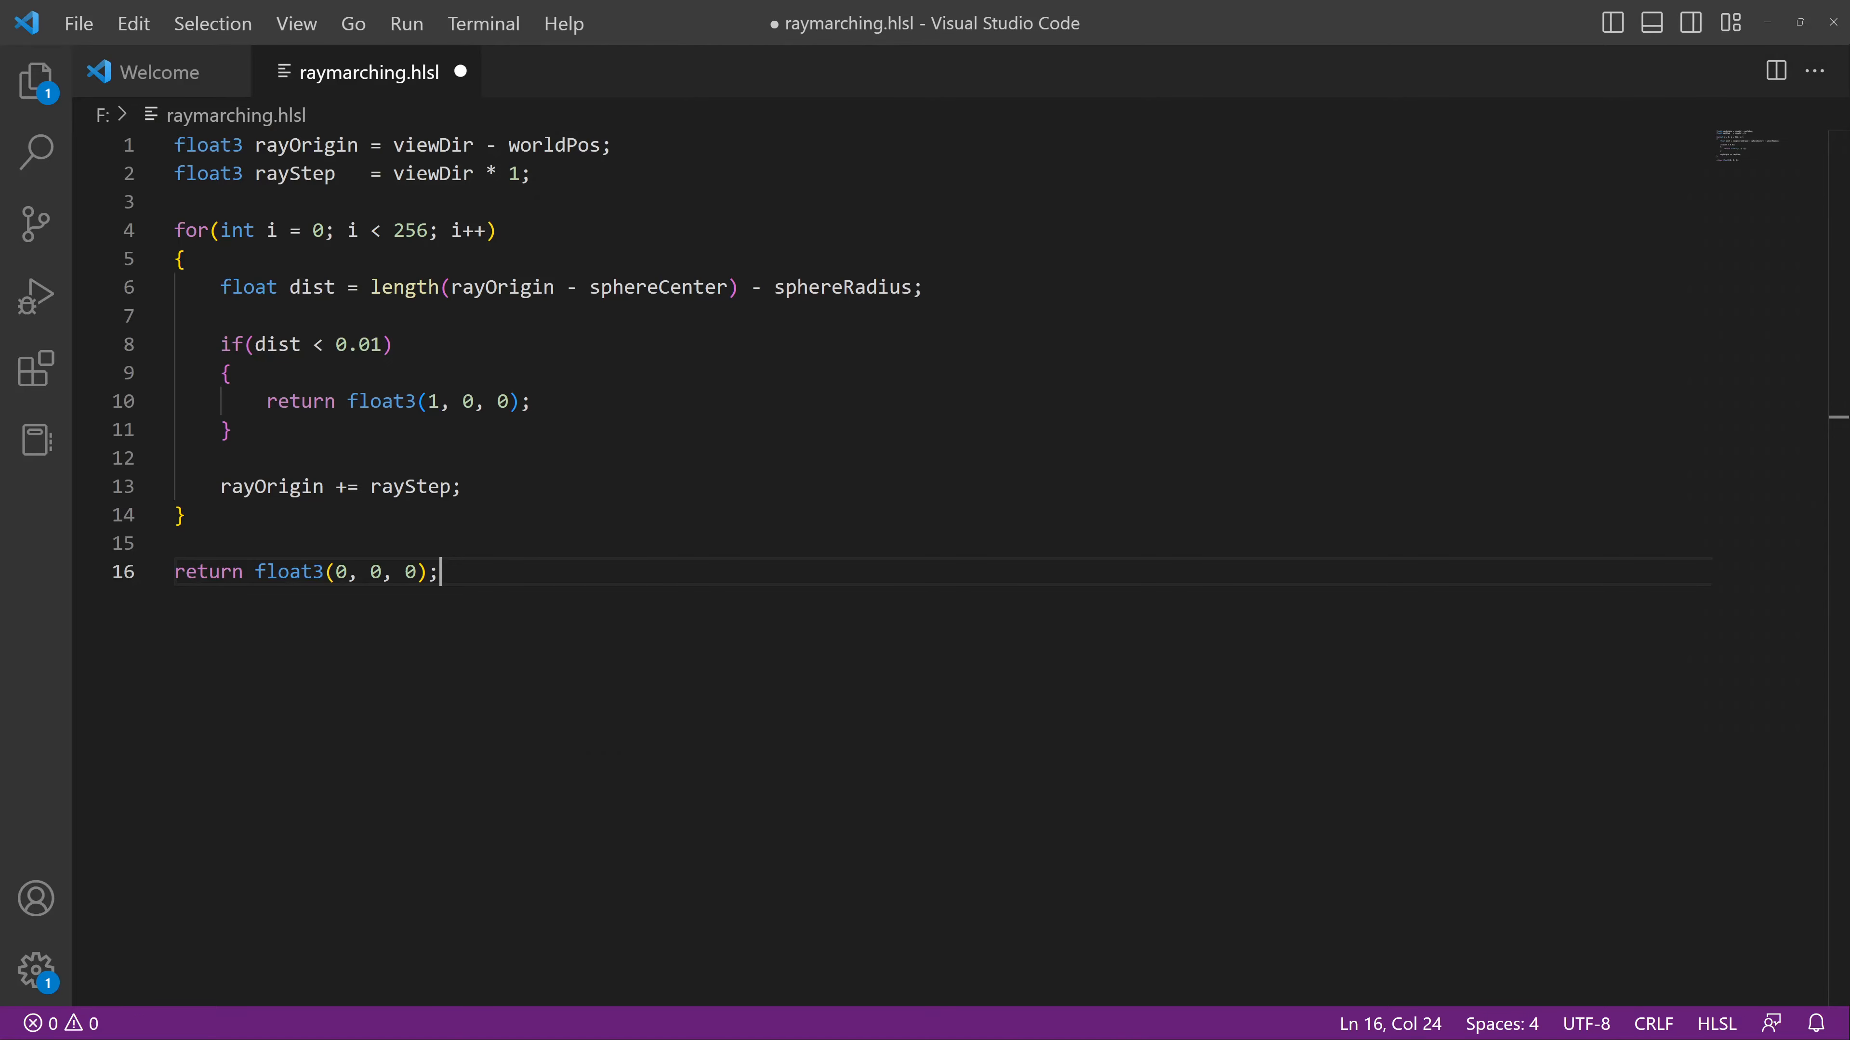
Switch to Visual Studio Code and add "opacityMask = 1;" inside the for loop, just before the rayOrigin increment in raymarching.hlsl
key(Up)
key(Up)
key(Up)
key(Up)
key(Up)
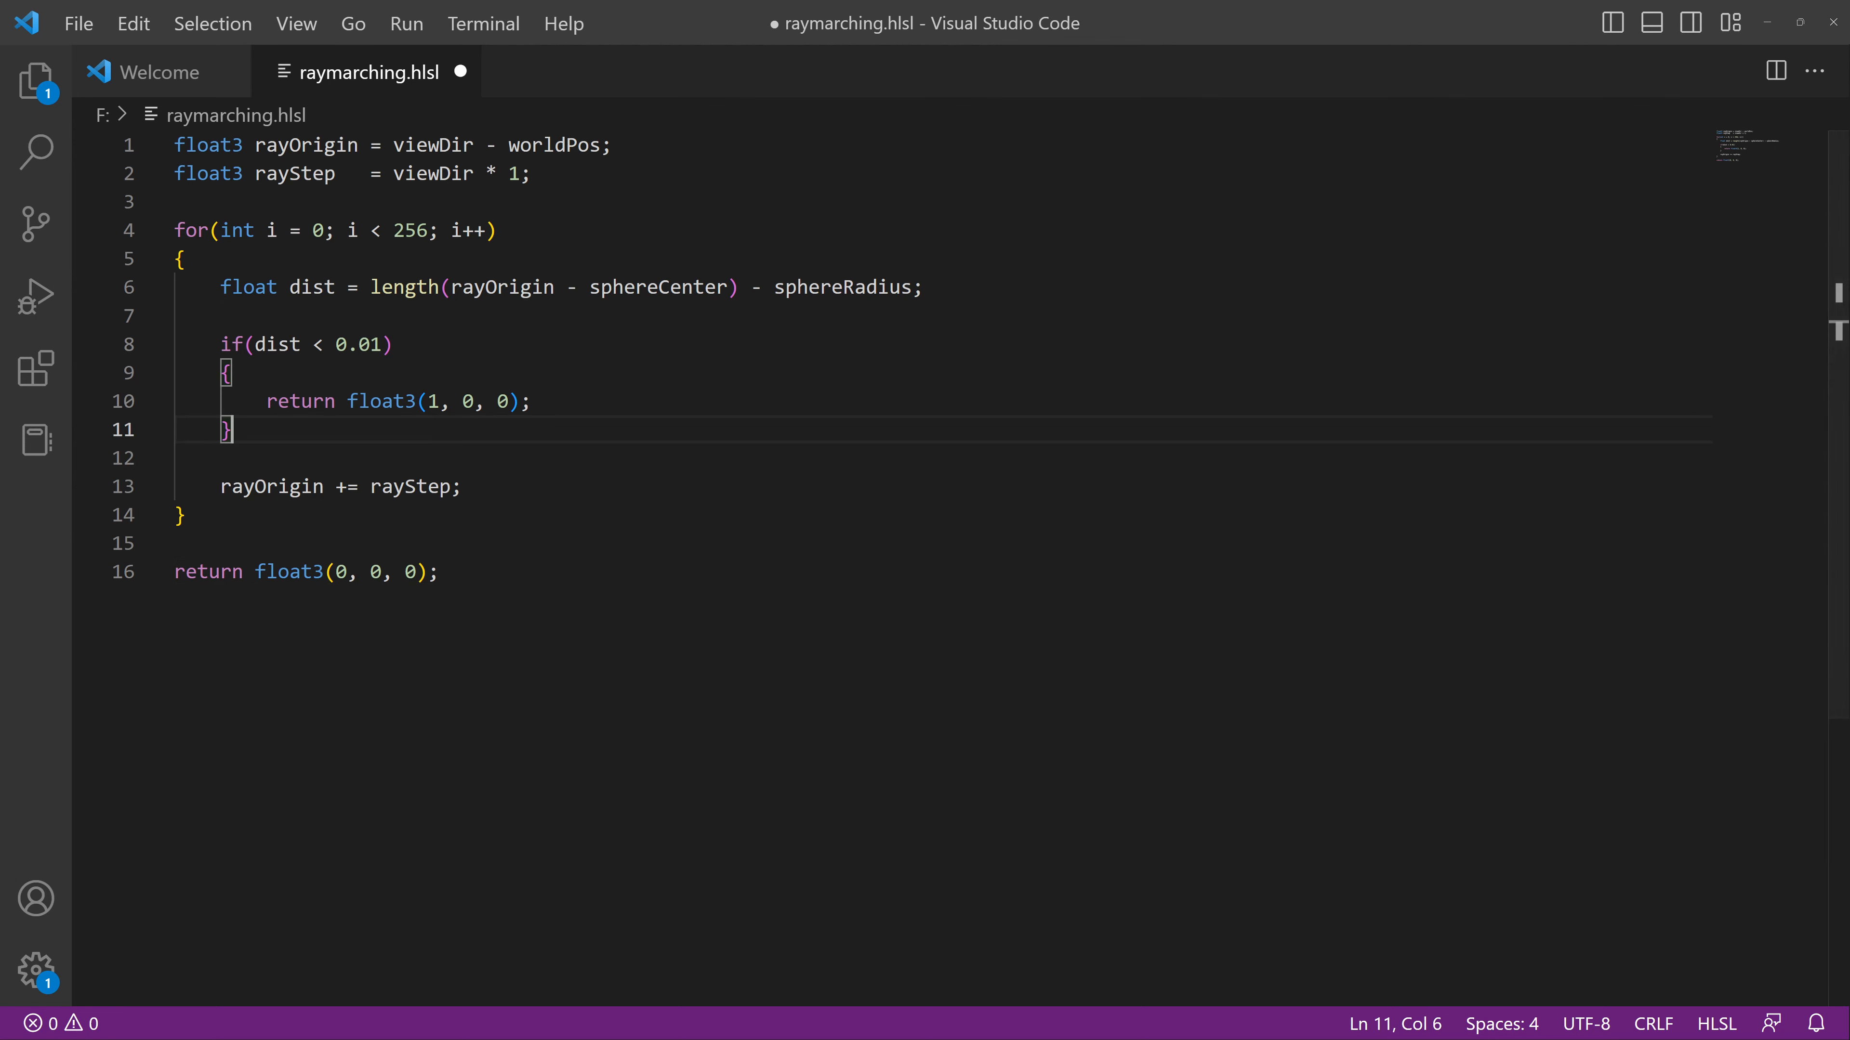
click(322, 458)
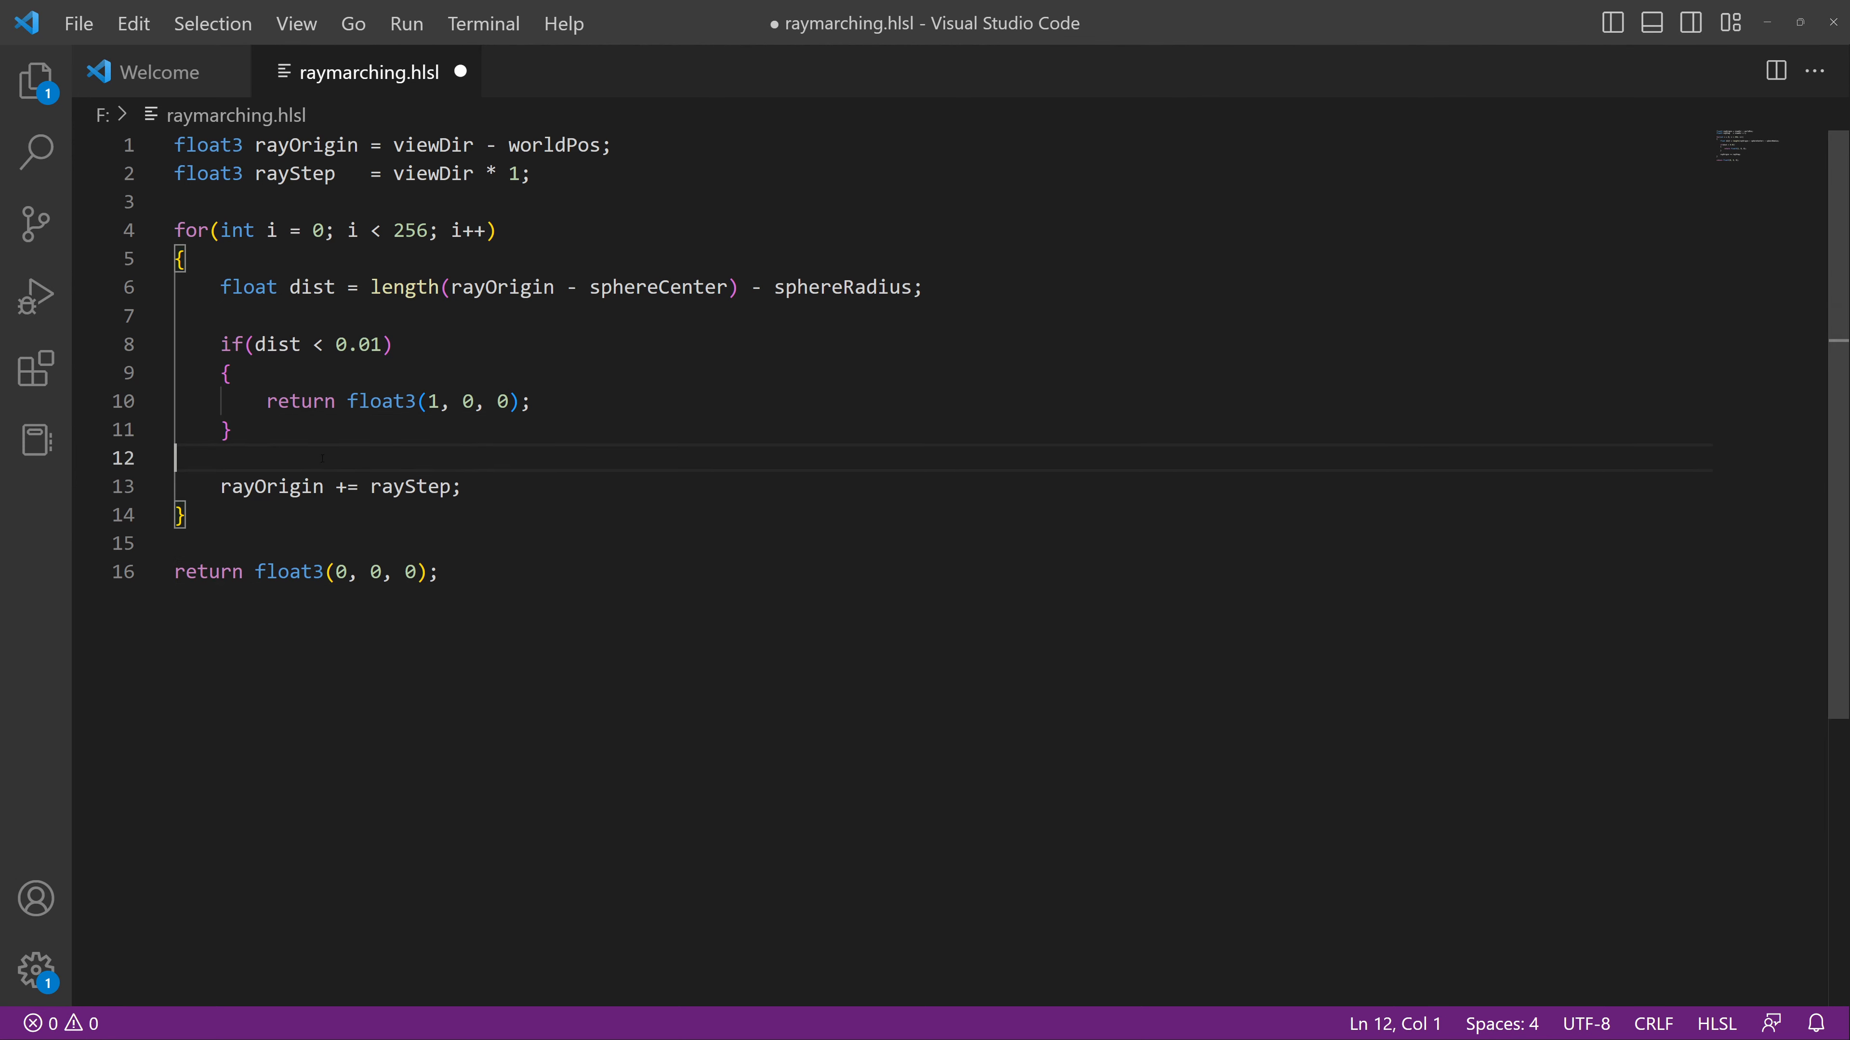
key(Return)
key(Tab)
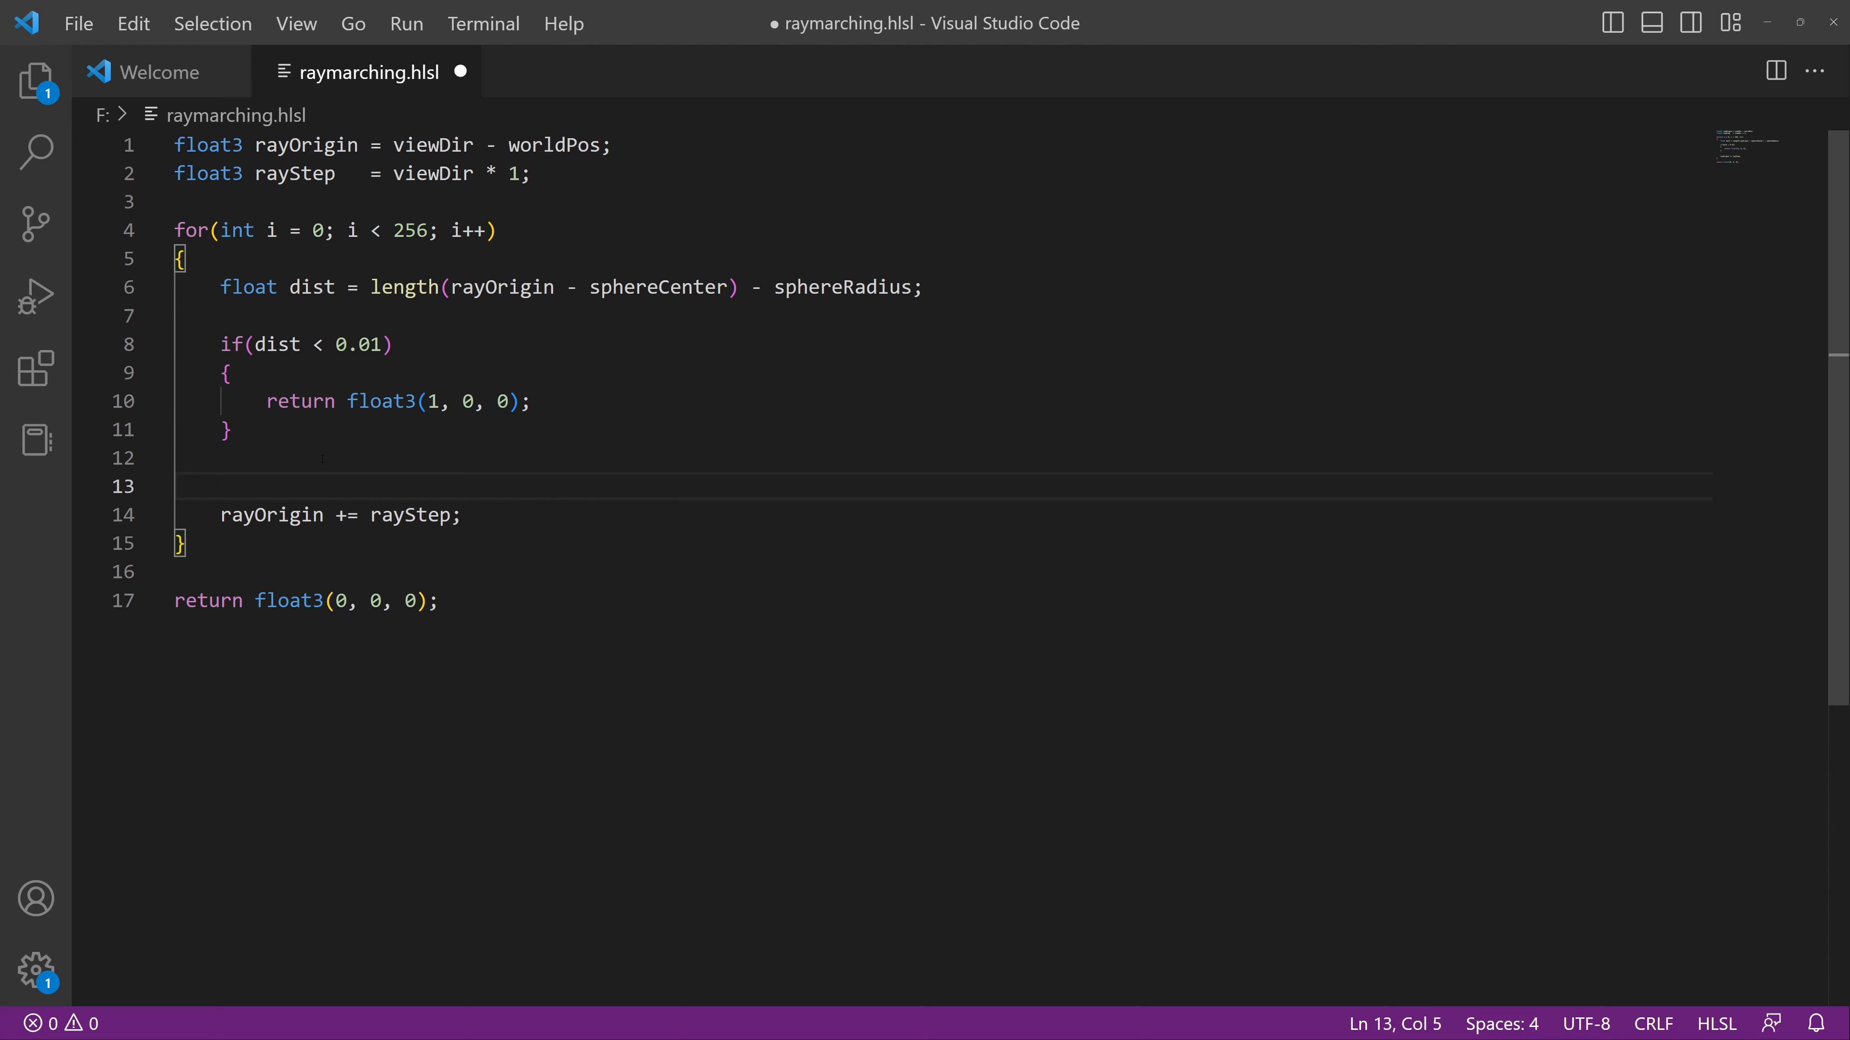
text(opacityMask)
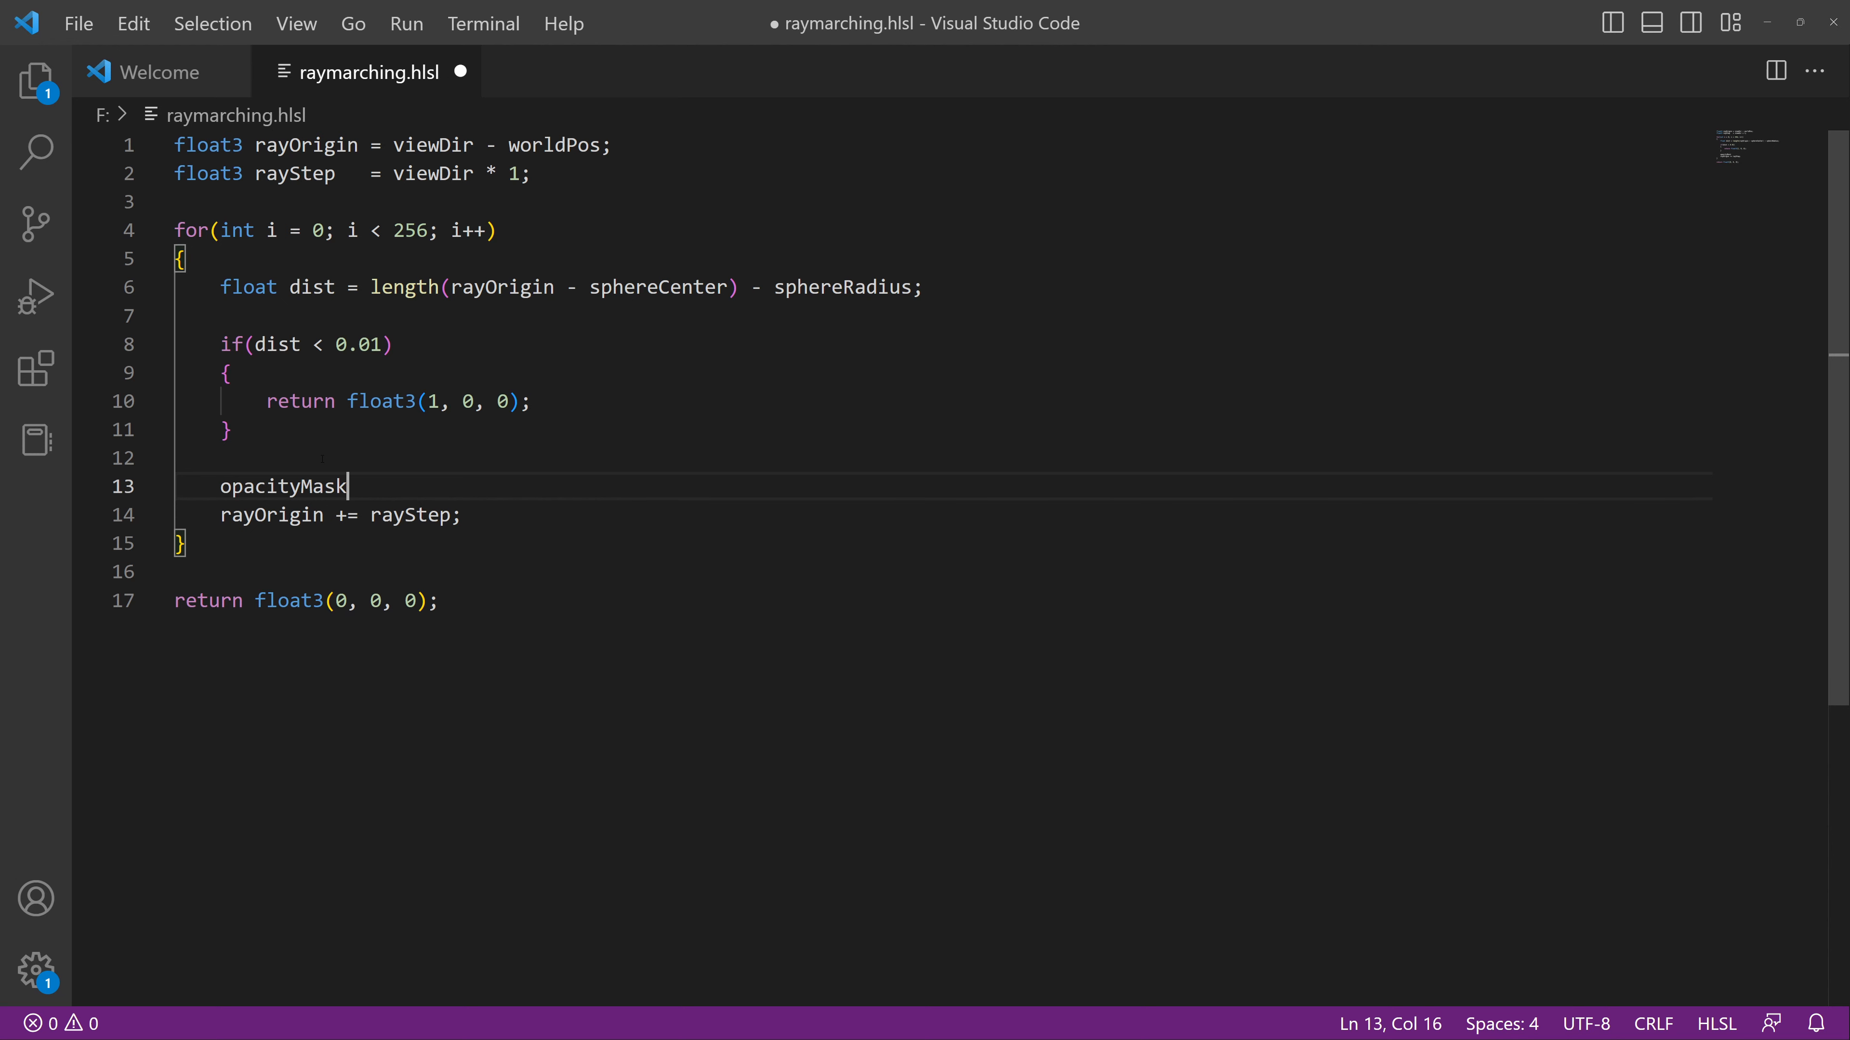
text( = 1;)
drag(421, 487, 225, 487)
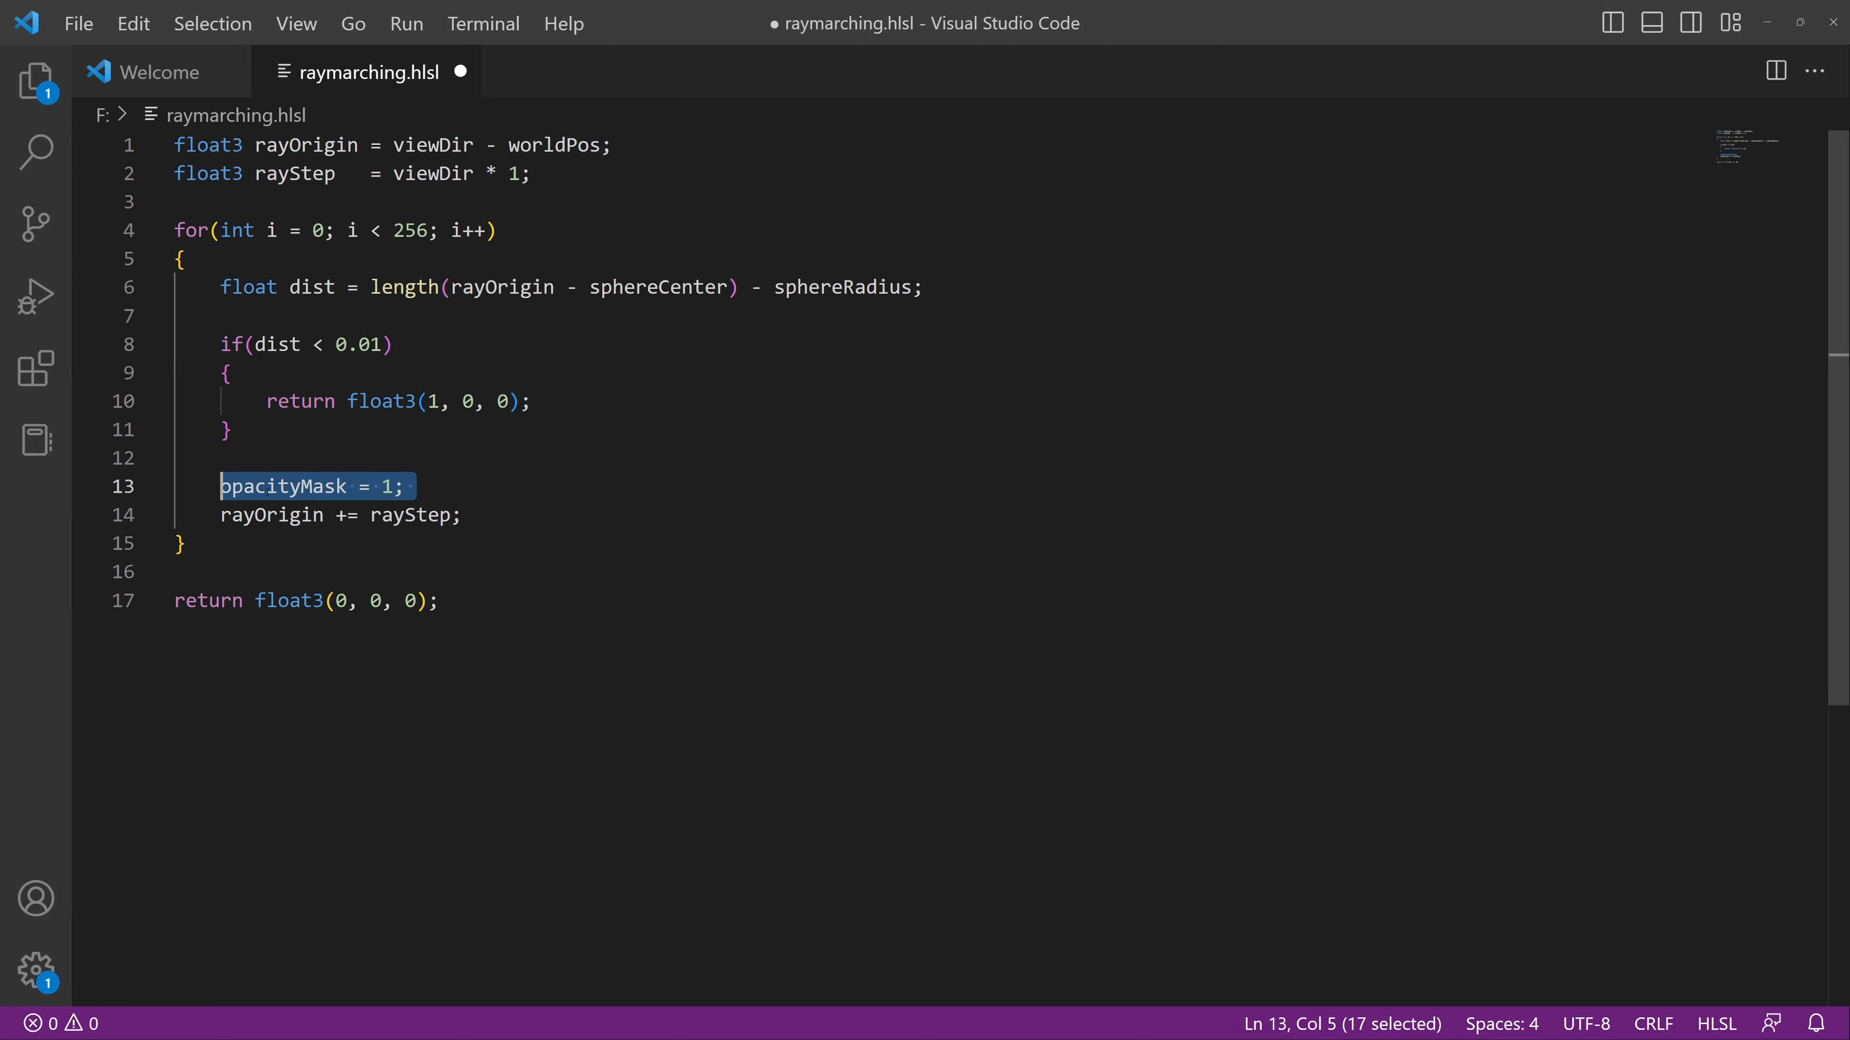
click(436, 474)
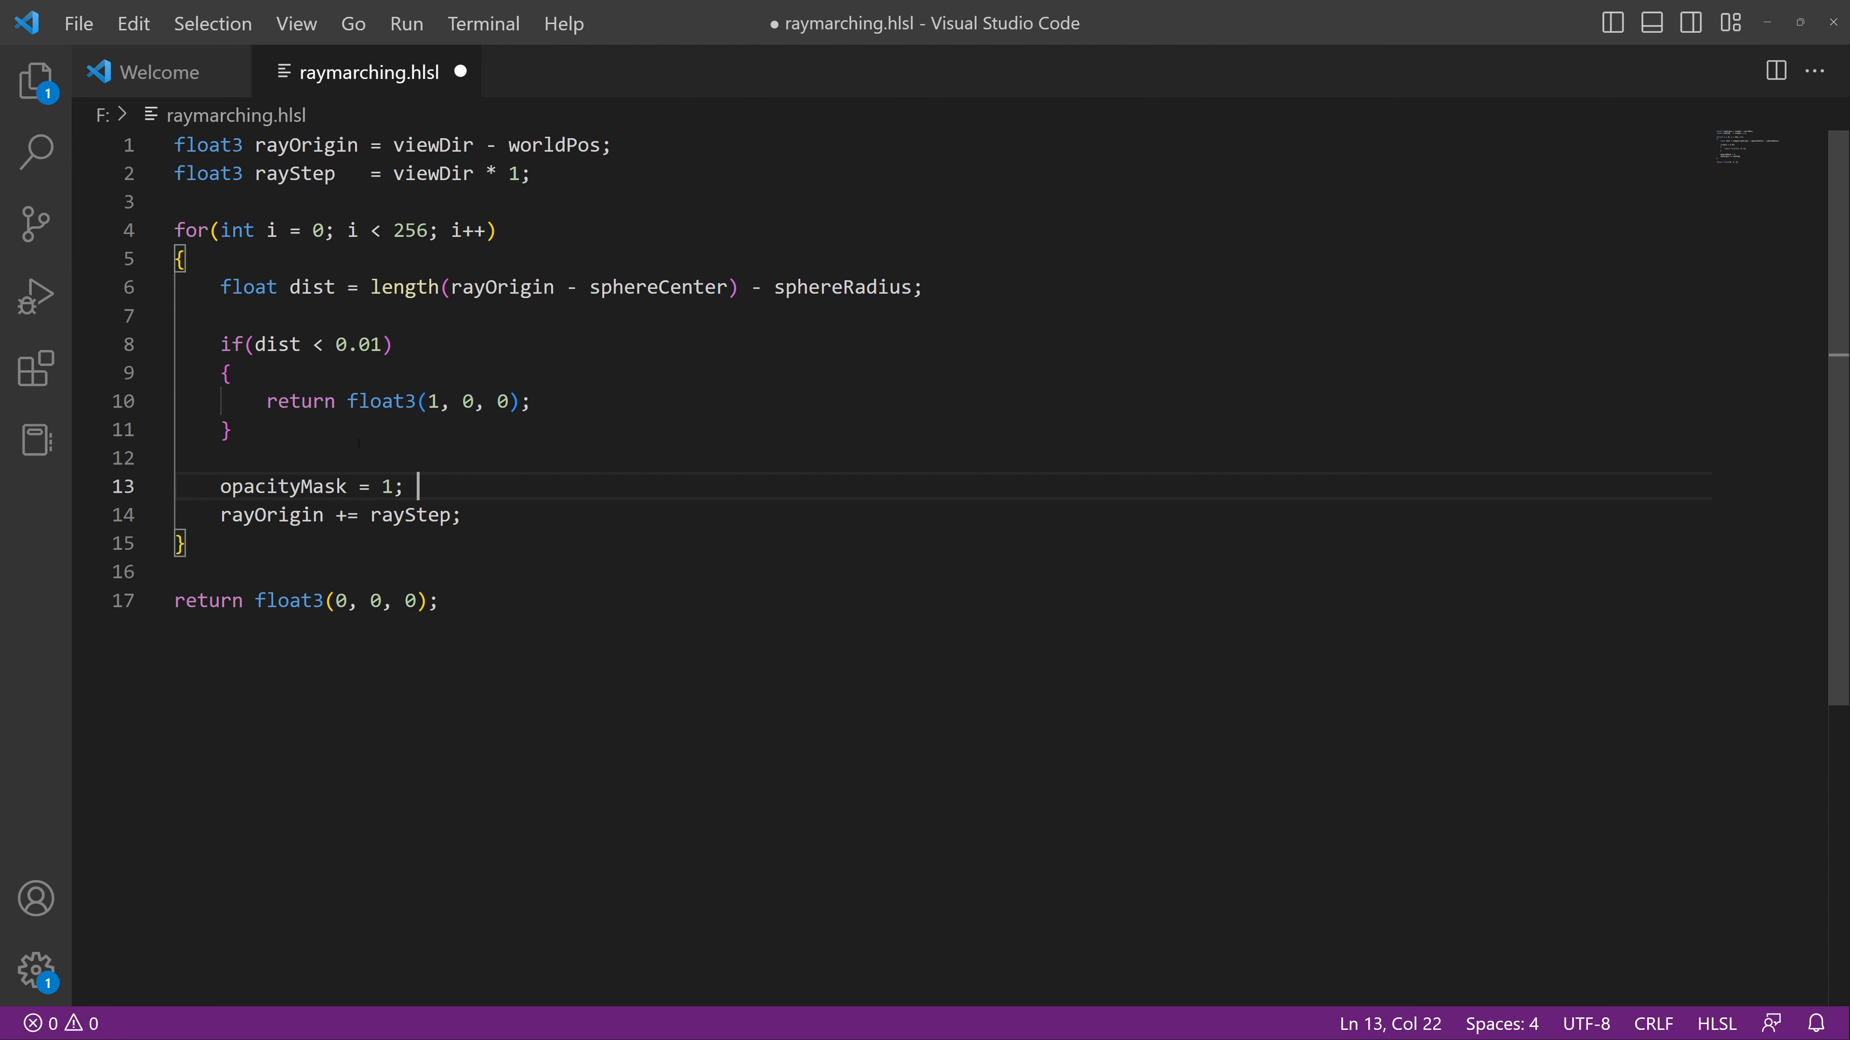
Add the line "opacityMask = 0;" after the loop, directly before the final return statement
click(456, 567)
key(Return)
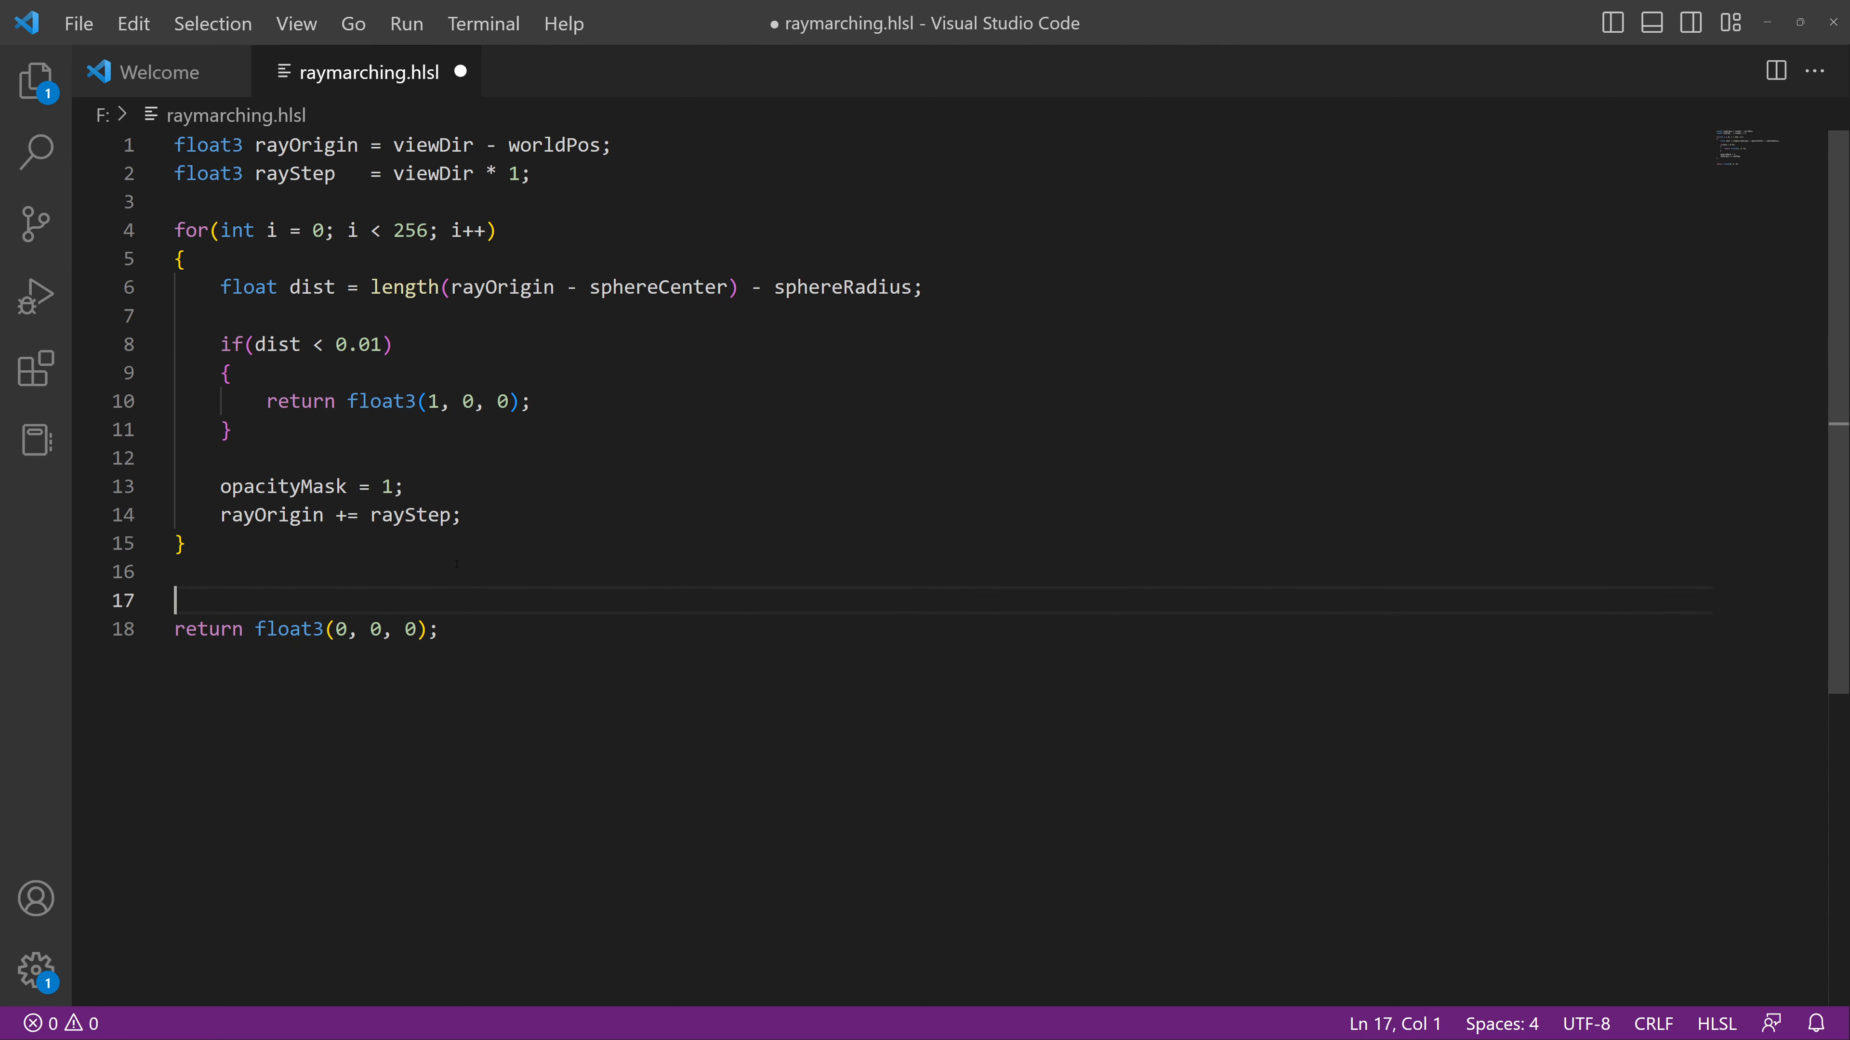
text(opacityMask)
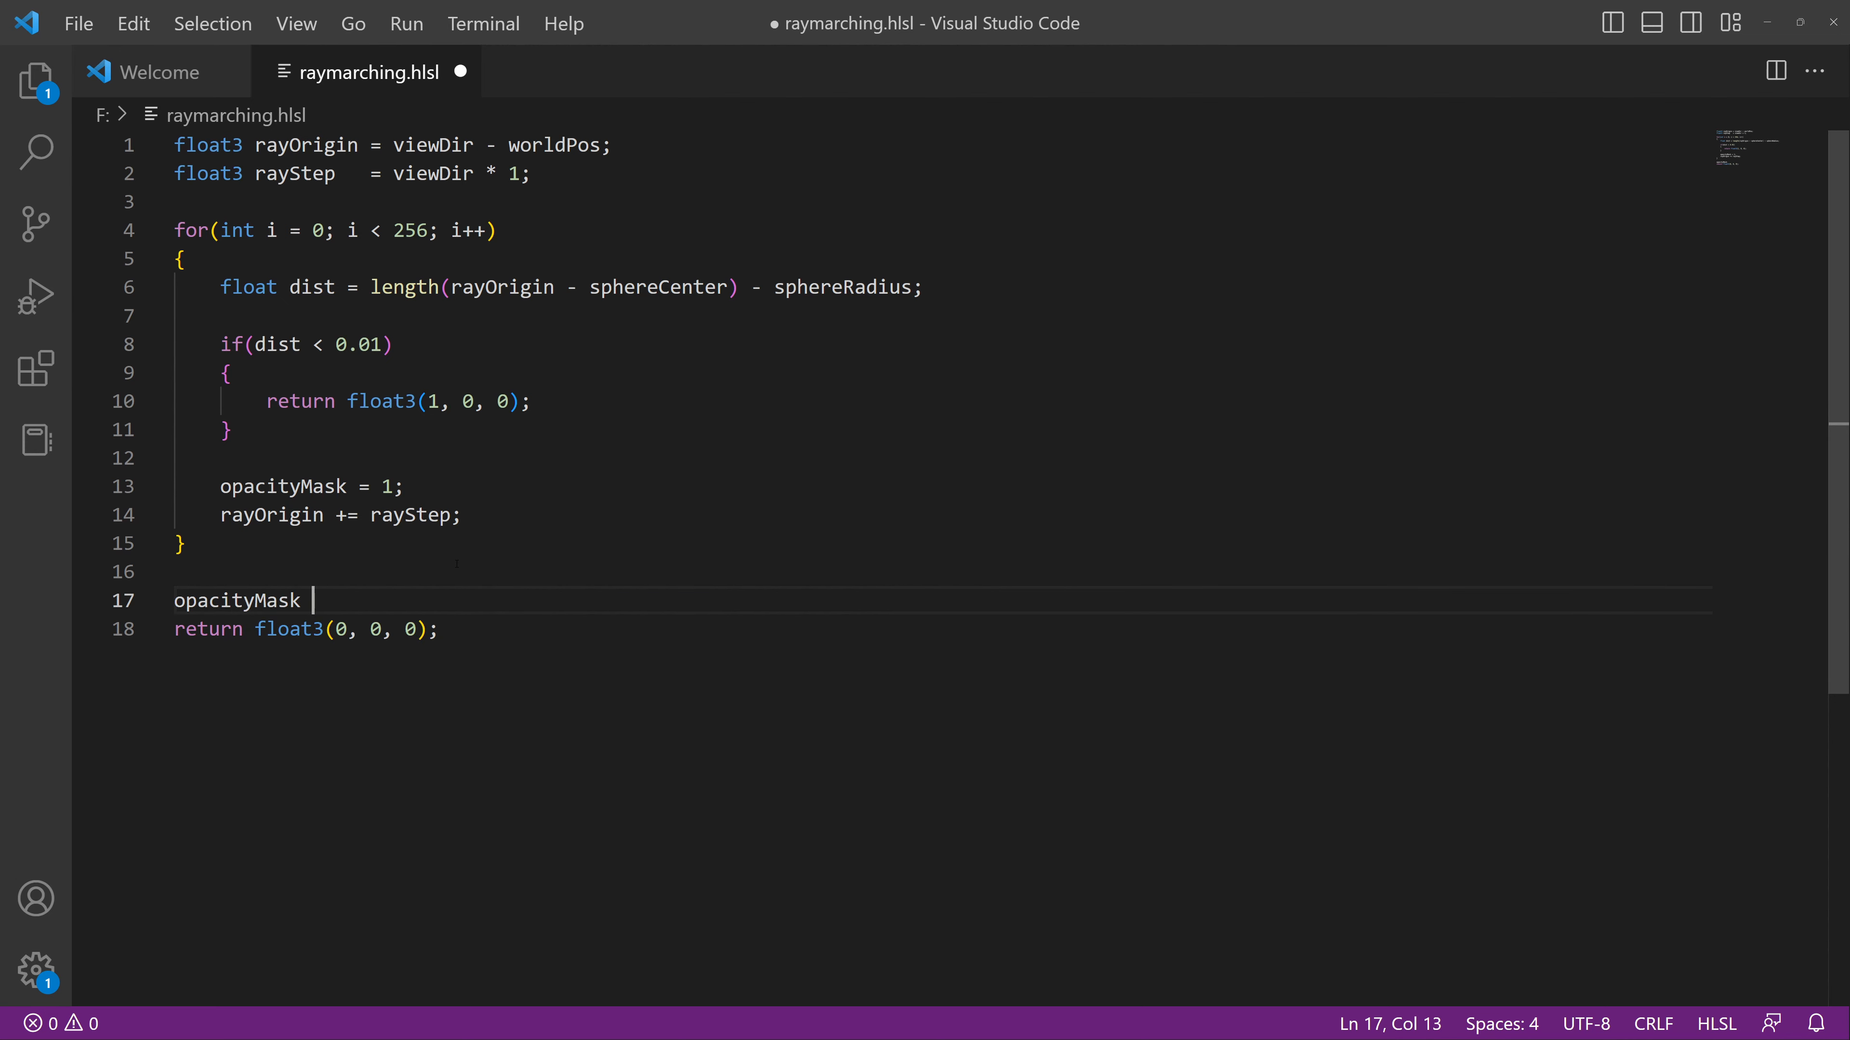
key(BackSpace)
text(=  0)
key(BackSpace)
key(BackSpace)
text(0;)
drag(425, 487, 220, 486)
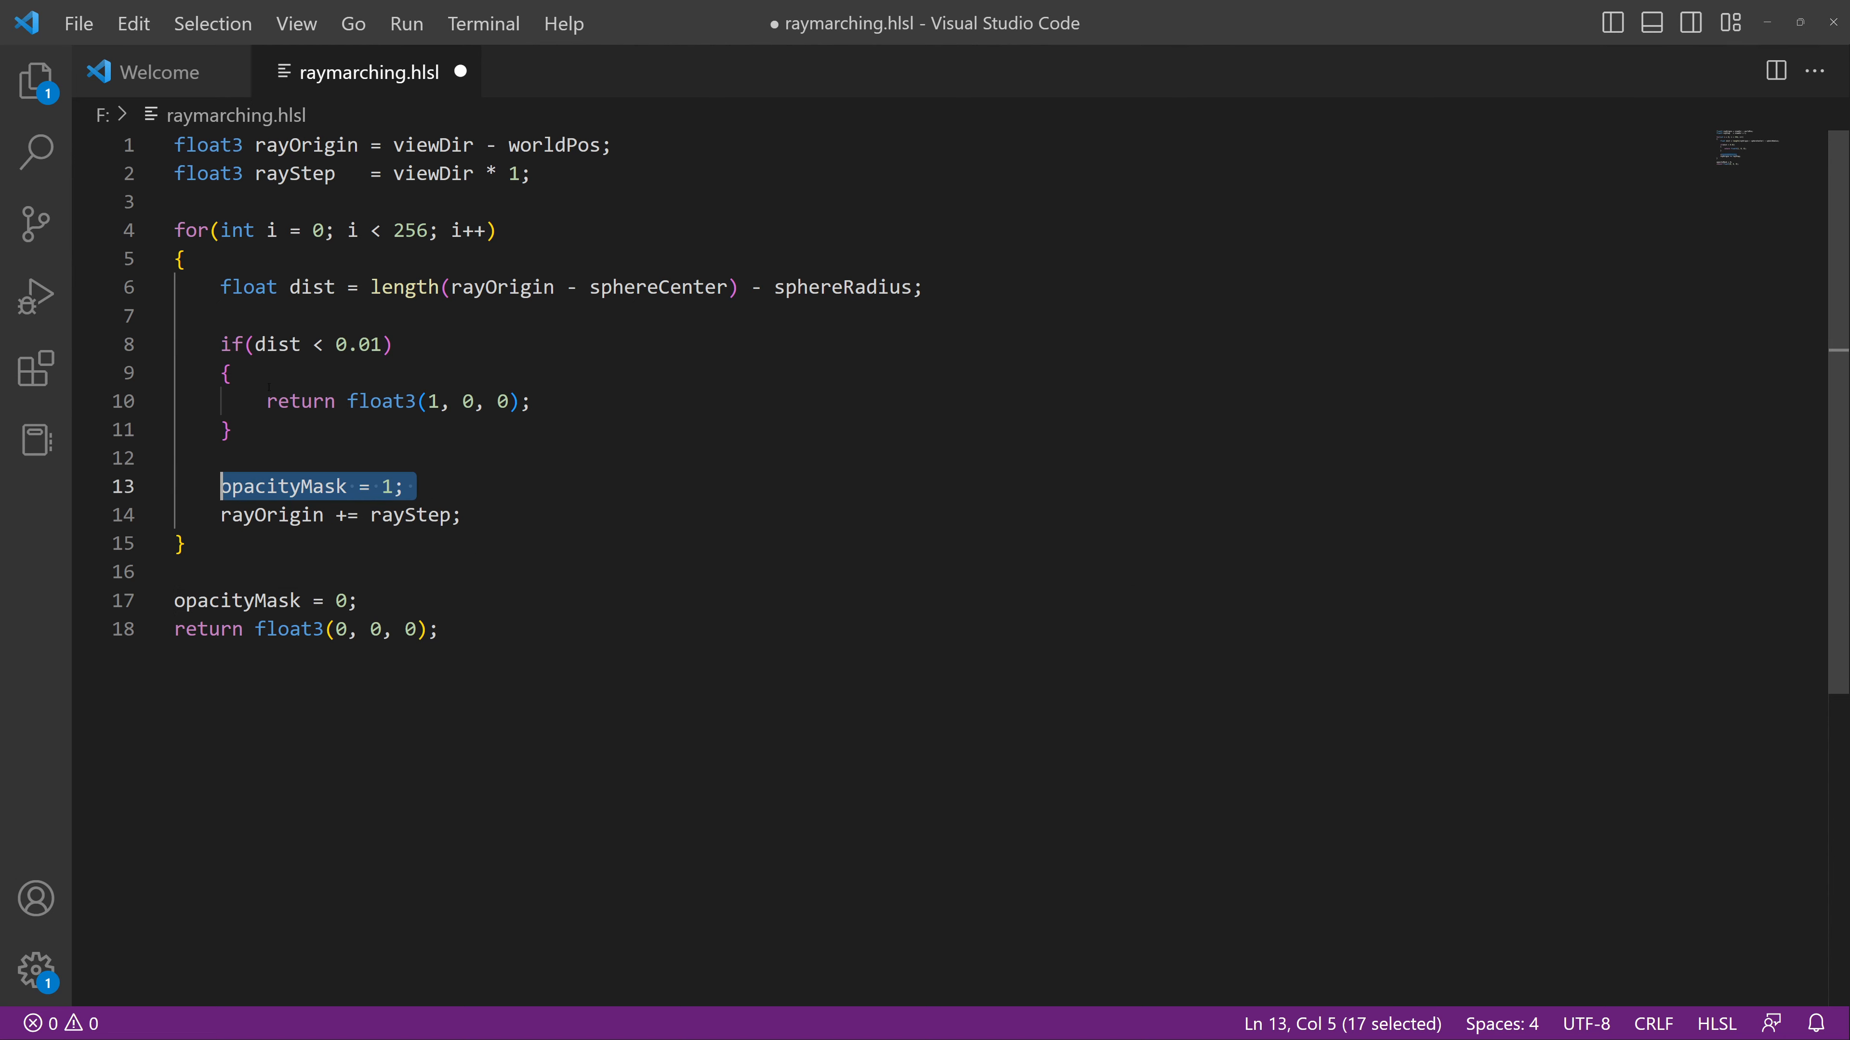
click(455, 384)
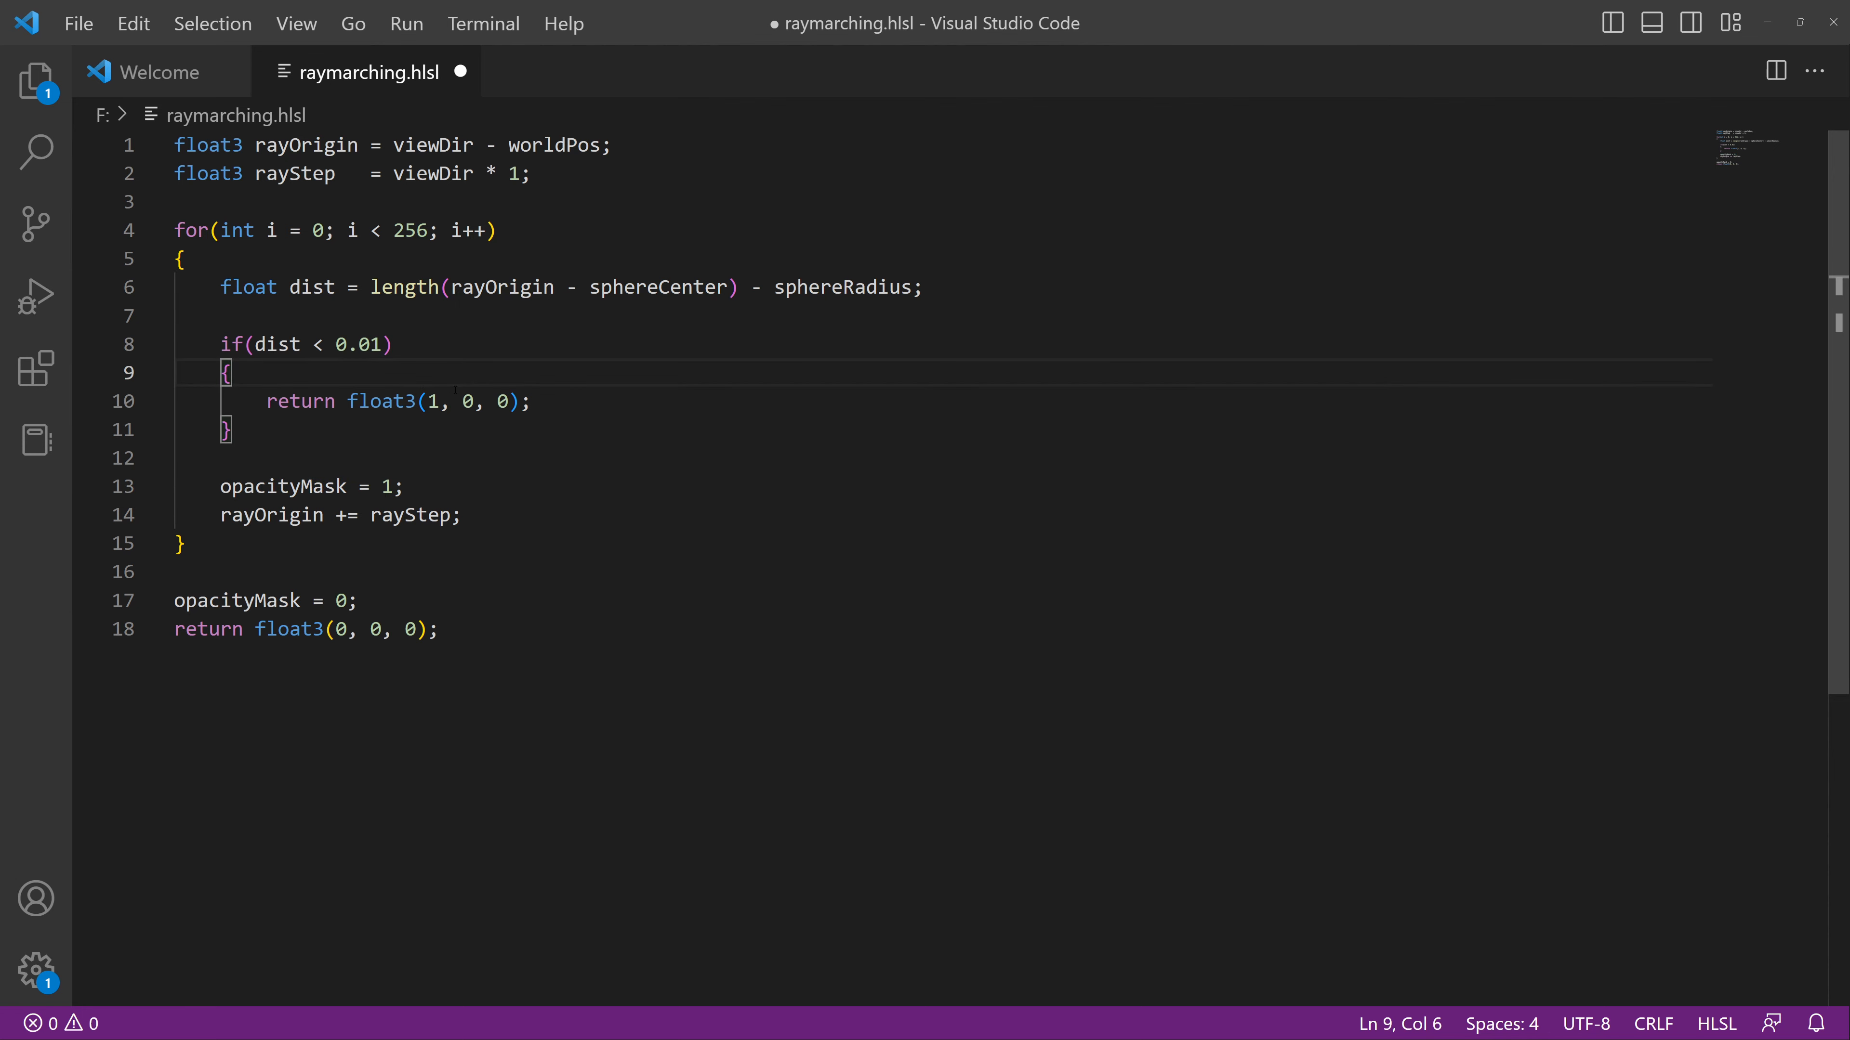
drag(420, 486, 209, 487)
click(406, 491)
click(385, 603)
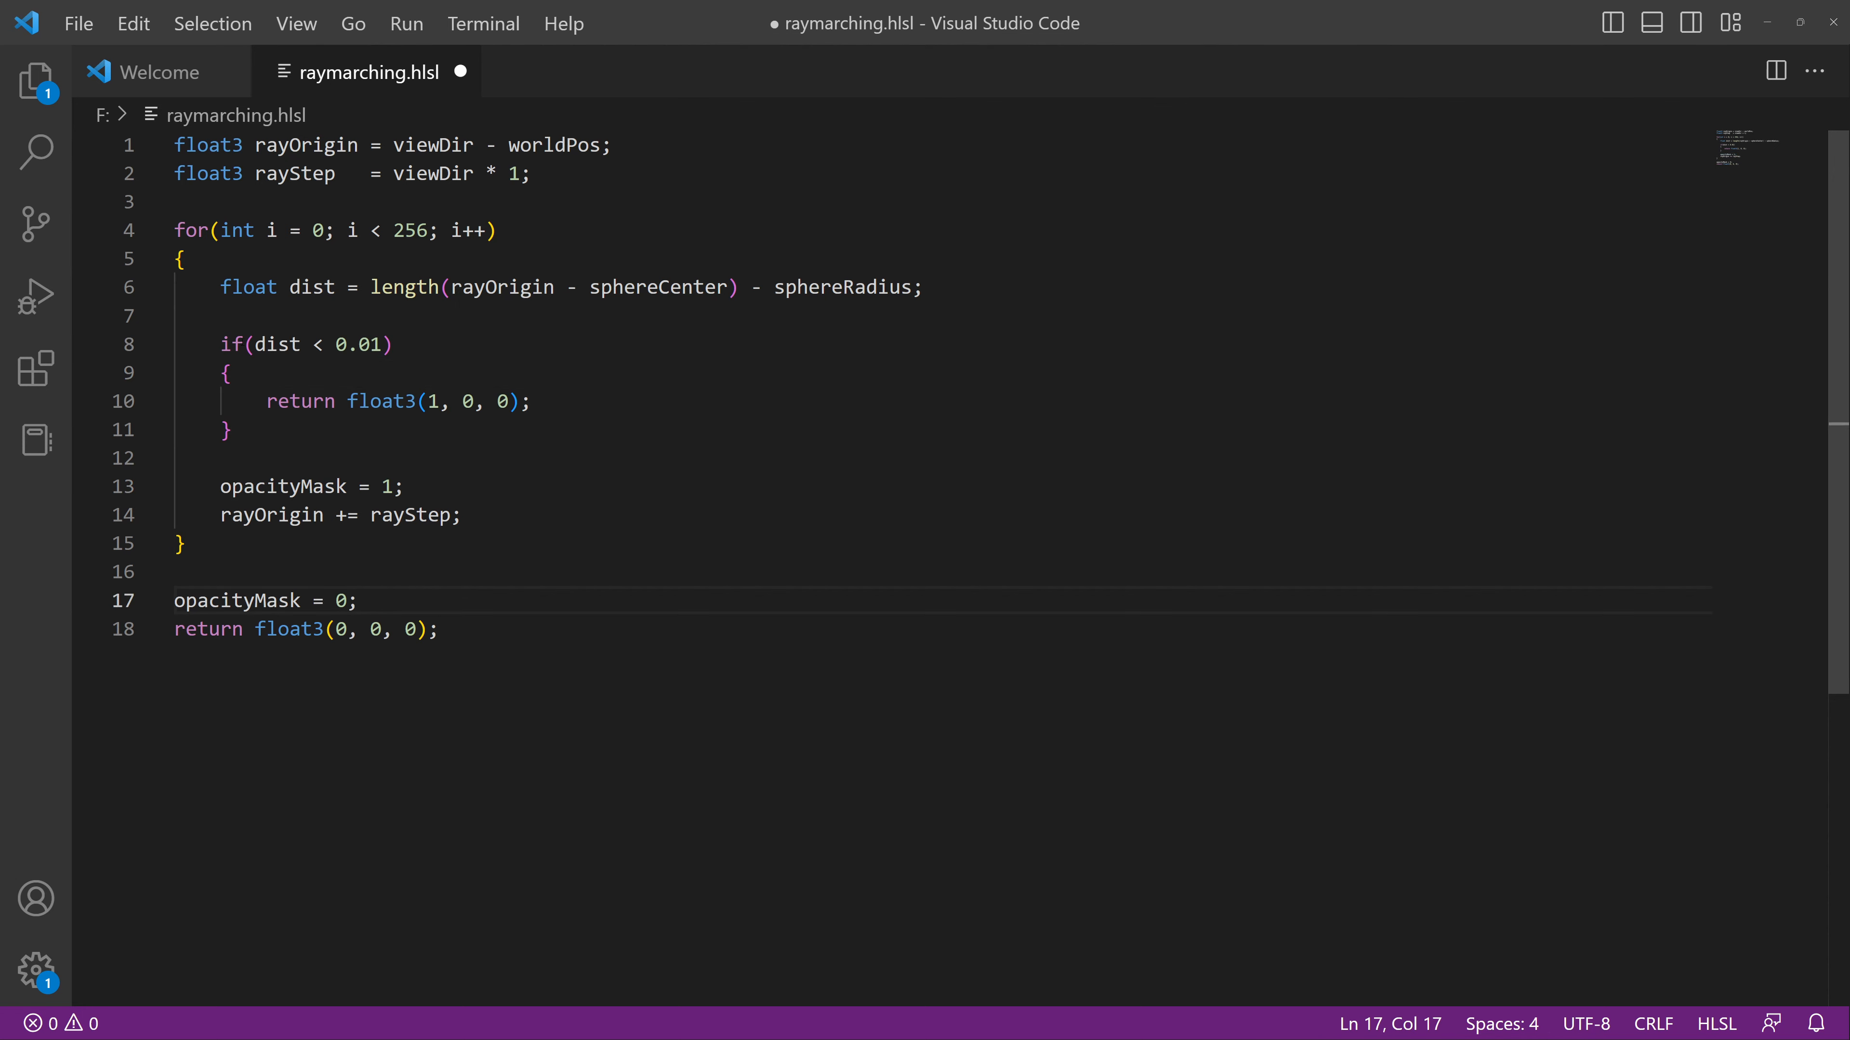
Copy the whole HLSL script and replace the code of the material's custom node in Unreal Editor with it
key(ctrl+a)
key(ctrl+c)
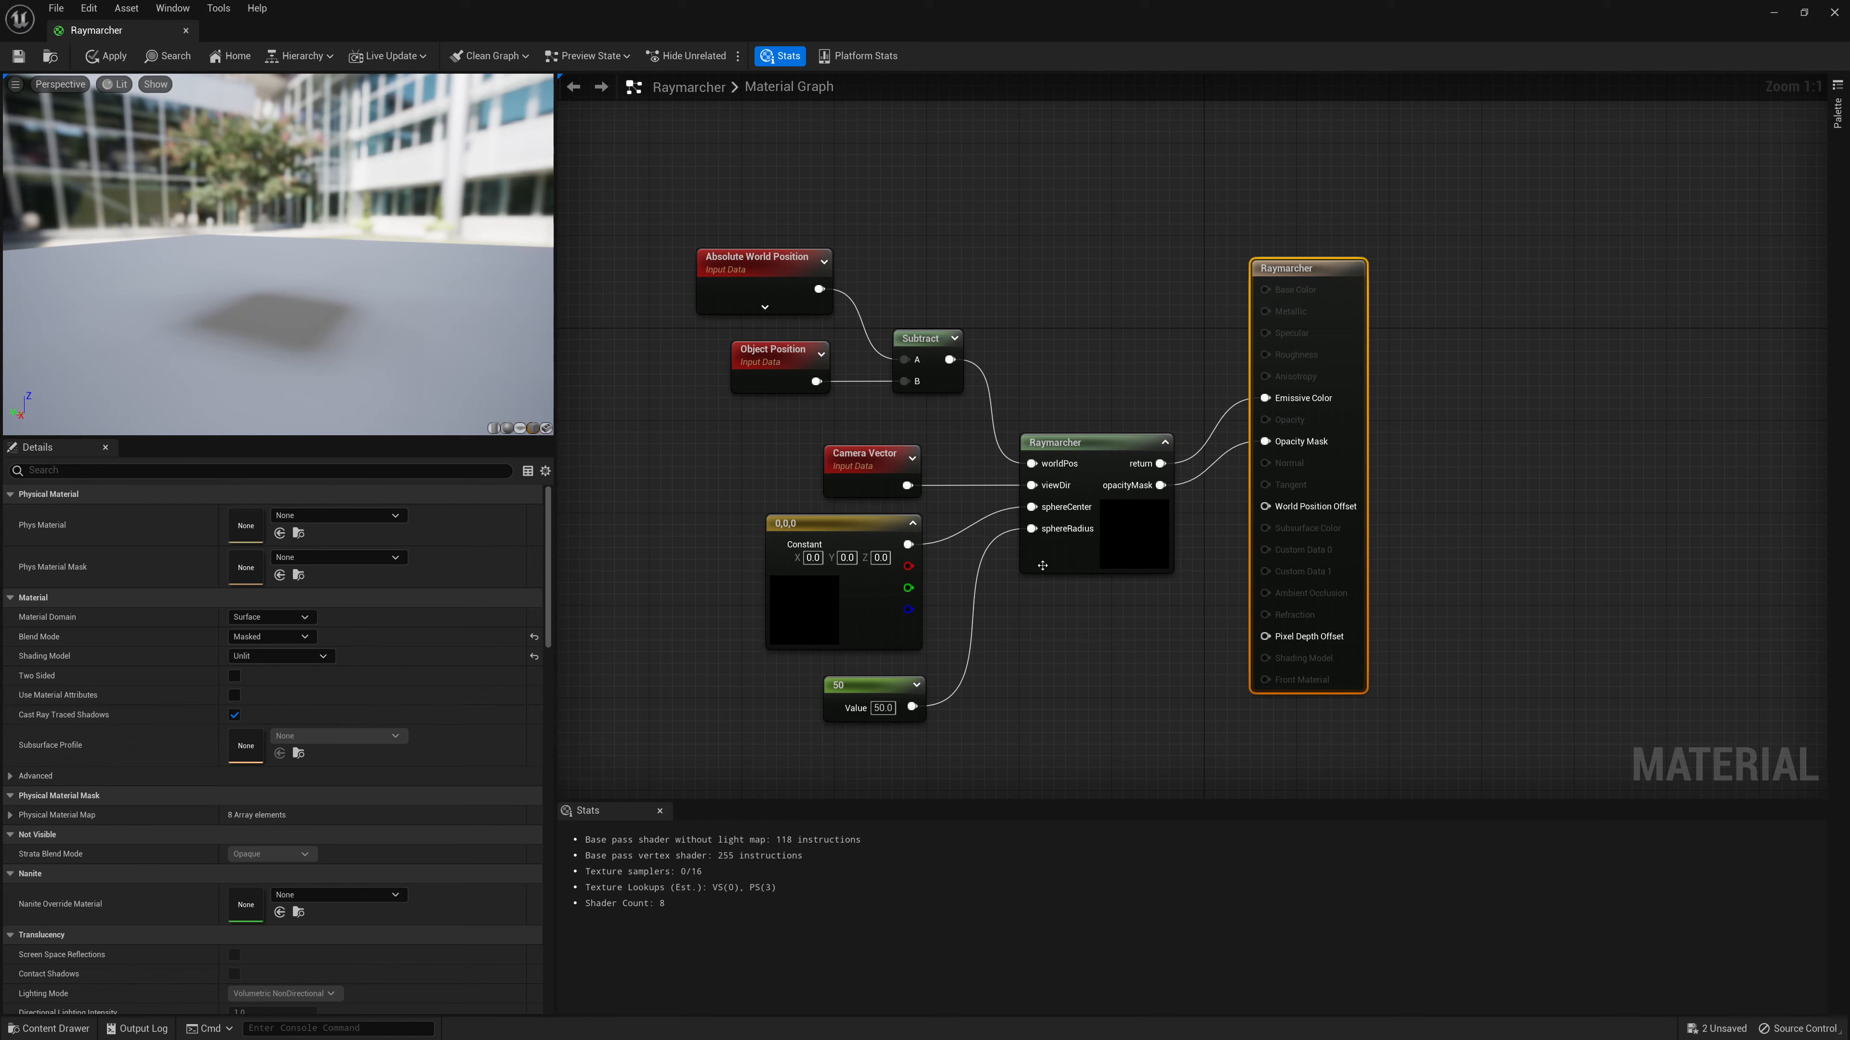
click(342, 554)
key(ctrl+a)
key(ctrl+v)
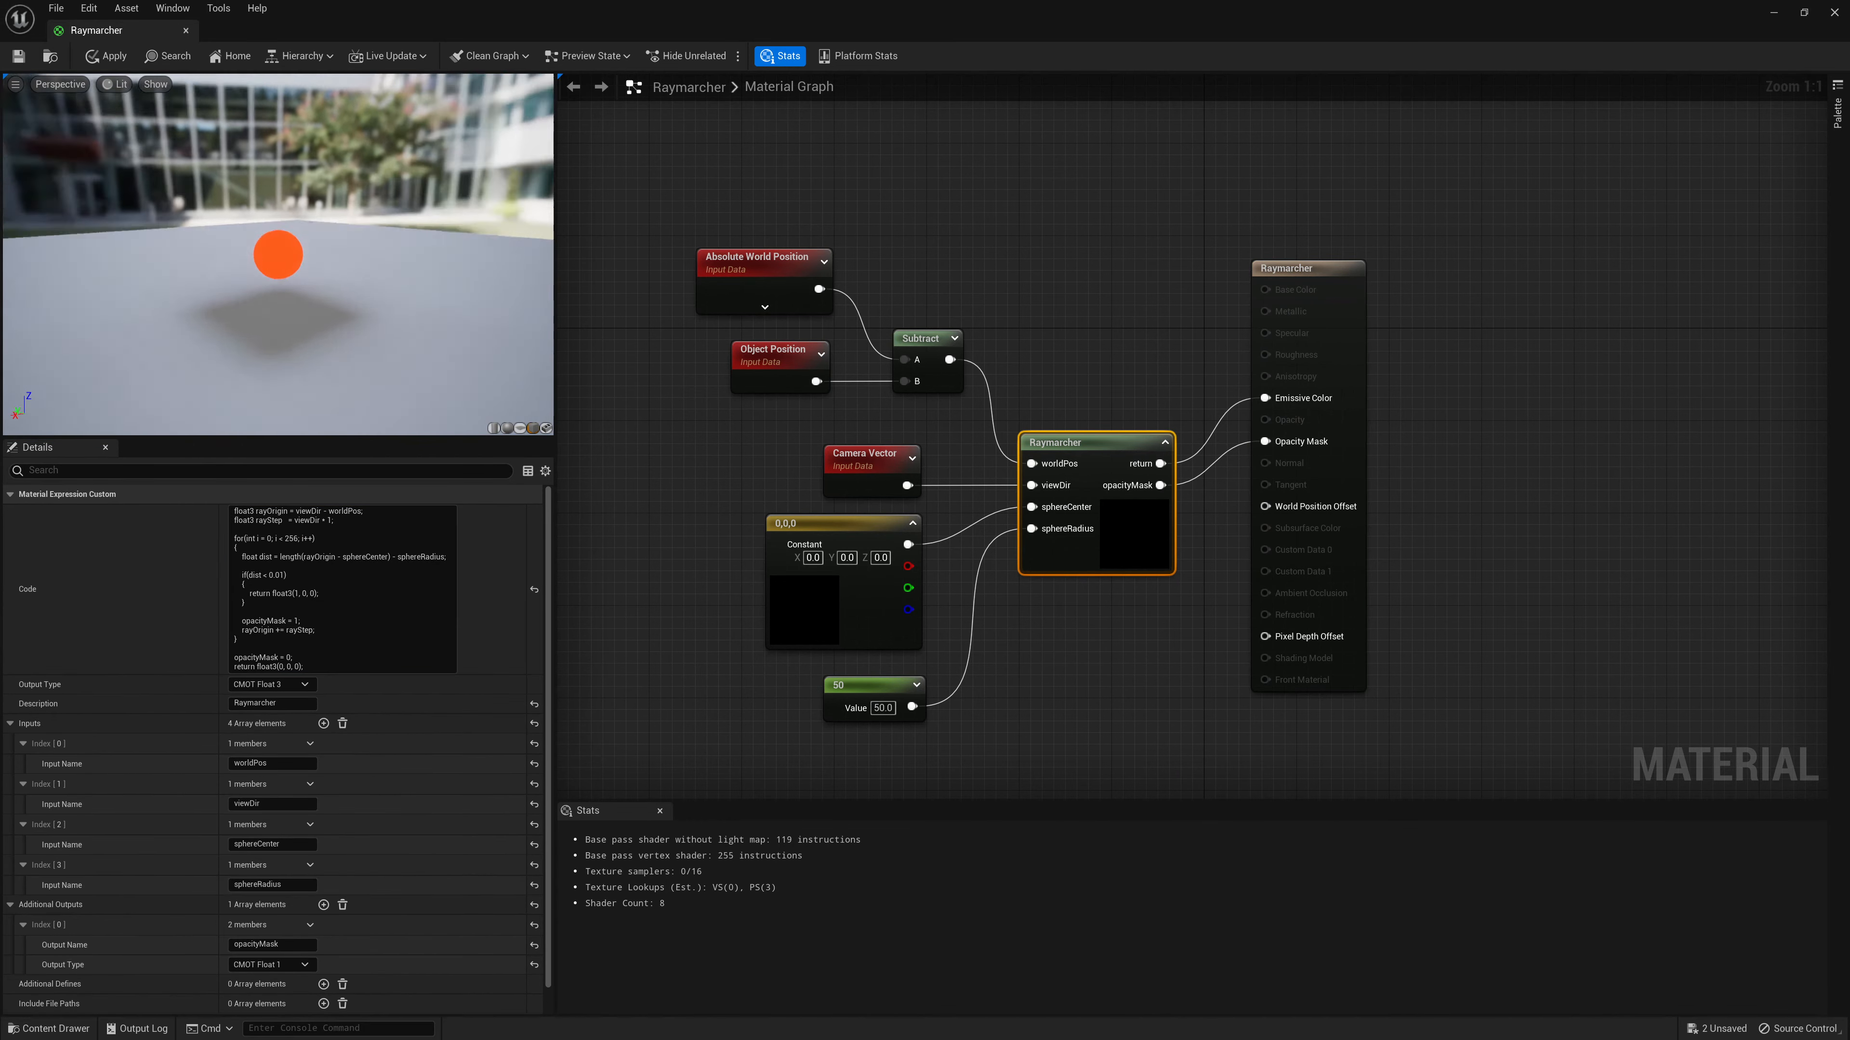
View the preview from another angle, save the material, and return to the level to inspect the masked cube
drag(206, 207, 205, 208)
click(18, 56)
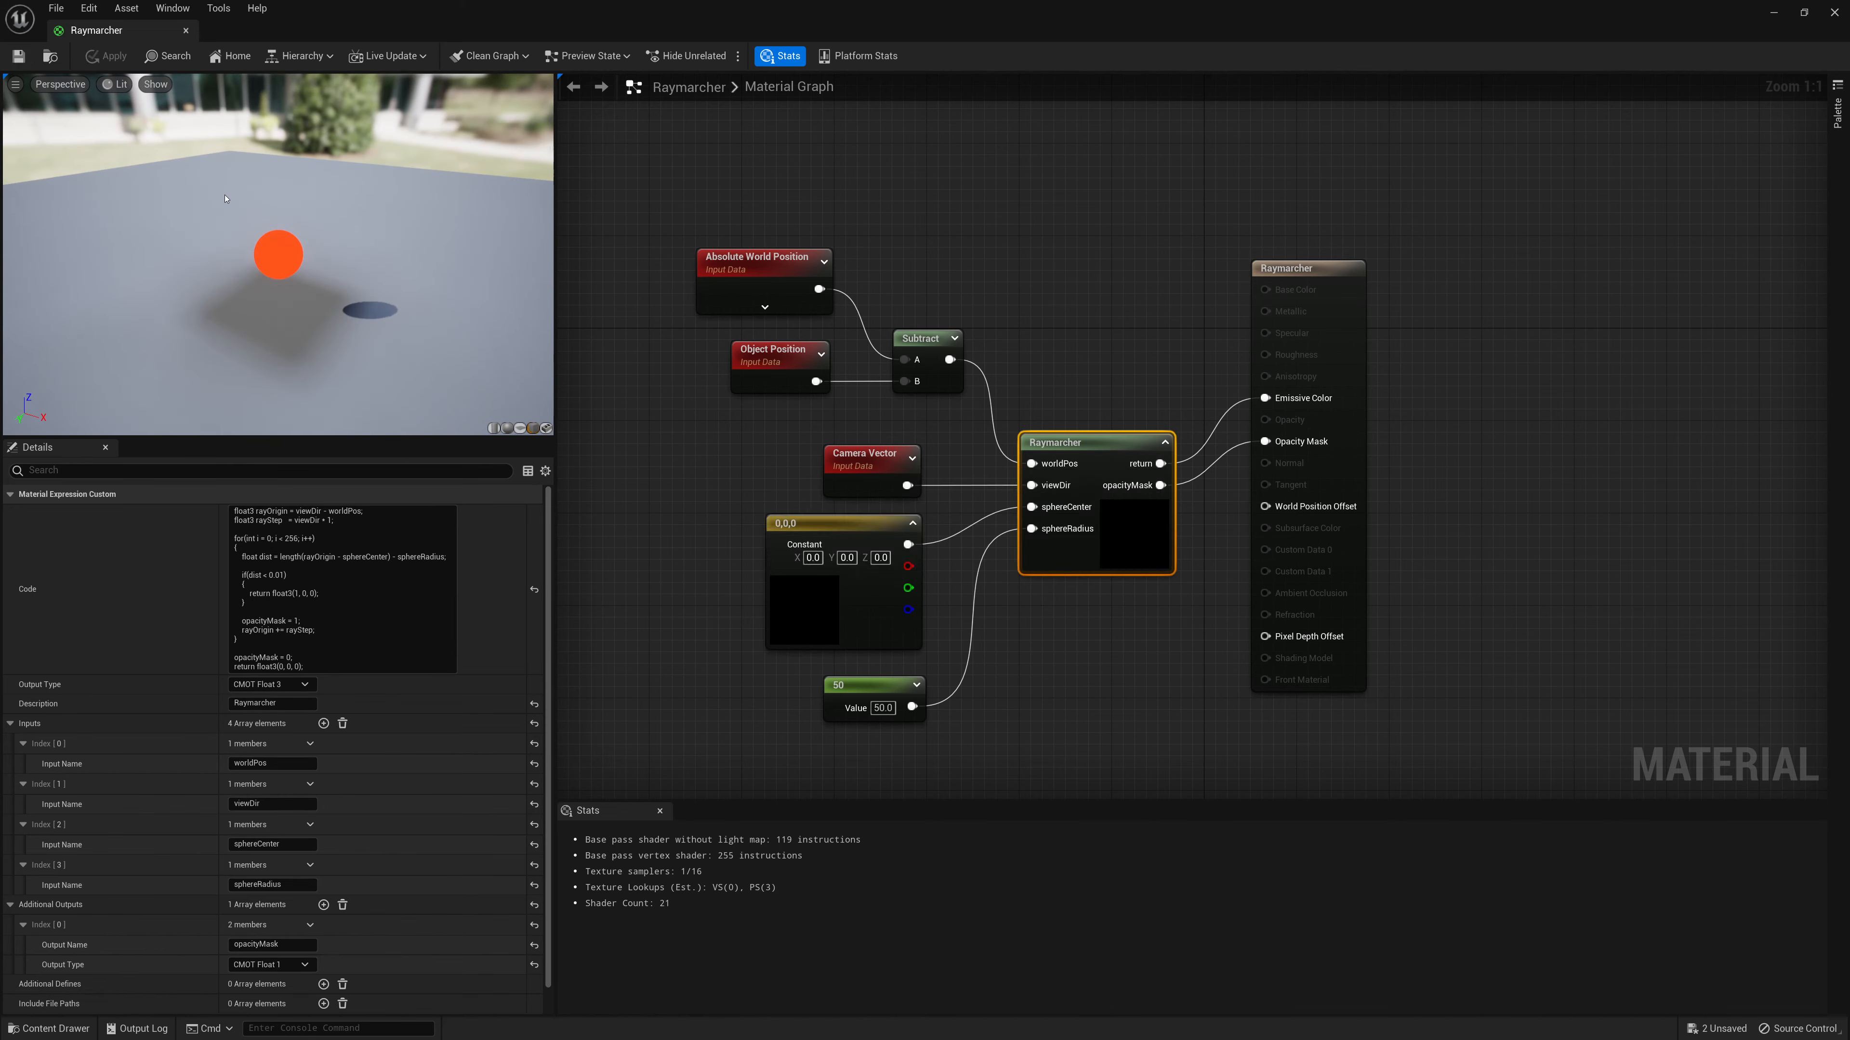
click(1772, 14)
alt+drag(687, 397, 728, 379)
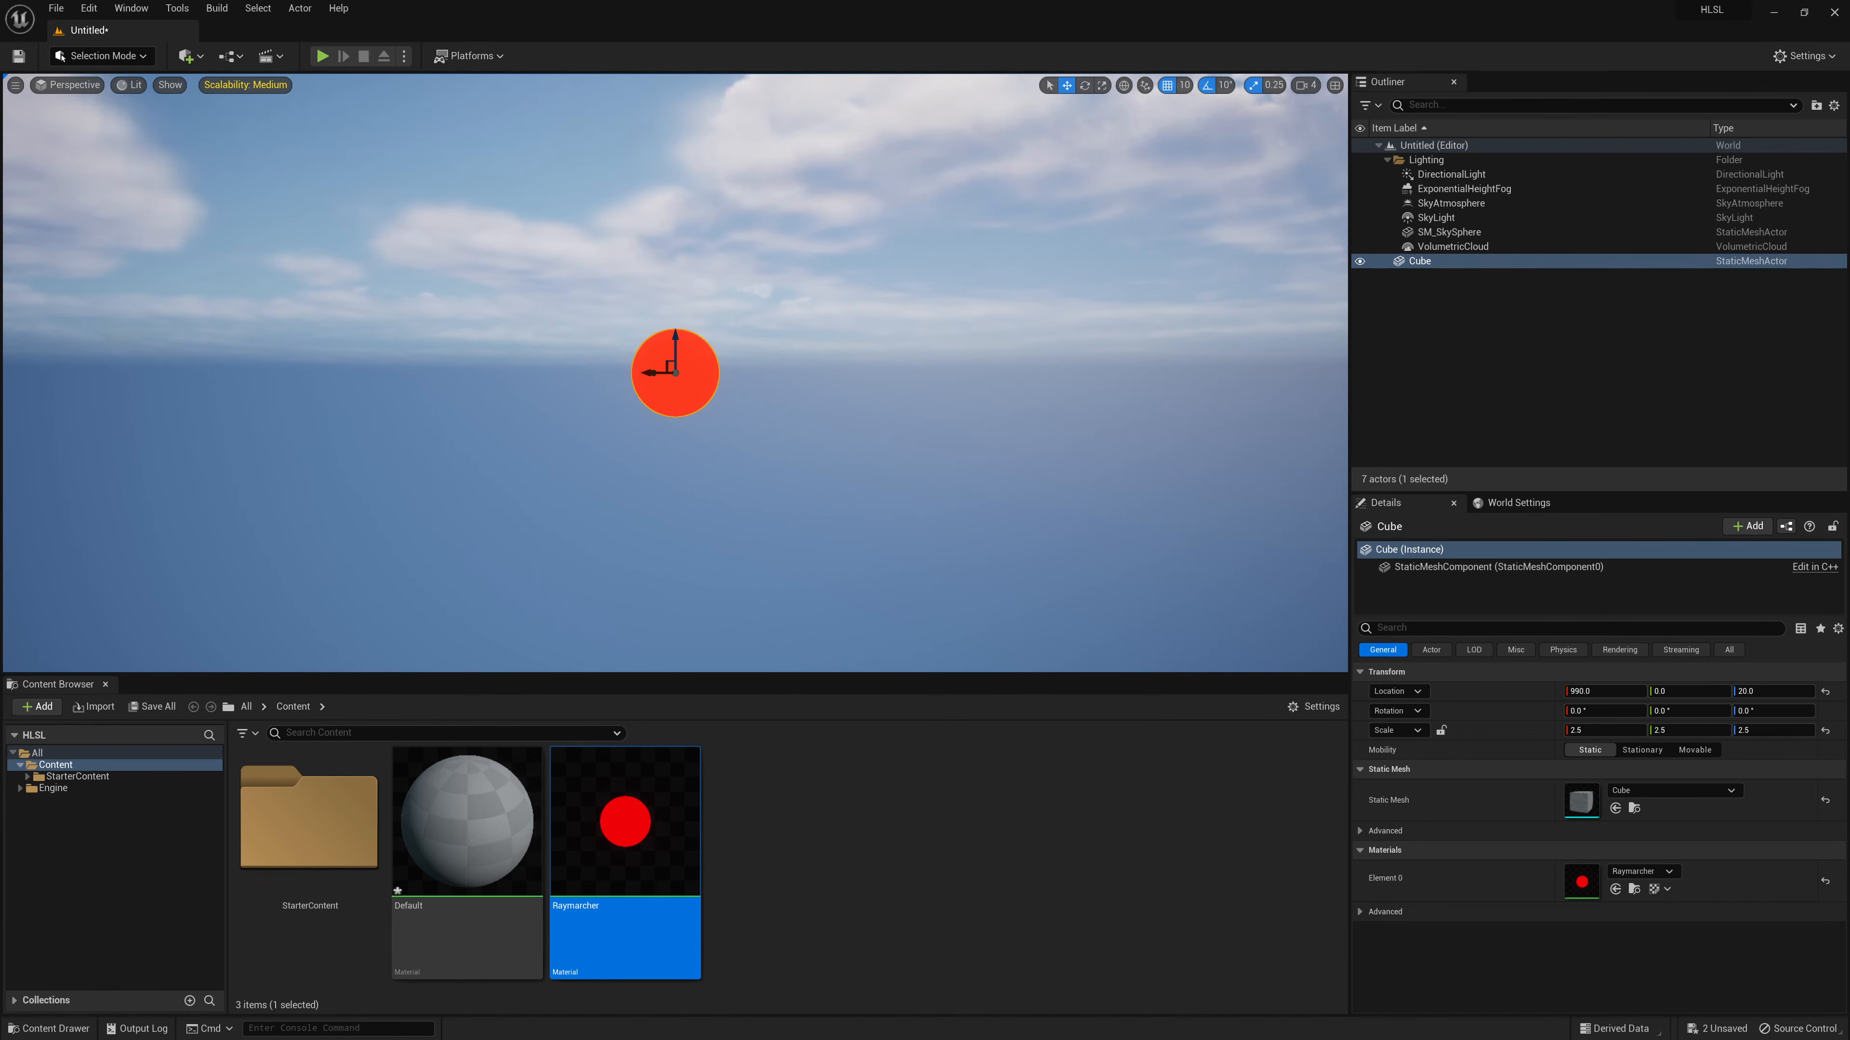
Open the Raymarcher material, try a sphere radius constant of 10, set it to 80 instead, and check the sphere in the preview
double_click(612, 754)
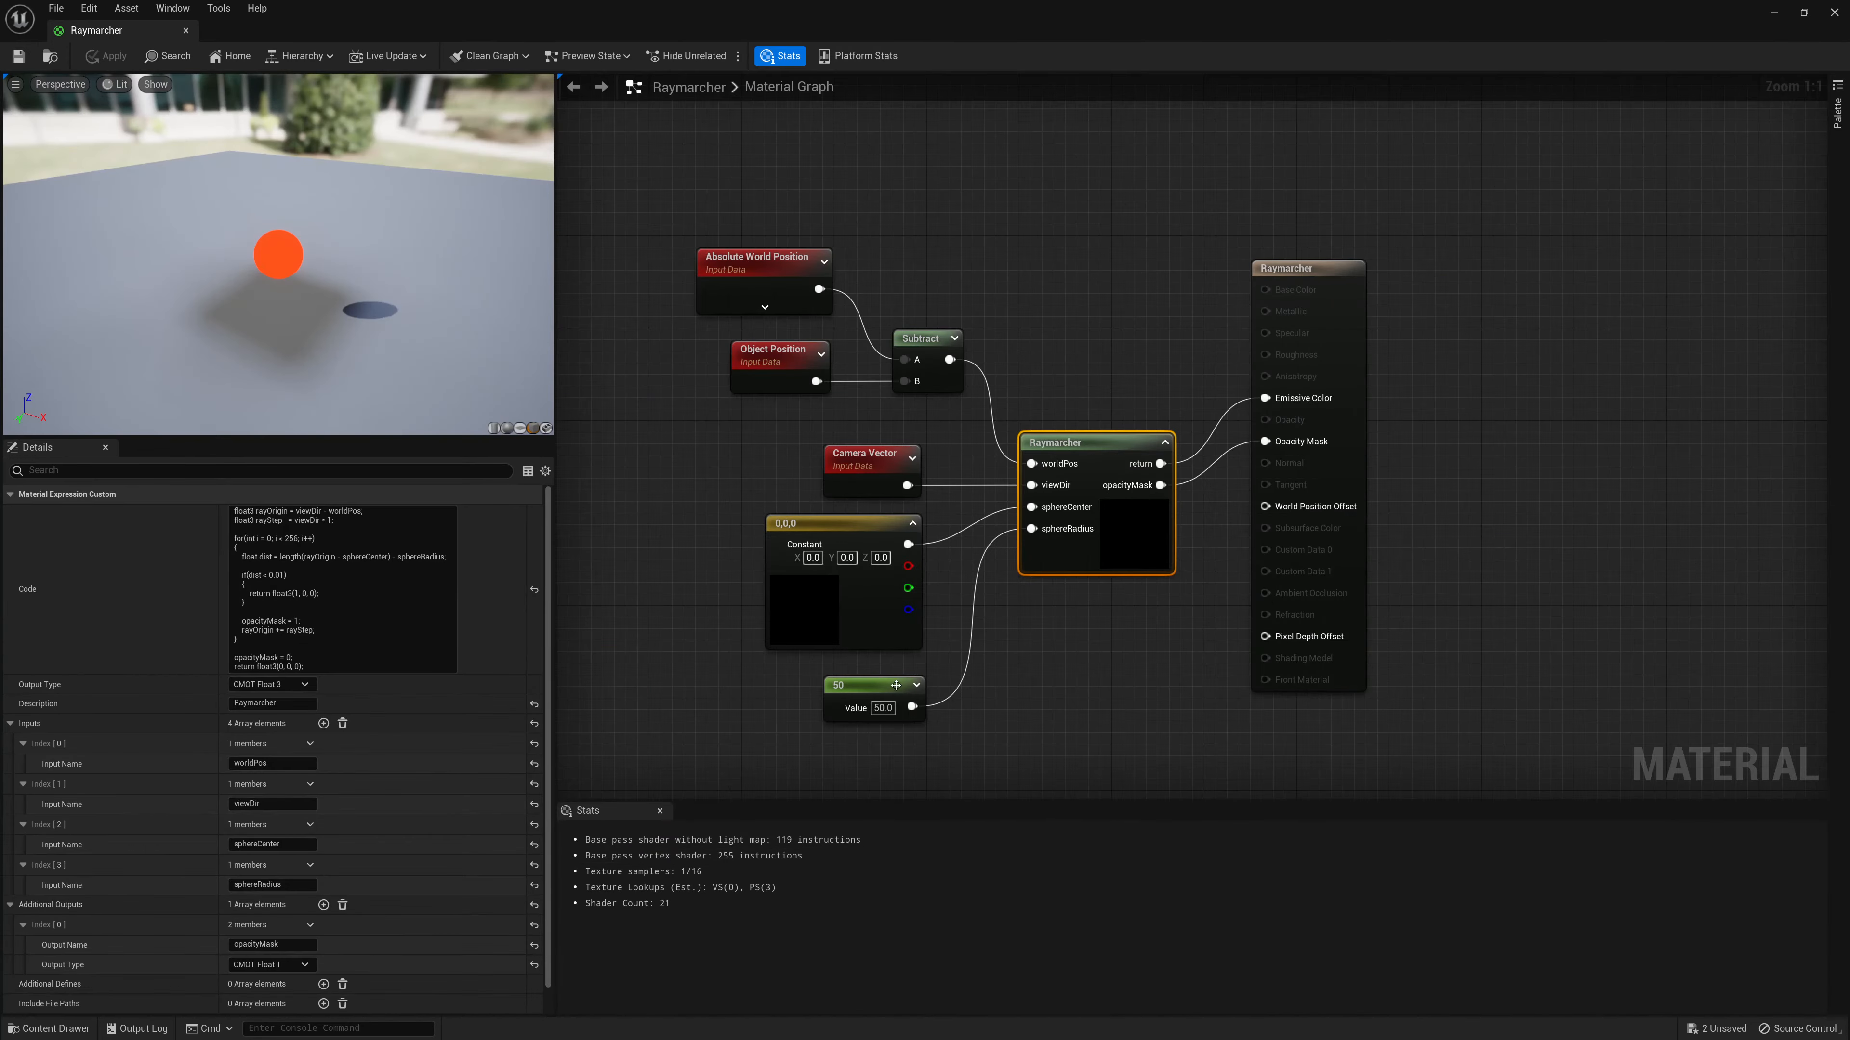
text(10)
key(Return)
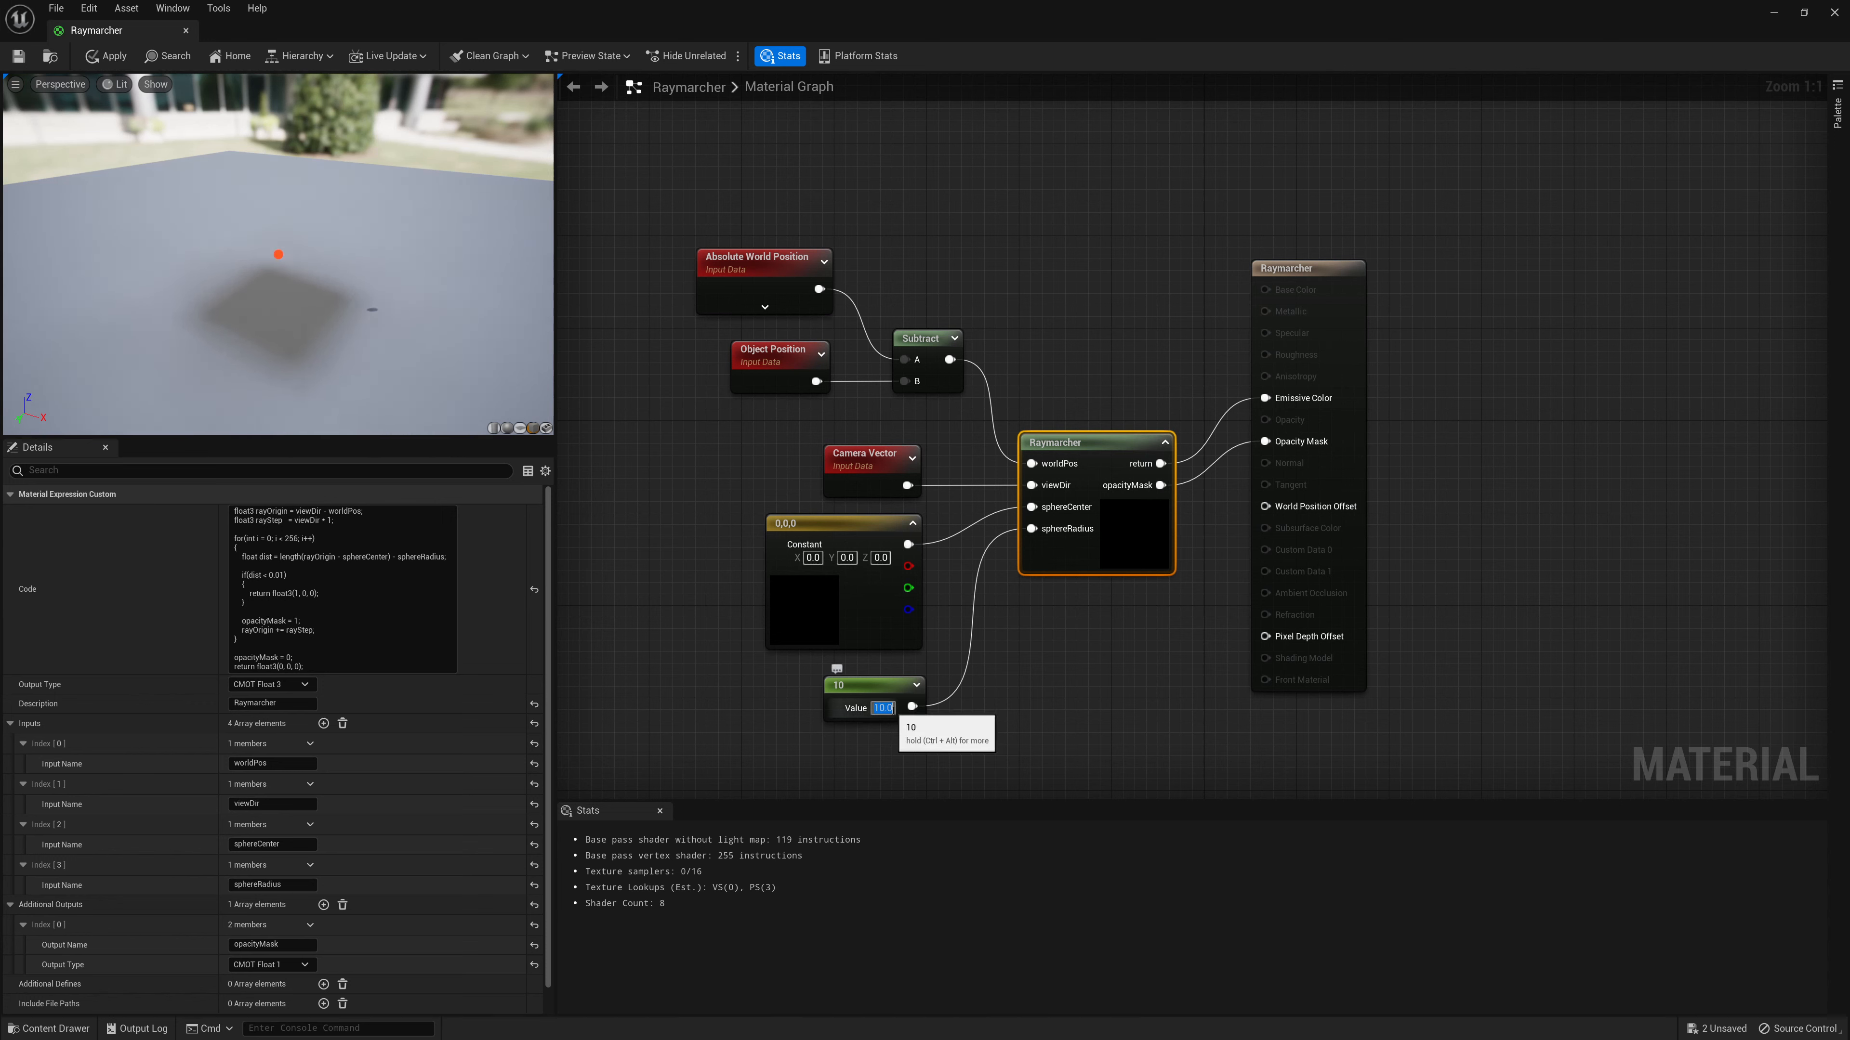
text(80)
key(Return)
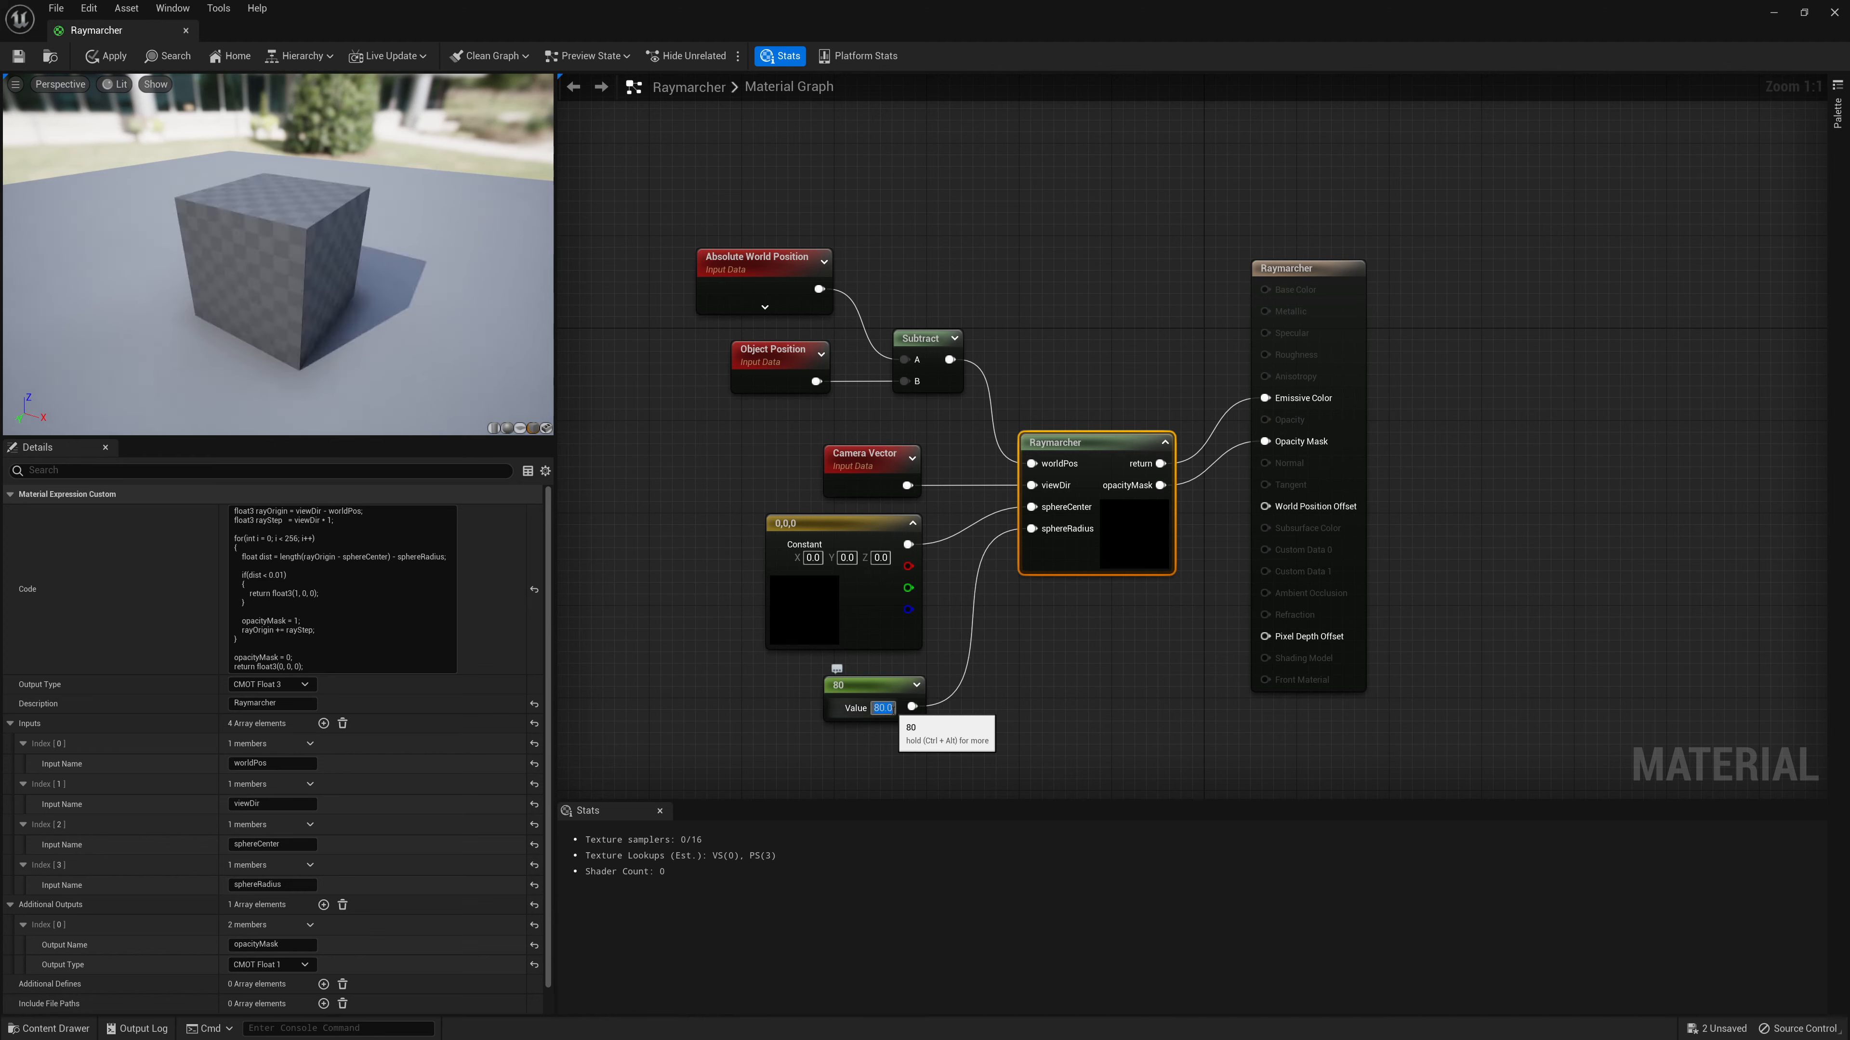
drag(344, 290, 297, 274)
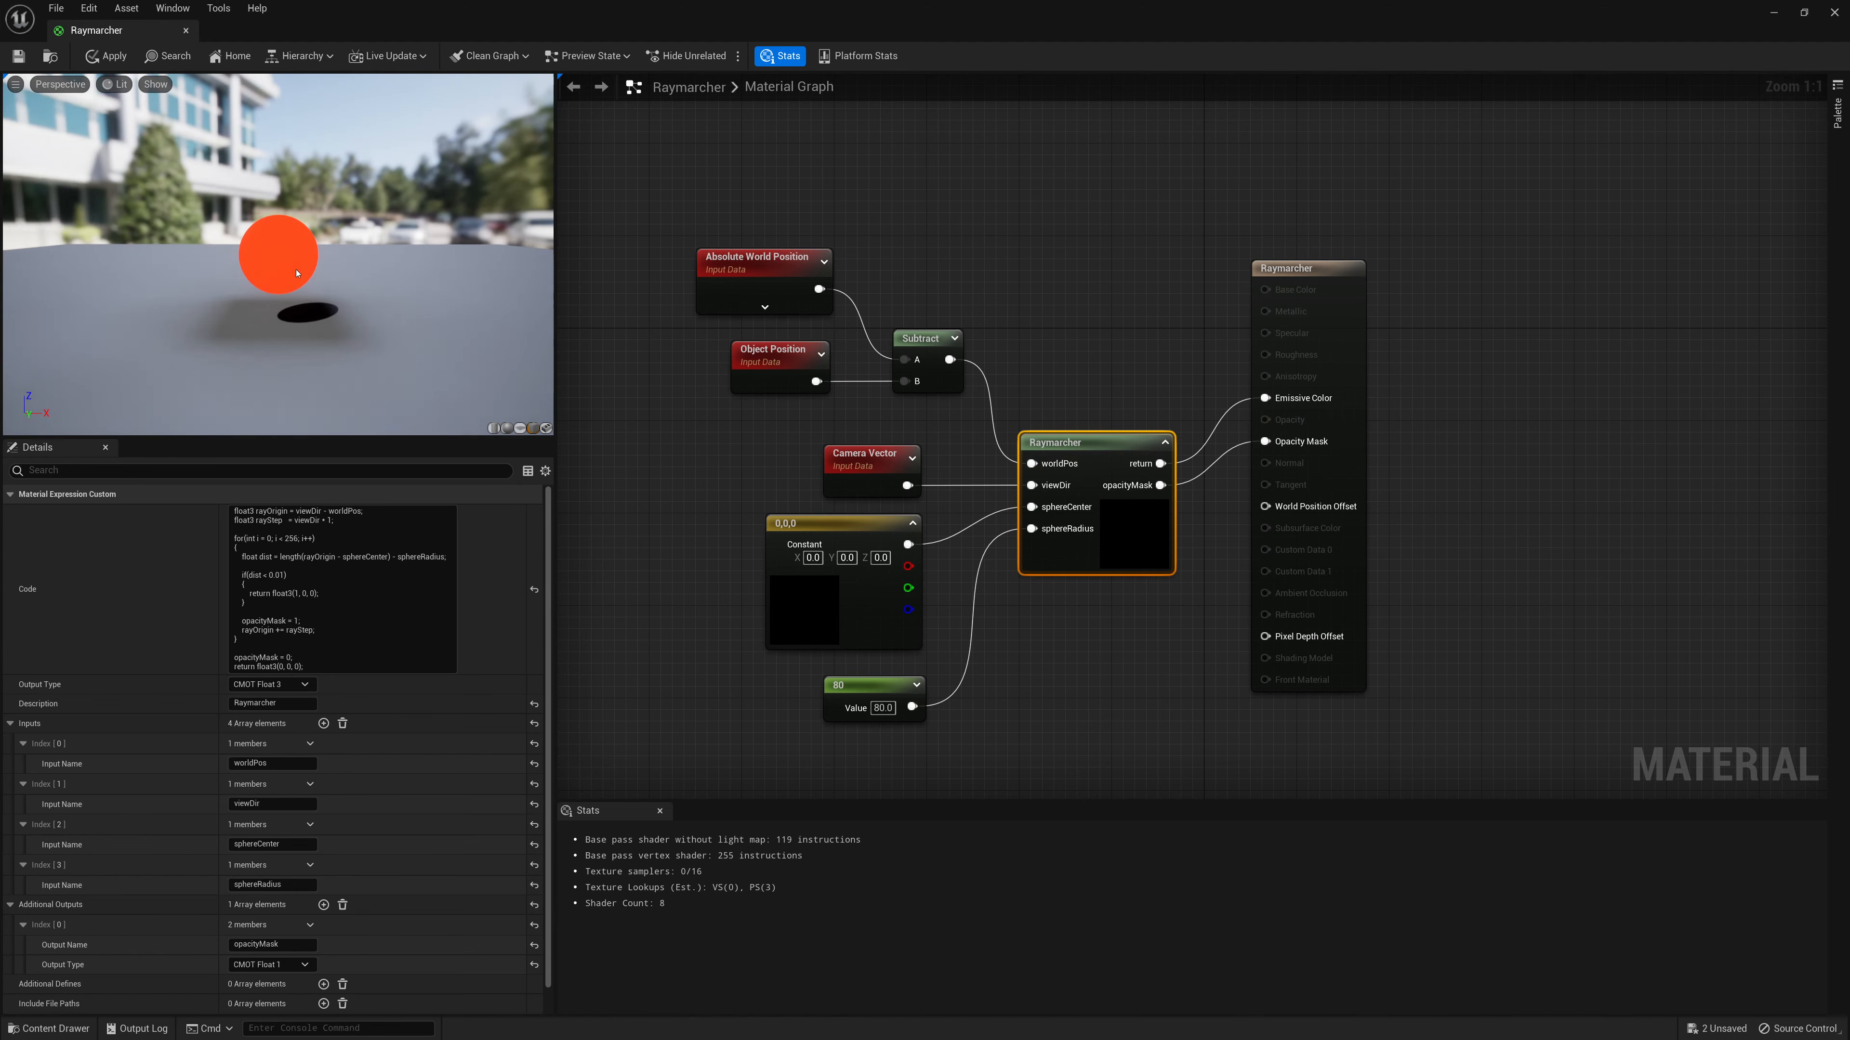
scroll(317, 271, up, 3)
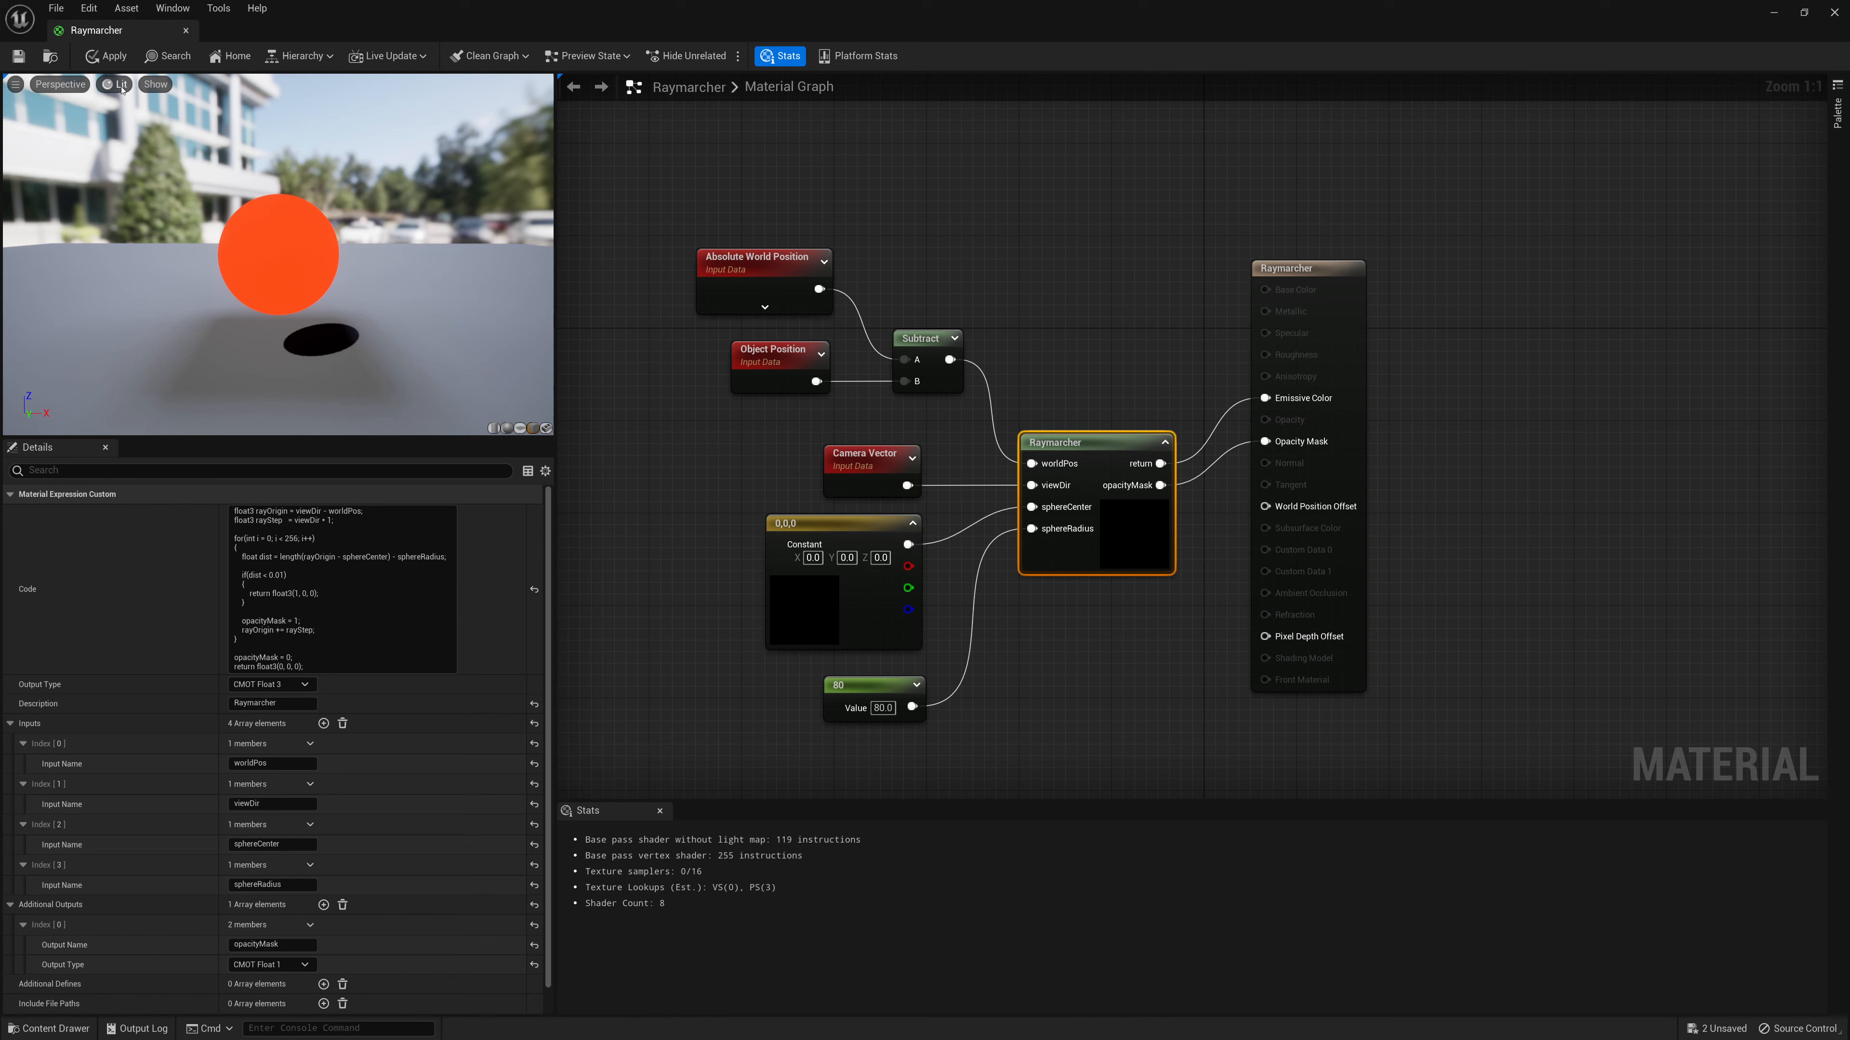
Save the Raymarcher material and return to the level to view the masked cube from another angle
click(27, 64)
click(1773, 18)
alt+drag(754, 352, 299, 139)
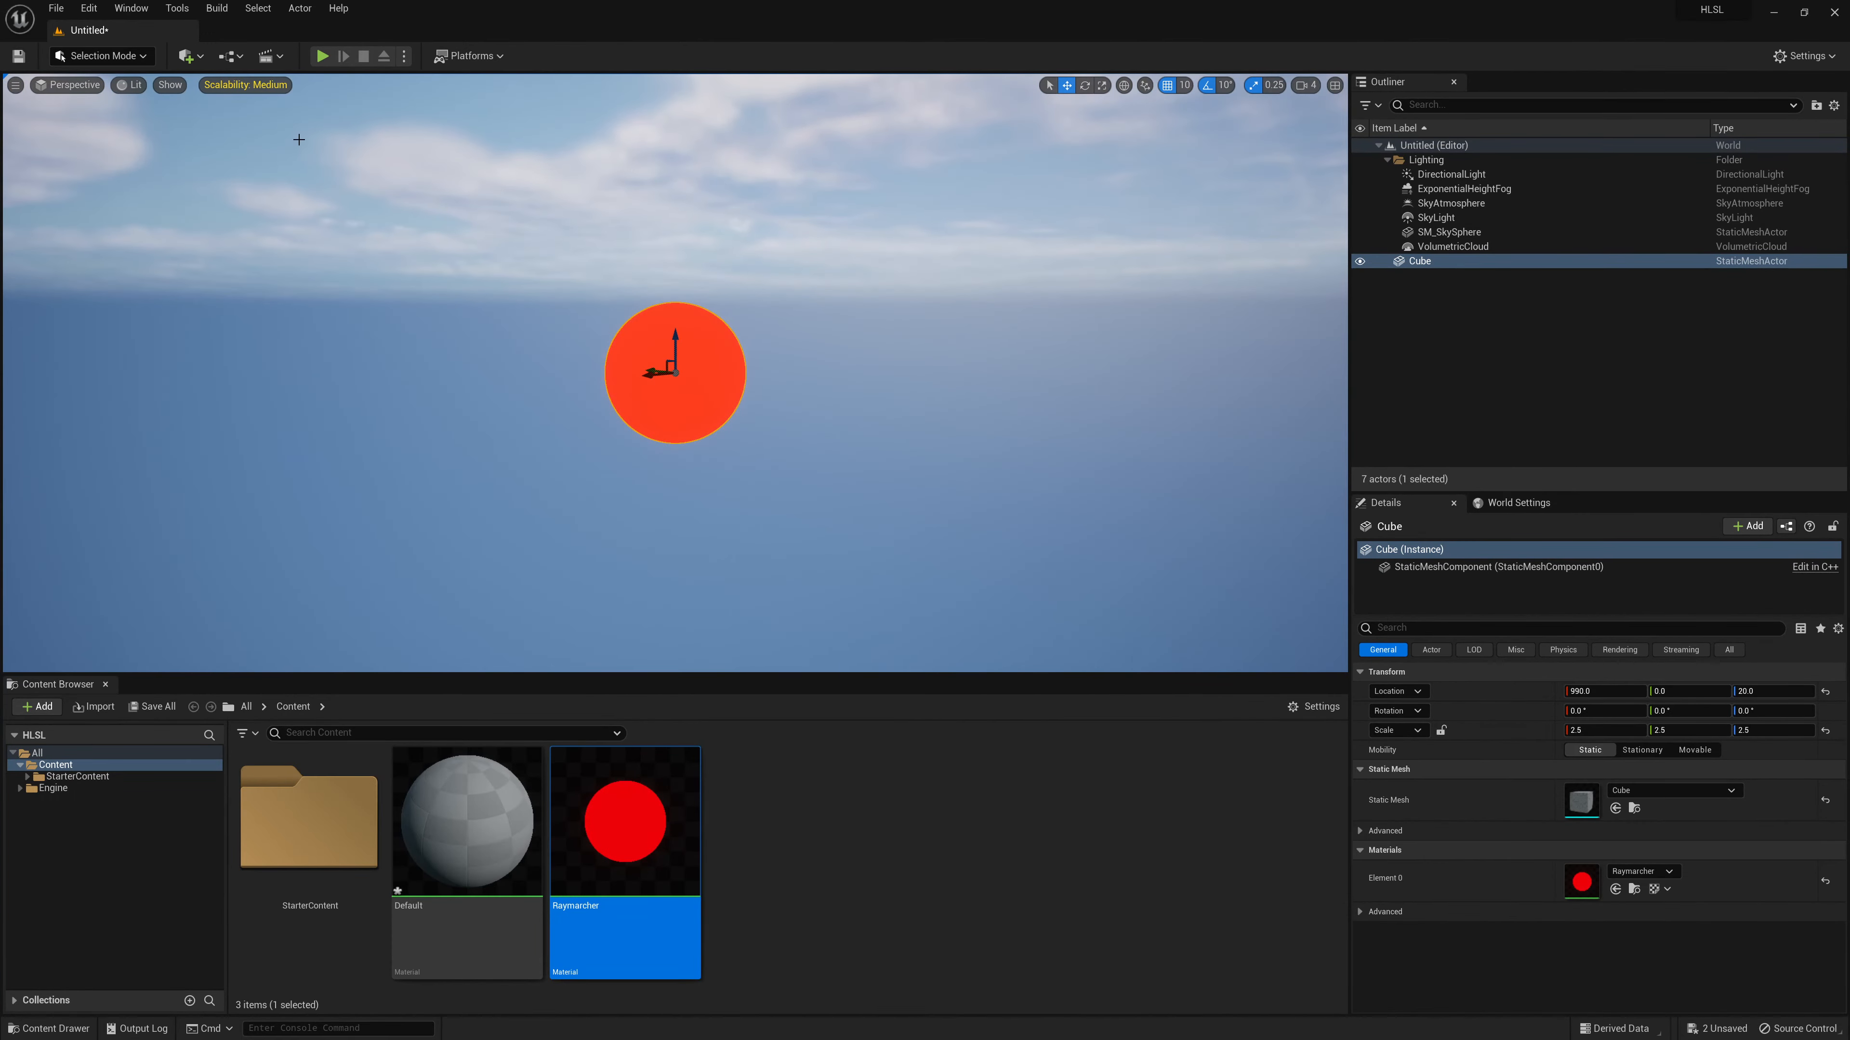
Switch the level viewport to Wireframe and examine the cube's underlying mesh from an angle
click(131, 85)
click(145, 144)
alt+drag(640, 350, 590, 247)
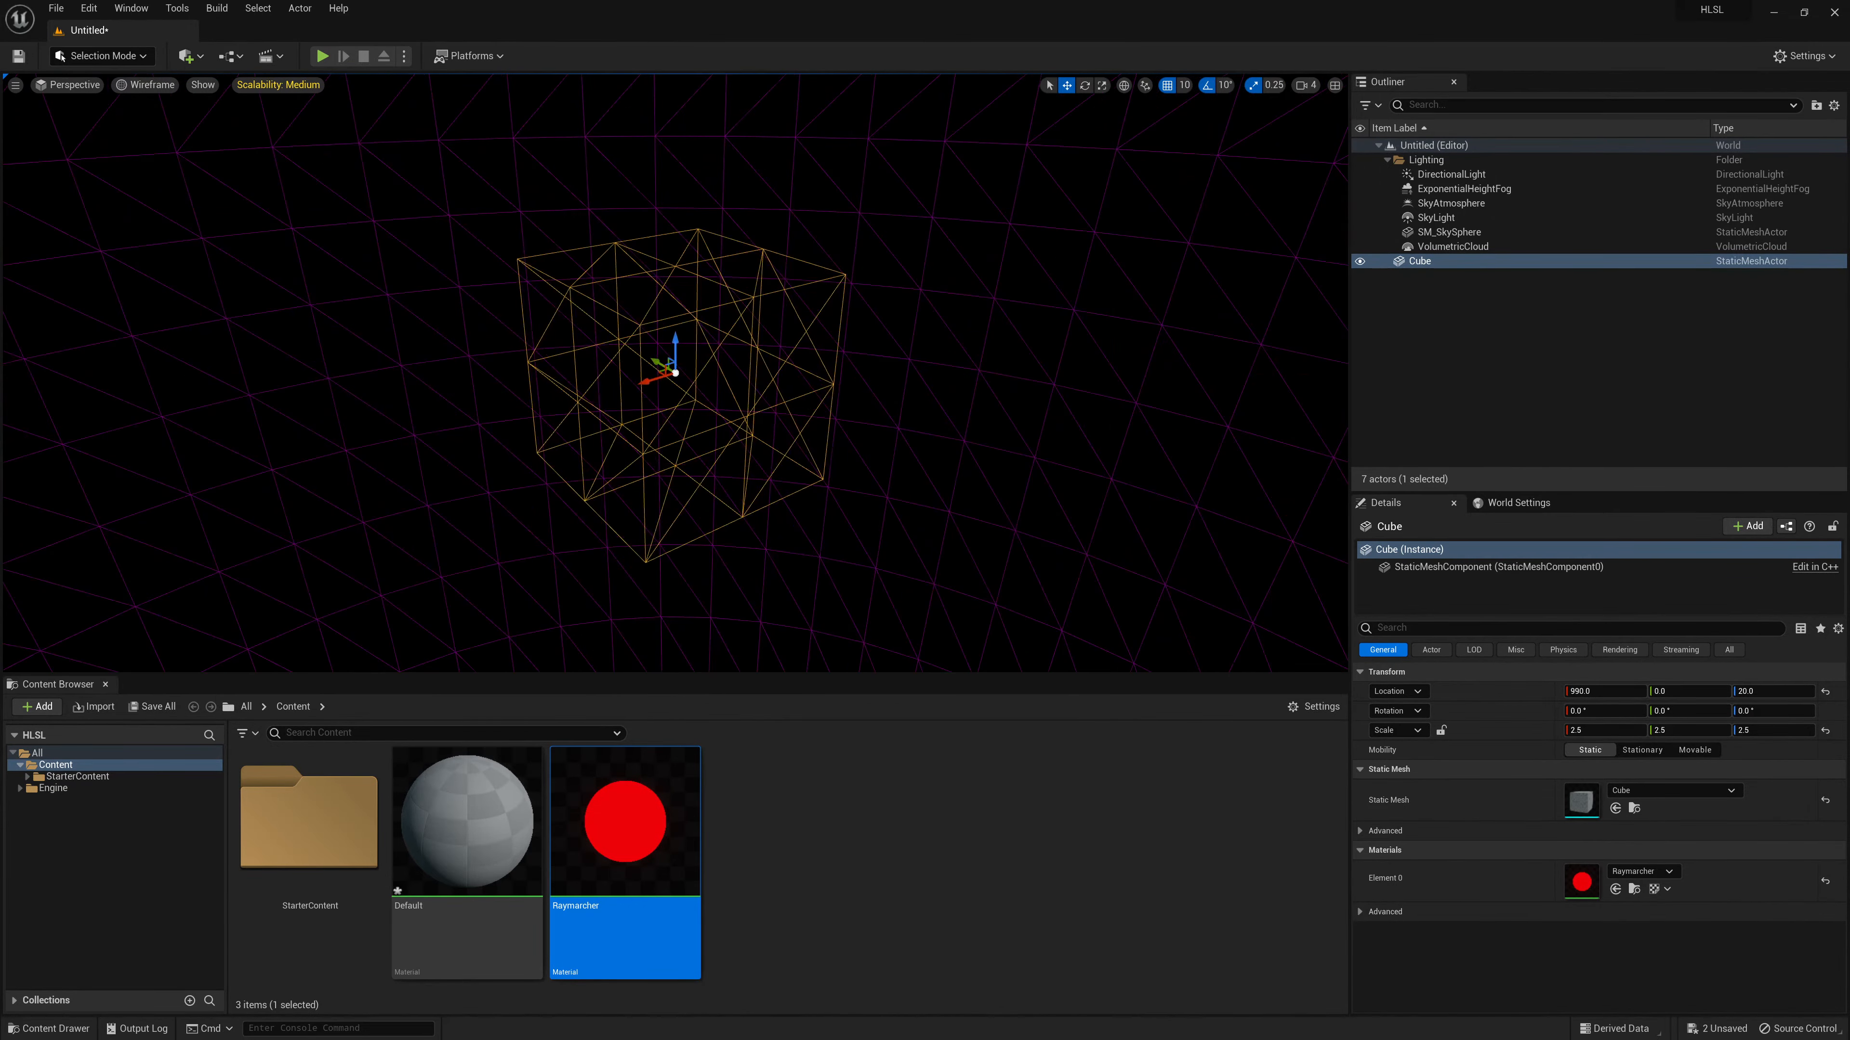
Return the level viewport to Lit view mode and examine the raymarched sphere from several sides
click(146, 84)
click(168, 124)
alt+drag(467, 269, 794, 248)
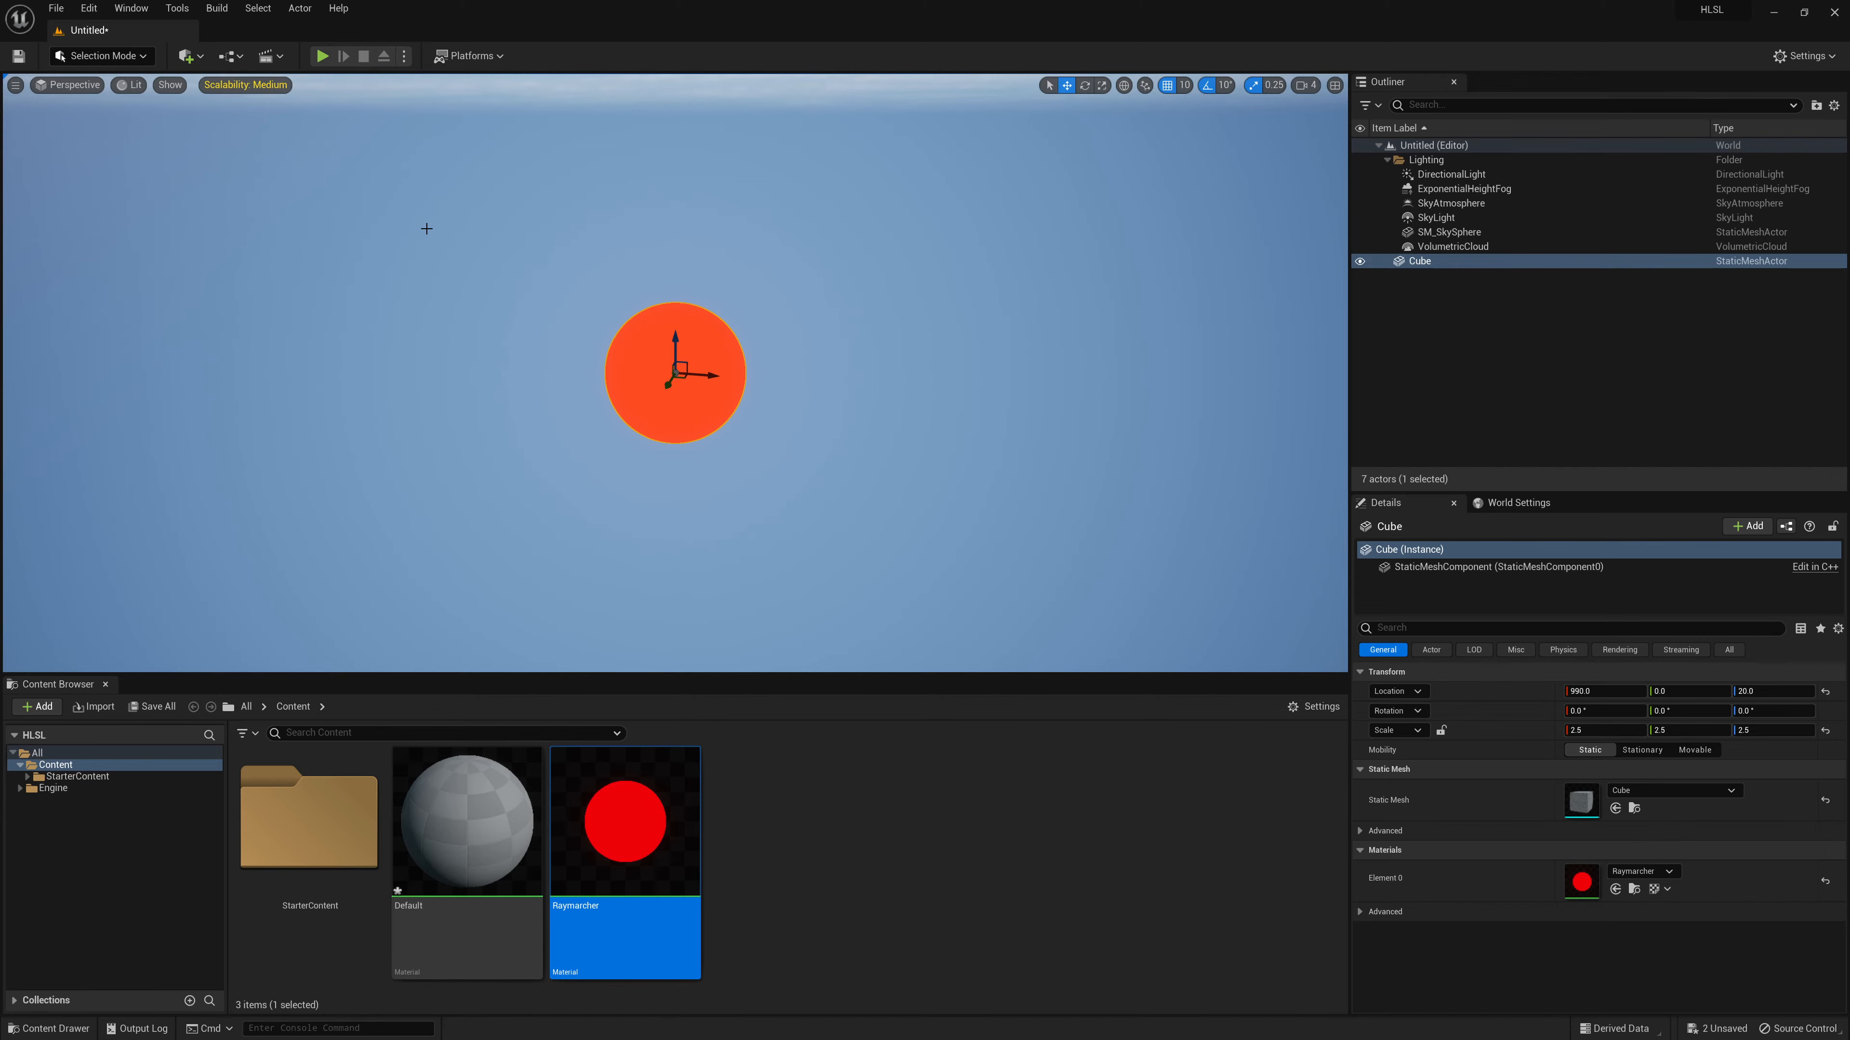
alt+drag(427, 229, 744, 319)
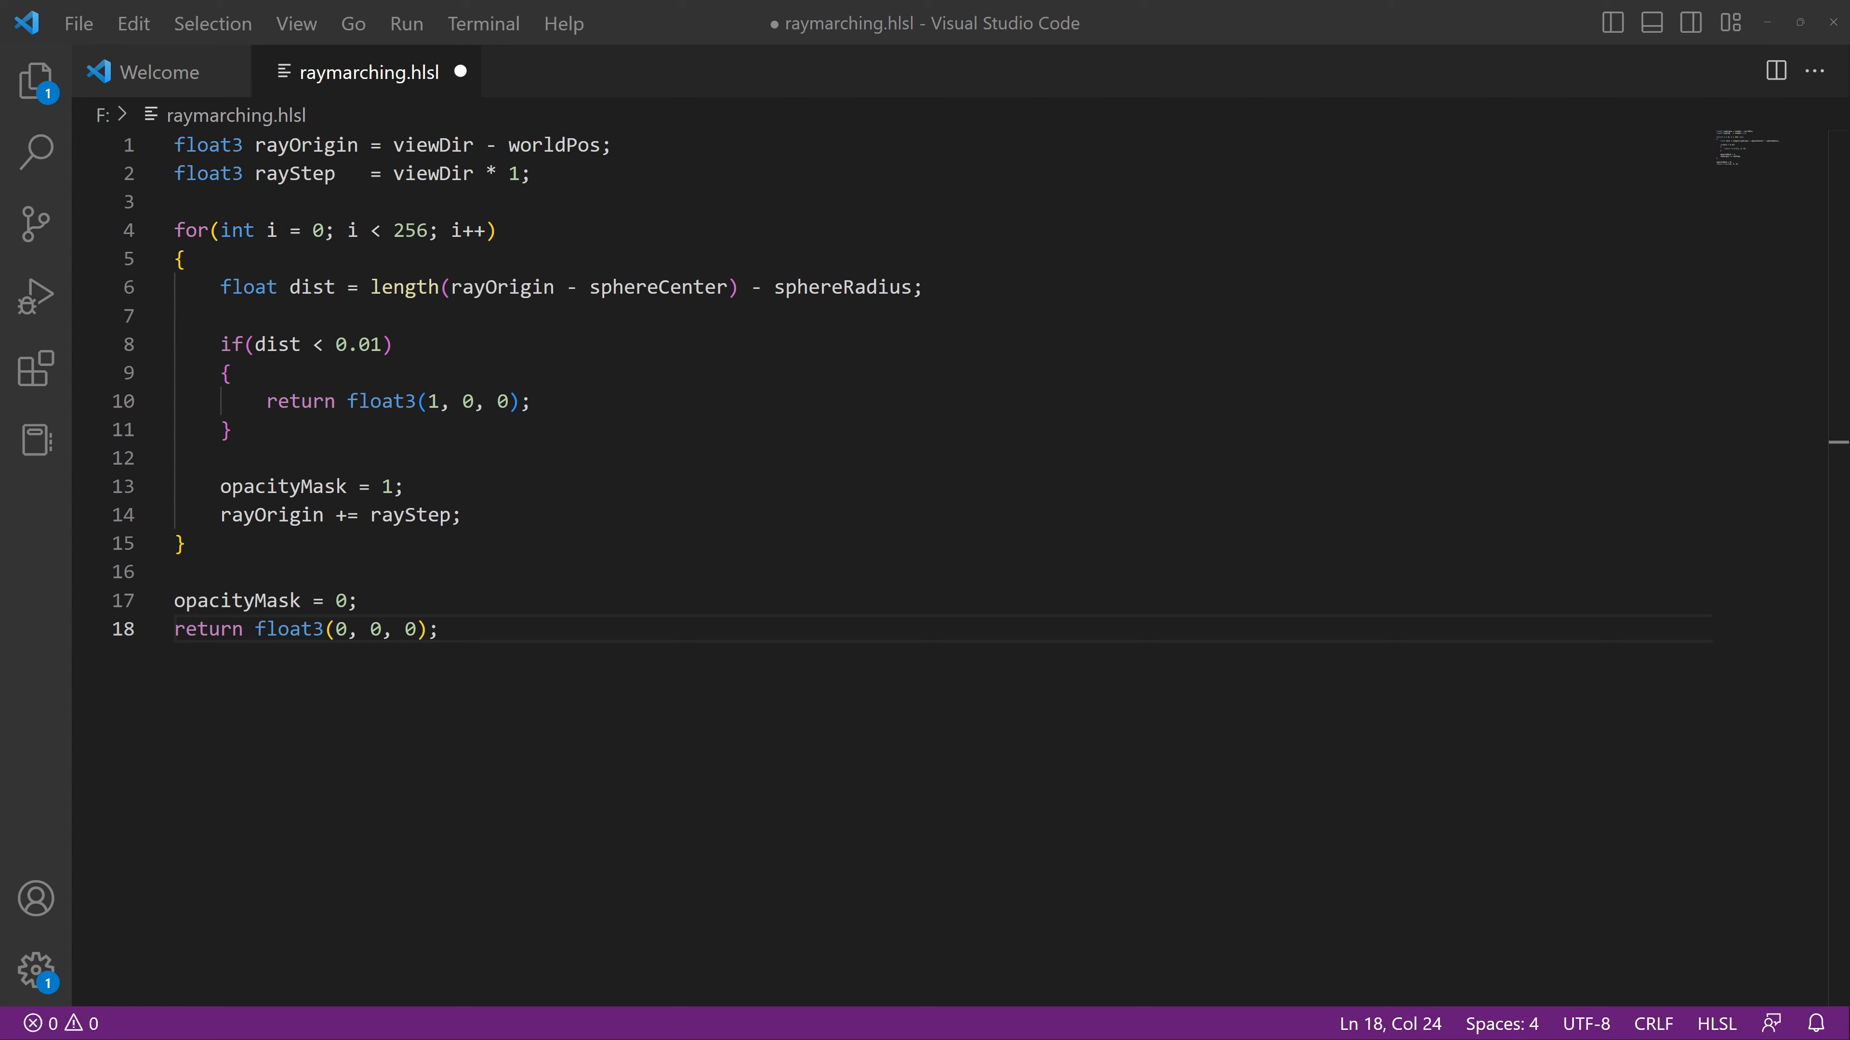
Switch to the UE5 Practical HLSL For Artists VI PDF in the browser and skim its slides up to "Raymarching In Unreal"
key(alt+Tab)
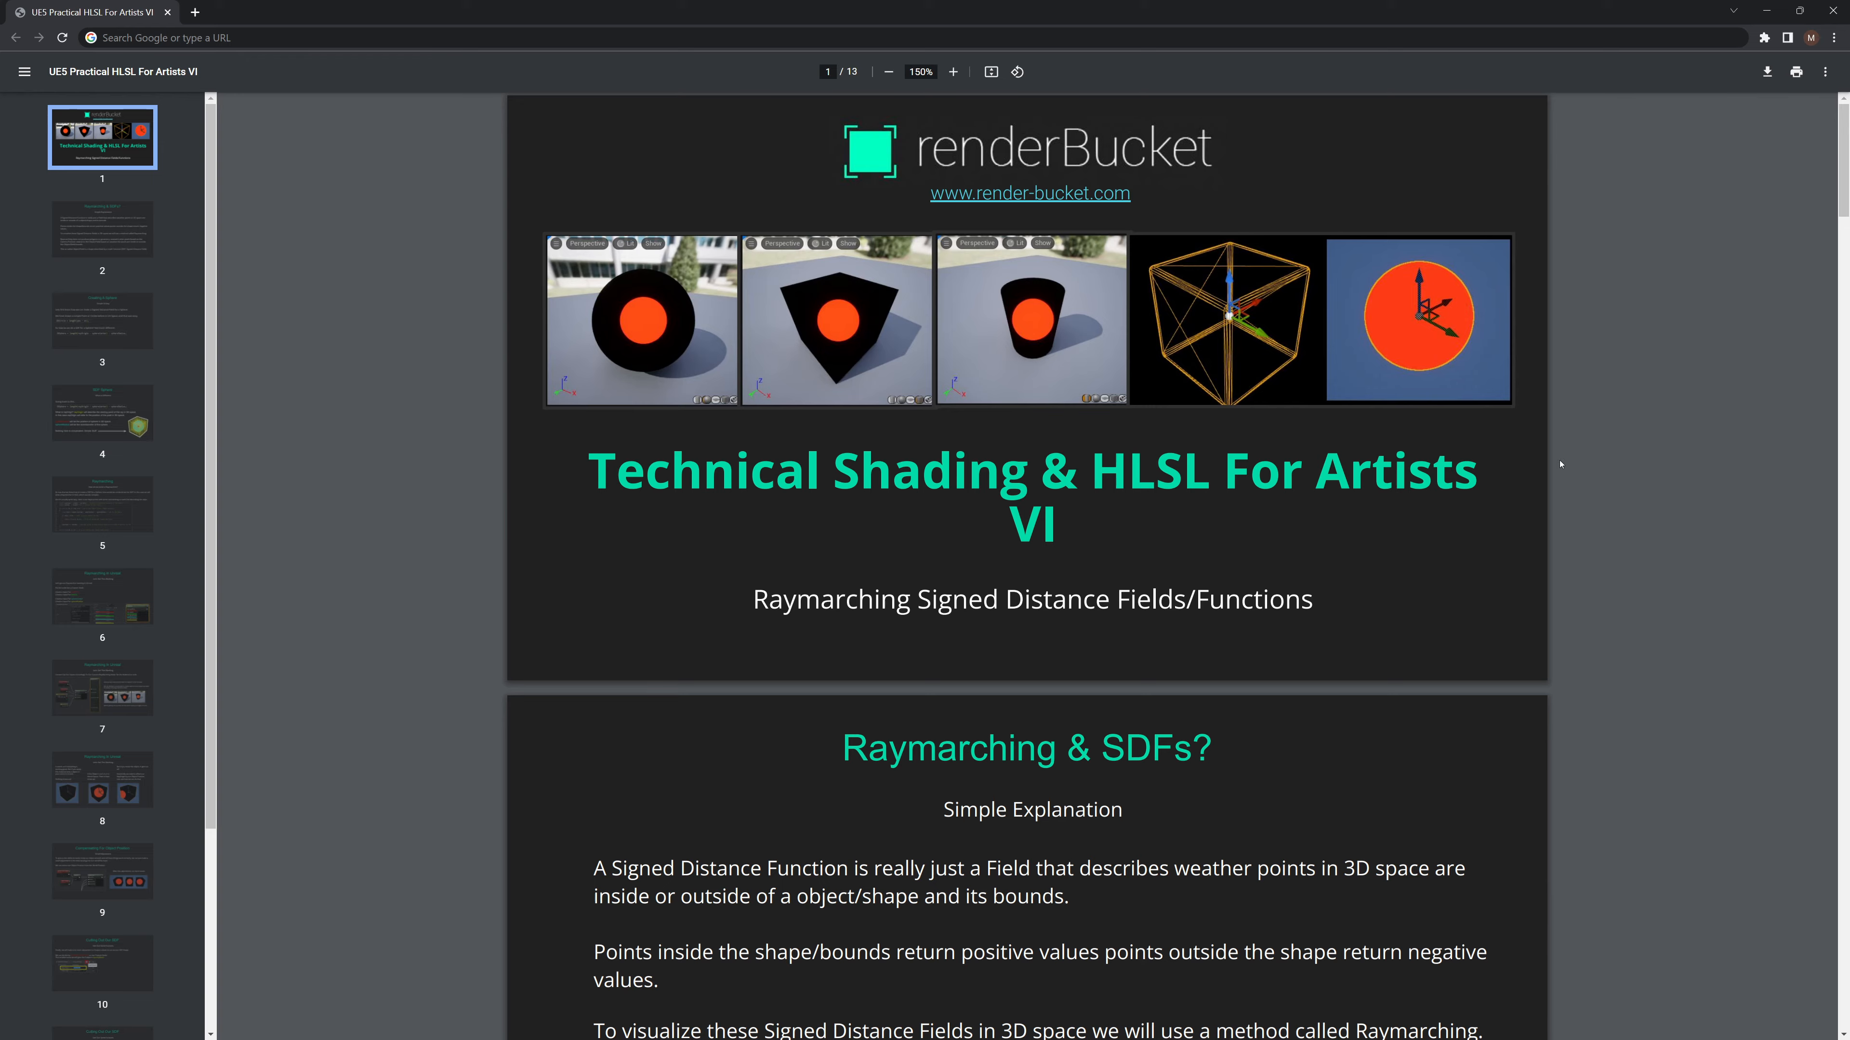
scroll(1560, 464, down, 15)
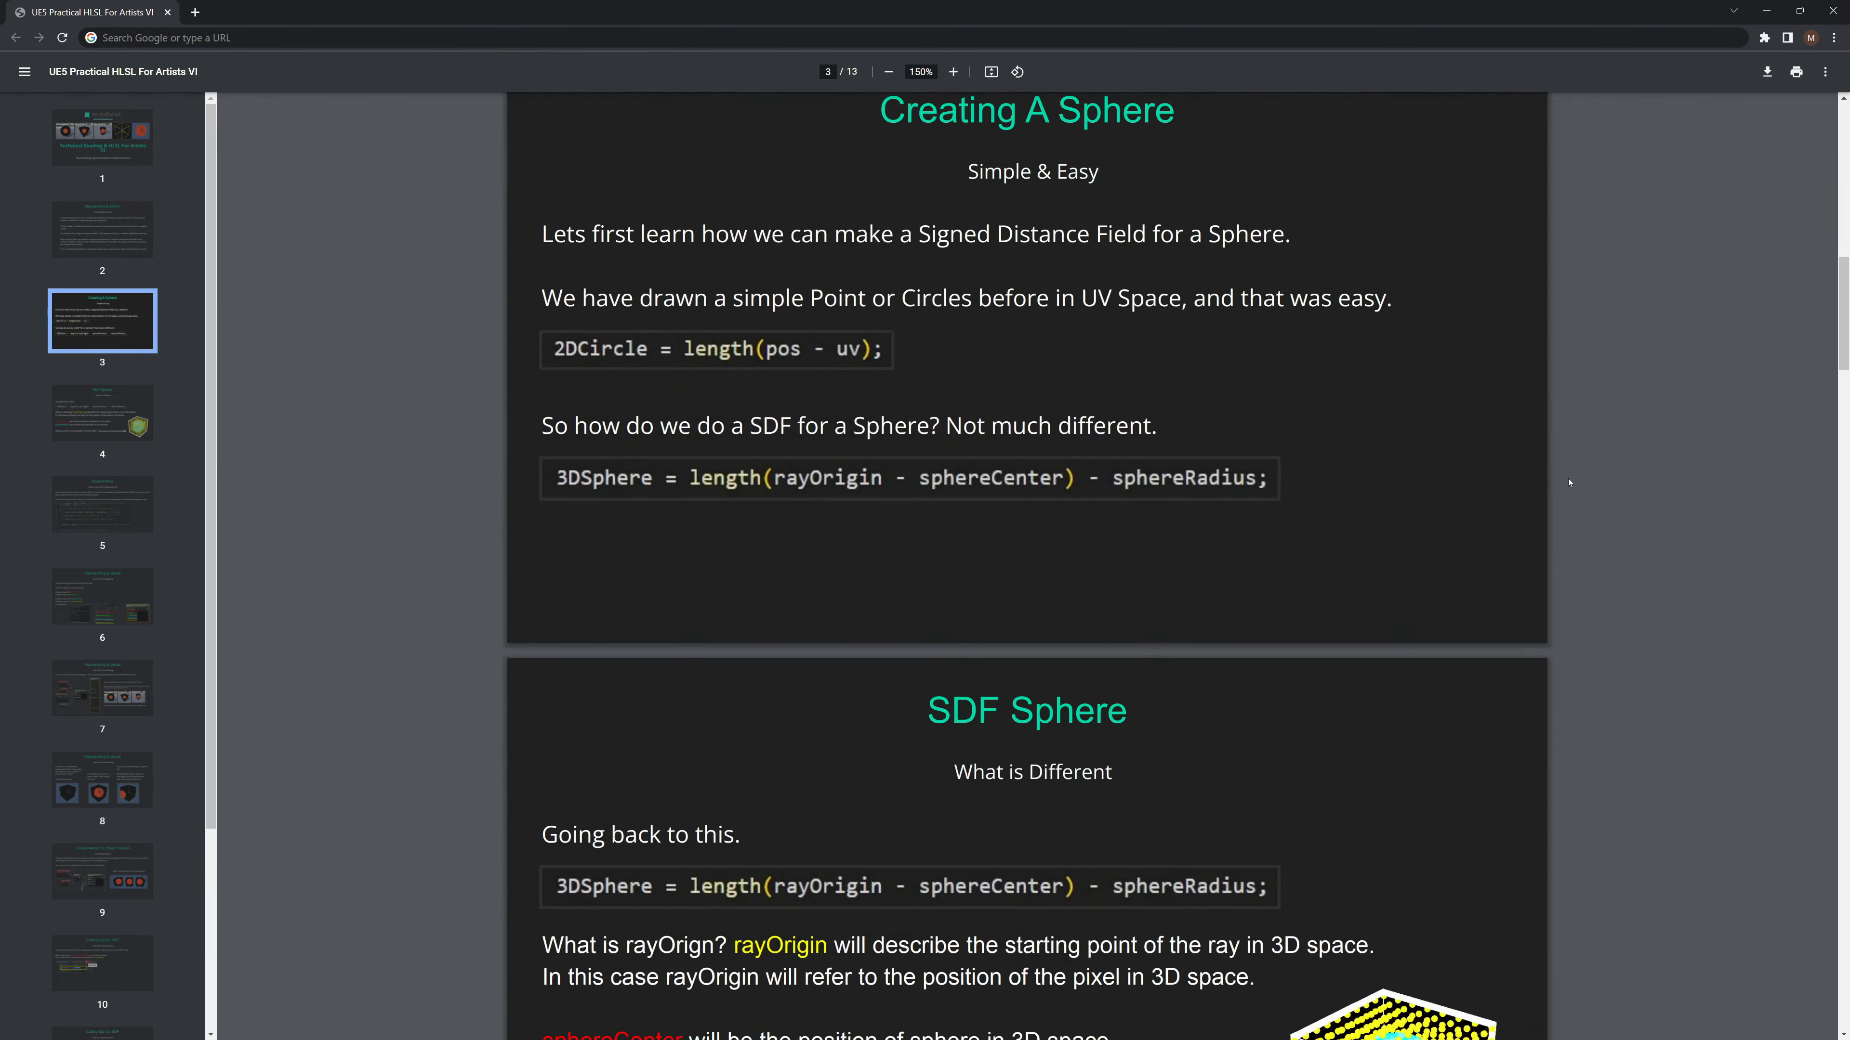
scroll(1570, 483, down, 6)
scroll(1542, 535, down, 10)
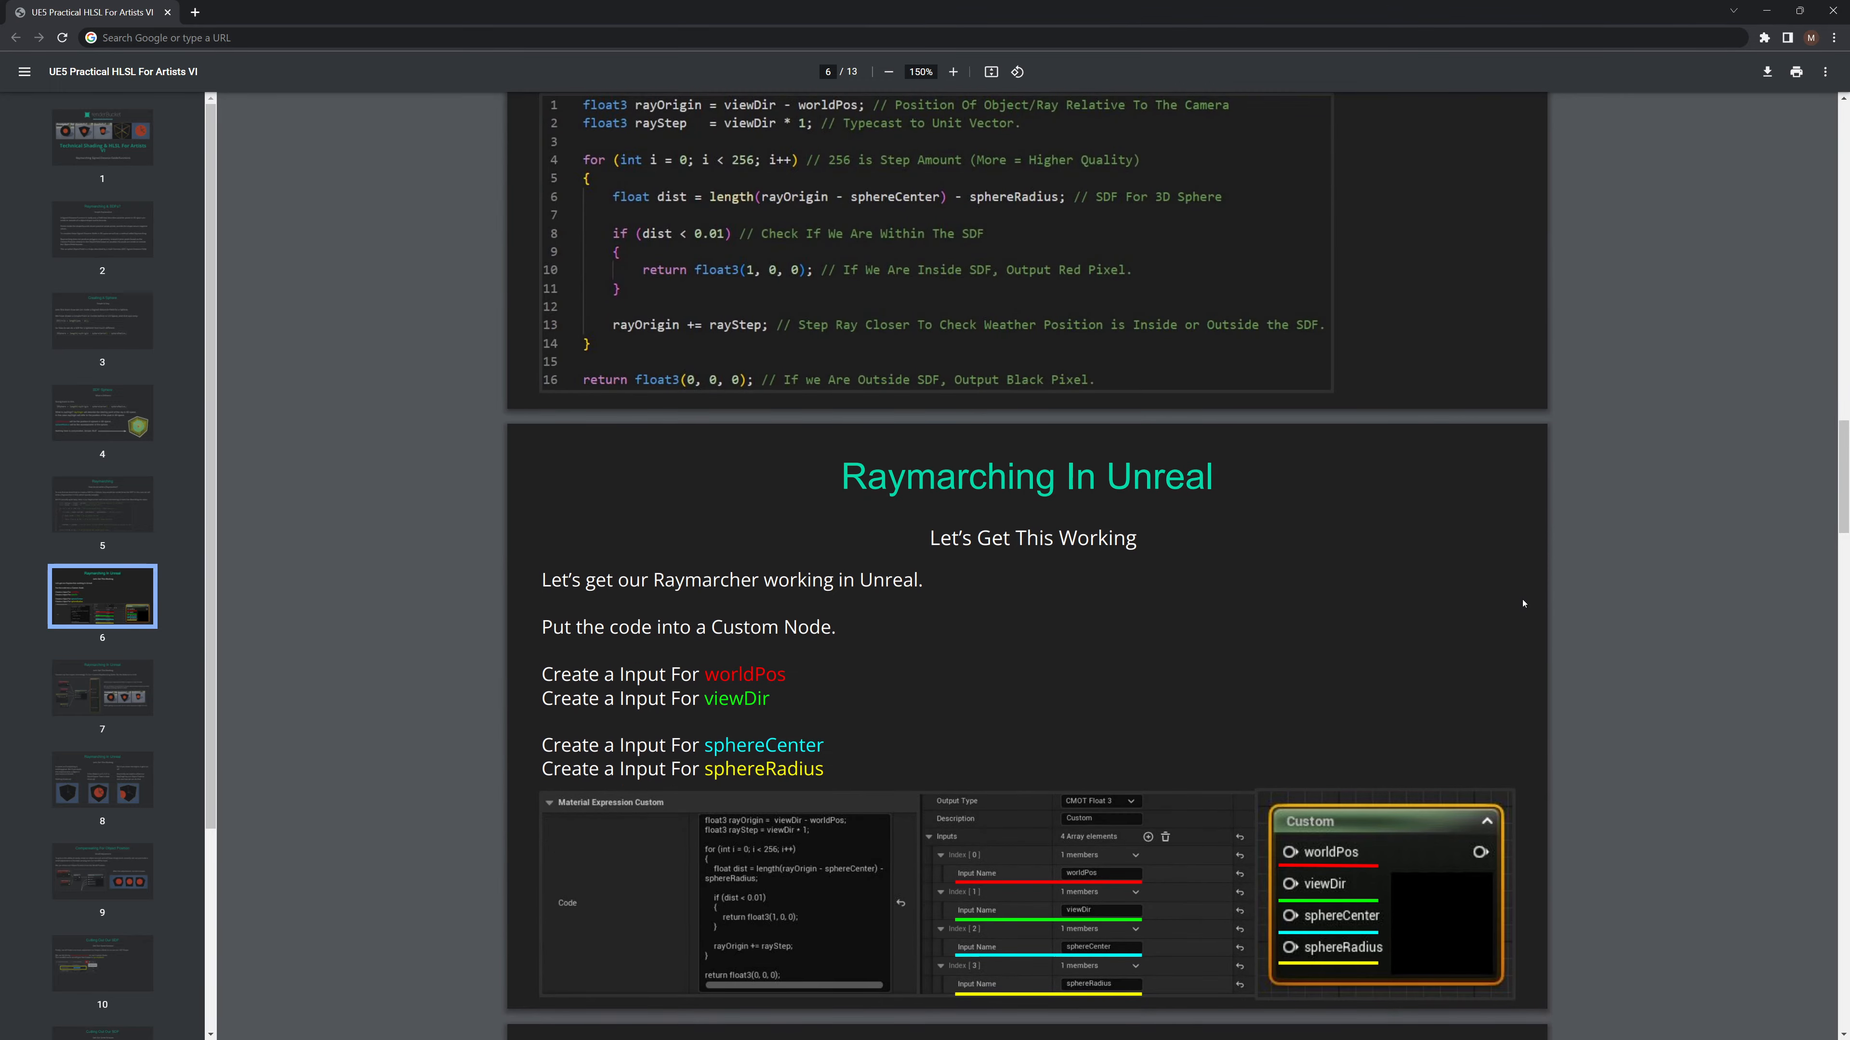
scroll(1521, 612, up, 8)
scroll(1519, 624, up, 15)
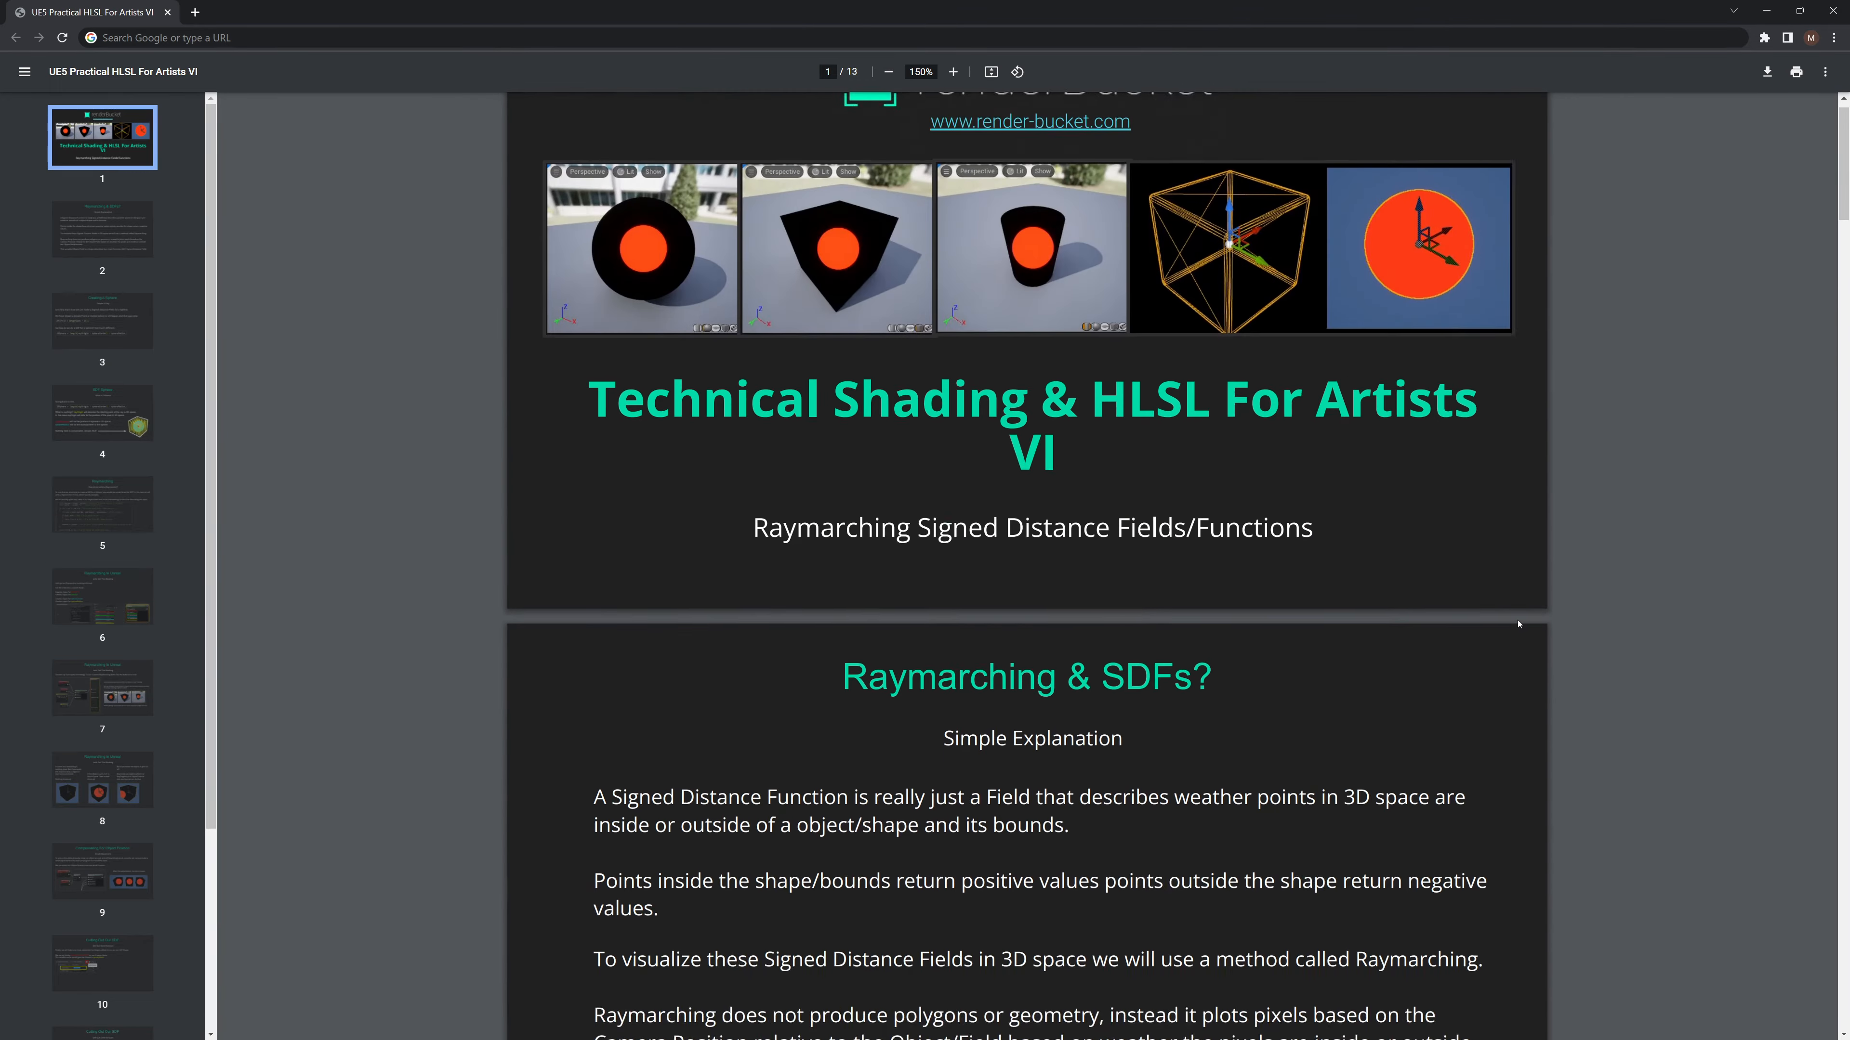